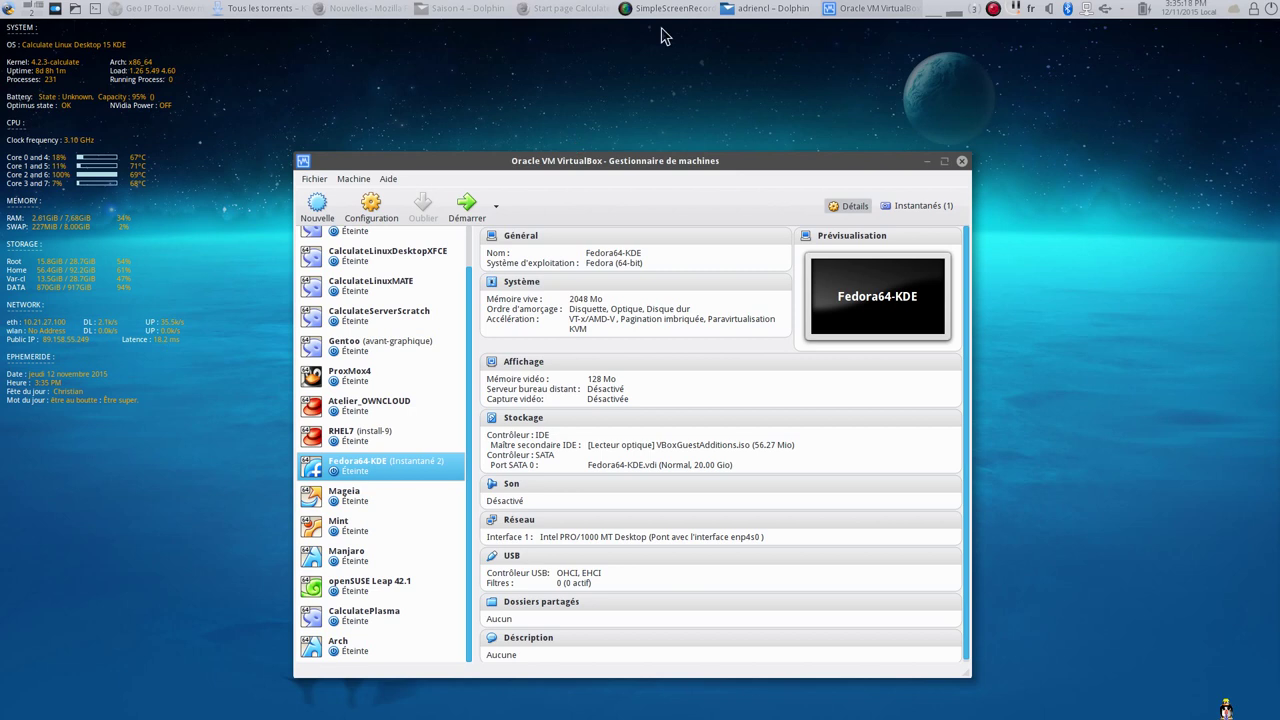
Switch to Firefox, search Google for "spins fedora" and open the Versions personnalisées de Fedora page
click(562, 8)
click(508, 328)
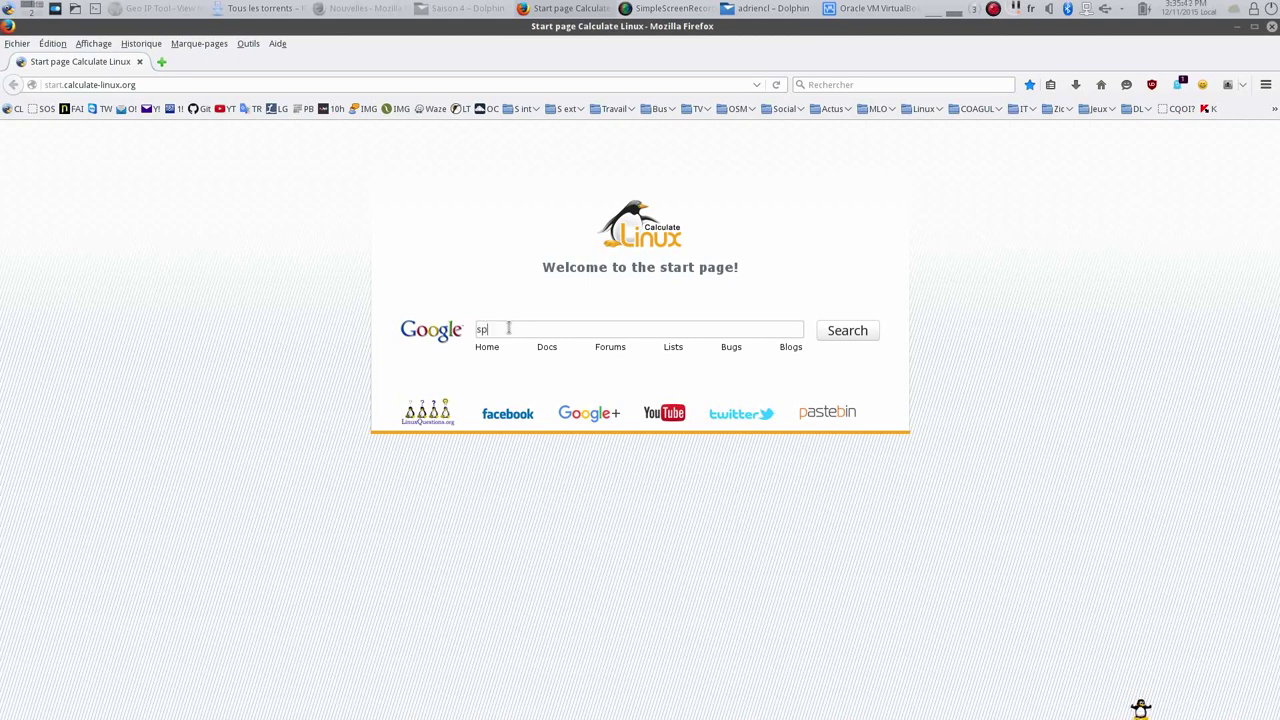
text(fedora)
key(Return)
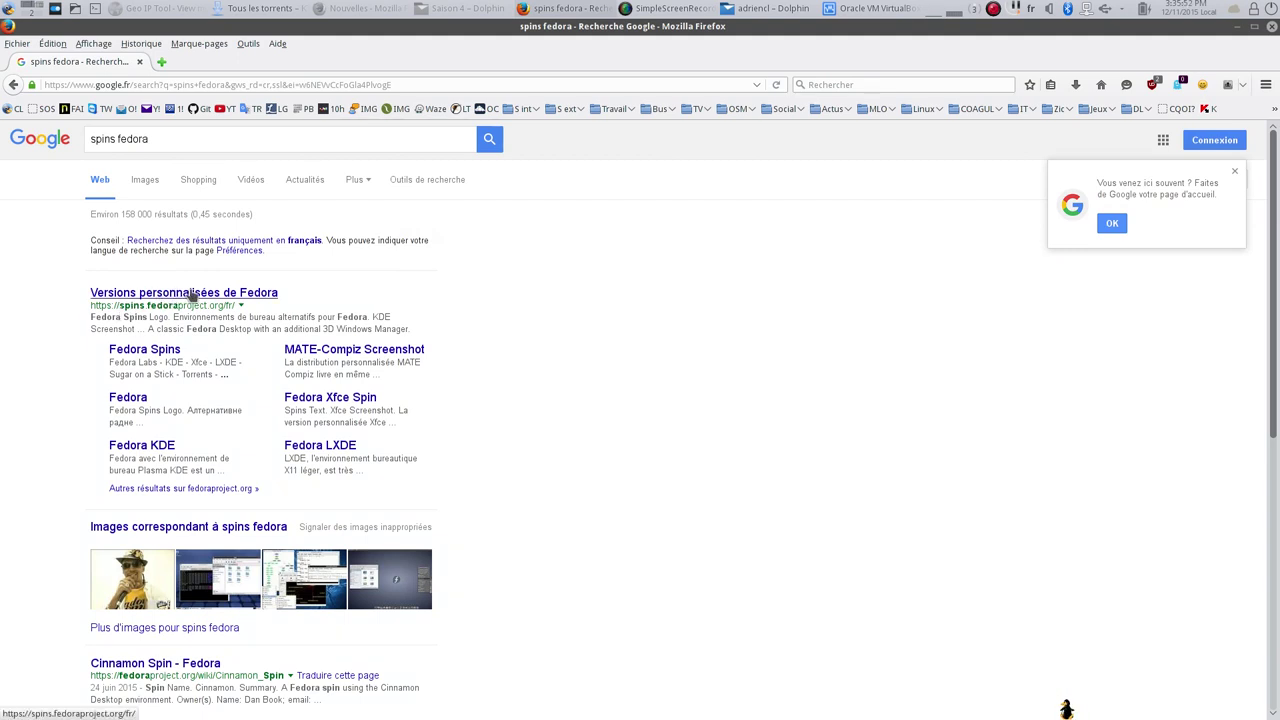
click(203, 292)
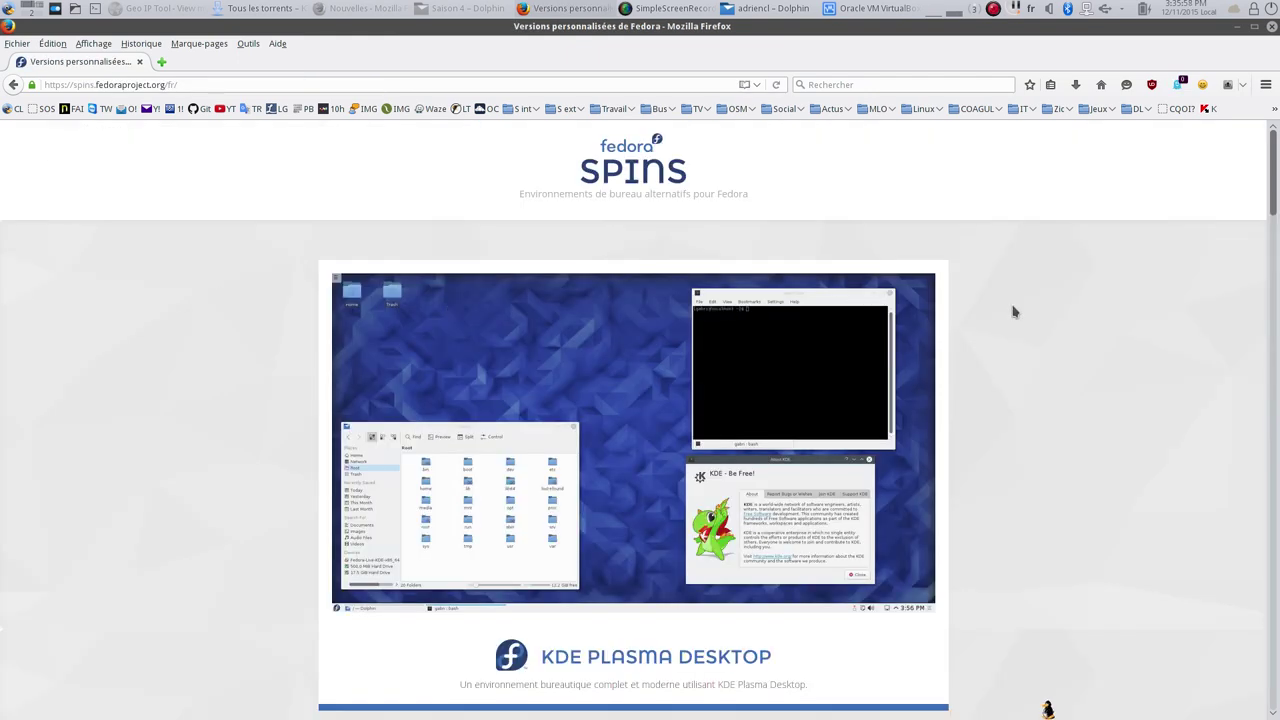
Look through the alternative desktop environments offered on the Fedora Spins page, from KDE Plasma to SOAS
scroll(1013, 313, down, 1)
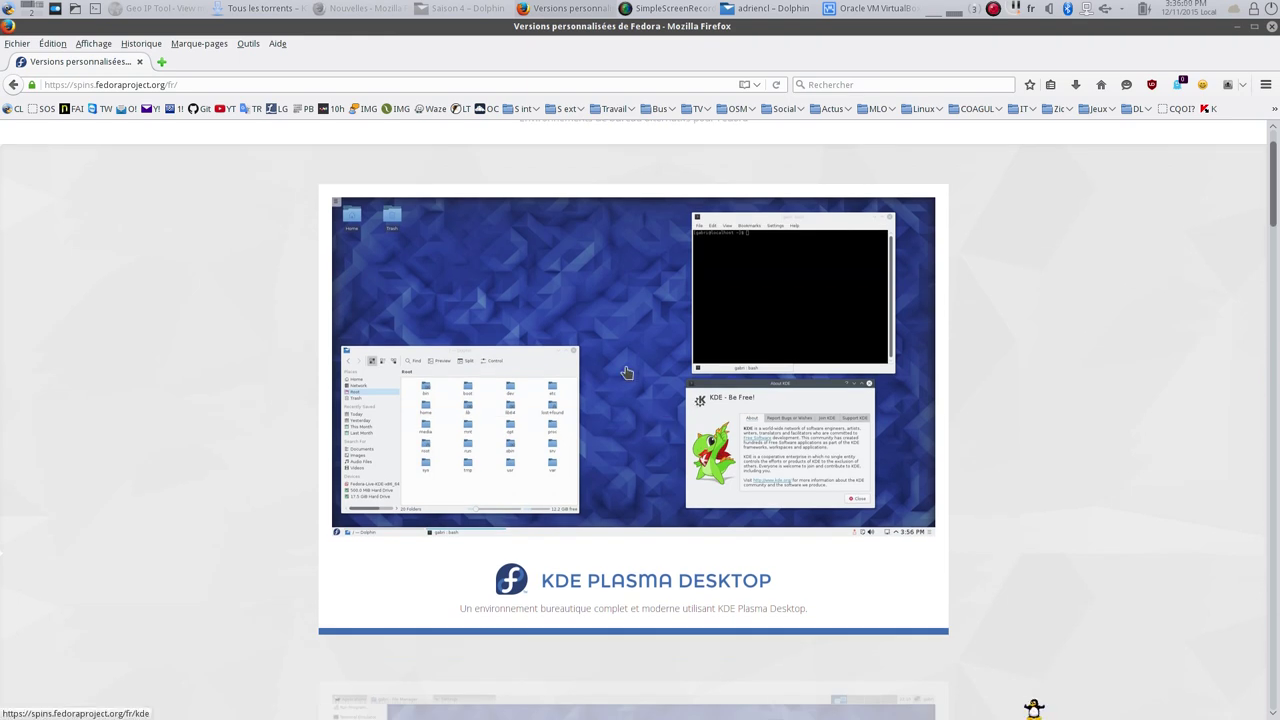
scroll(626, 373, down, 7)
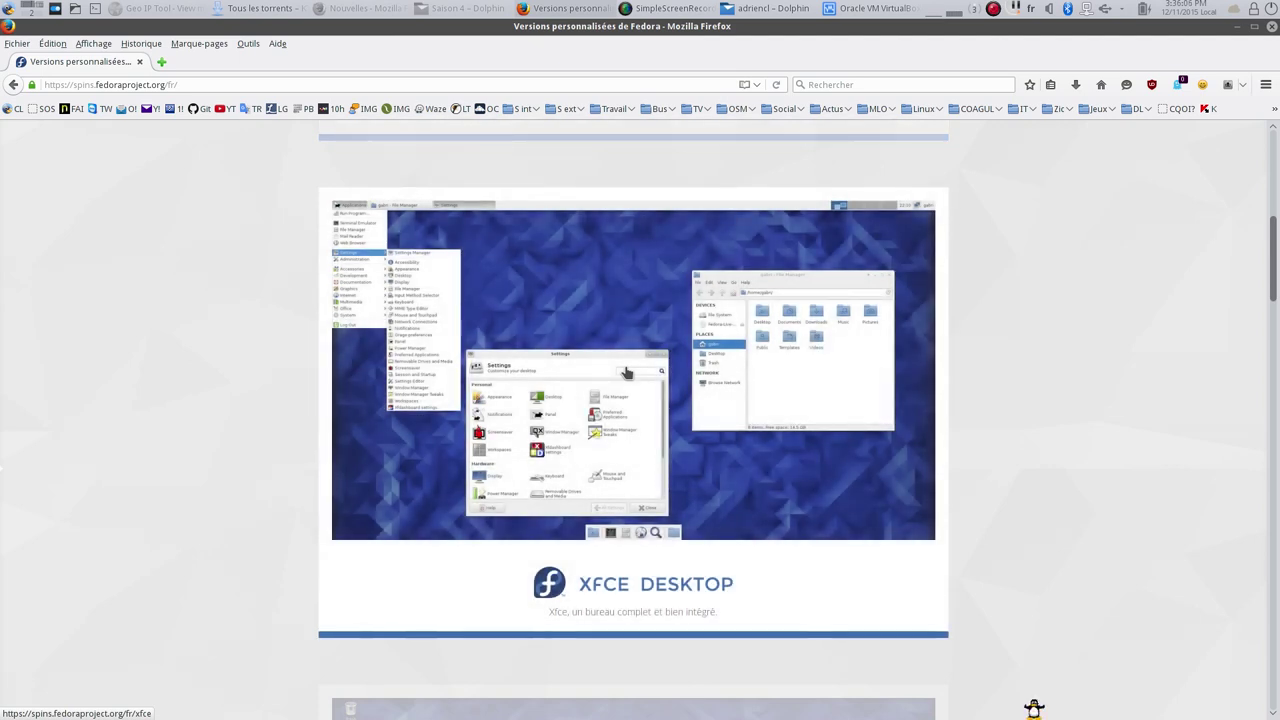
scroll(626, 373, down, 4)
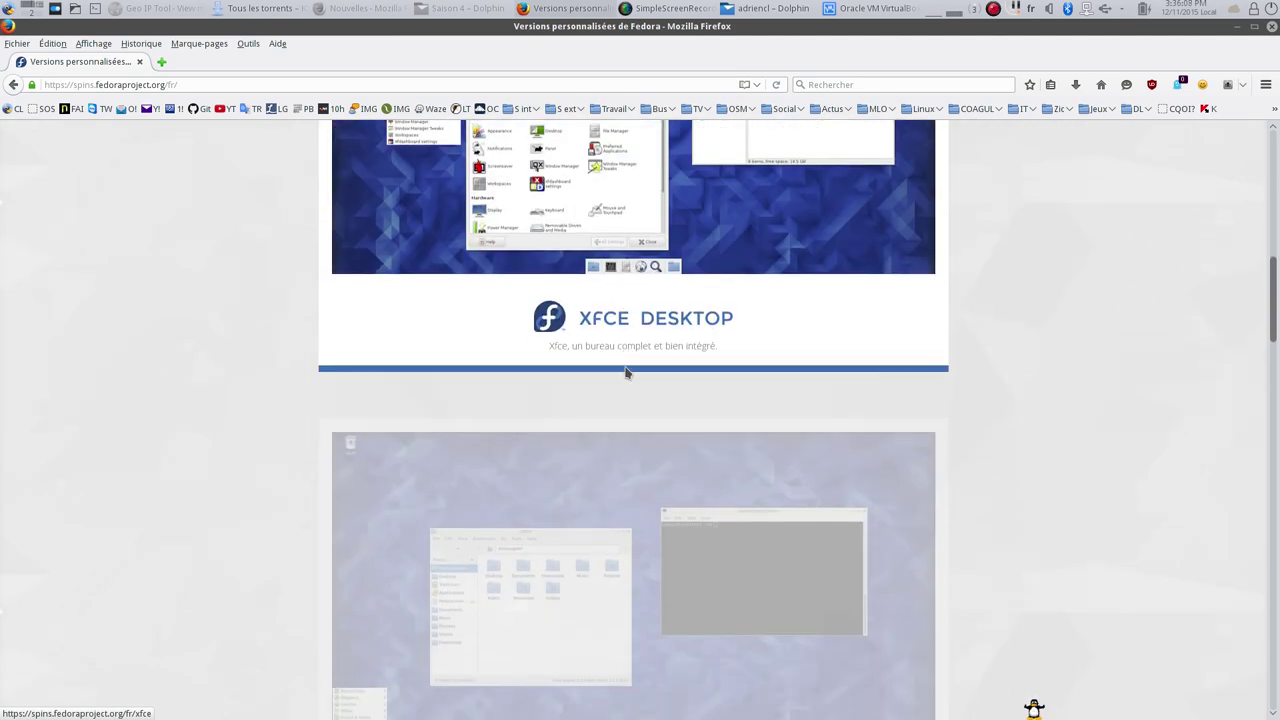
scroll(626, 373, down, 4)
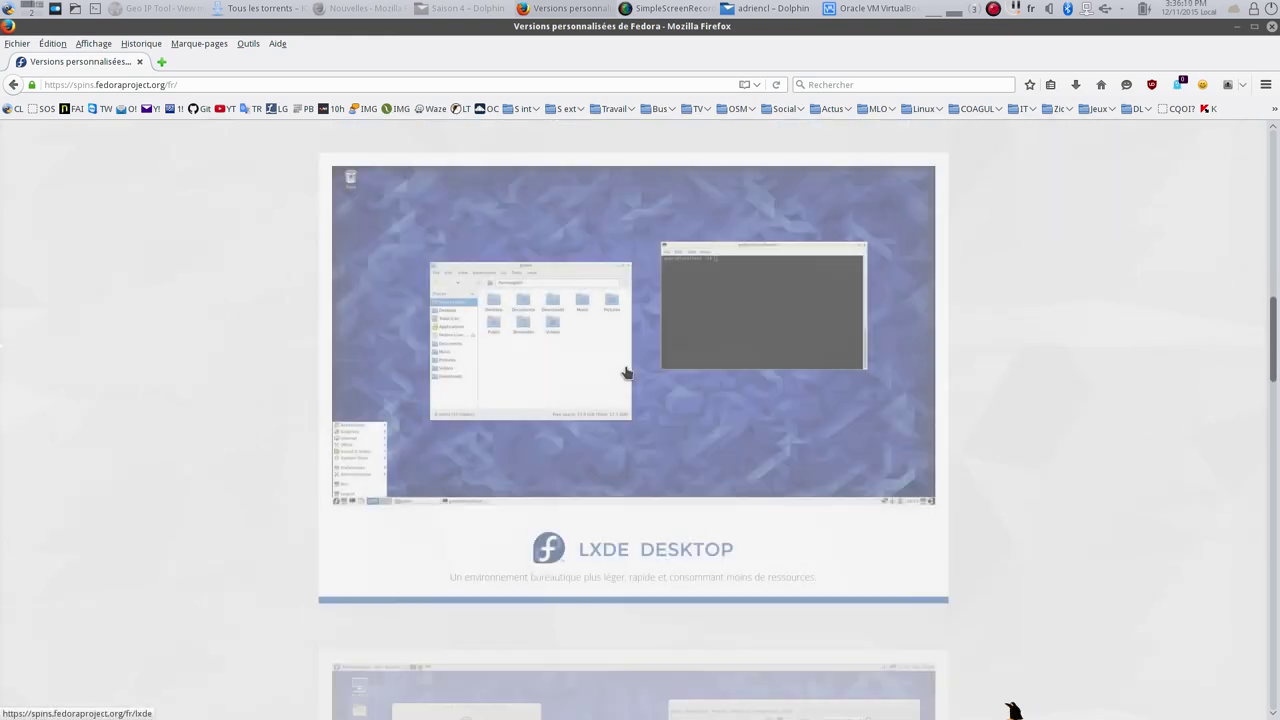
scroll(626, 373, down, 7)
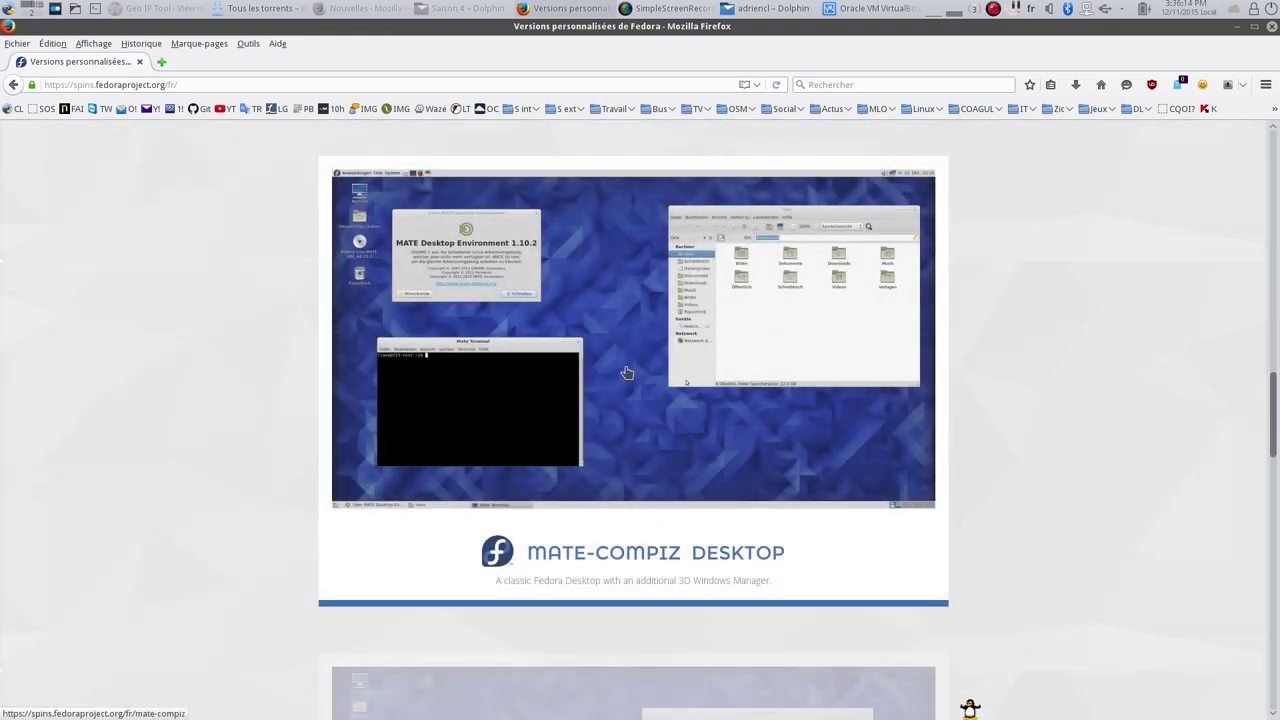
scroll(626, 373, down, 7)
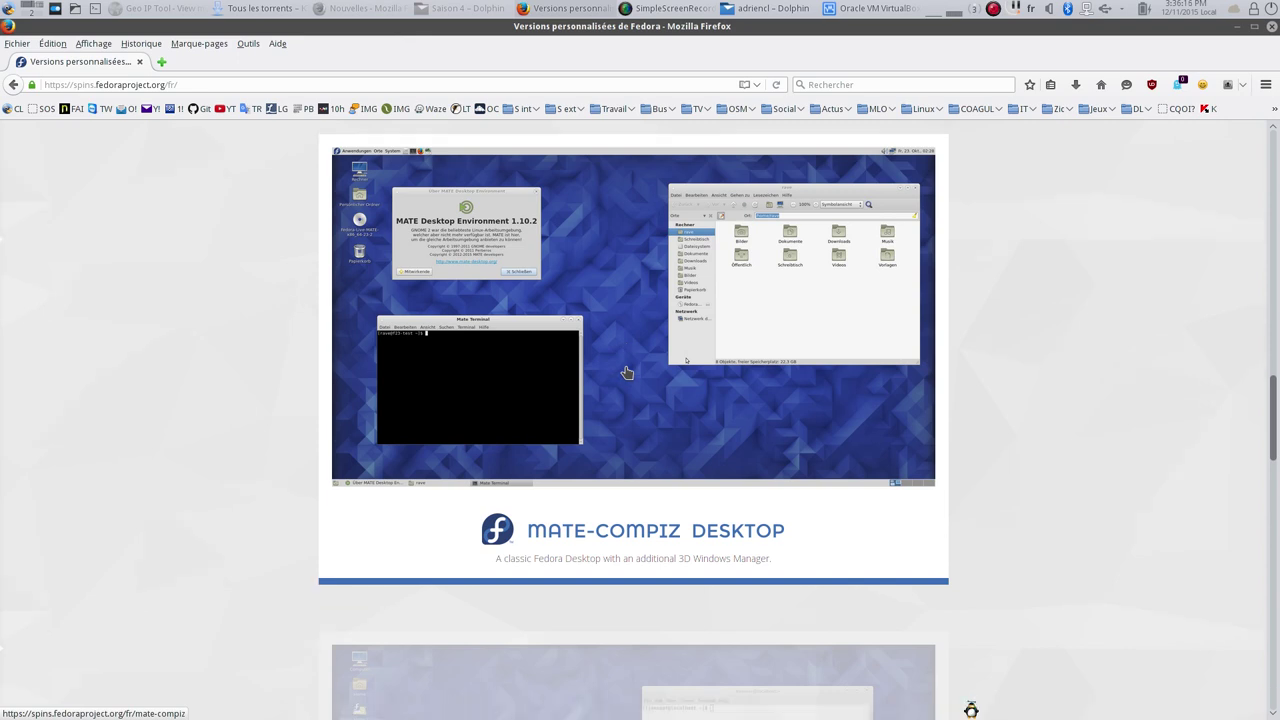
scroll(626, 373, down, 4)
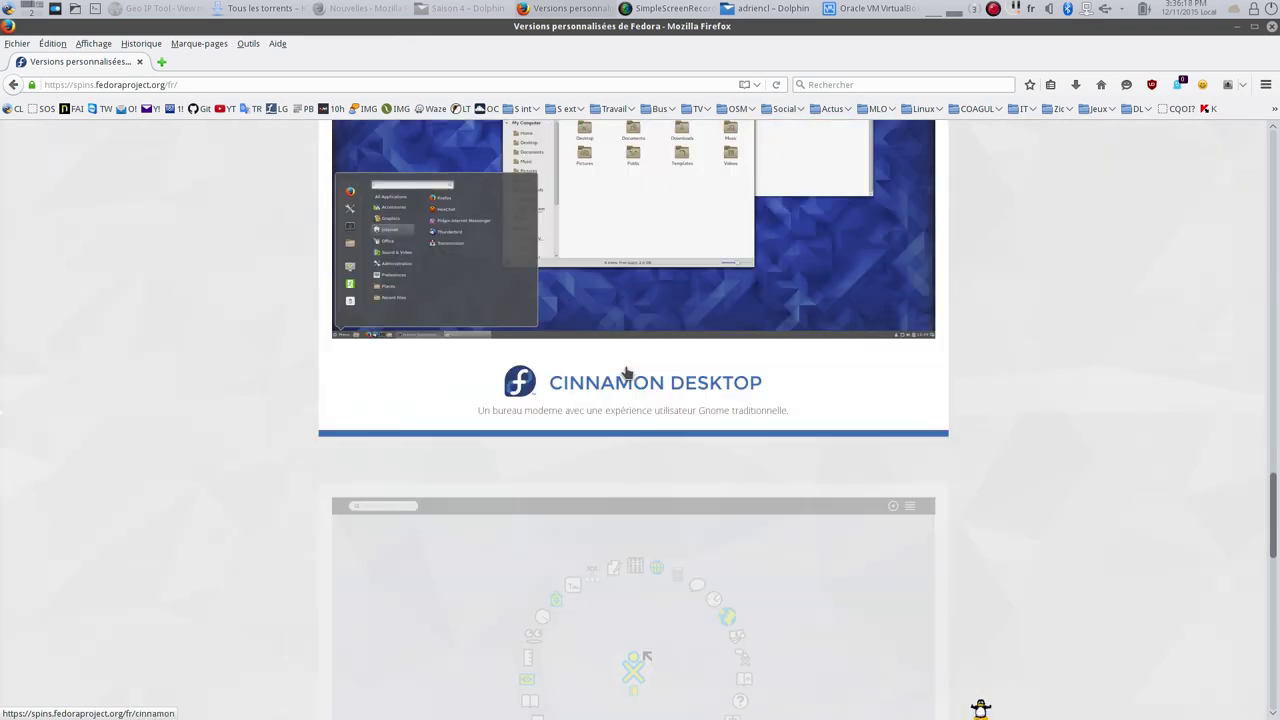
scroll(624, 374, up, 2)
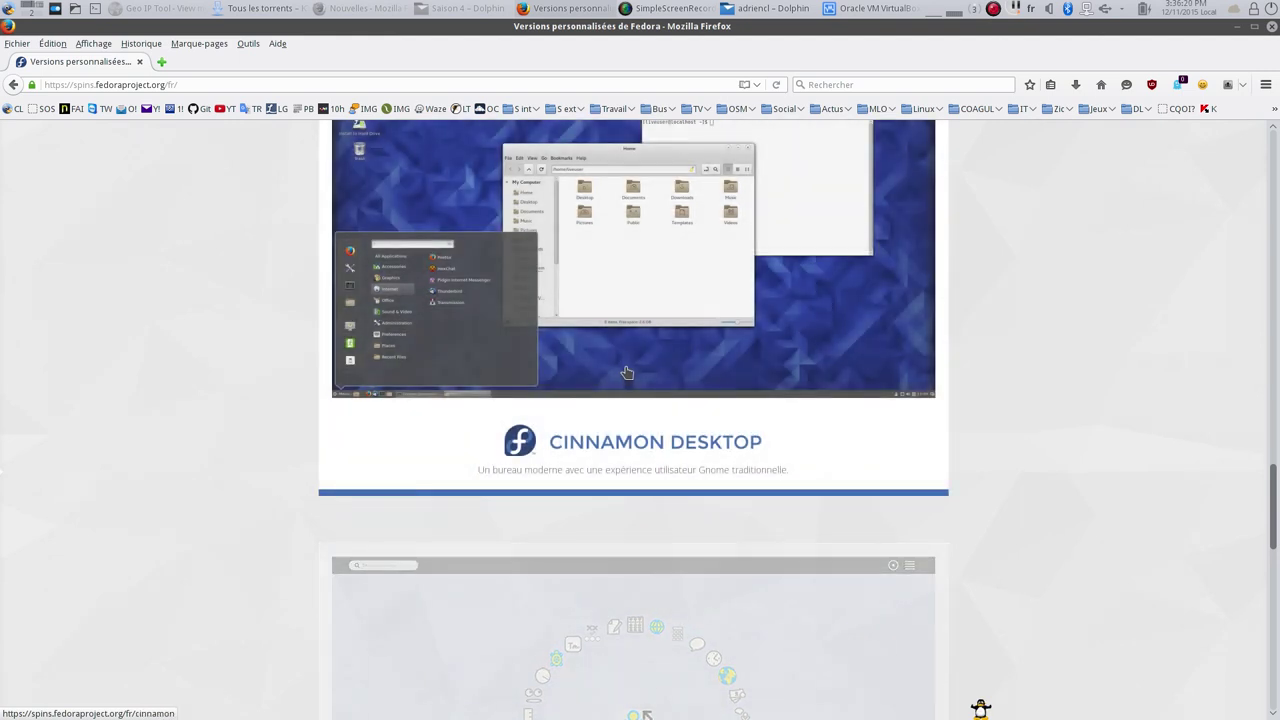
scroll(626, 373, down, 7)
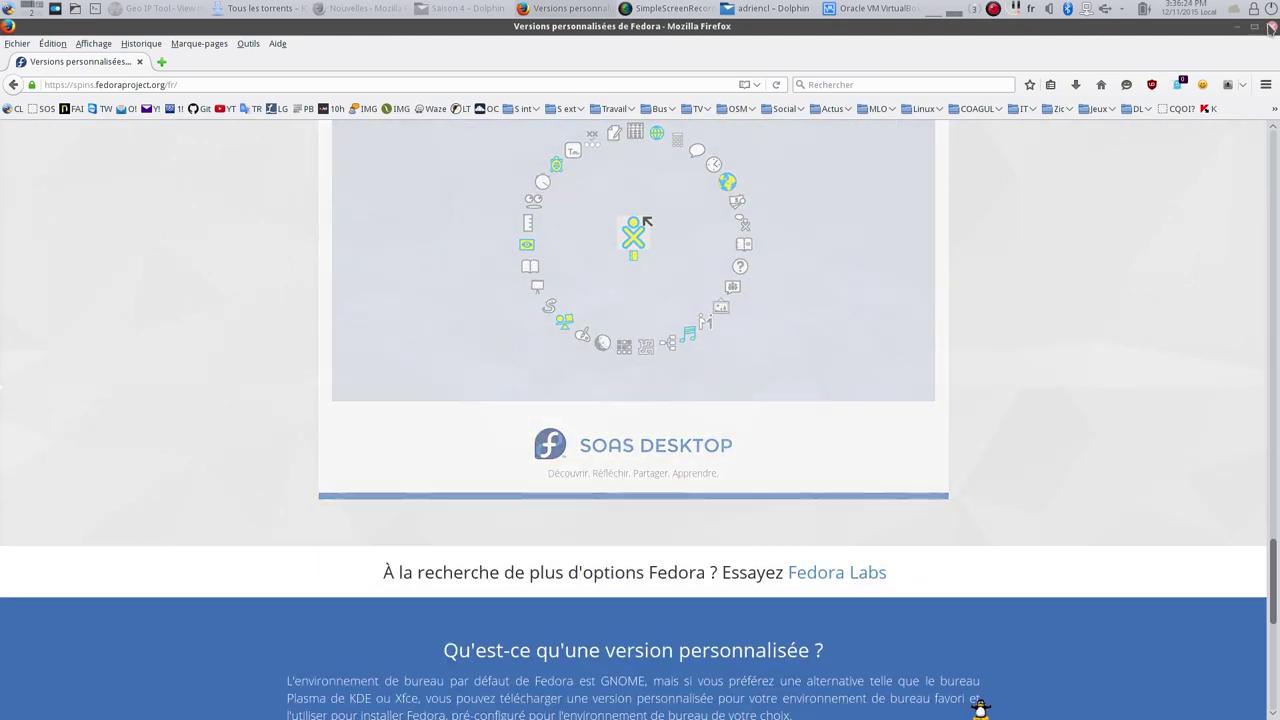
Return to VirtualBox, start the Fedora64-KDE virtual machine and log in to its Plasma session with the account password
click(1240, 28)
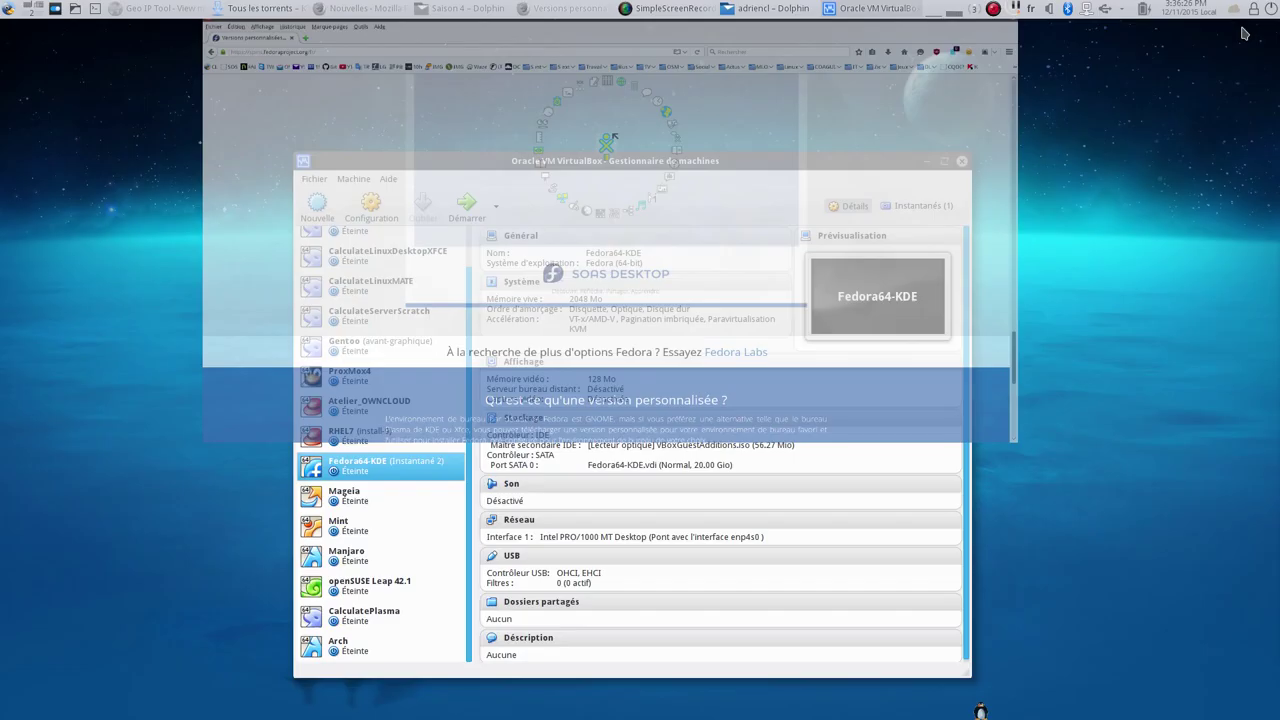
click(467, 206)
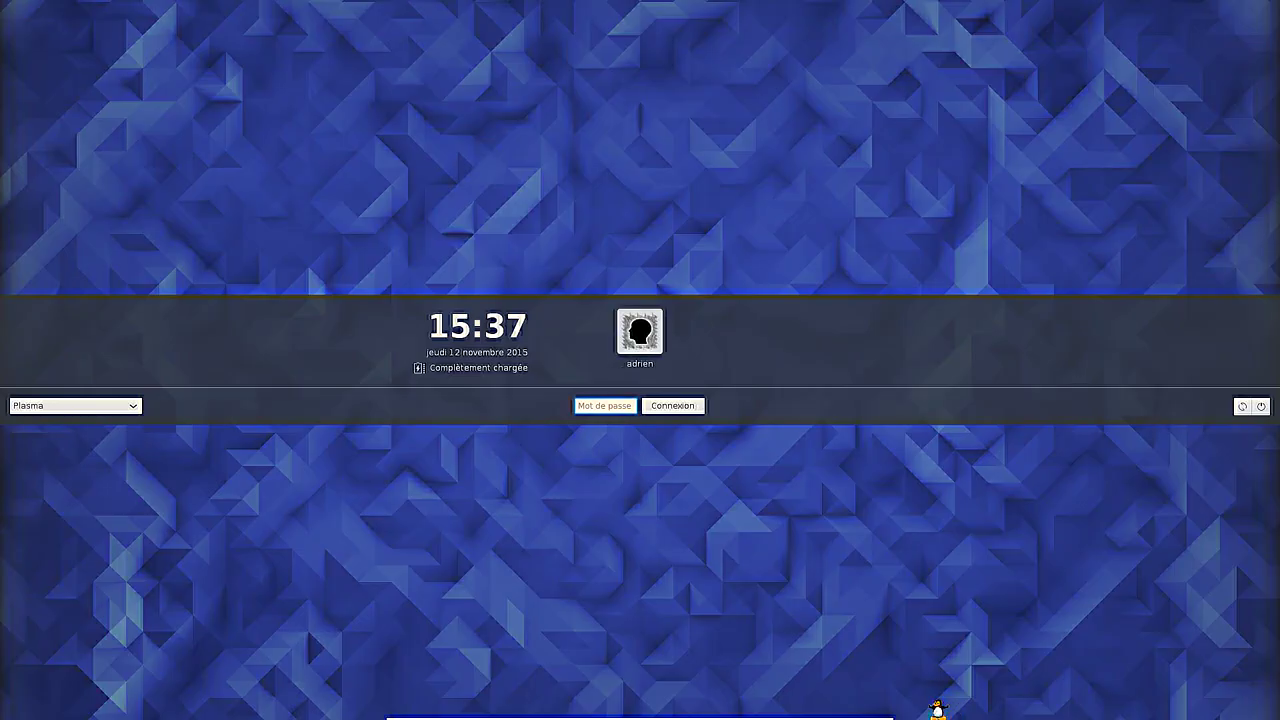
text(***)
key(BackSpace)
key(BackSpace)
key(BackSpace)
text(********)
key(Return)
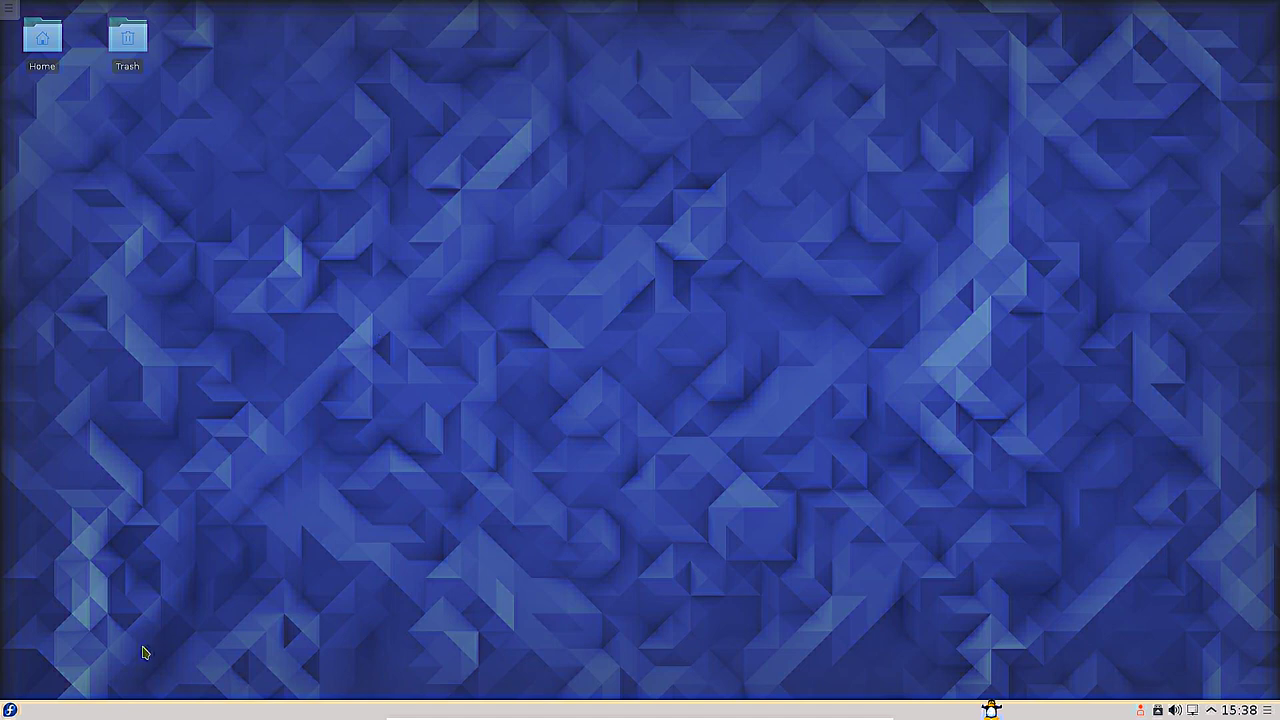
View the favourites in the application launcher and the popup of the taskbar clock, closing each again
click(9, 709)
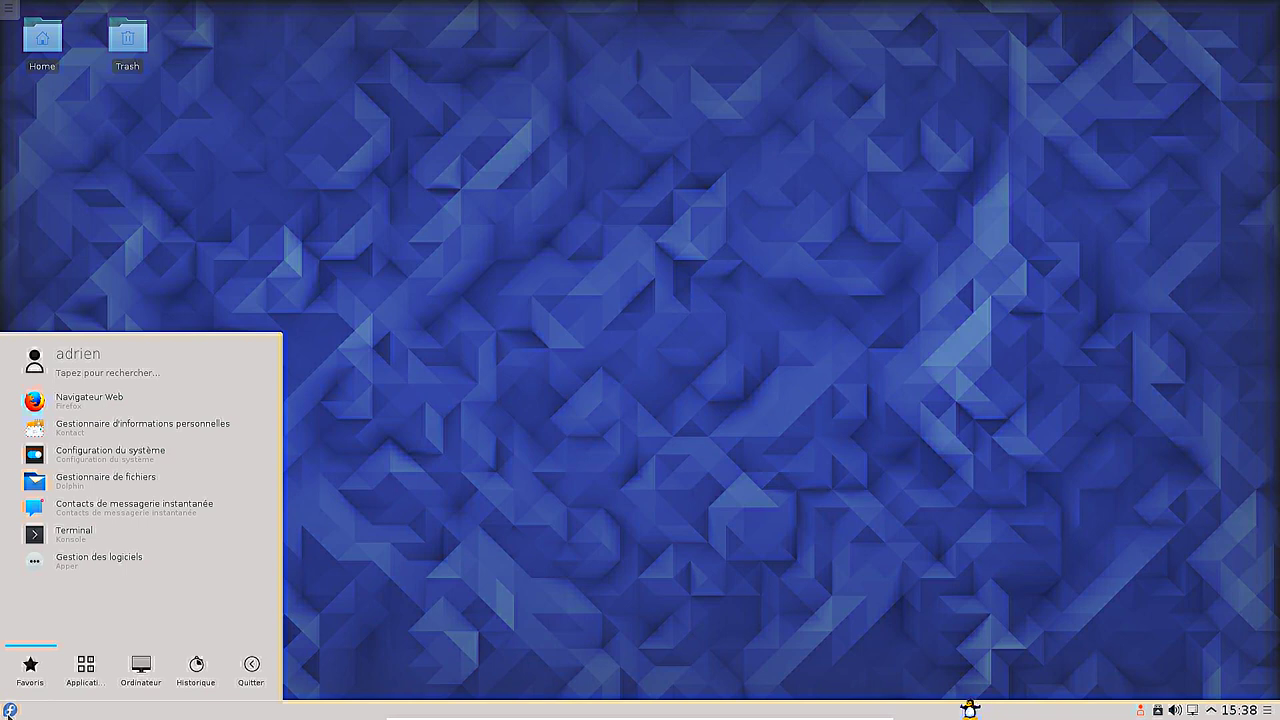
click(9, 709)
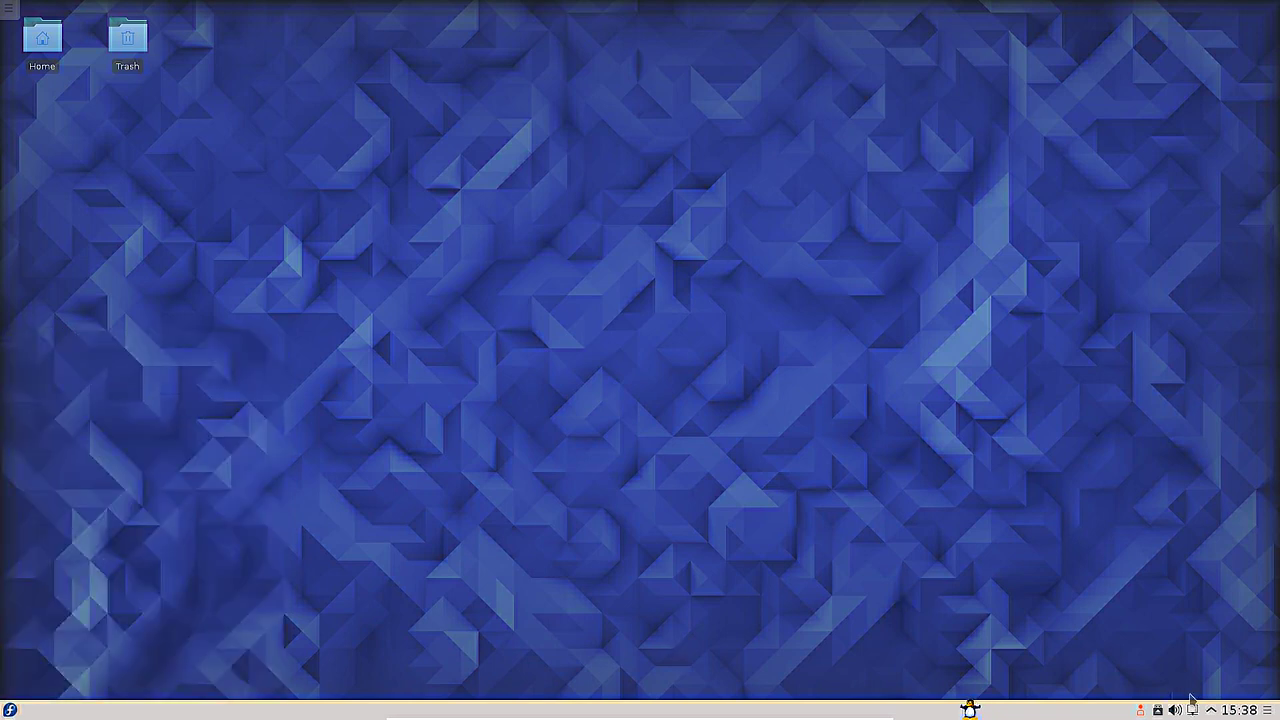
click(1237, 712)
click(1236, 712)
Examine the system tray's hidden items, audio volume, new-device notifier and remaining status icon, closing each popup again
click(1213, 711)
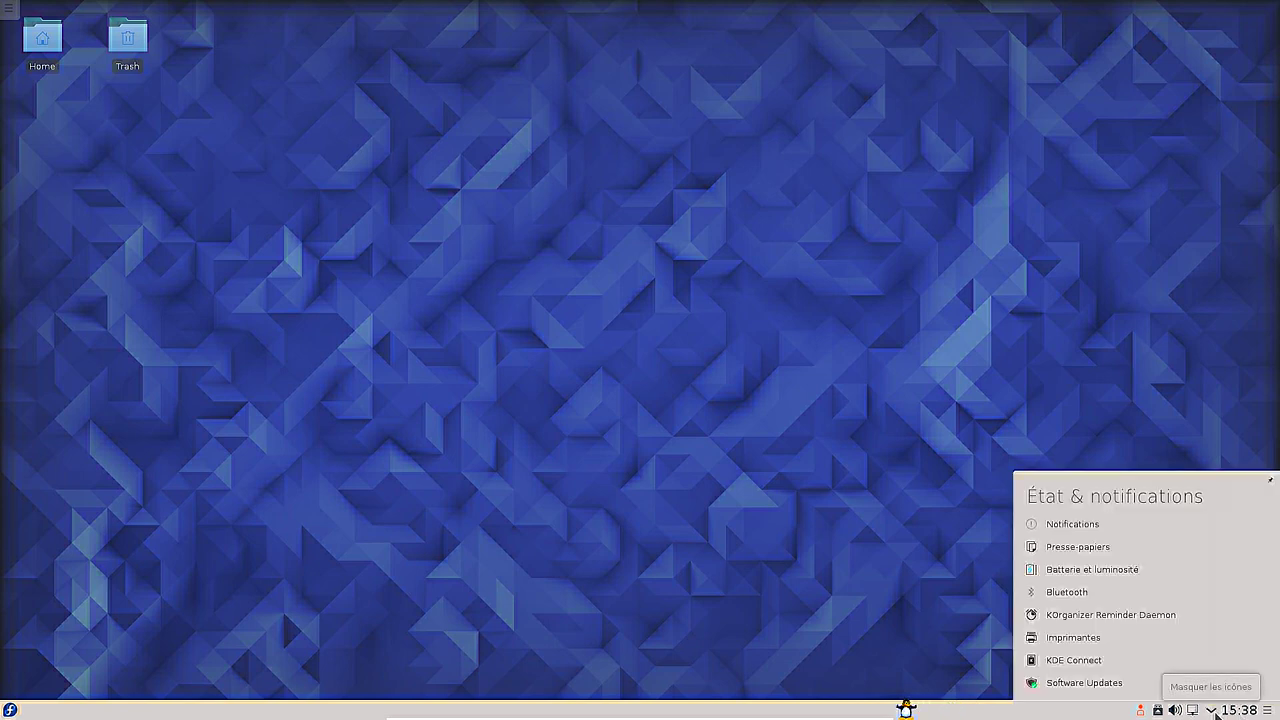
click(1213, 711)
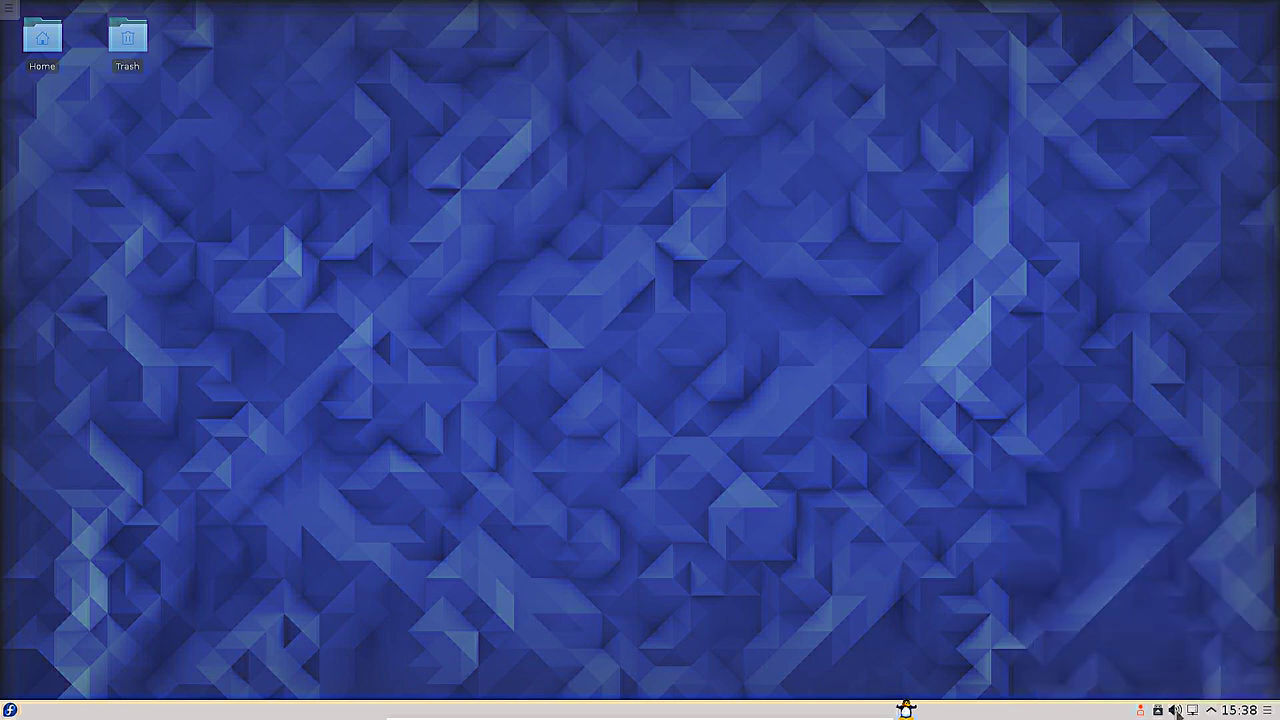
click(1176, 711)
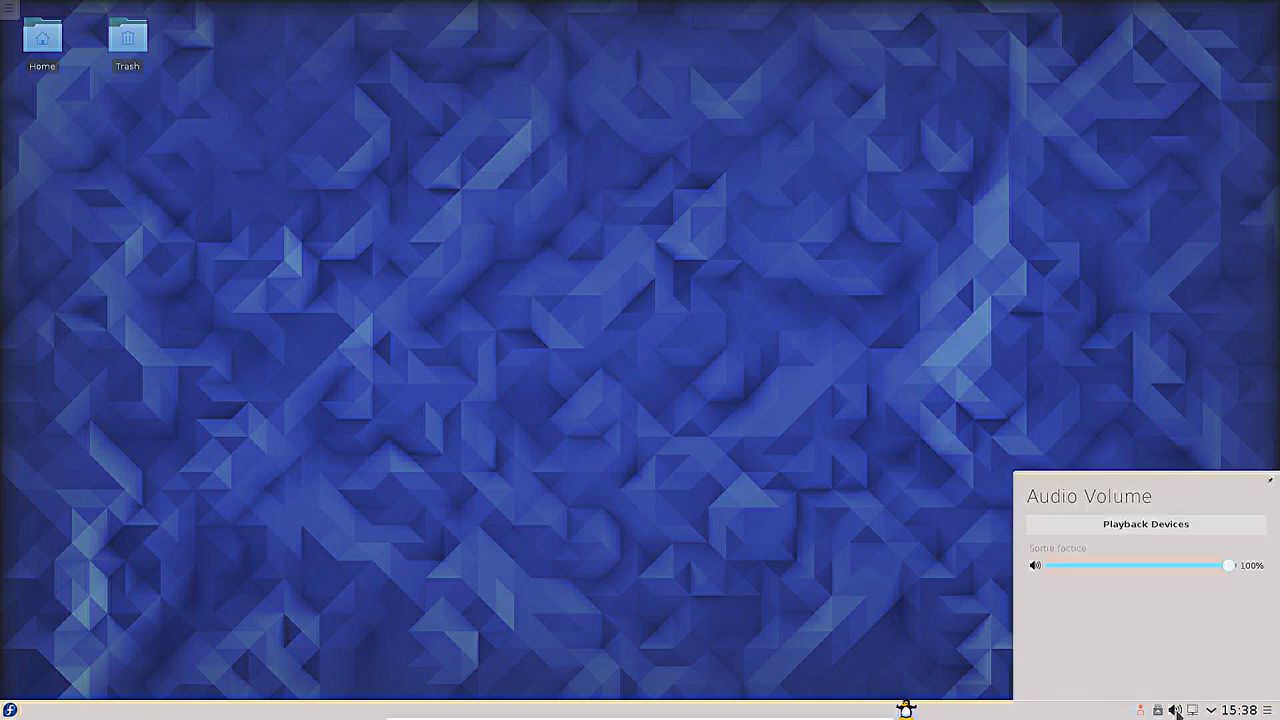
click(1176, 711)
click(1158, 711)
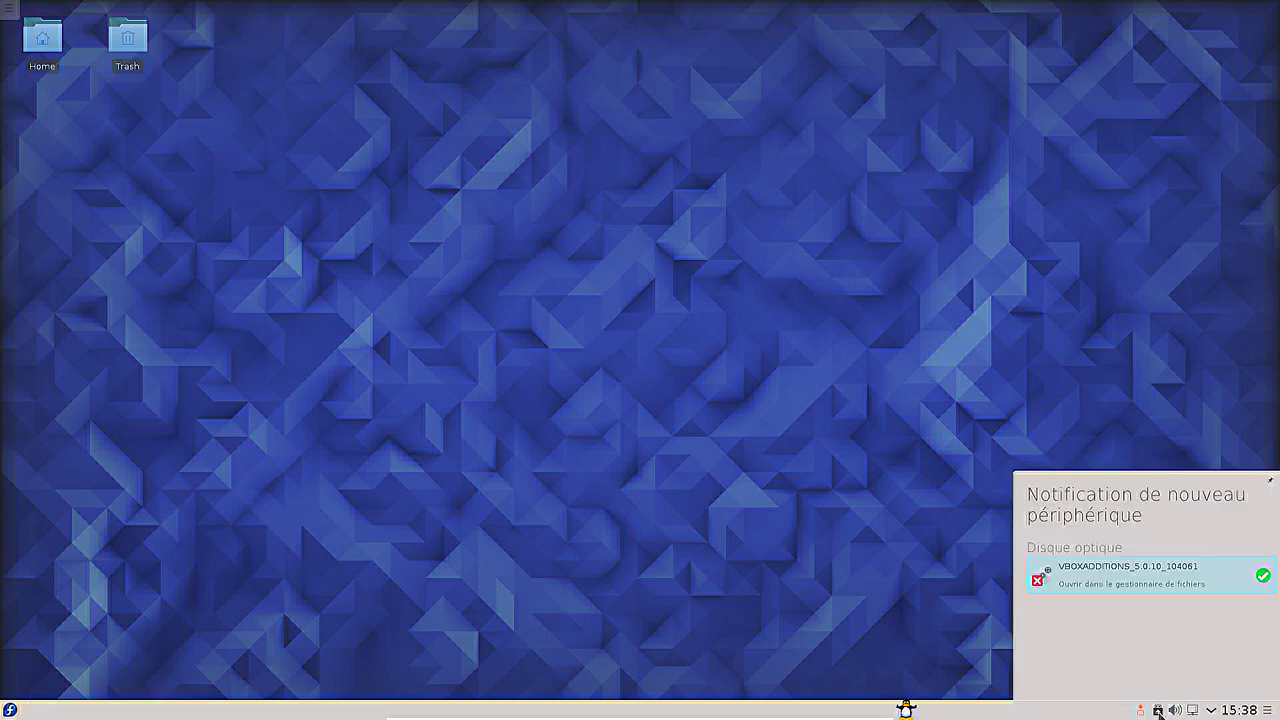
click(1158, 711)
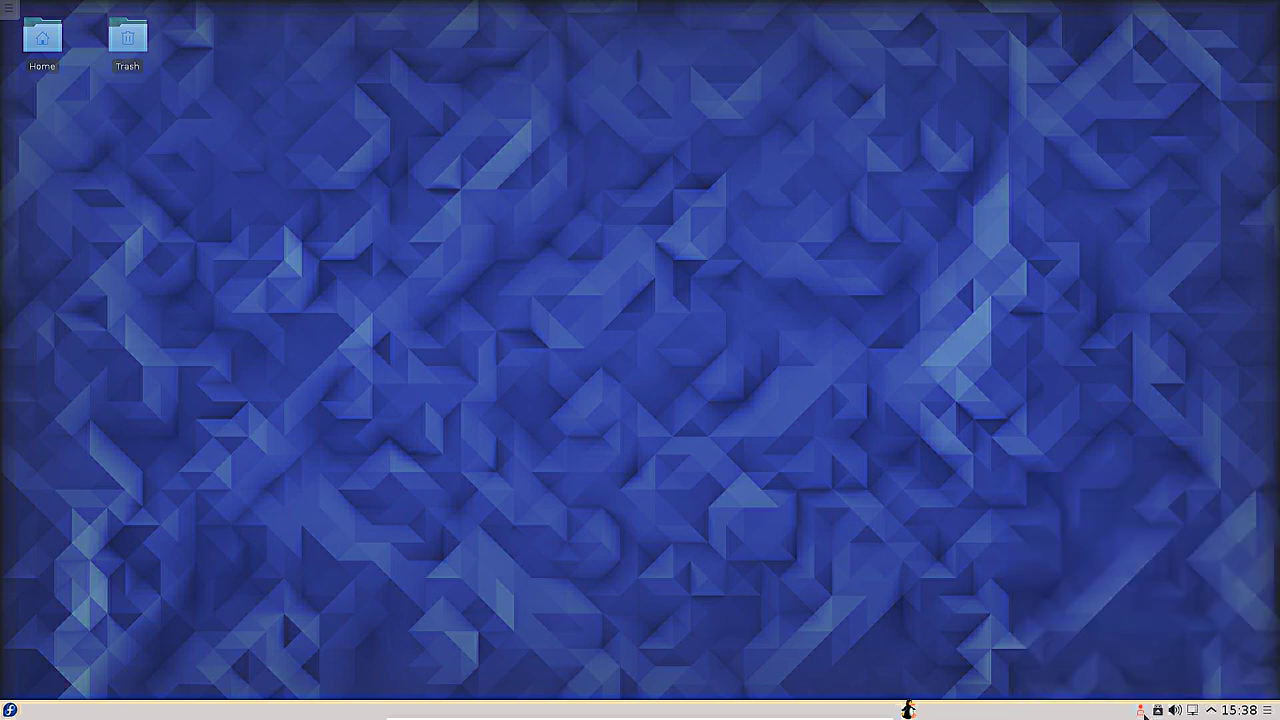
click(1142, 712)
click(1142, 712)
Add the Horloge numérique and Horloge analogique widgets to the upper middle of the desktop
right_click(657, 300)
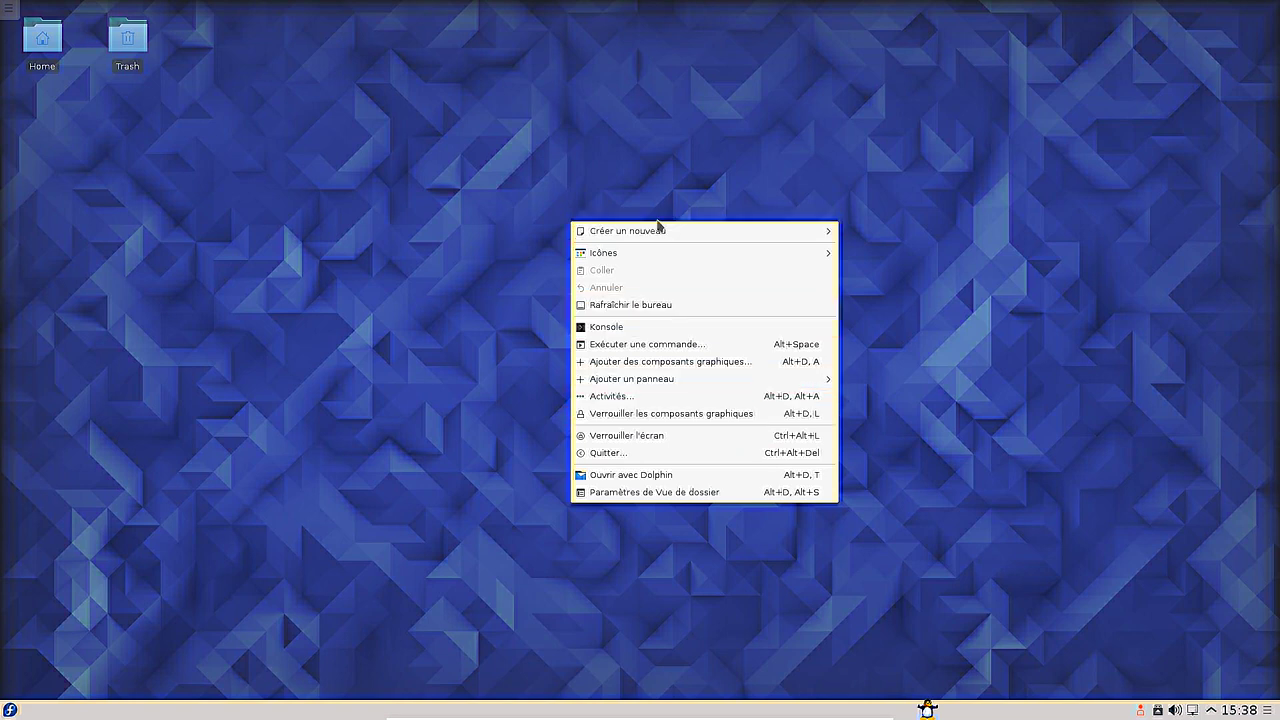
click(696, 366)
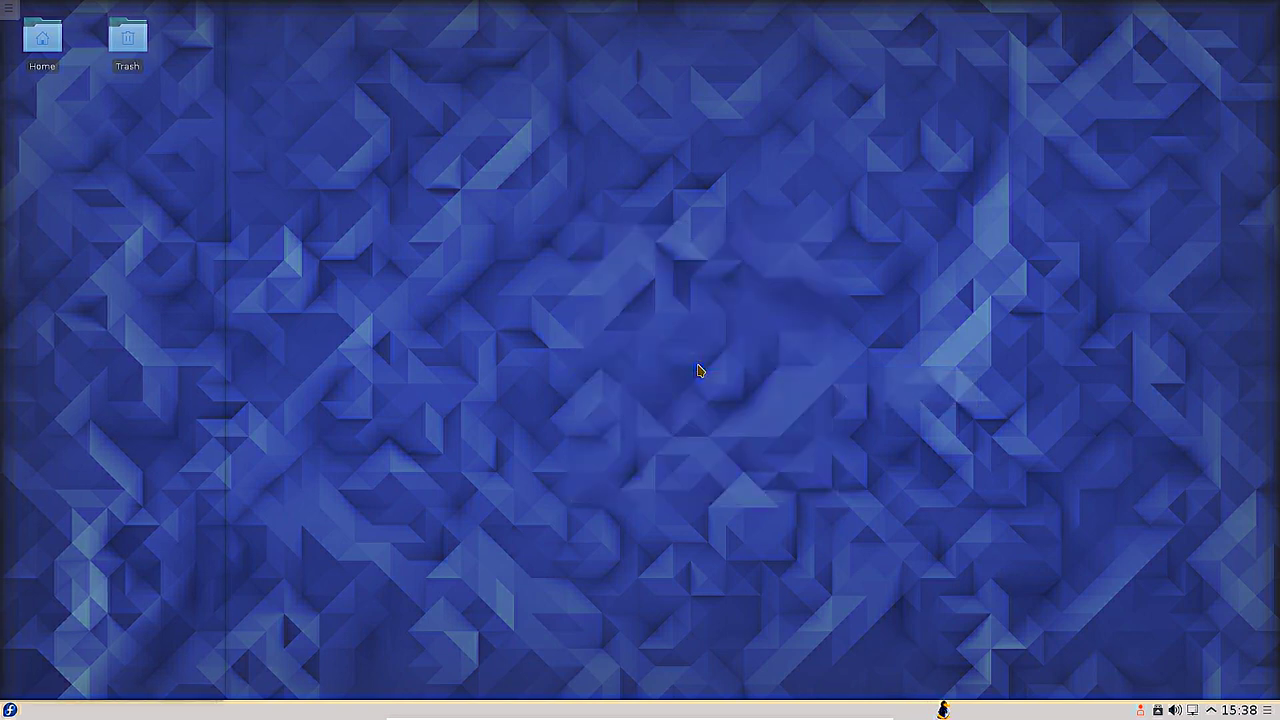
drag(220, 171, 215, 295)
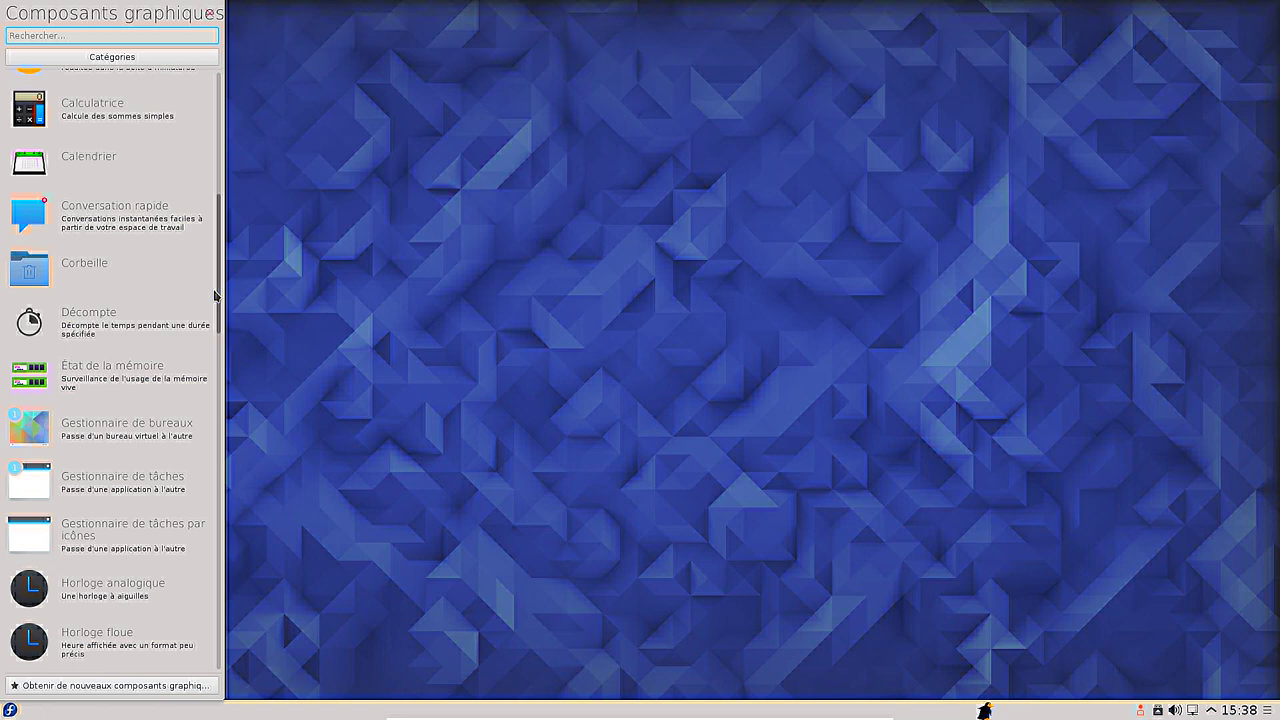
drag(219, 290, 220, 358)
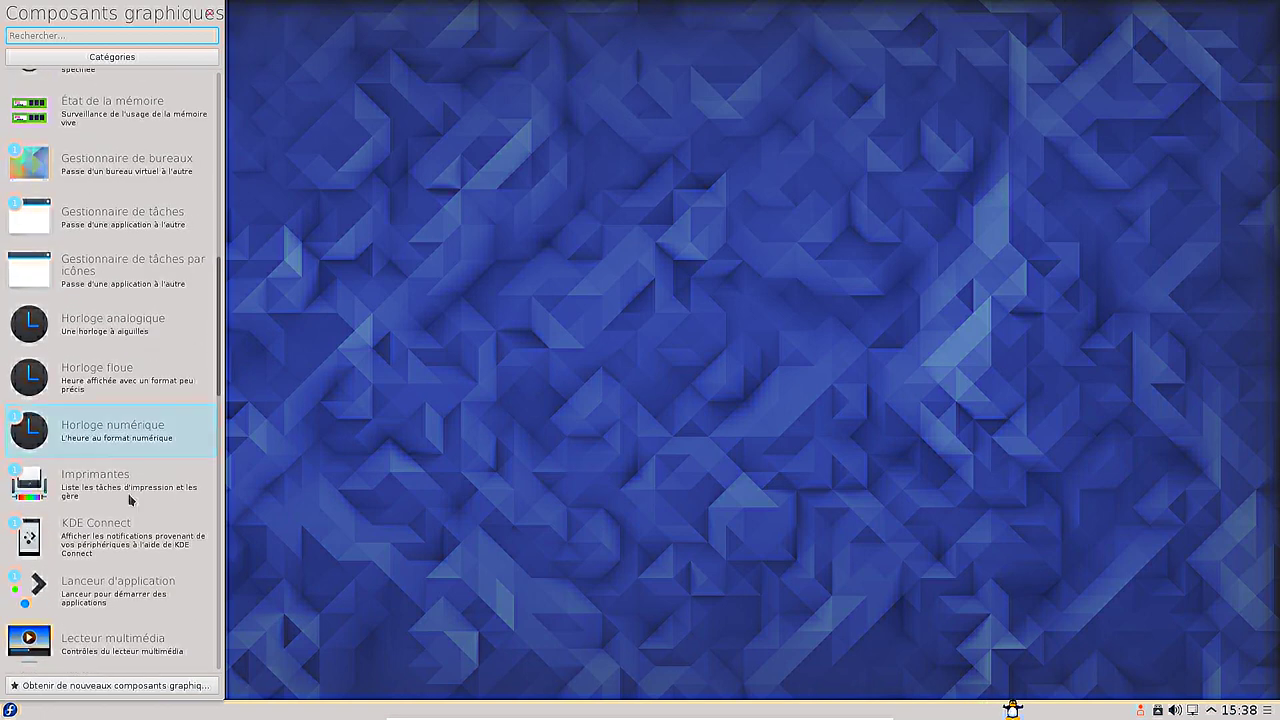
drag(96, 425, 783, 121)
drag(135, 335, 631, 153)
Add the Software Updates widget to the desktop, to the left of the analog clock
scroll(120, 360, down, 3)
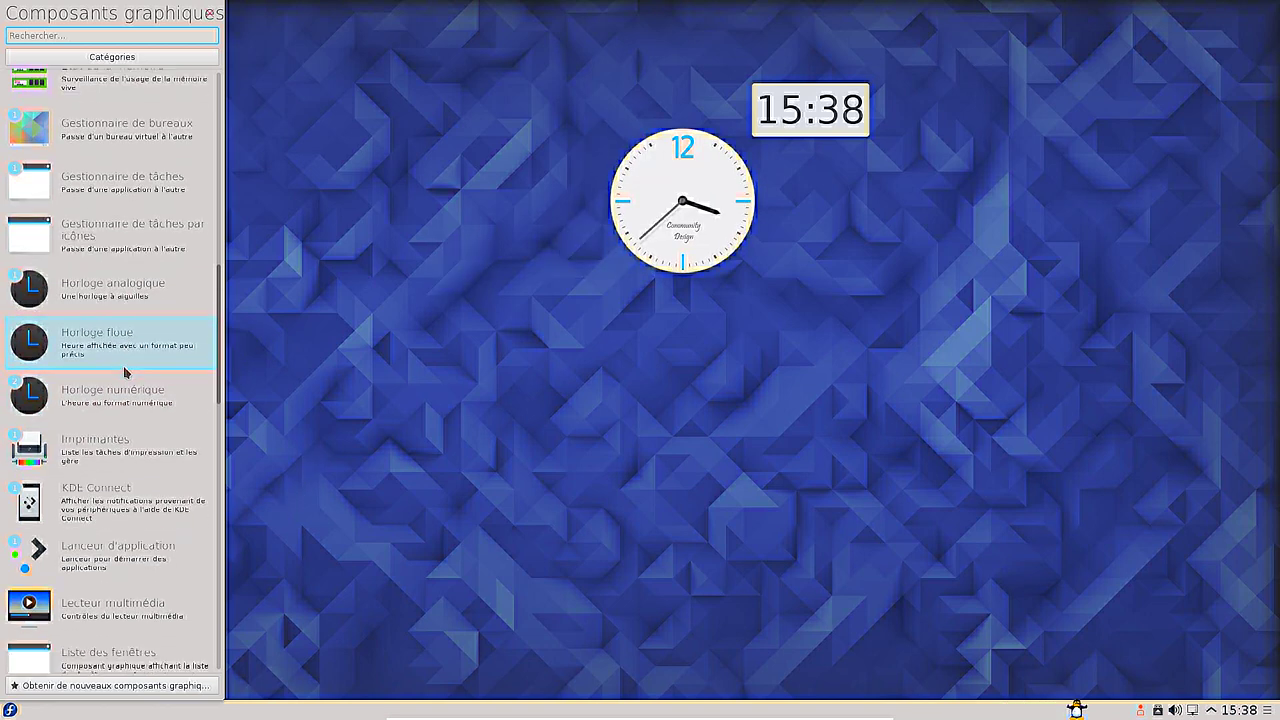
drag(220, 366, 222, 657)
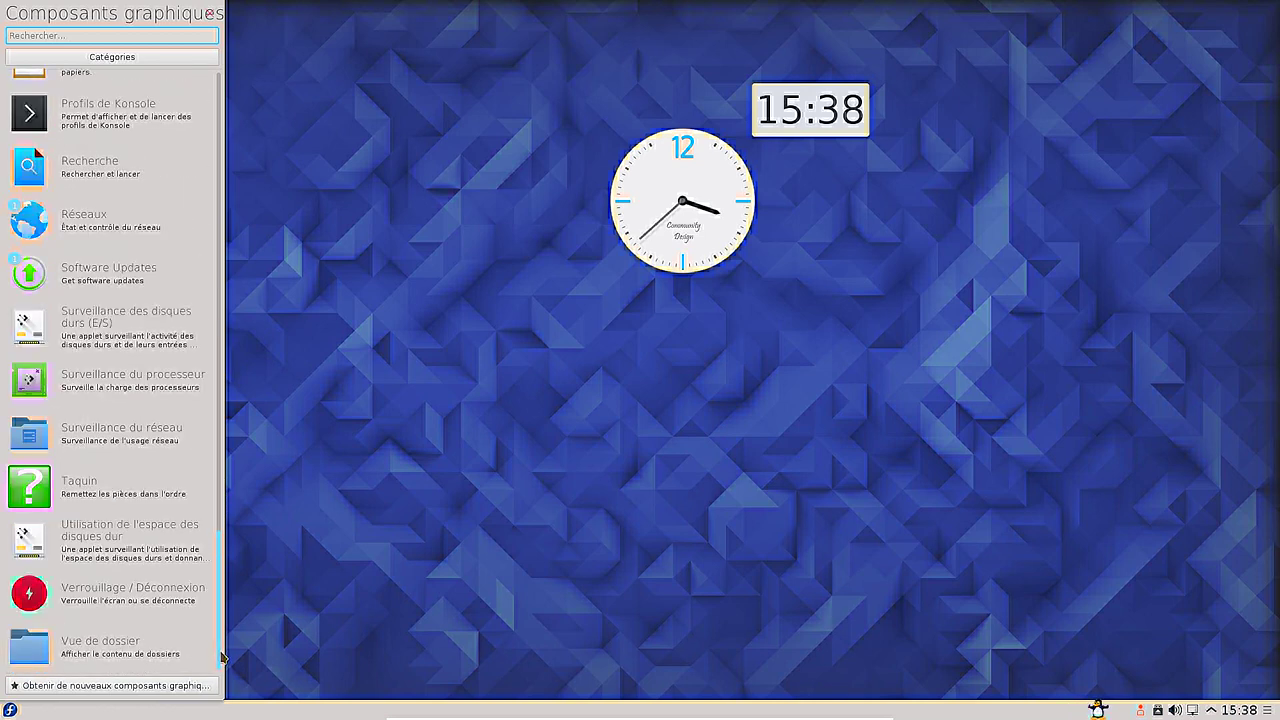
drag(114, 280, 449, 291)
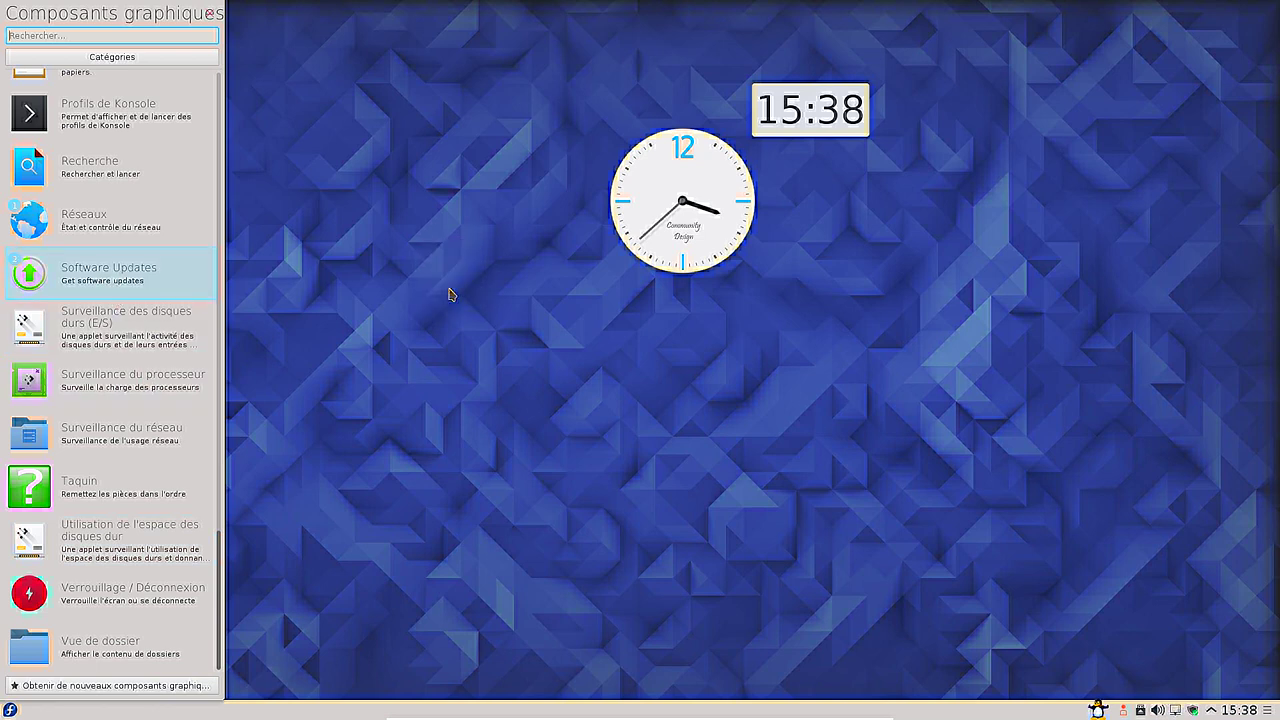
Enlarge the Software Updates widget until its update status shows, and move it slightly lower beside the analog clock
mouse_move(445, 282)
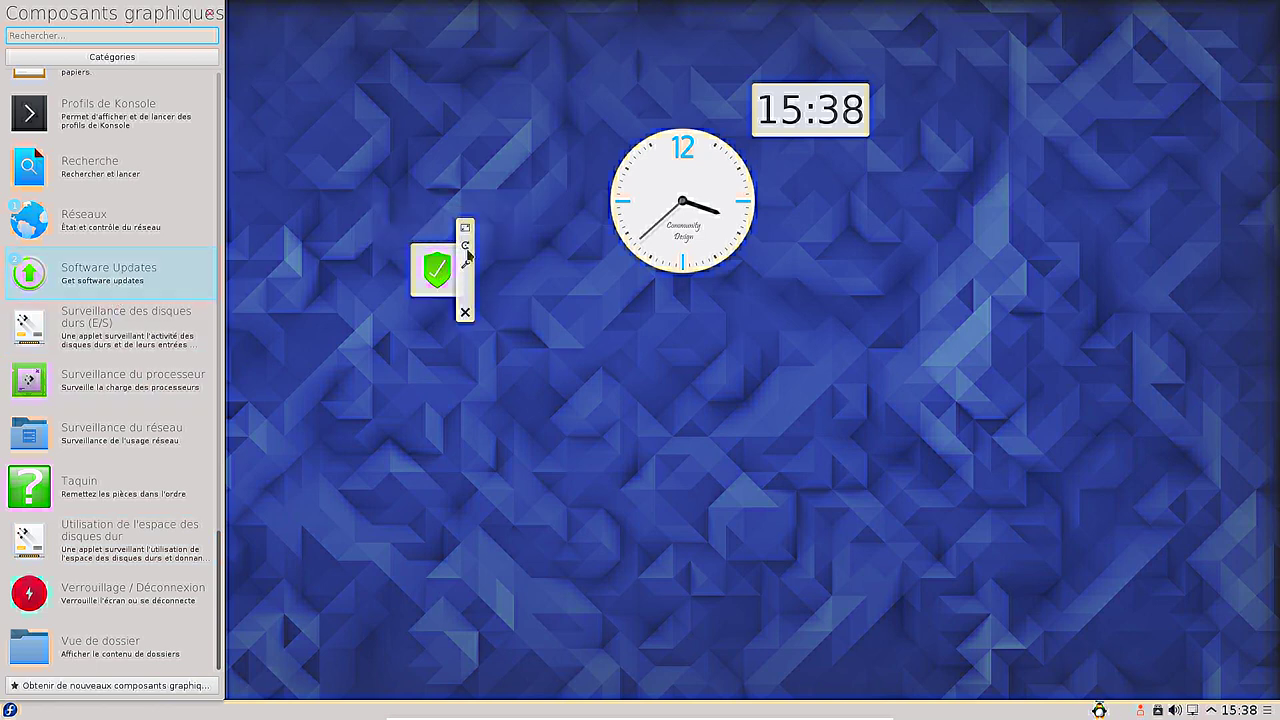
drag(468, 229, 563, 125)
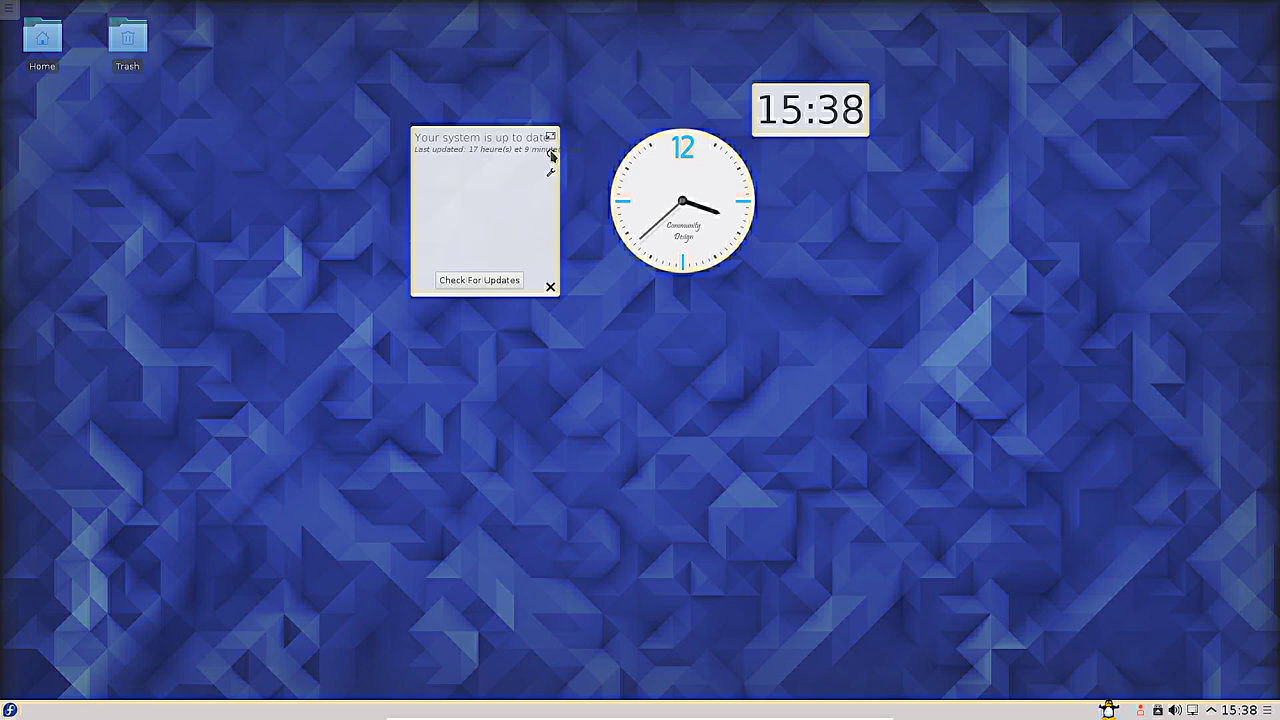
drag(563, 170, 503, 171)
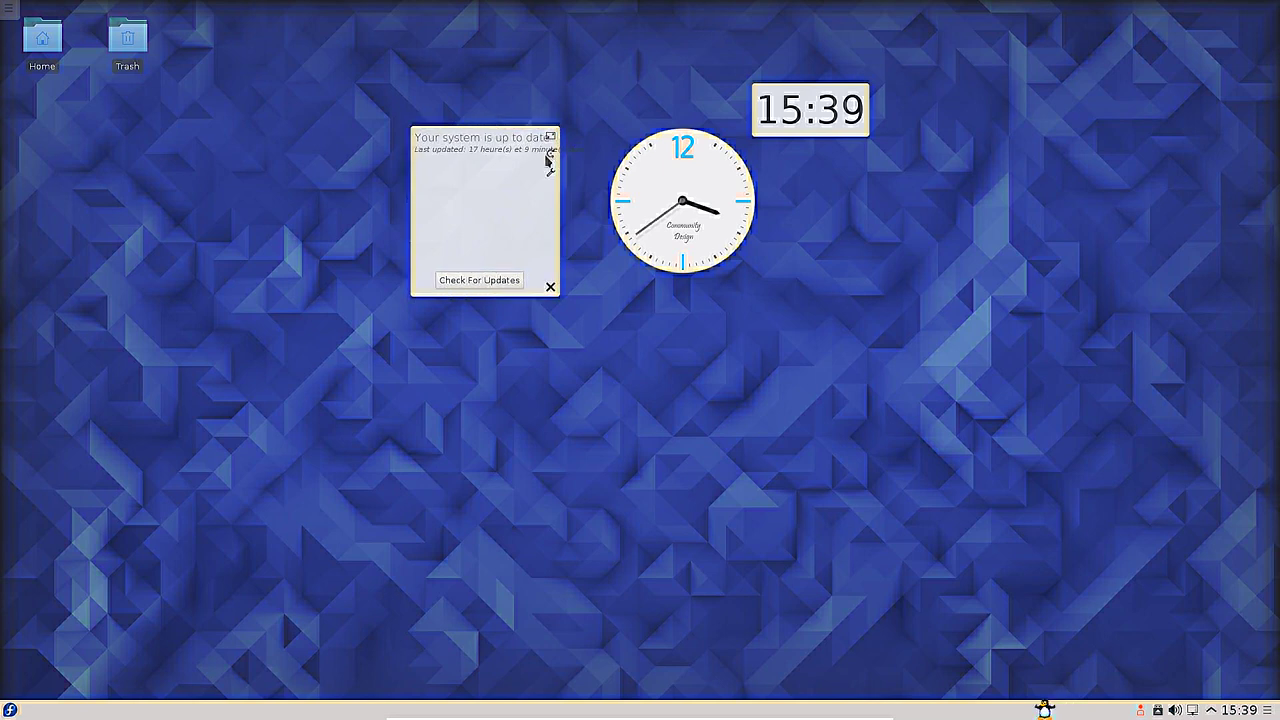
drag(470, 220, 497, 298)
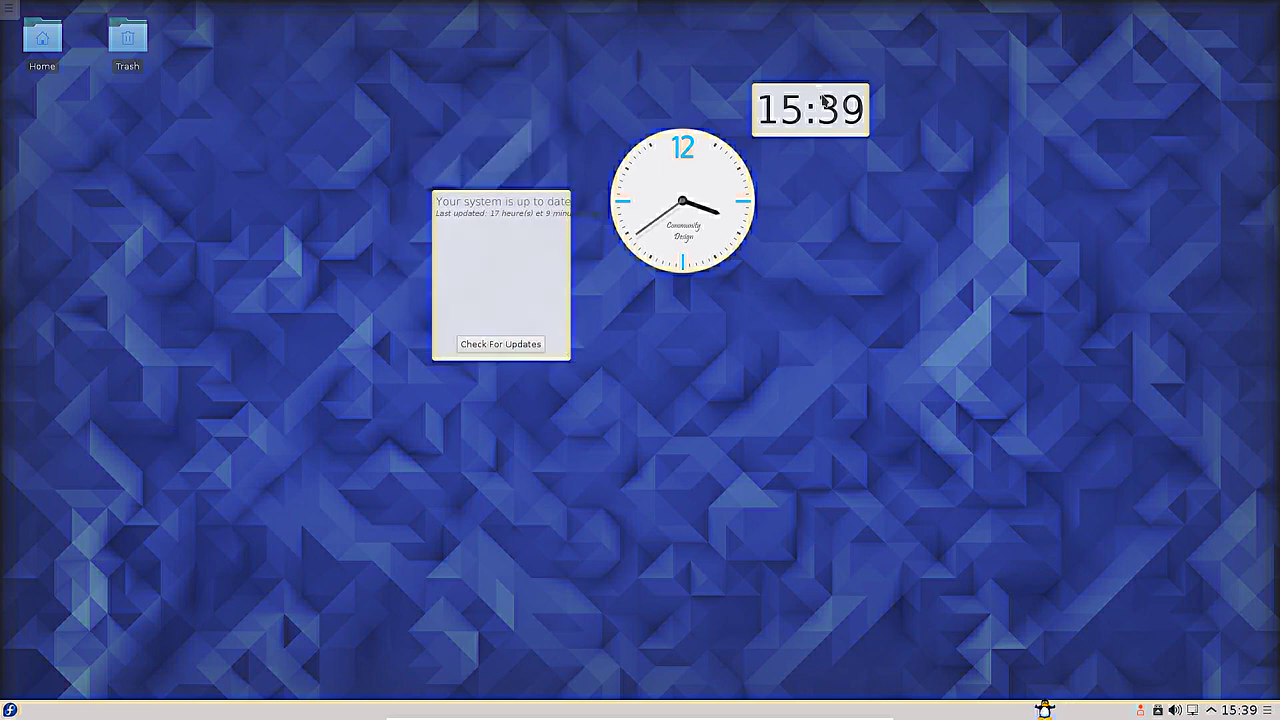
Remove the digital clock widget from the desktop and undo its removal
click(869, 151)
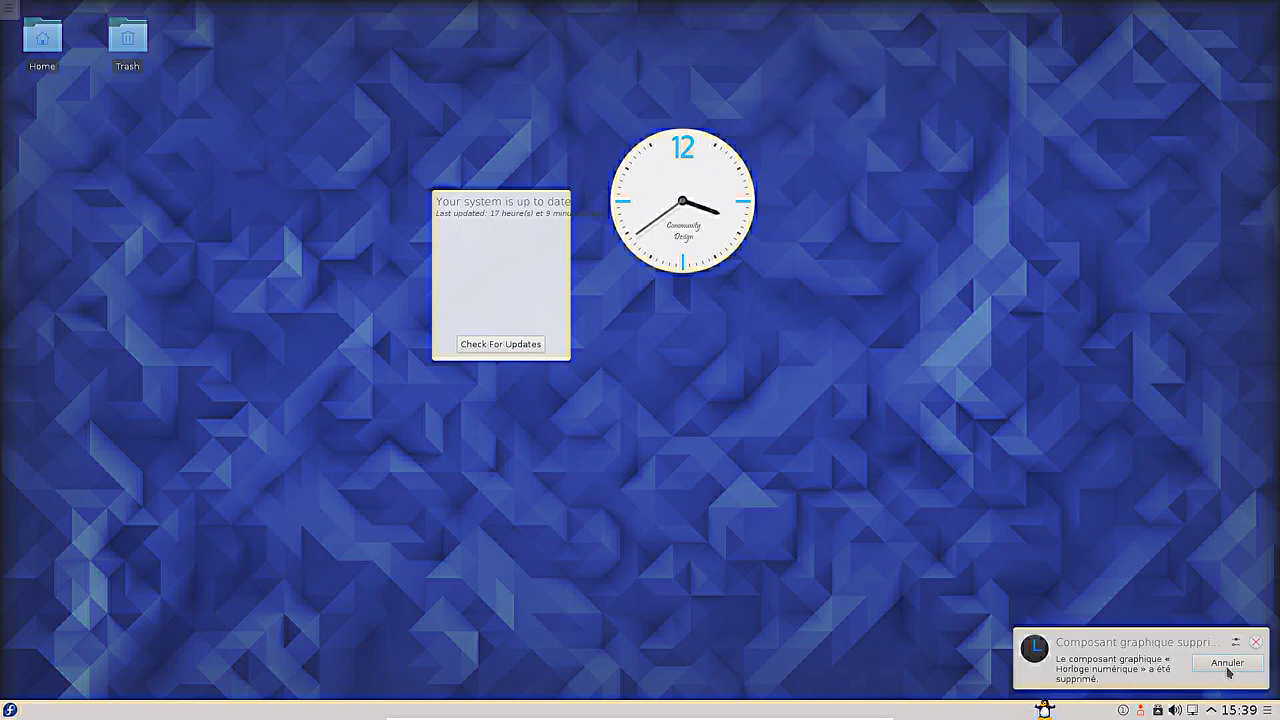
click(1231, 665)
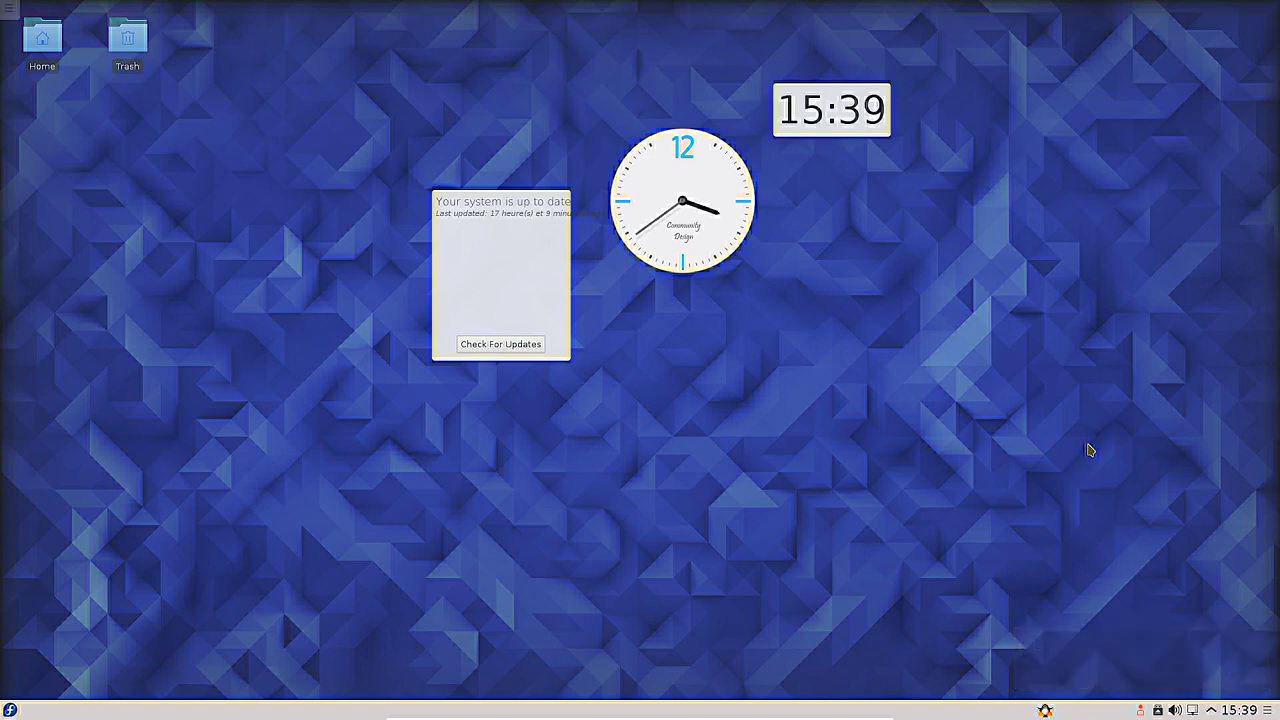
Remove the digital clock widget and arrange the analog clock above the Software Updates widget on the desktop's right side
mouse_move(855, 116)
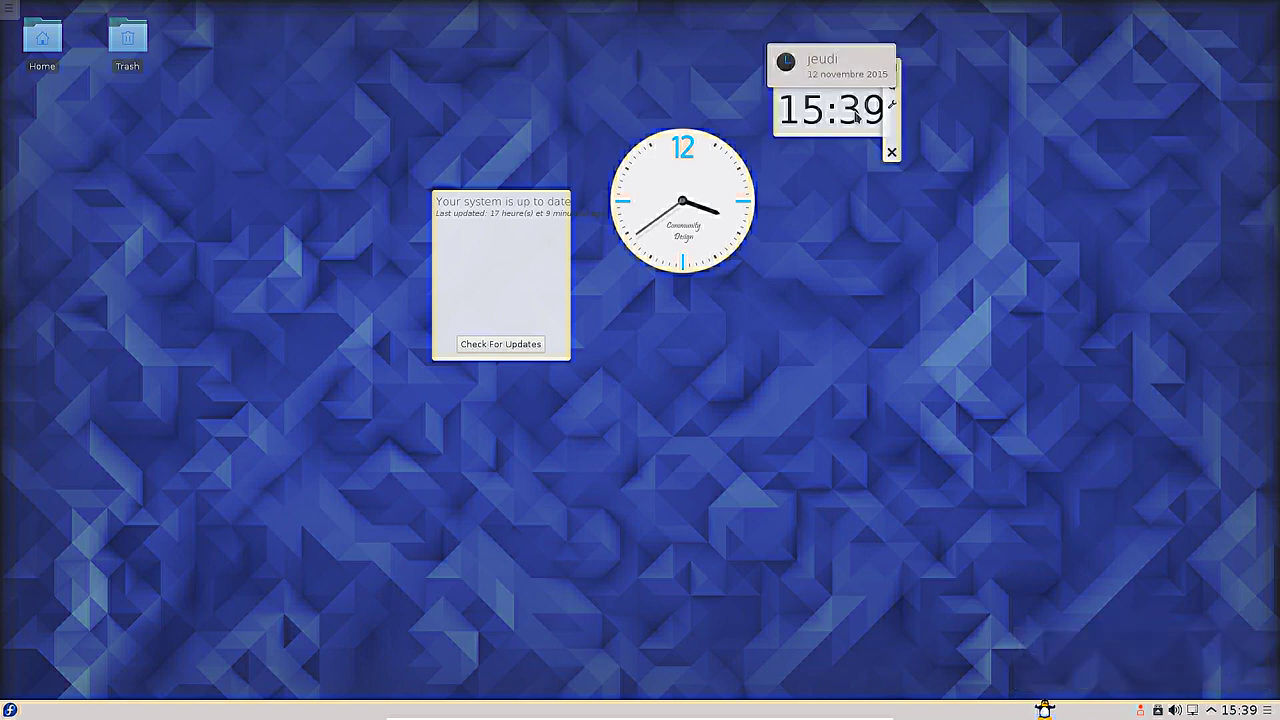
click(891, 152)
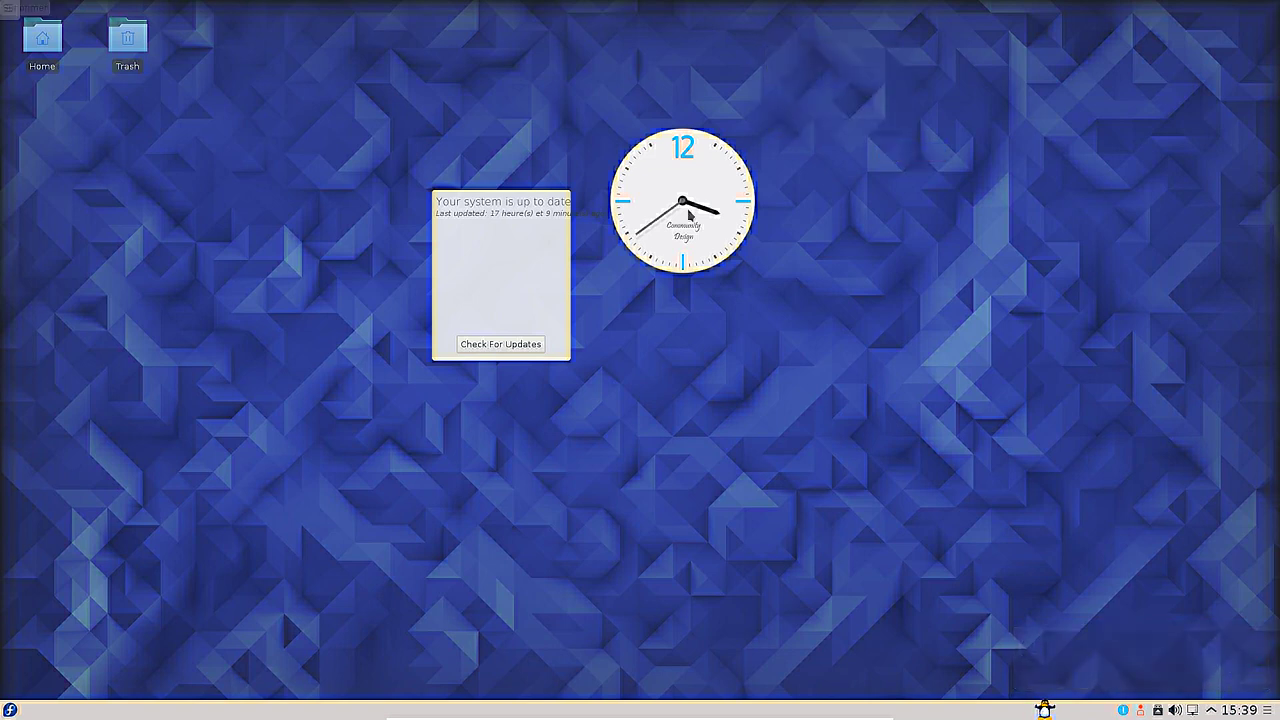
drag(509, 250, 1018, 417)
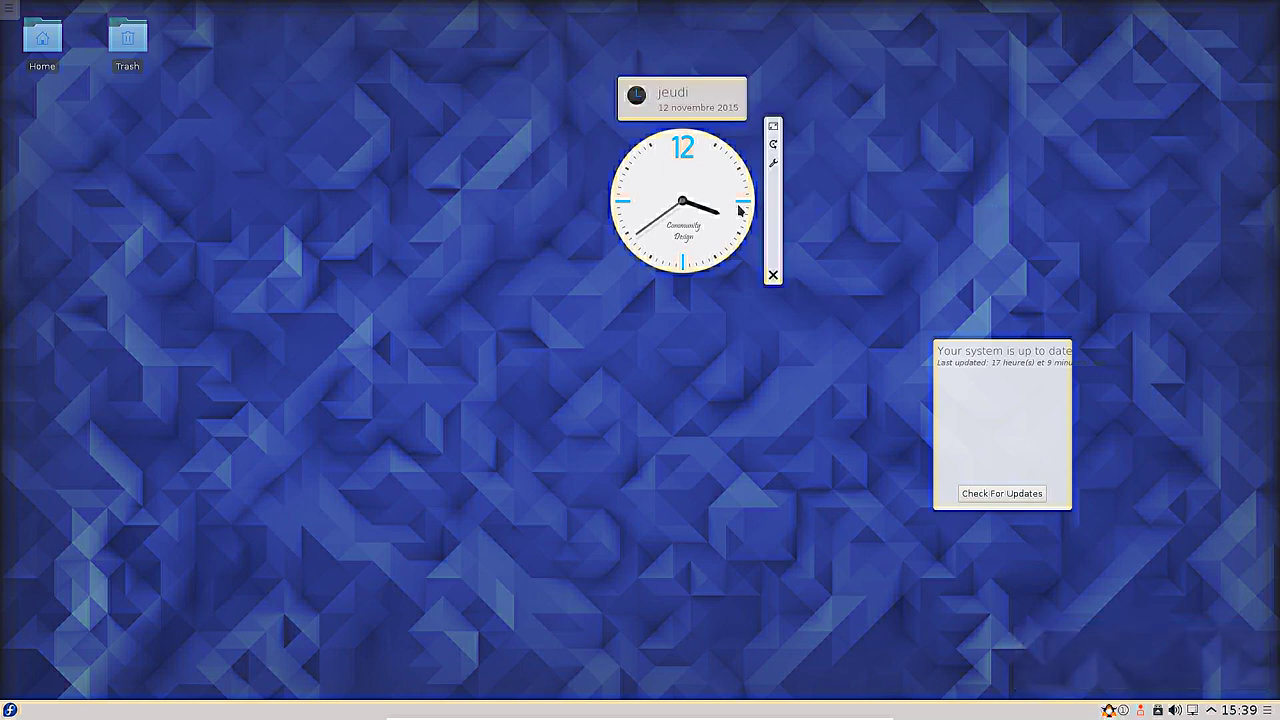
drag(748, 210, 1080, 209)
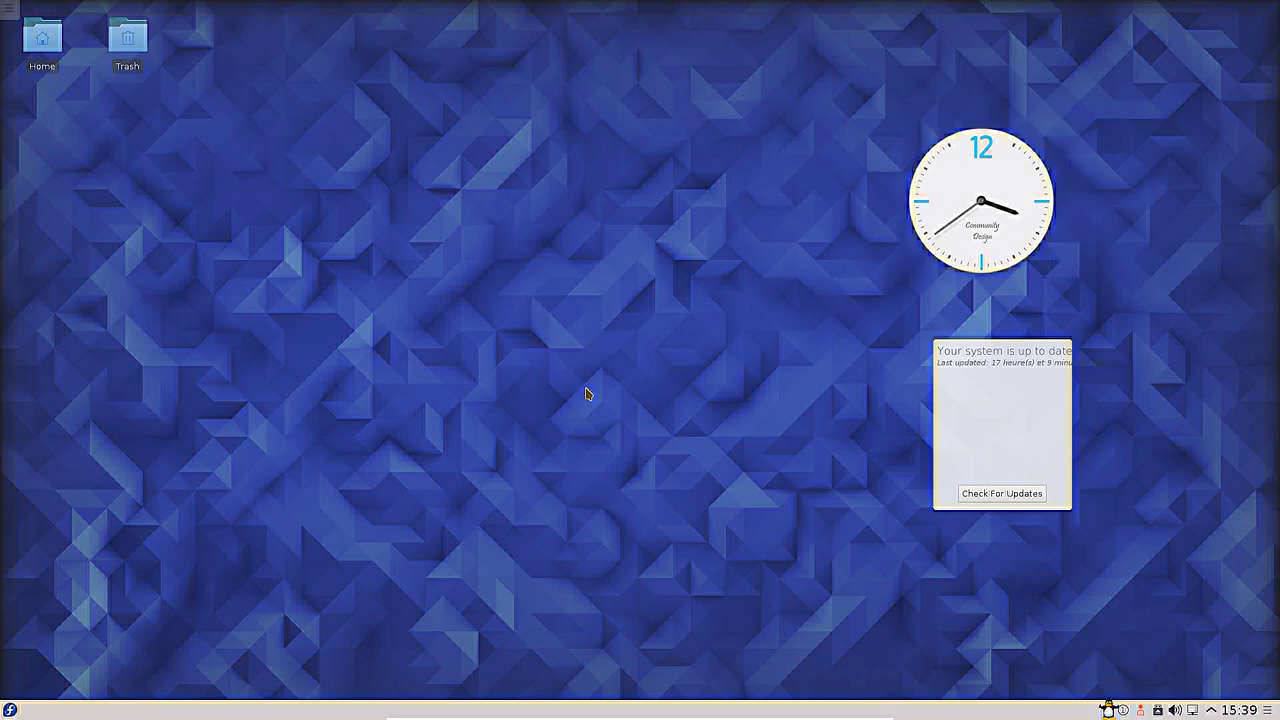
Search the application launcher for "ksys", open KSysGuard, and examine its Charge du système graphs with the window moved lower on the desktop
click(10, 710)
click(158, 372)
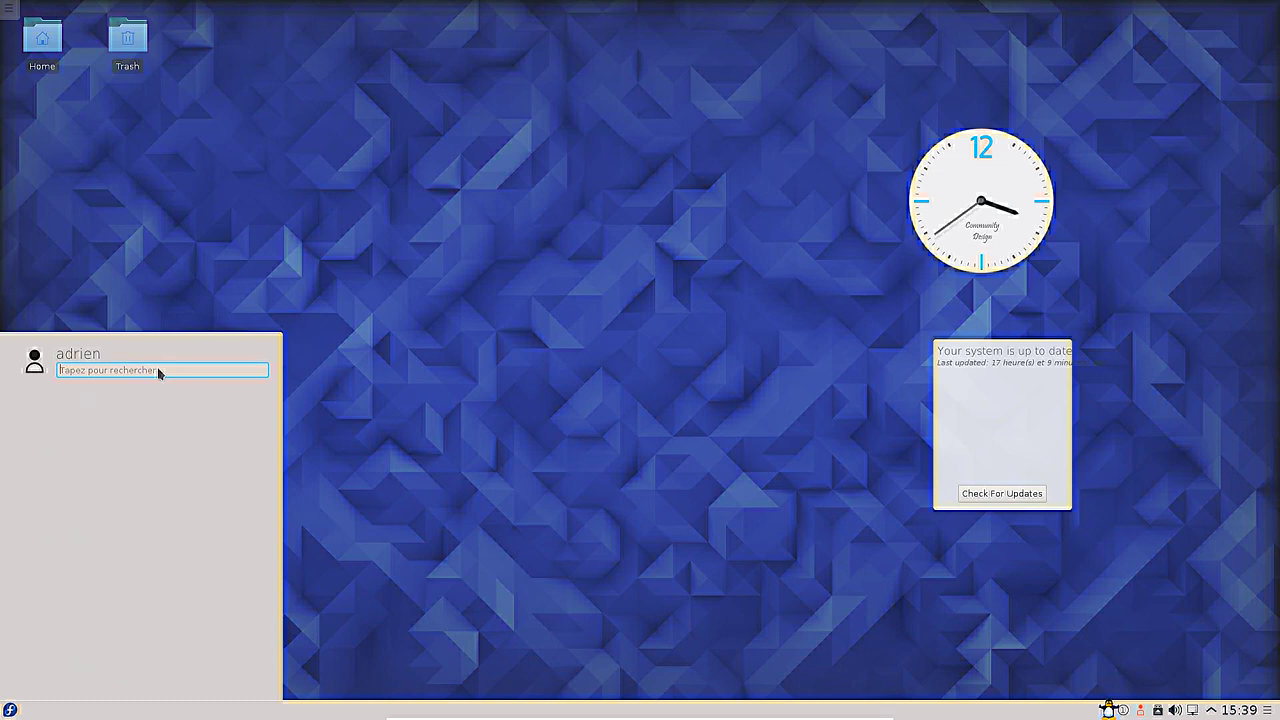
text(ksys)
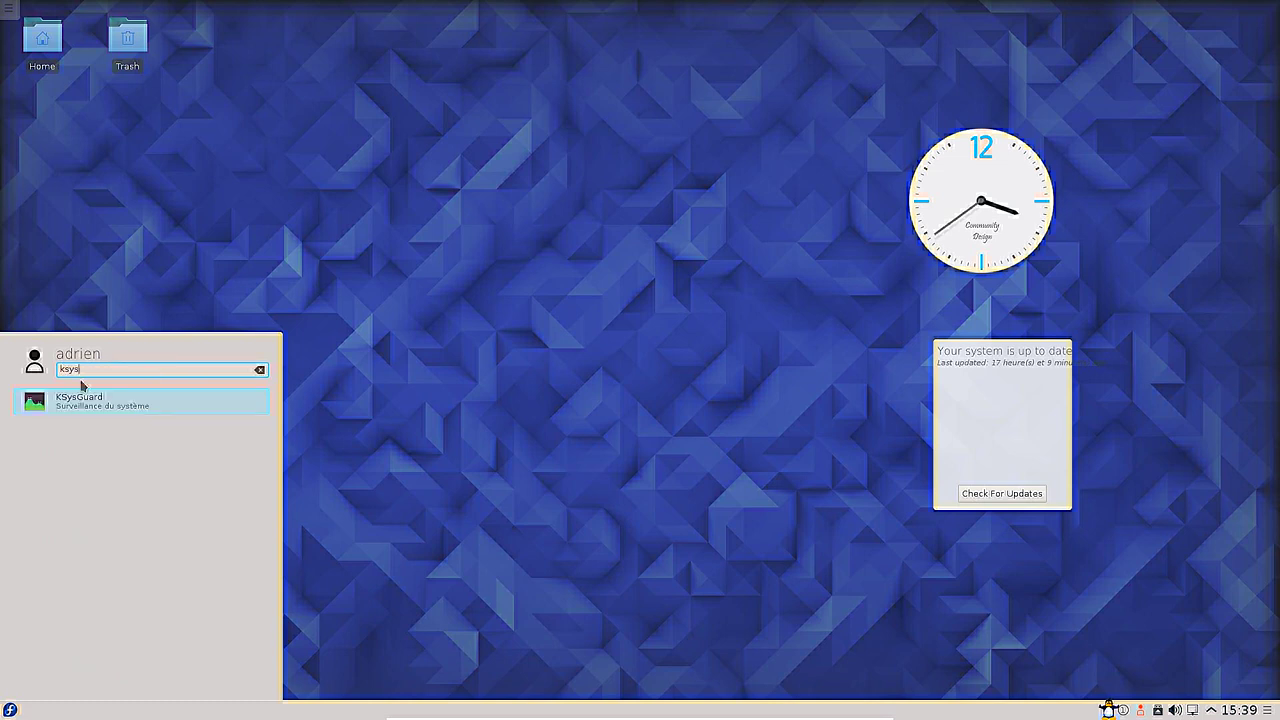
click(85, 400)
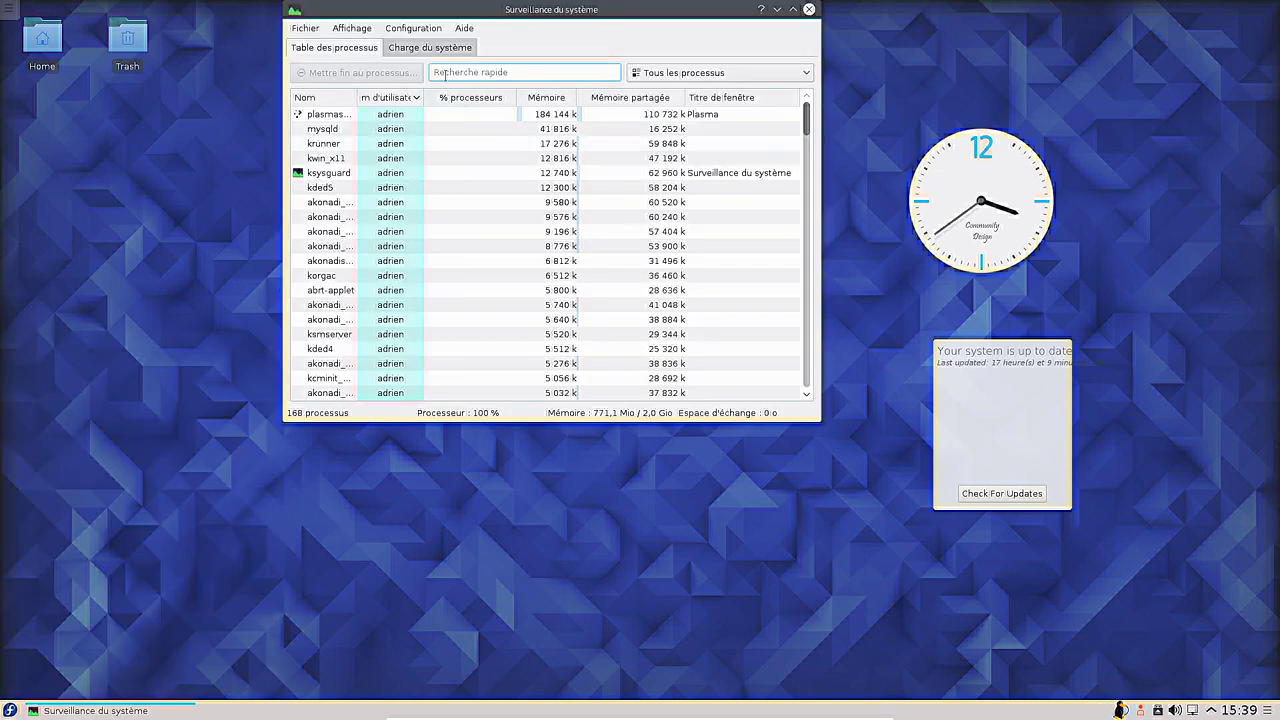
click(430, 47)
drag(459, 12, 431, 125)
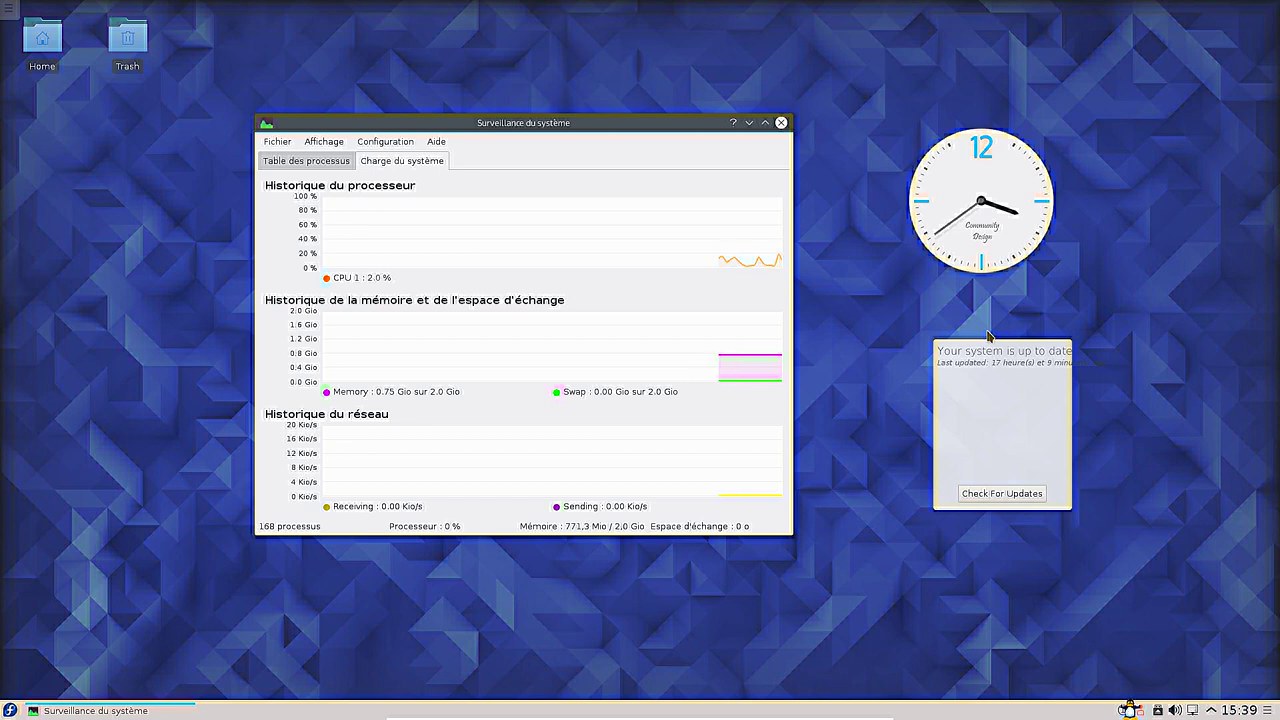
mouse_move(942, 229)
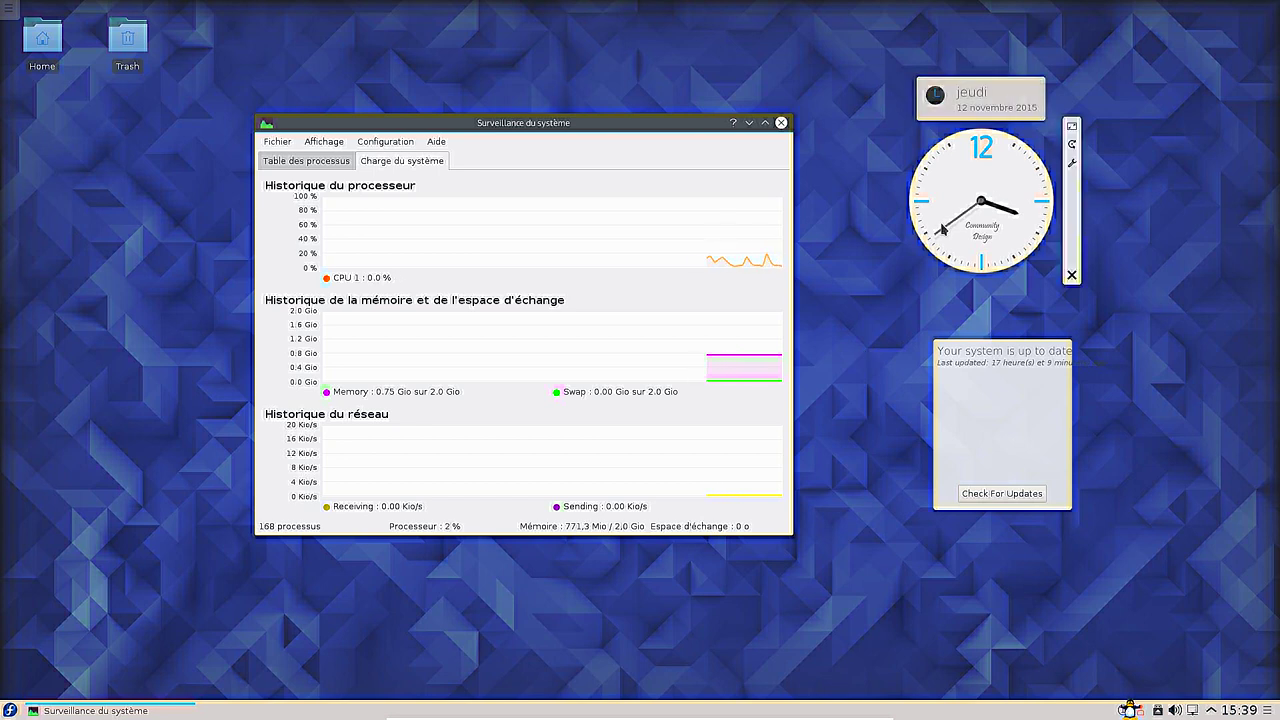
mouse_move(332, 226)
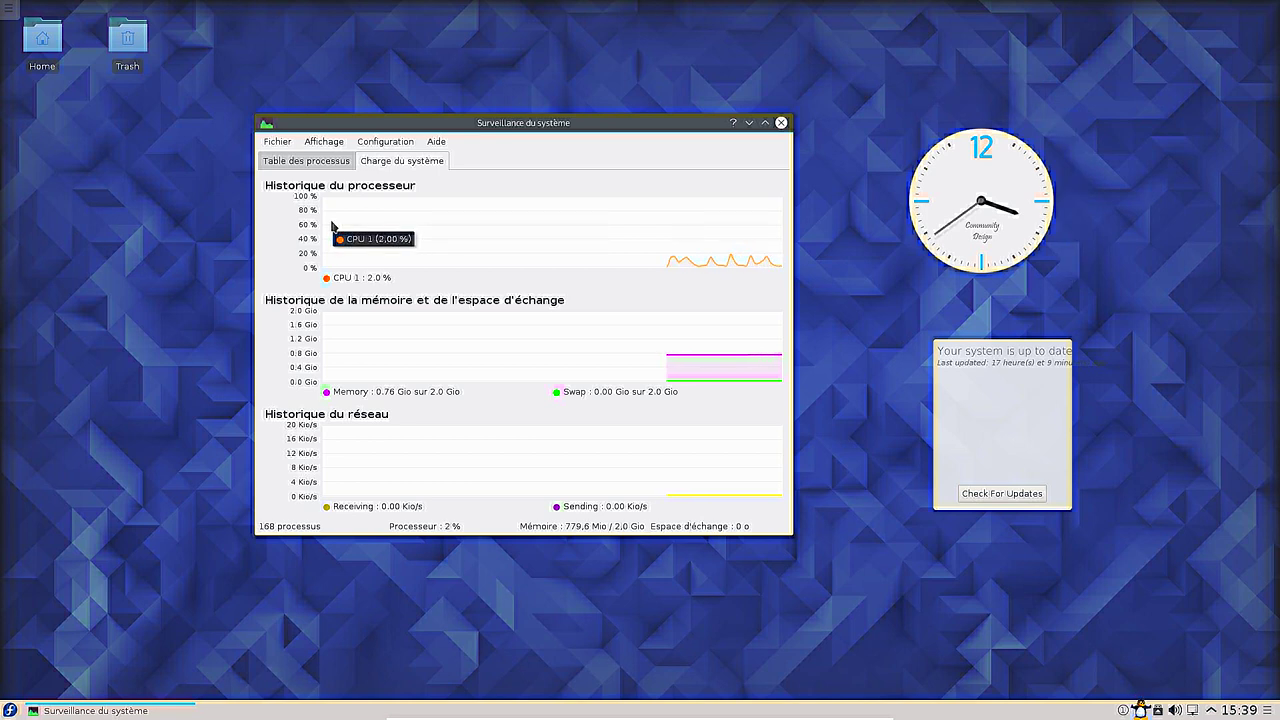
Review the process table sorted by Mémoire with a widened Nom column, and close the system monitor
click(330, 162)
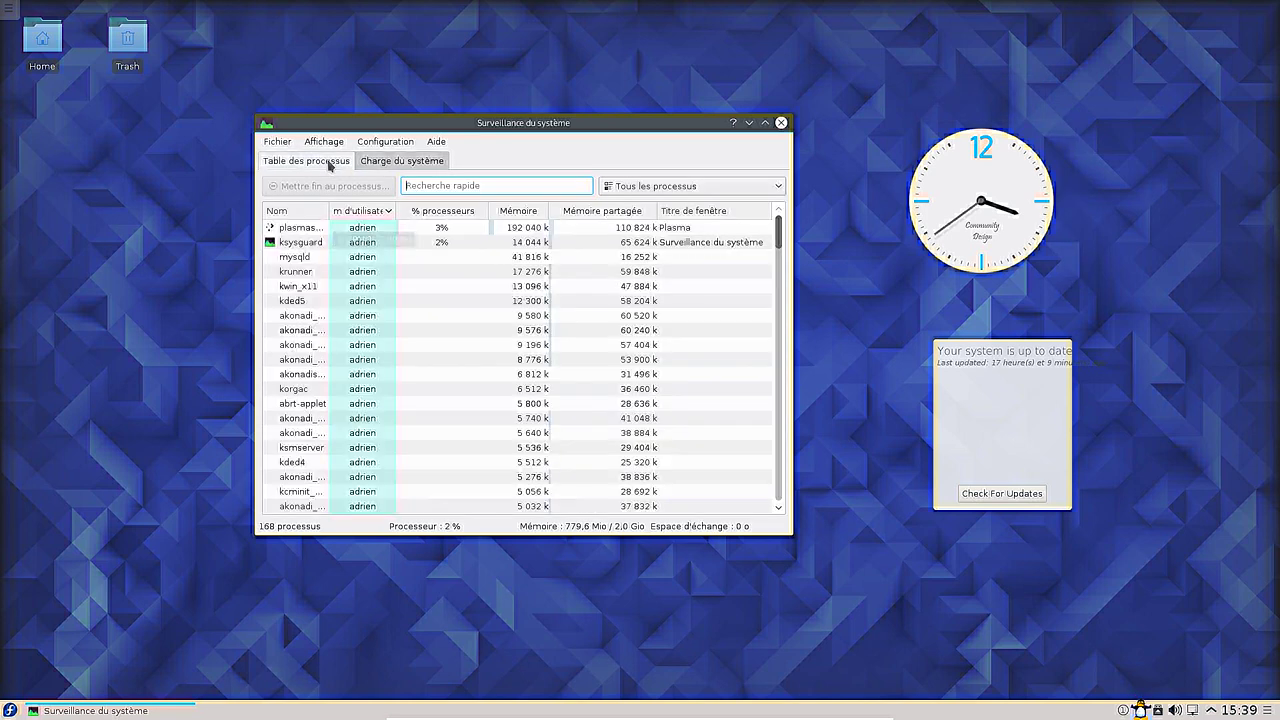
click(525, 215)
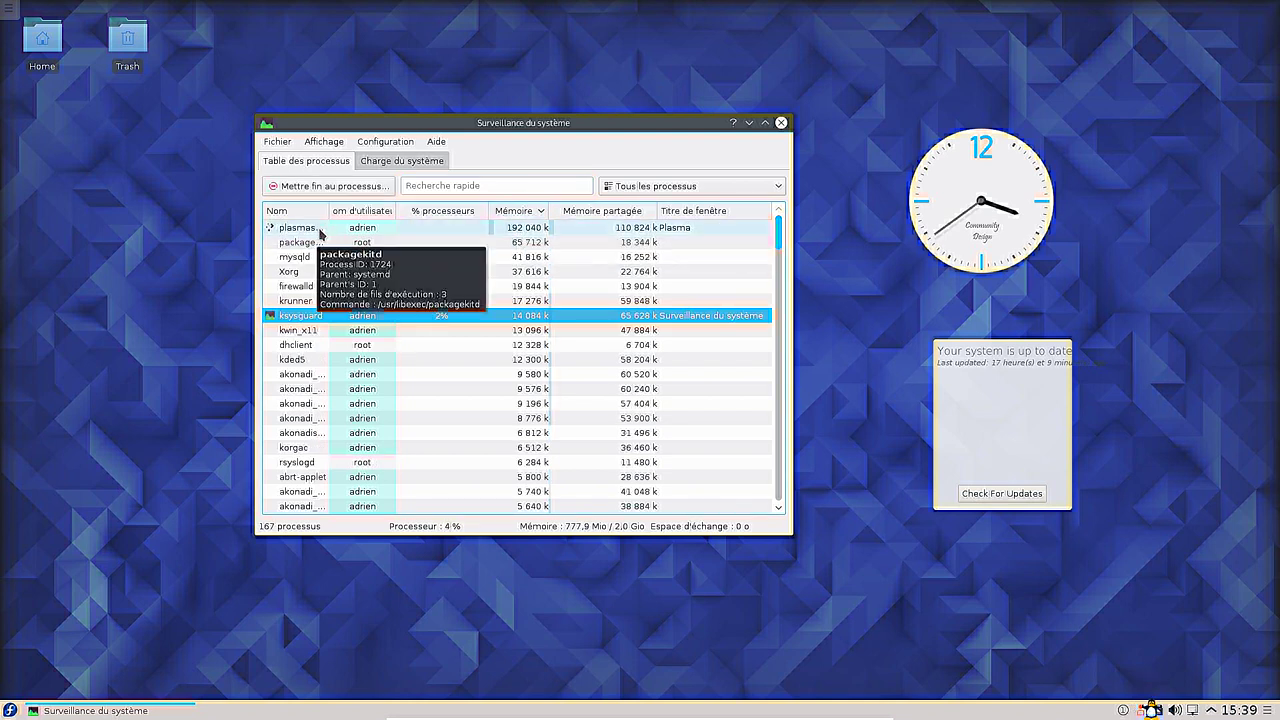
drag(331, 210, 363, 210)
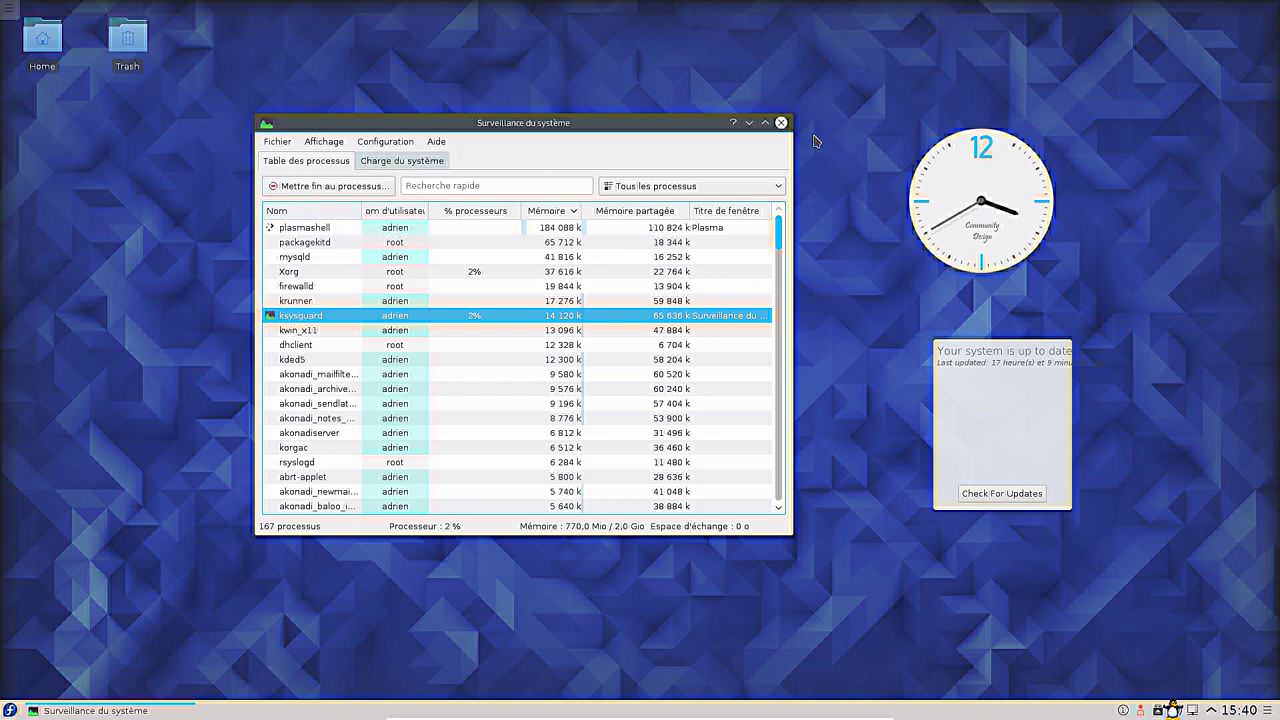
click(781, 122)
Search the launcher for "kinfo", examine the system information in a maximized KInfoCenter window, and close it
key(super)
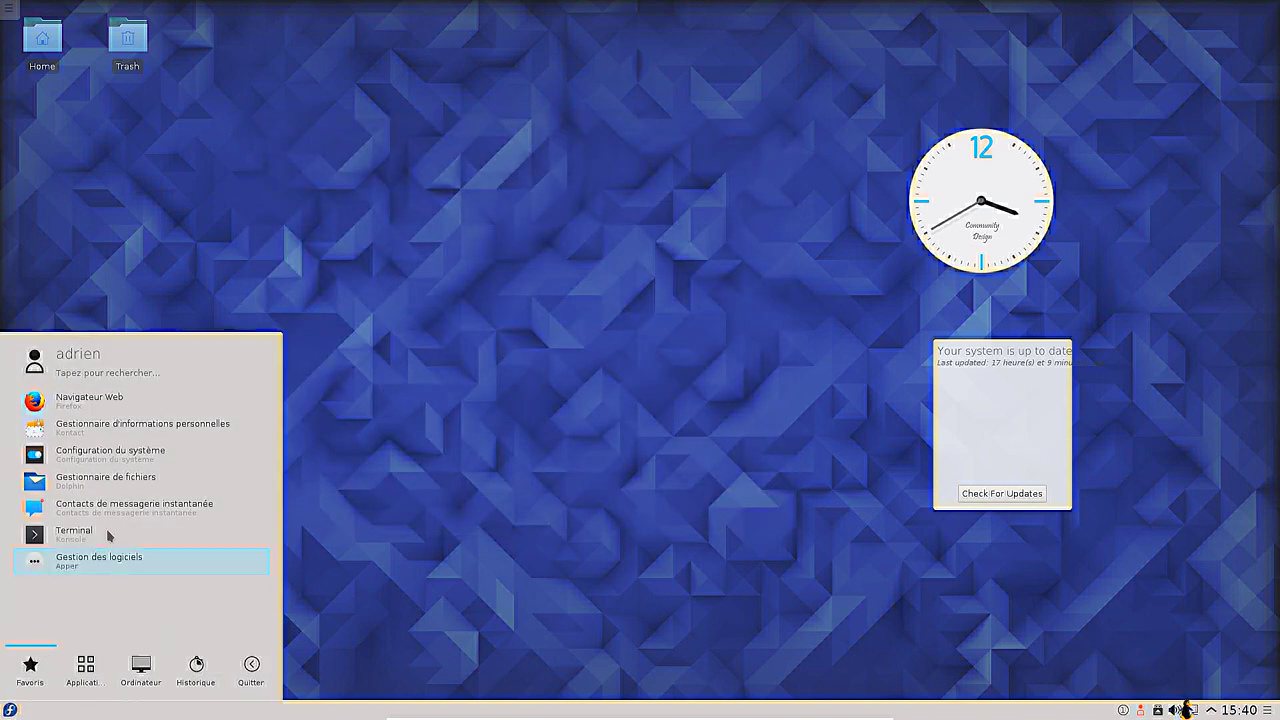
click(135, 370)
text(kinfo)
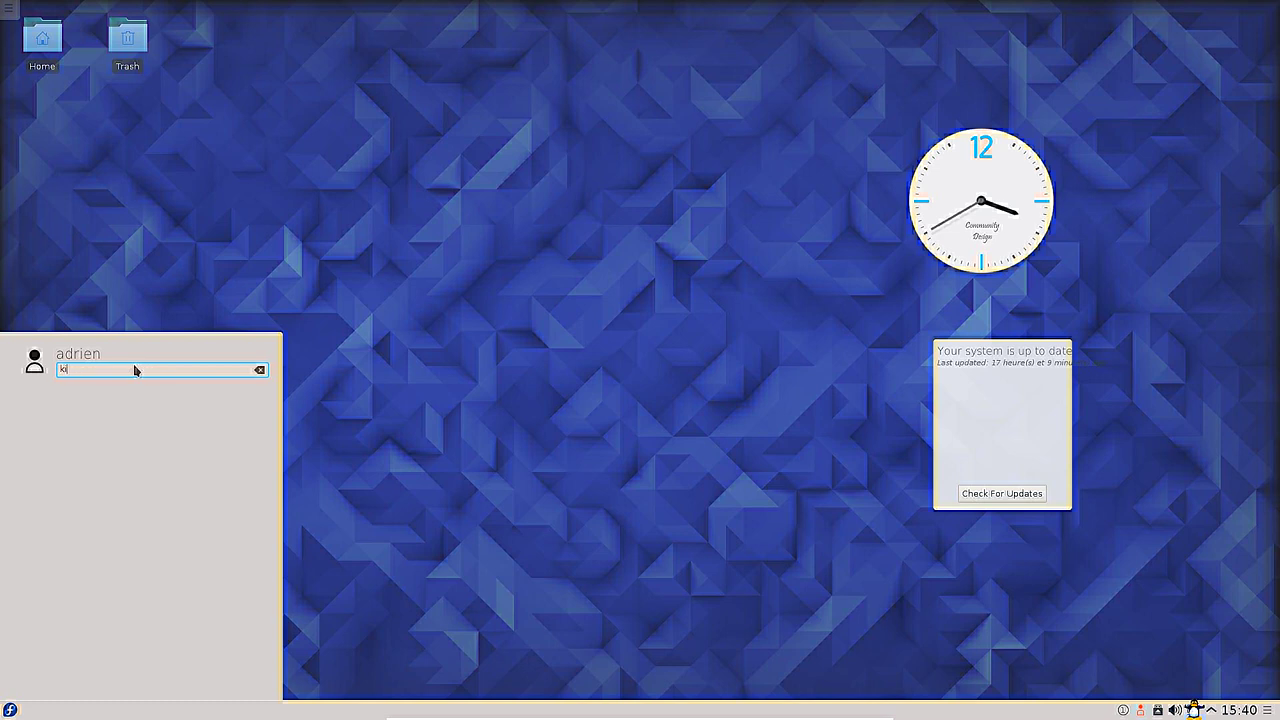
click(145, 410)
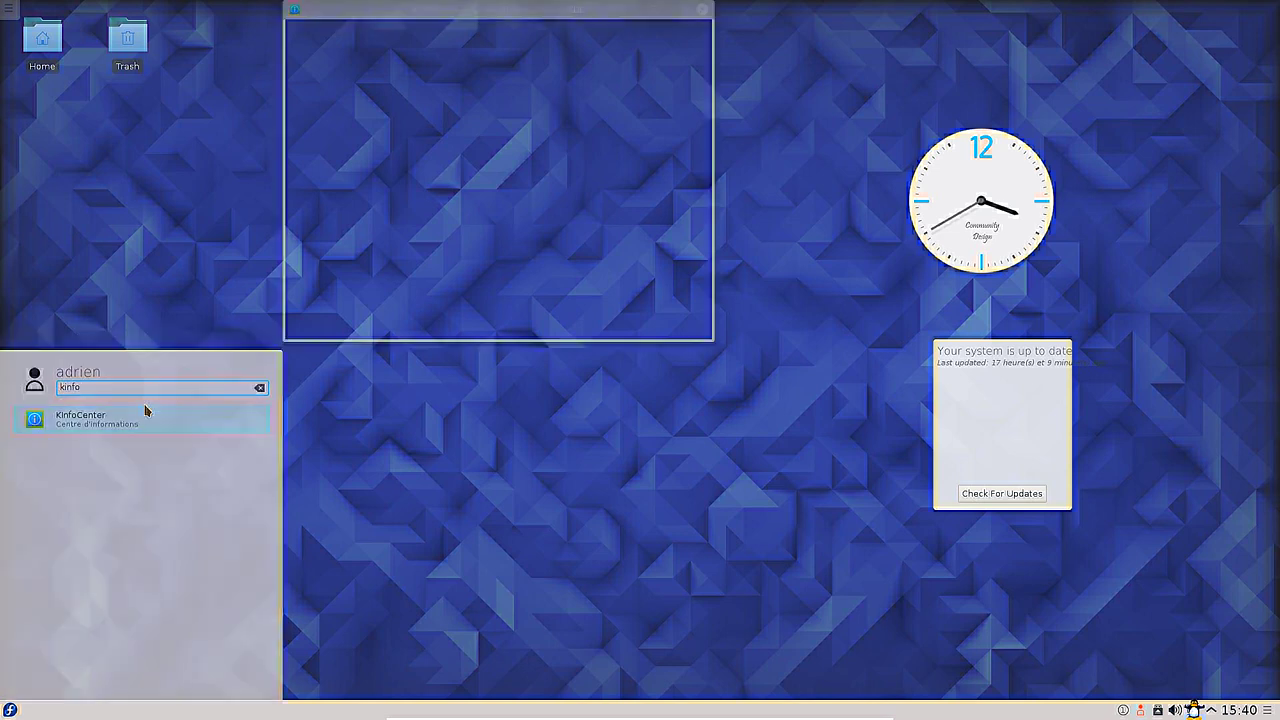
drag(433, 14, 403, 113)
double_click(403, 113)
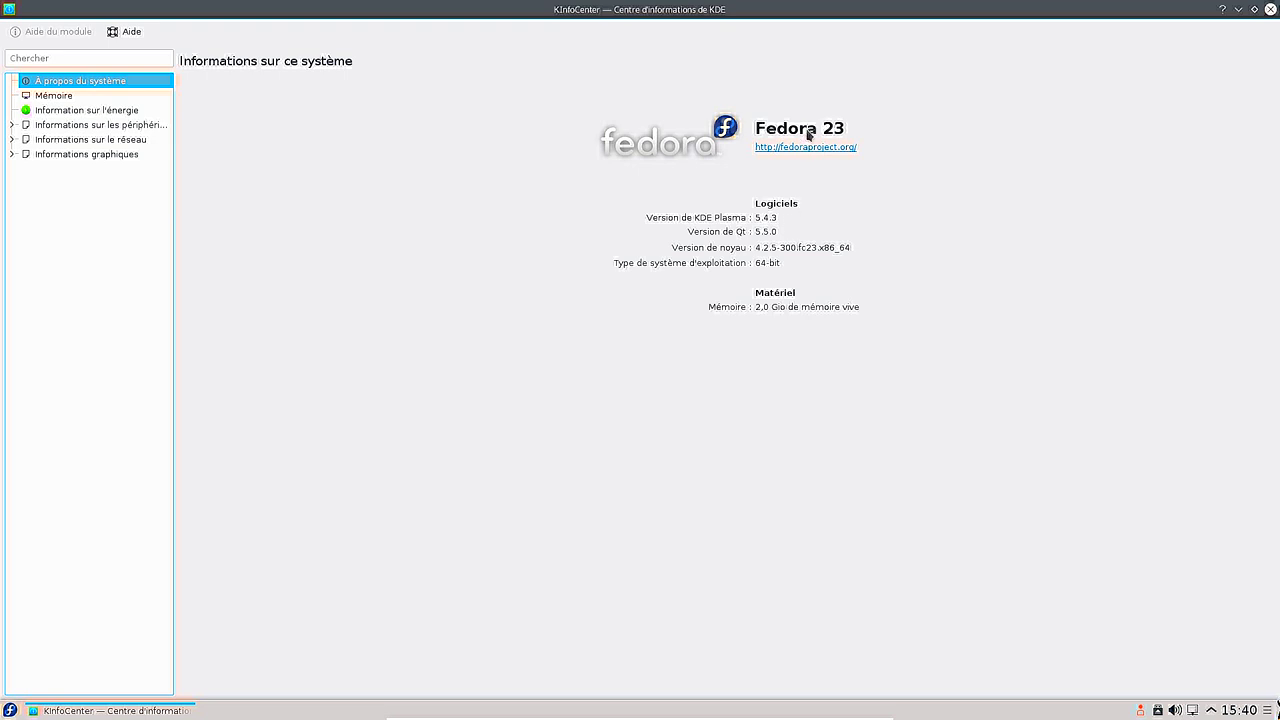
click(1271, 9)
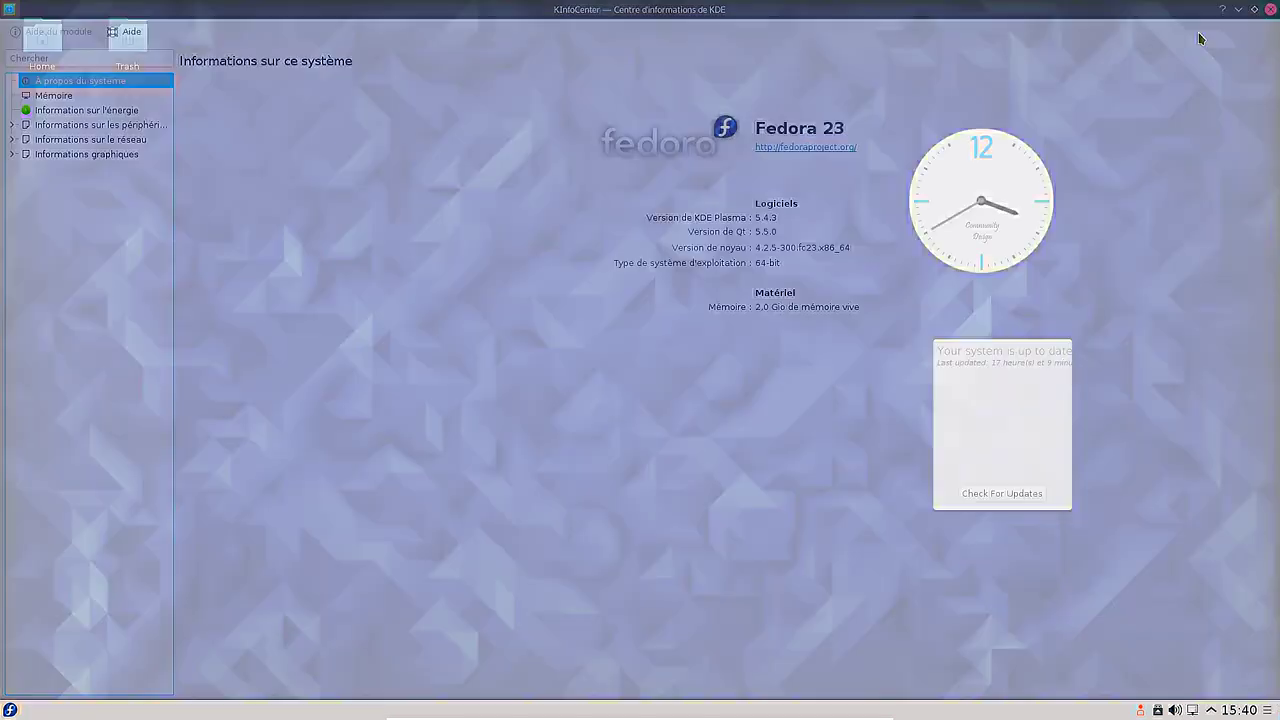
Look through the Bureautique applications in the launcher and return to the category list
click(10, 710)
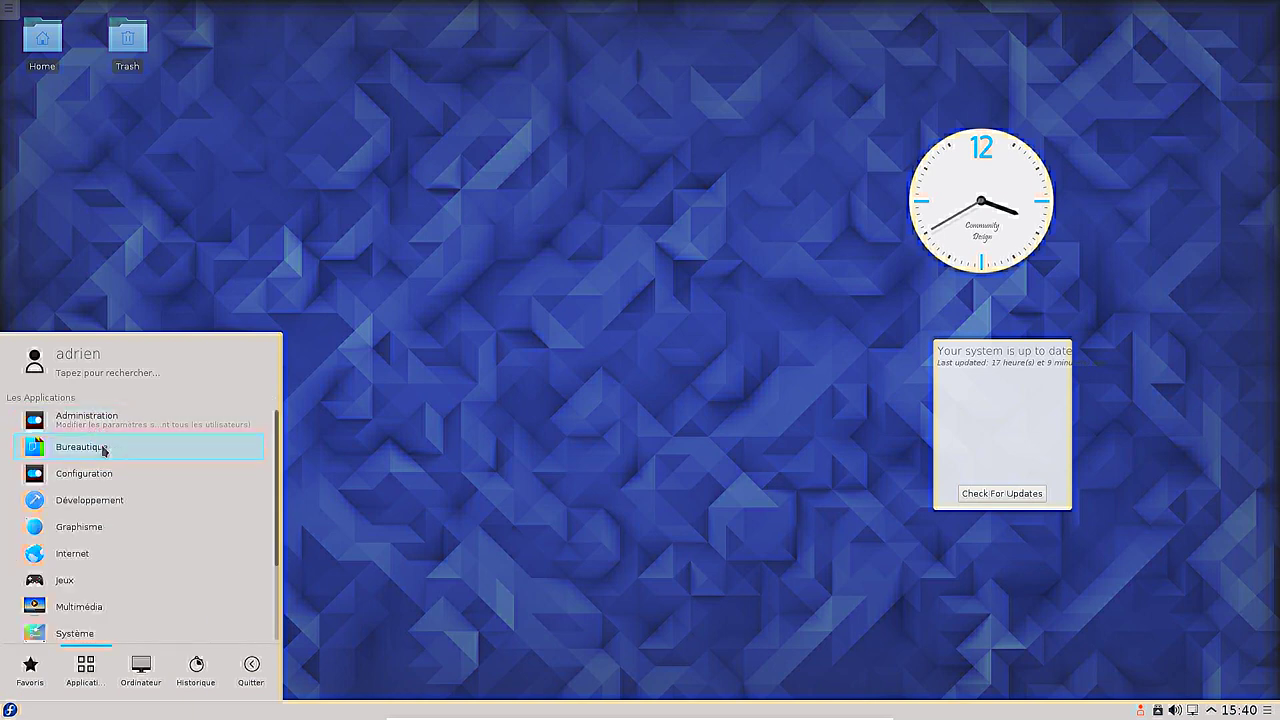
click(110, 447)
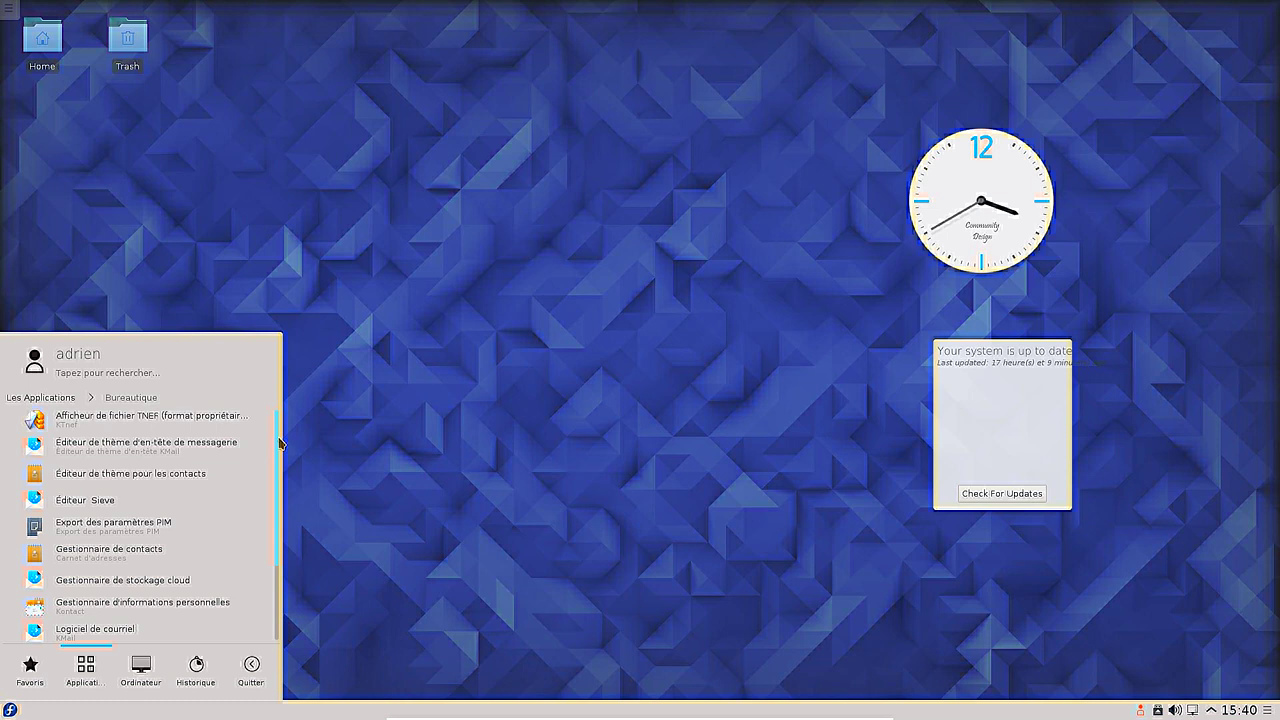
drag(280, 444, 274, 523)
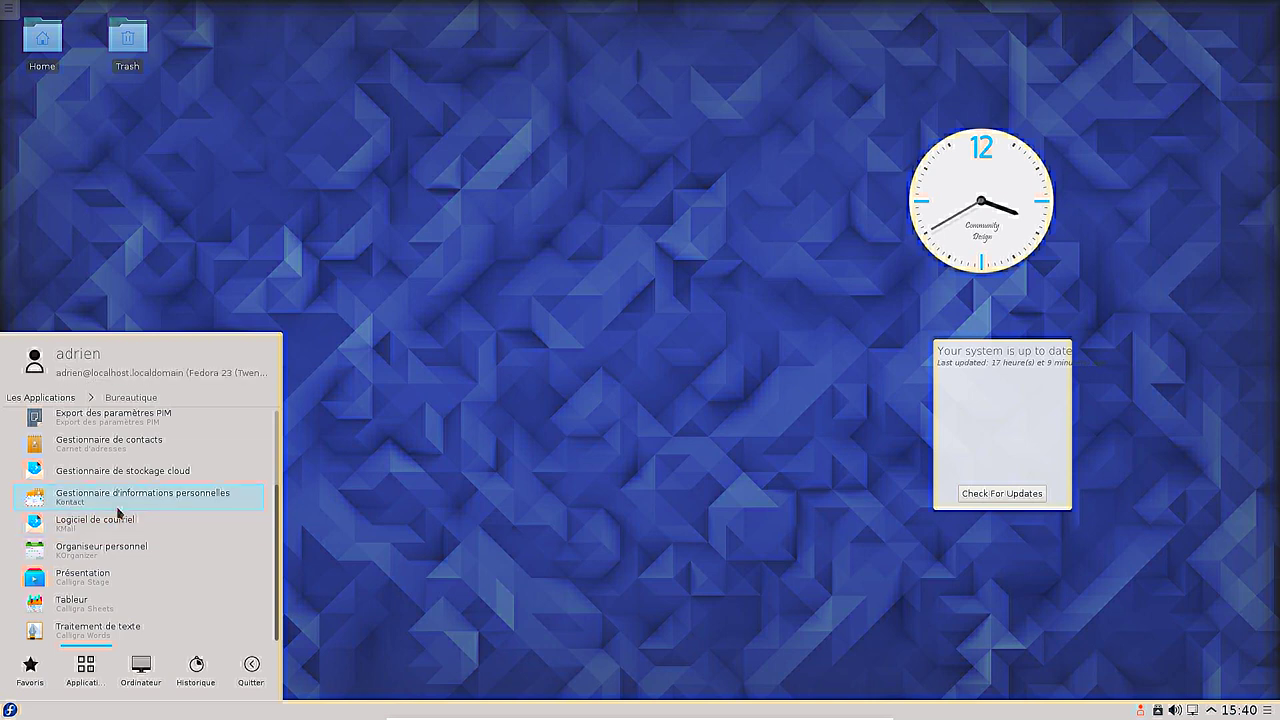
scroll(118, 508, up, 2)
scroll(118, 505, up, 3)
click(55, 398)
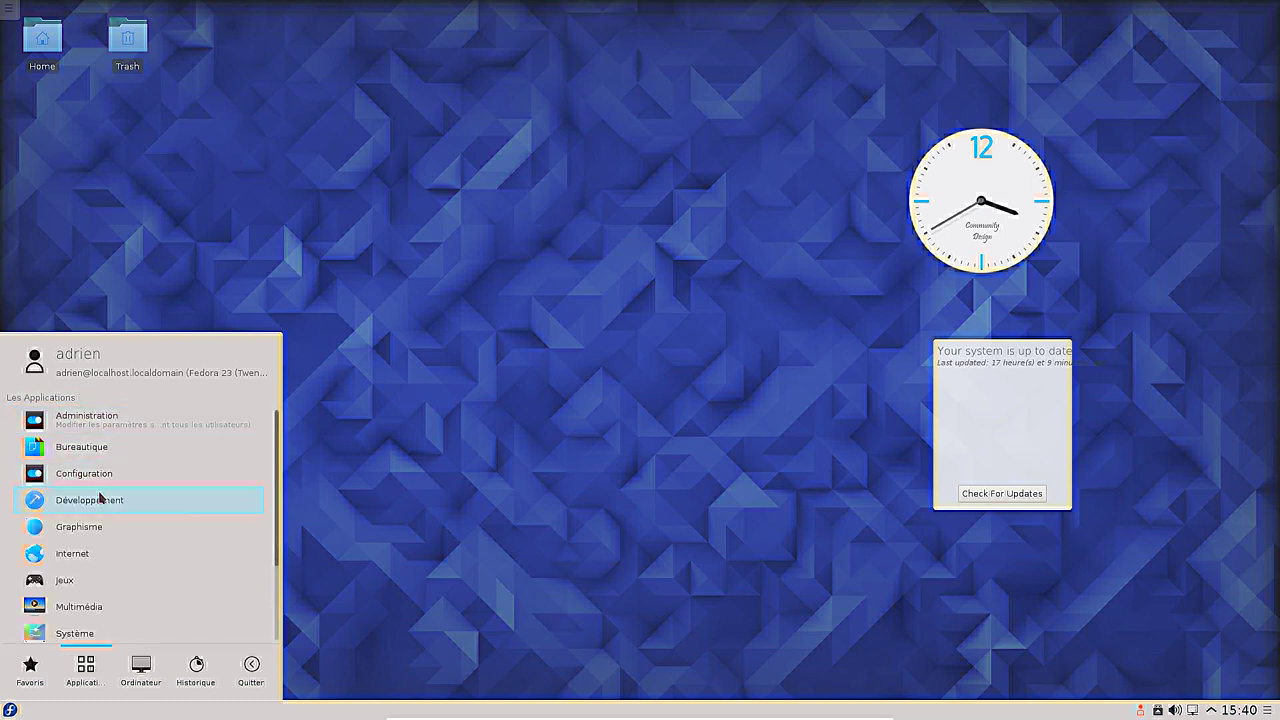
View the Configuration and Développement application categories, returning to the category list after each
click(106, 478)
click(45, 397)
click(100, 499)
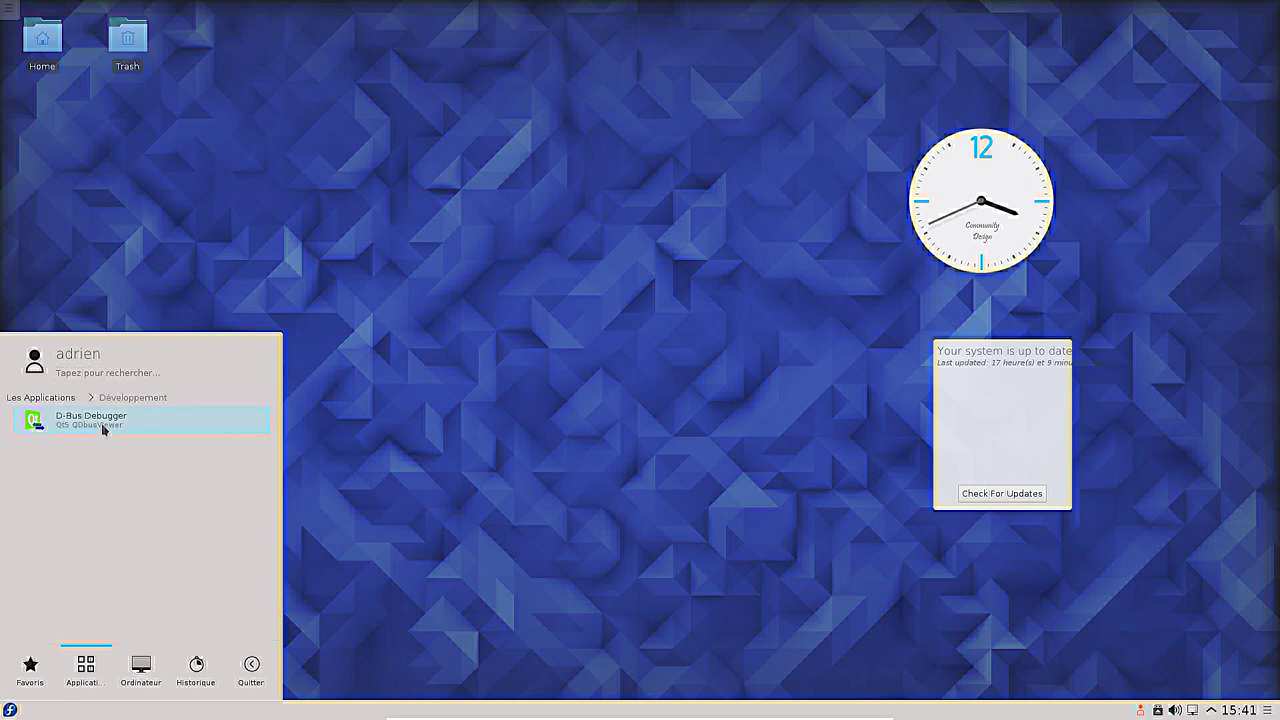
click(44, 399)
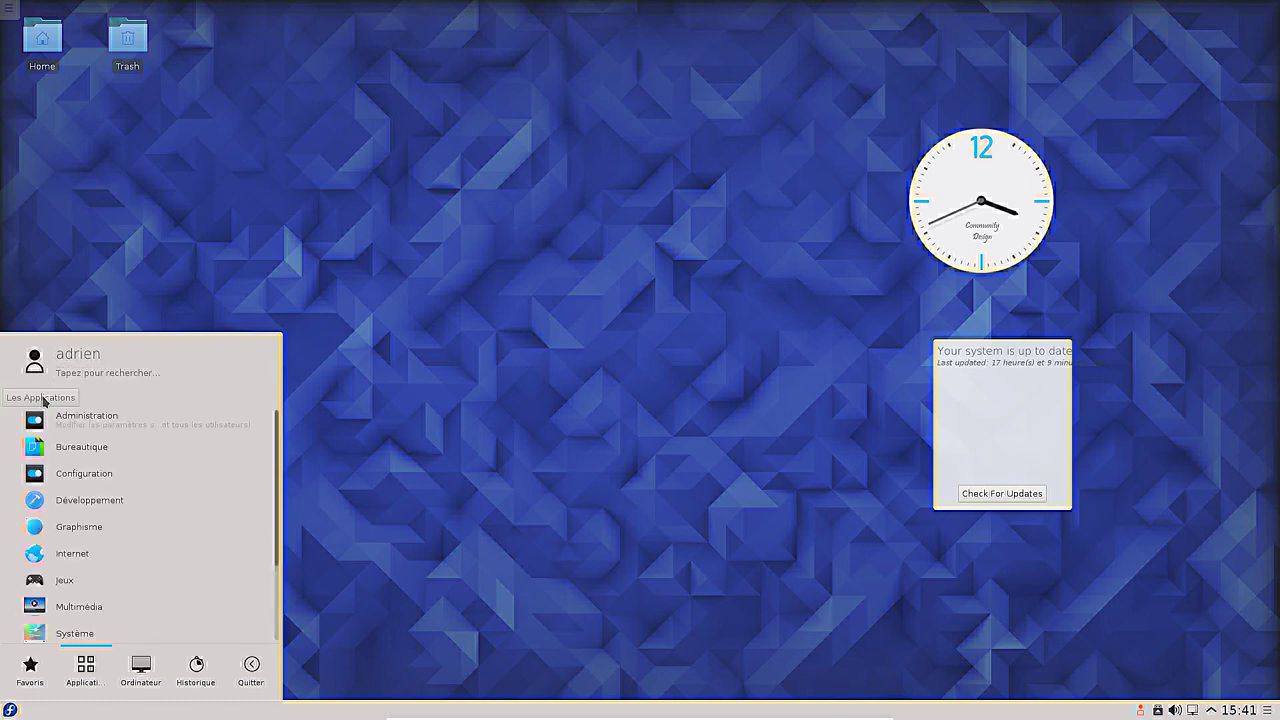
Examine the Graphisme applications, including the Plus d'applications entry, and go back to the category list
click(95, 536)
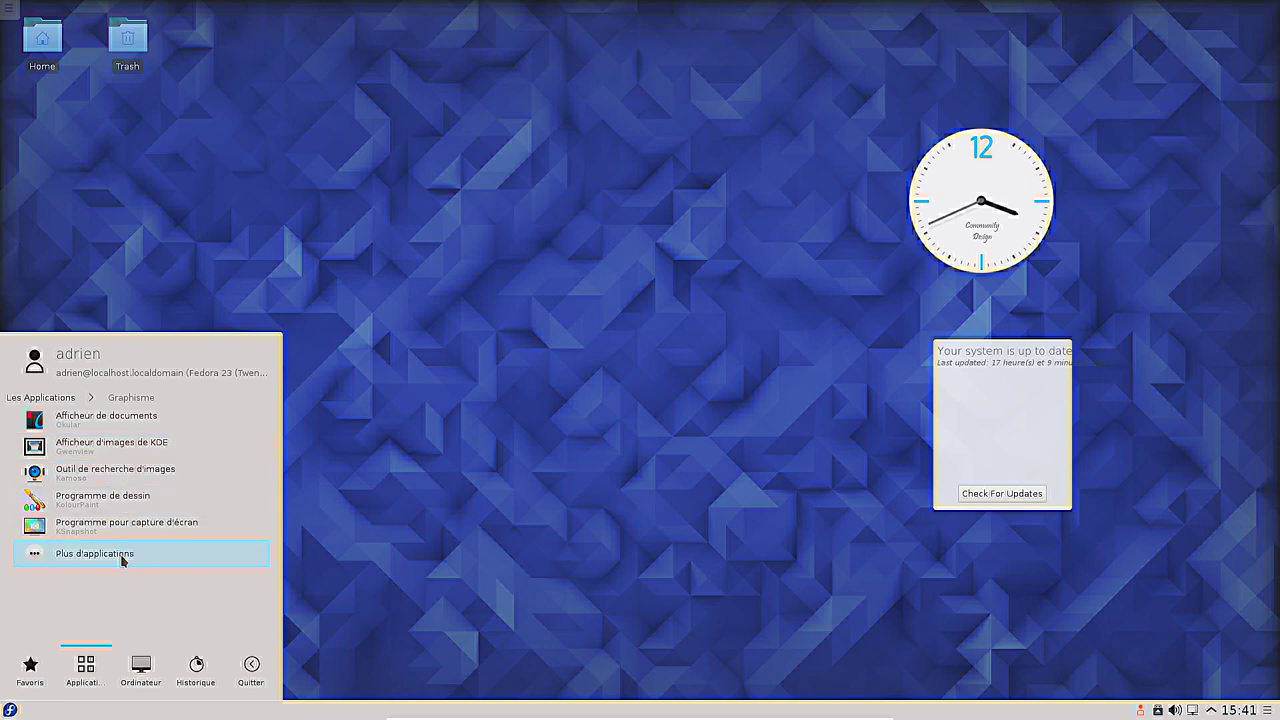
click(121, 560)
click(137, 399)
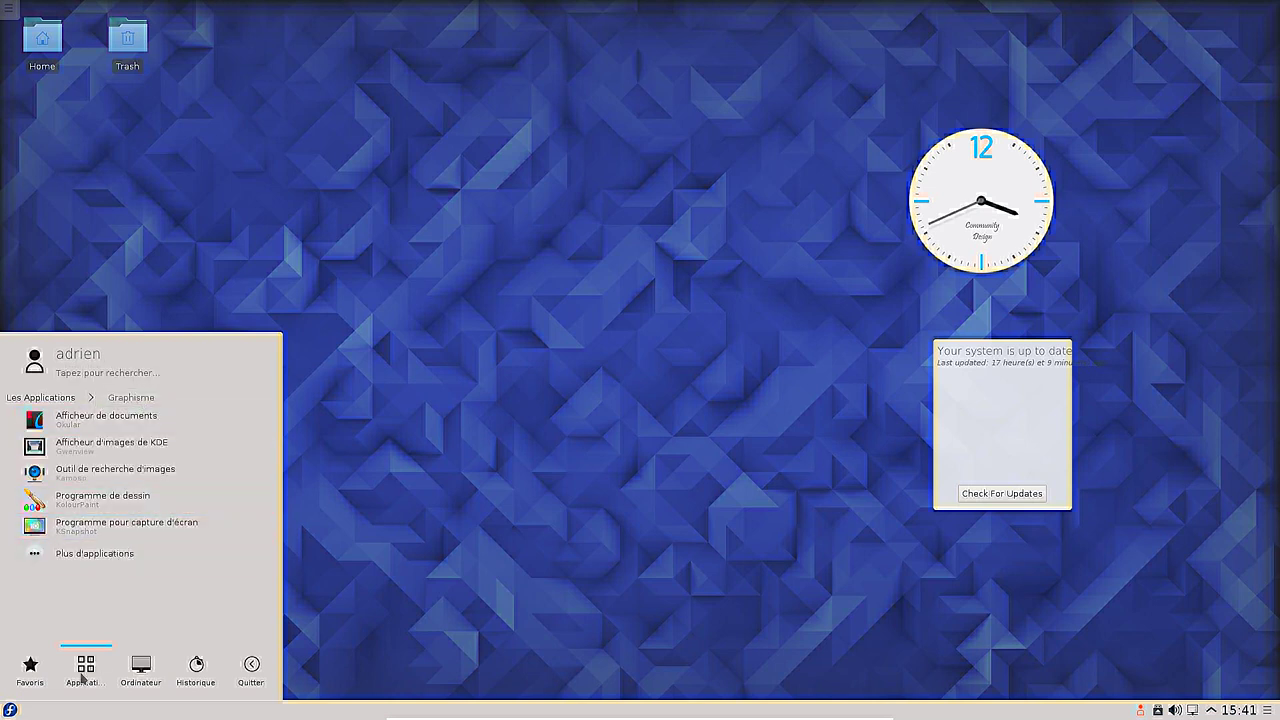
click(63, 391)
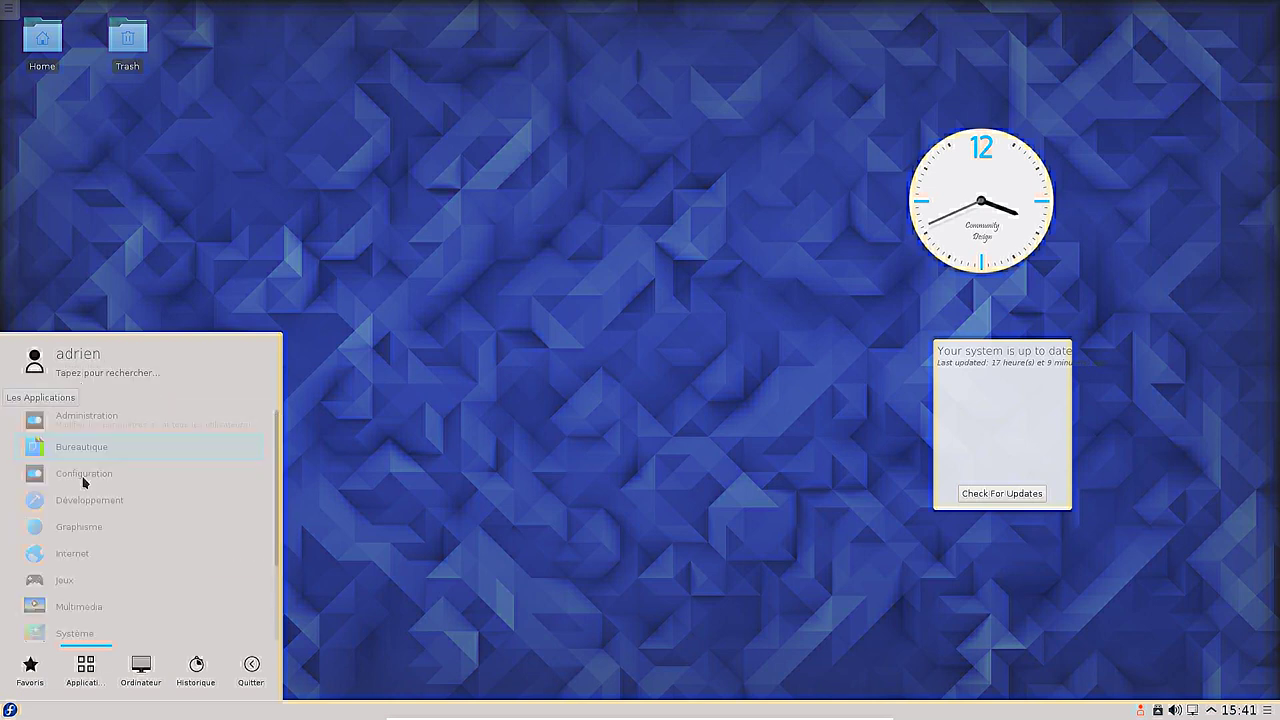
Browse the Jeux subcategories Jeux de cartes, Jeux de plateau, and Tactique et stratégie, and return to the category list
click(88, 583)
click(104, 420)
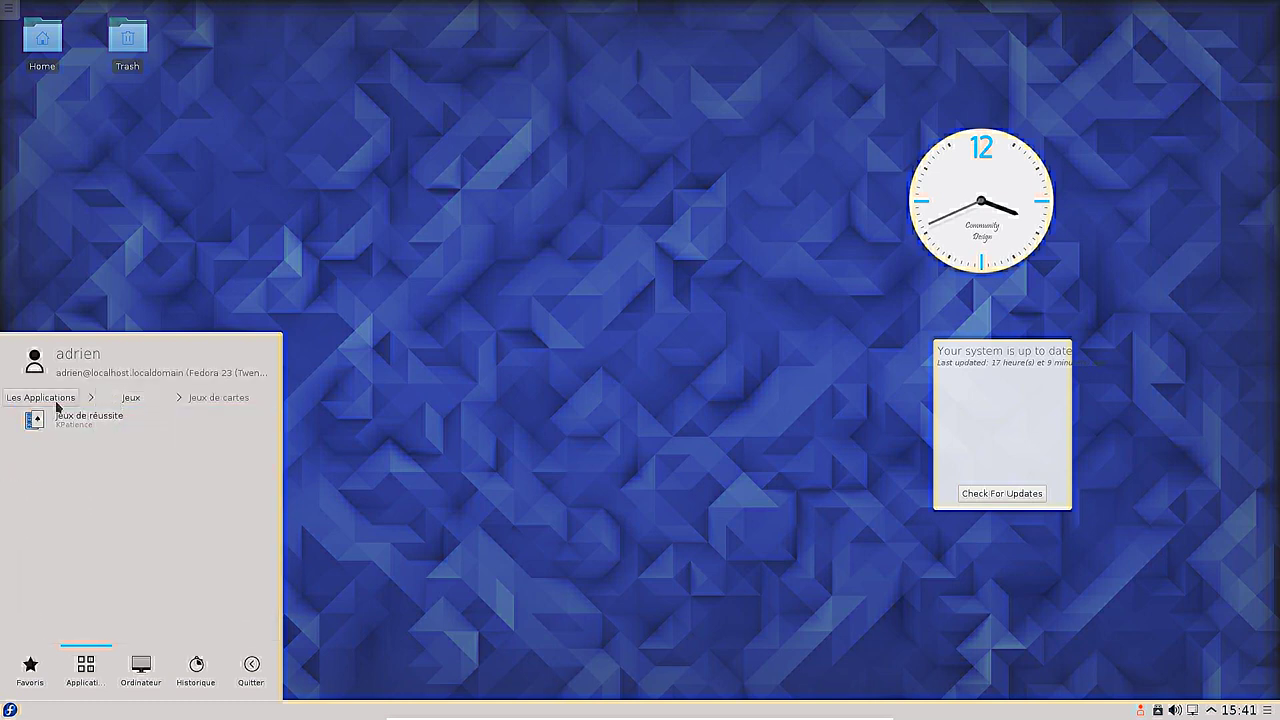
click(120, 400)
click(106, 471)
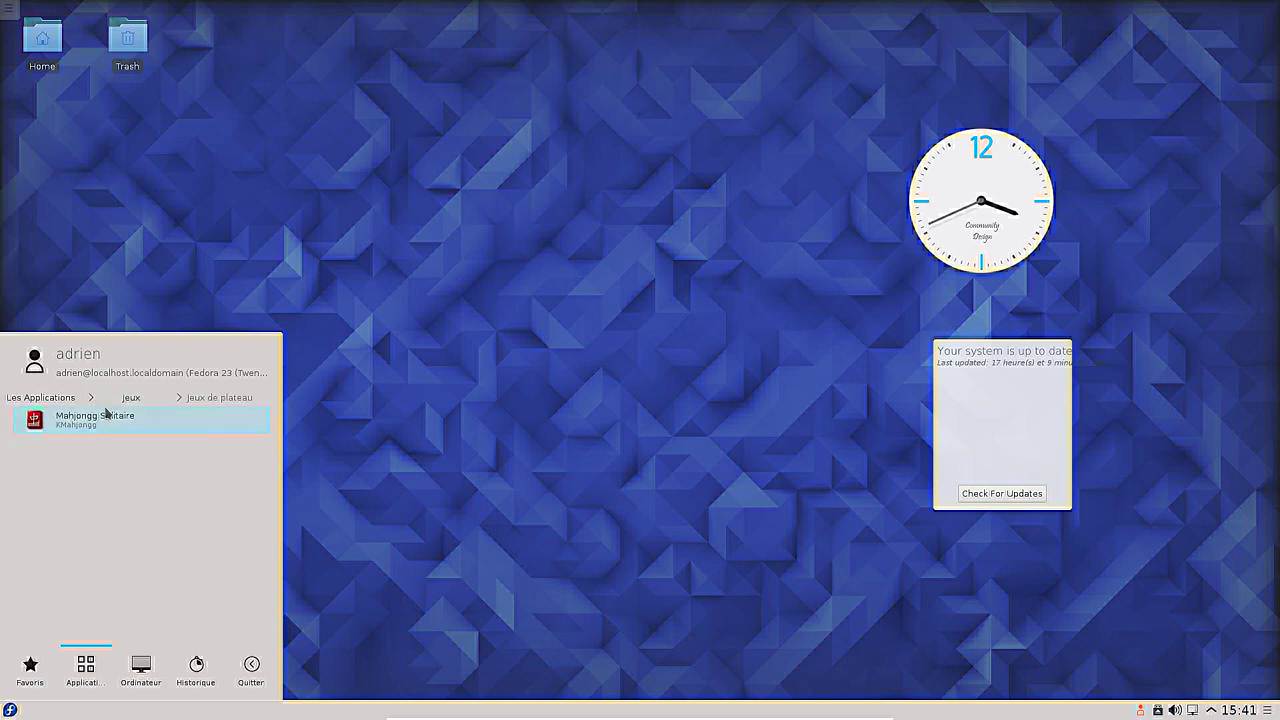
click(121, 402)
click(90, 484)
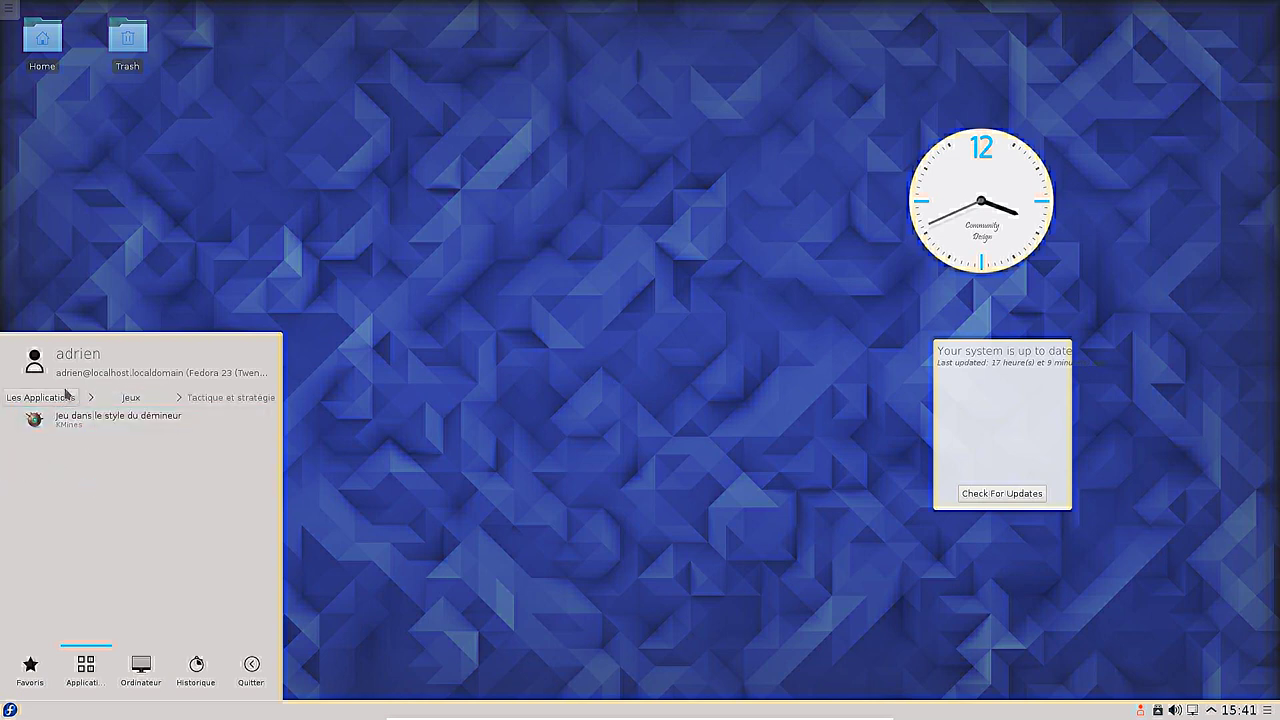
click(52, 400)
Look through the full list of Internet applications and display the Multimédia category
scroll(118, 548, down, 1)
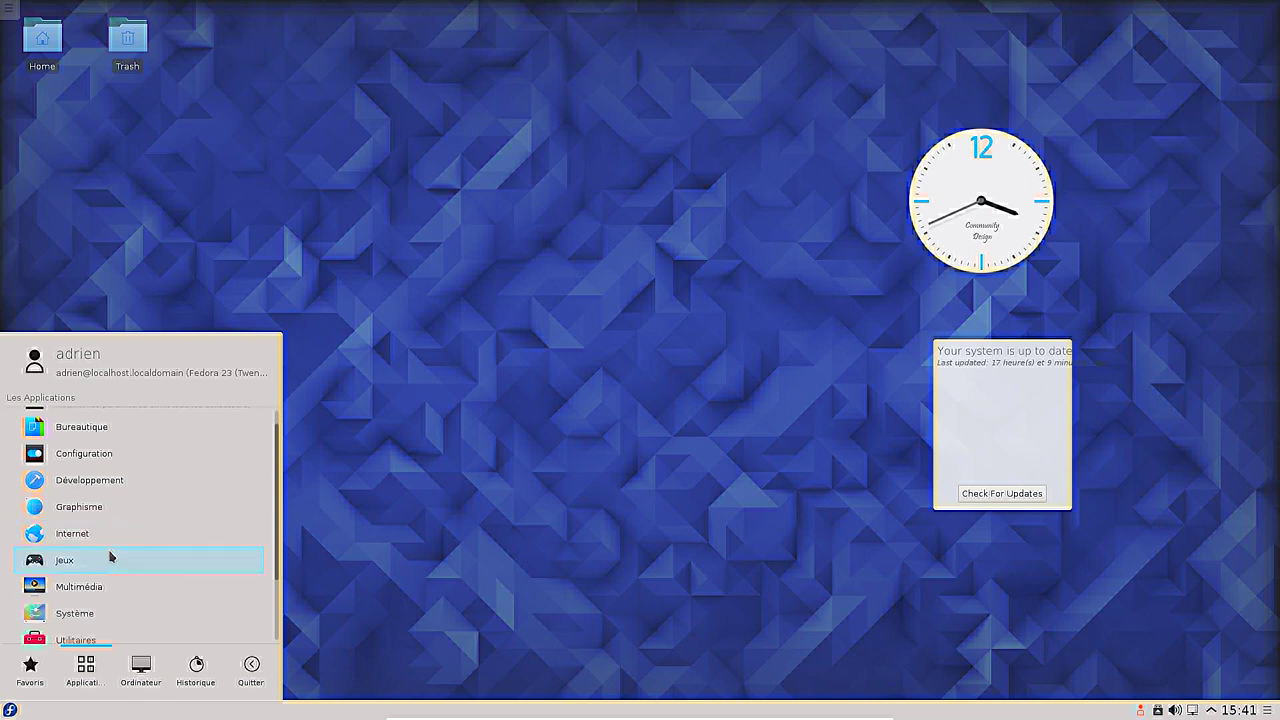
click(102, 535)
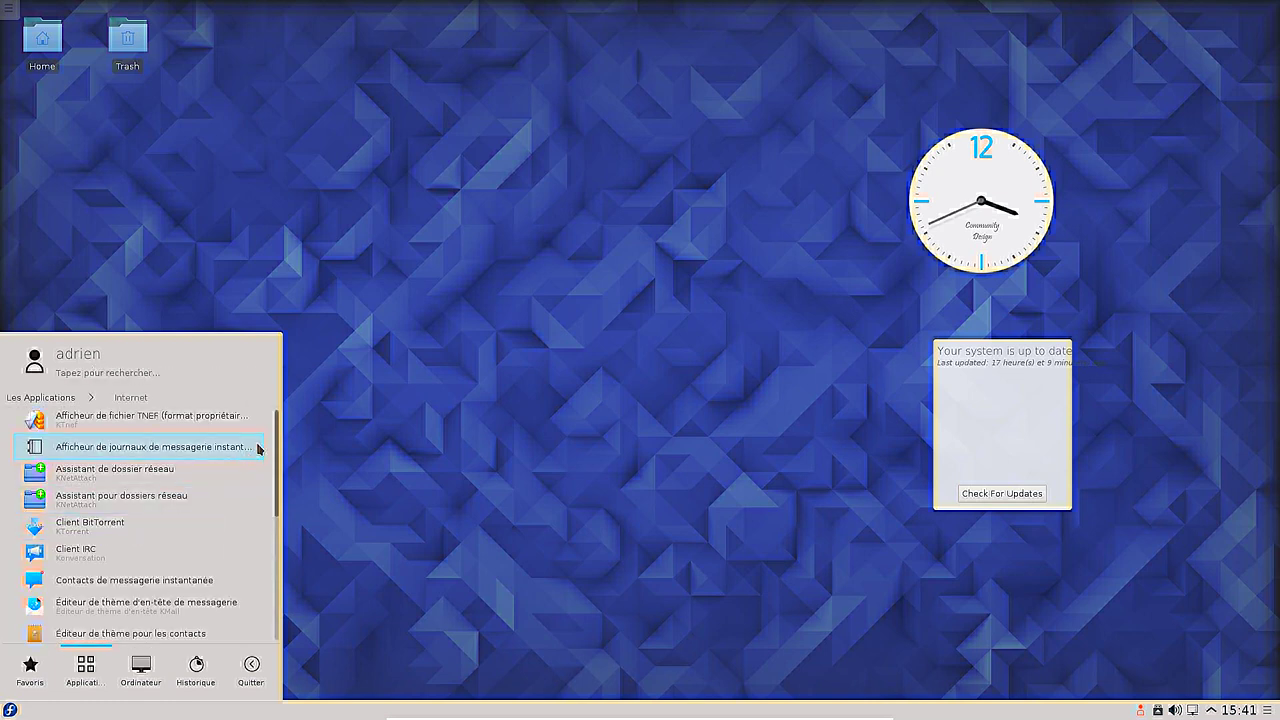
drag(274, 437, 271, 466)
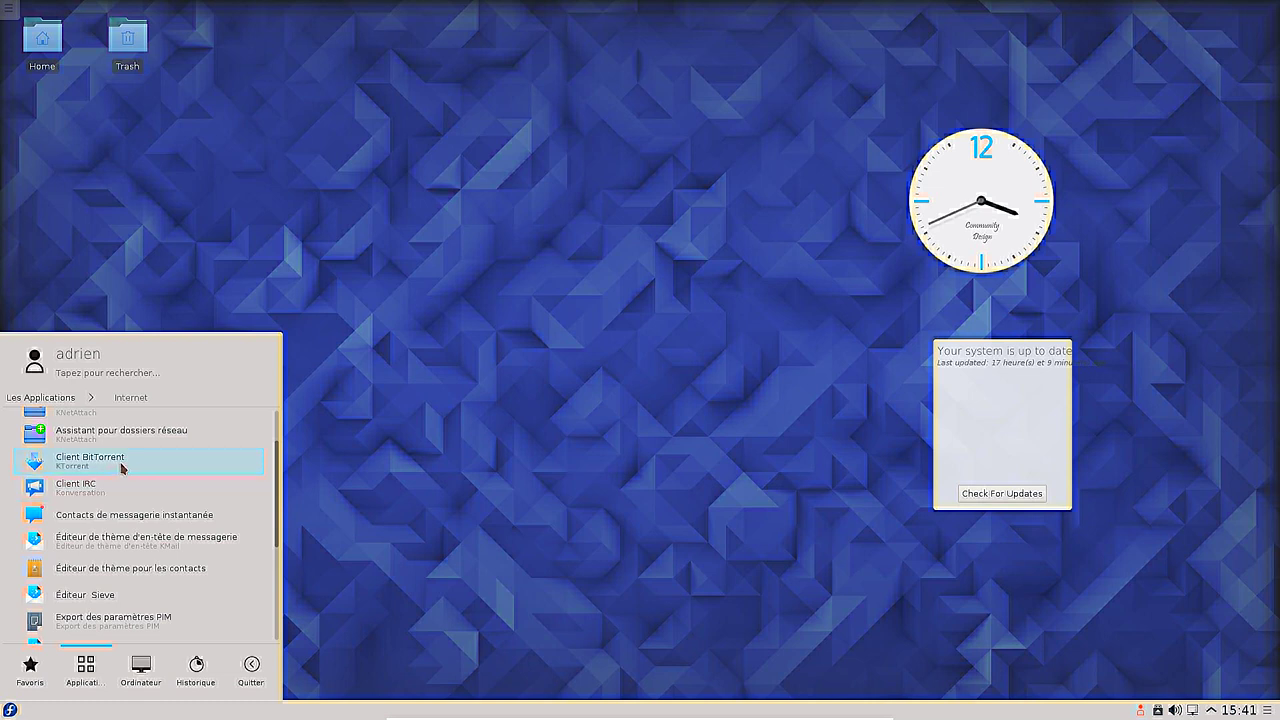
drag(278, 481, 277, 586)
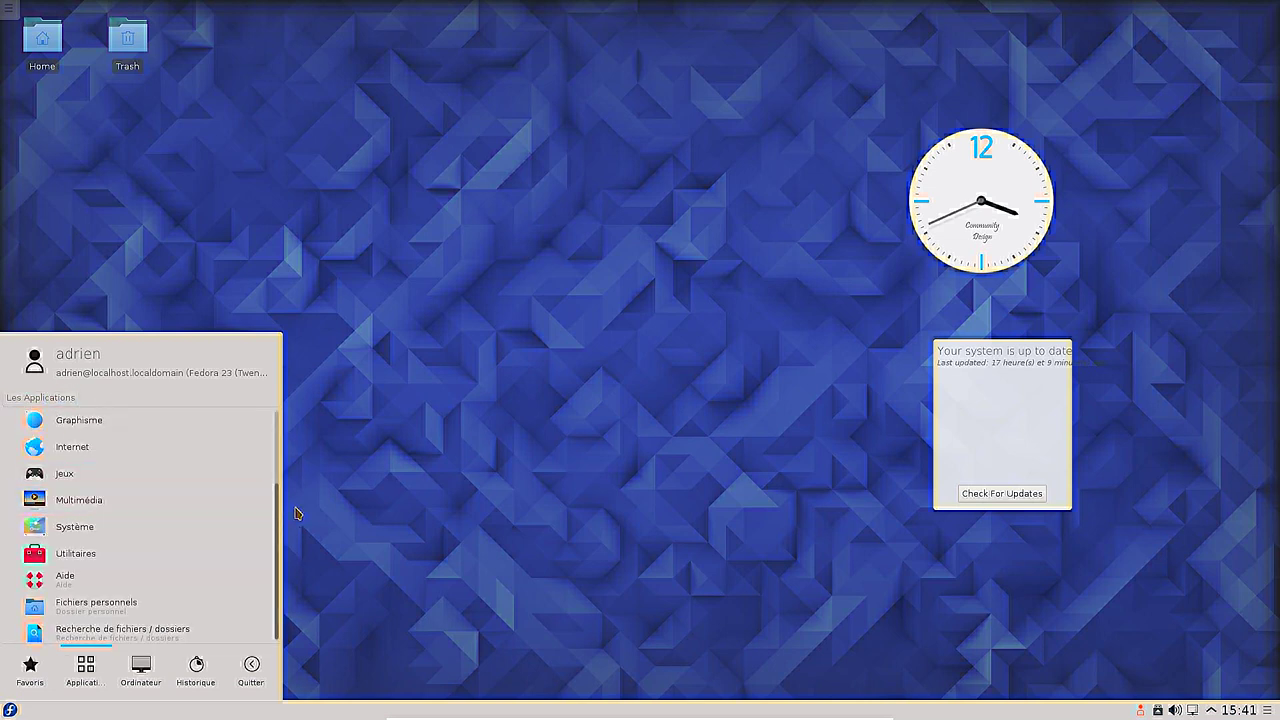
click(97, 500)
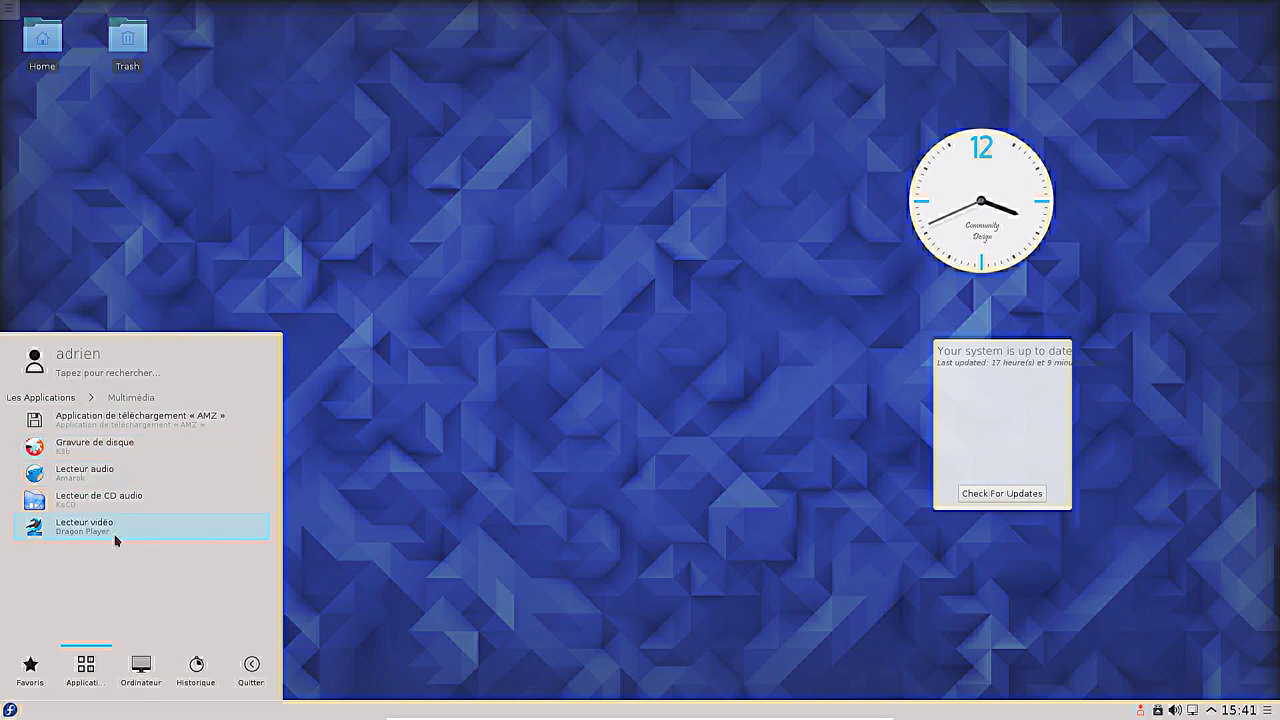
Return to the category list, look through all the Système applications, and display the Ordinateur places
click(45, 397)
scroll(228, 601, down, 3)
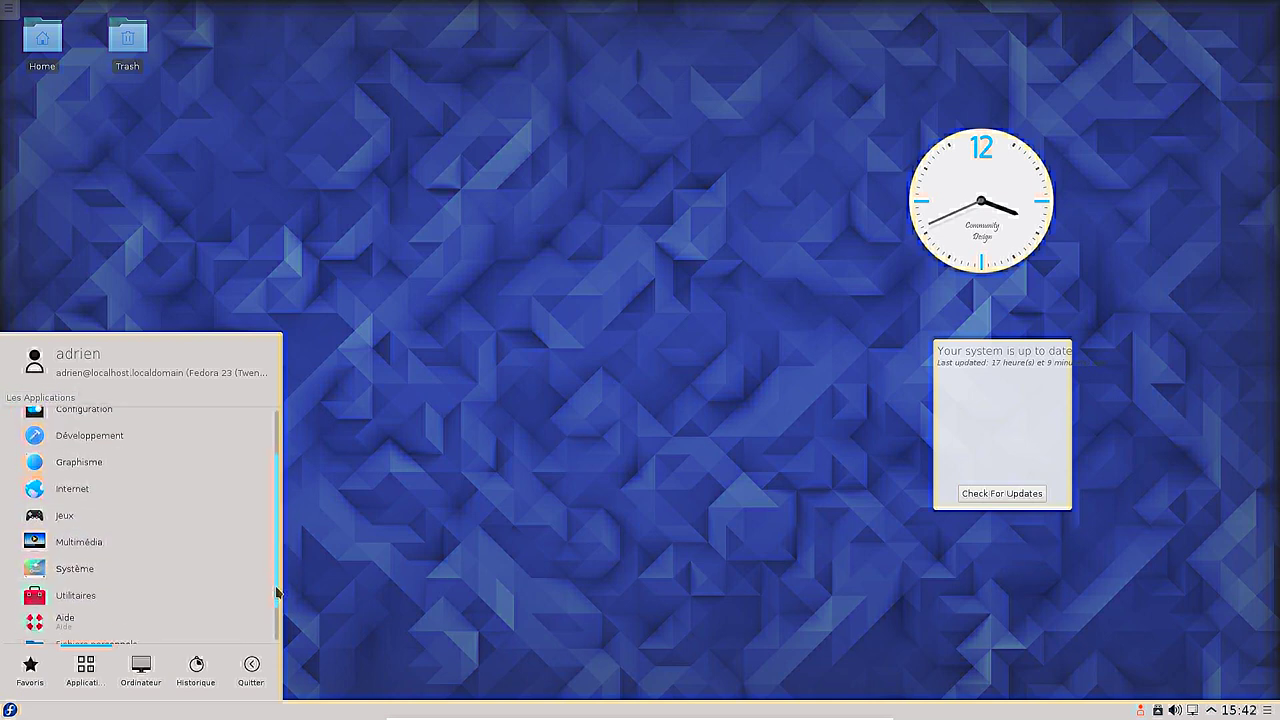
click(108, 540)
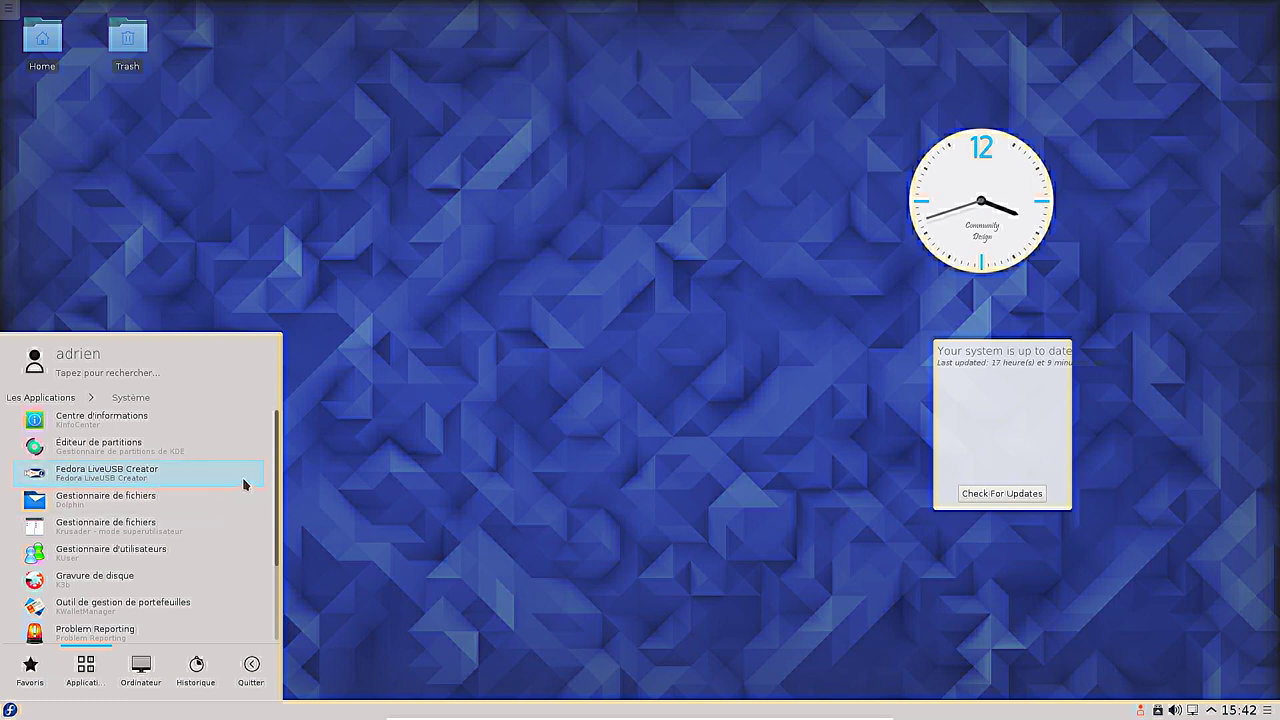
scroll(273, 498, down, 2)
drag(273, 498, 263, 571)
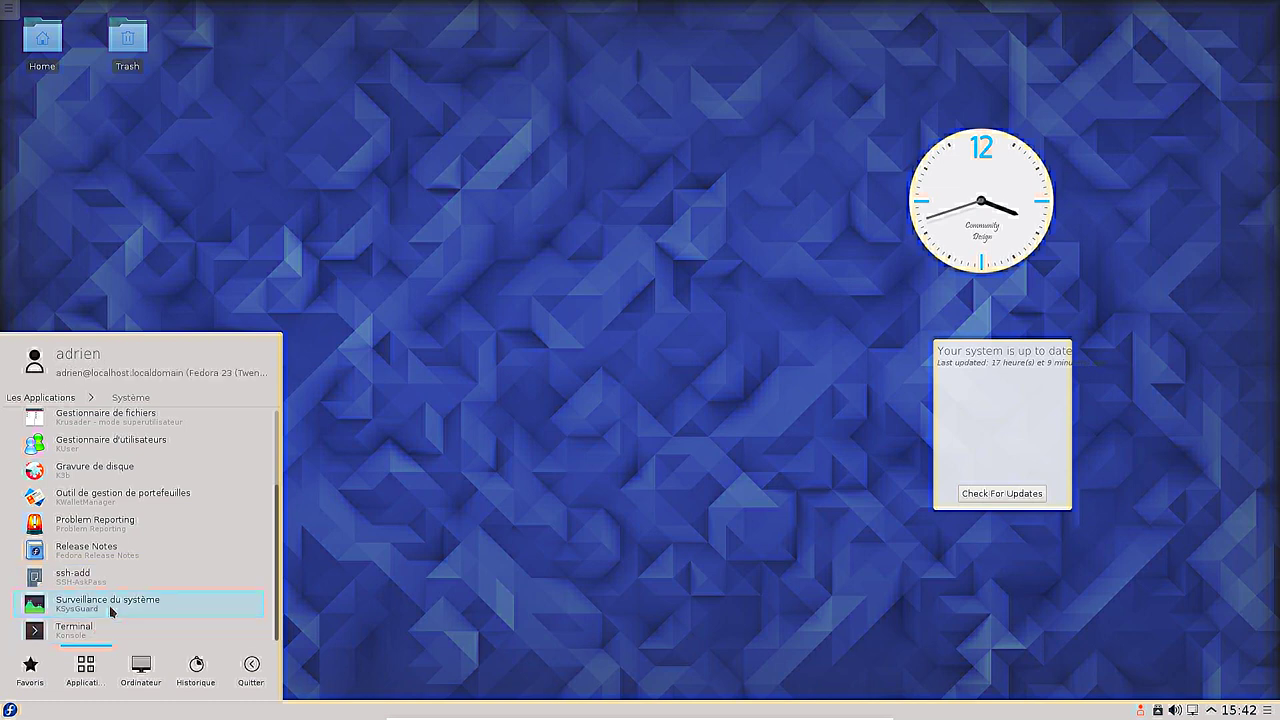
click(140, 666)
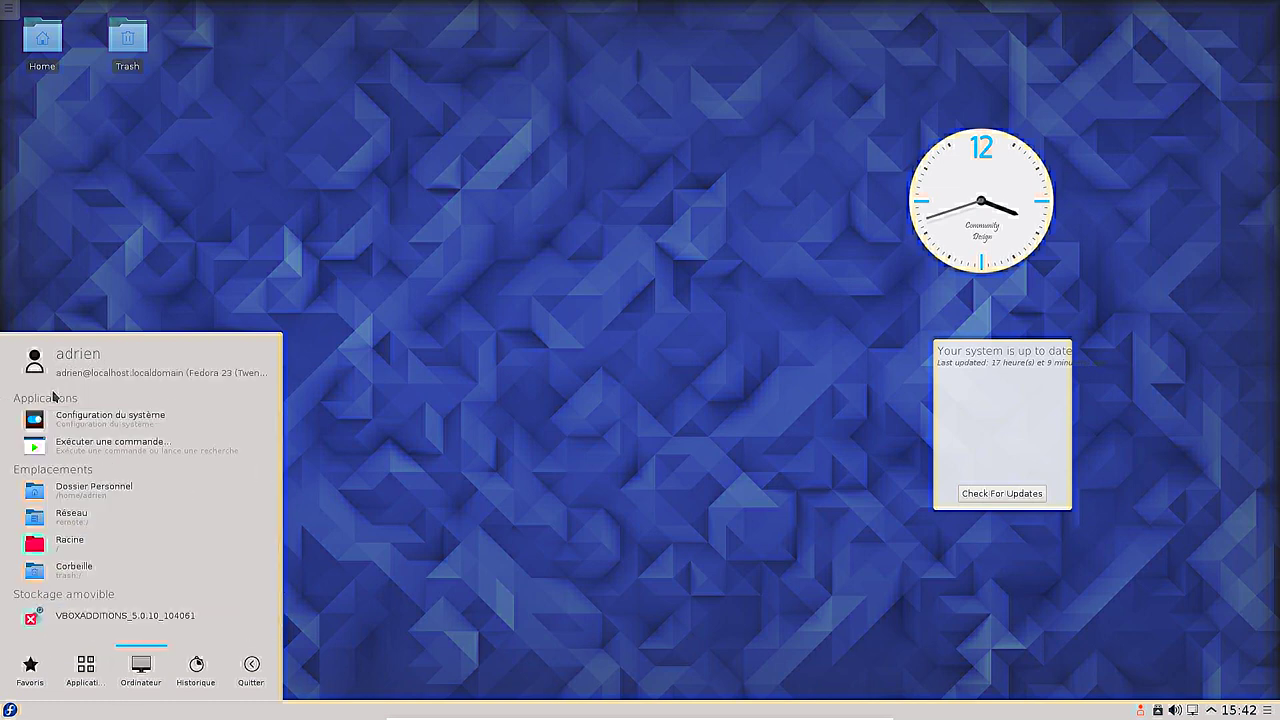
Look through the full list of Utilitaires applications and go back to the remaining entries of the category list
click(84, 668)
click(30, 397)
click(137, 581)
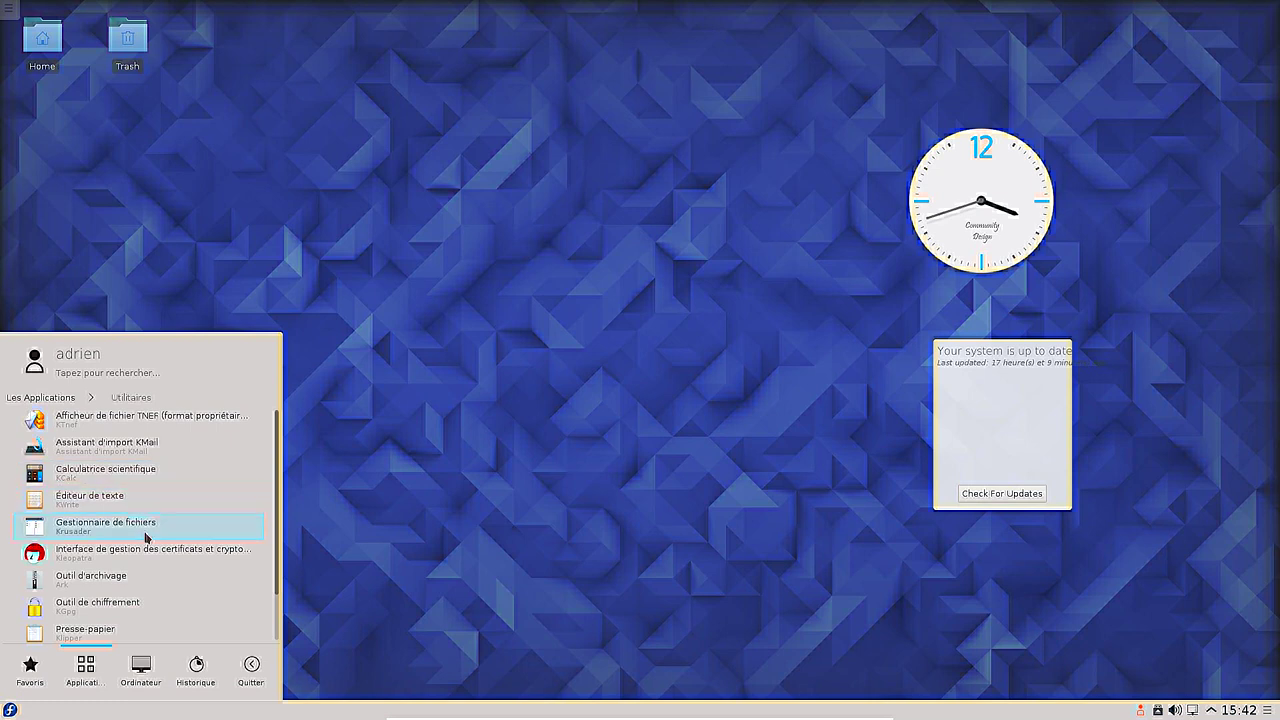
scroll(270, 510, down, 2)
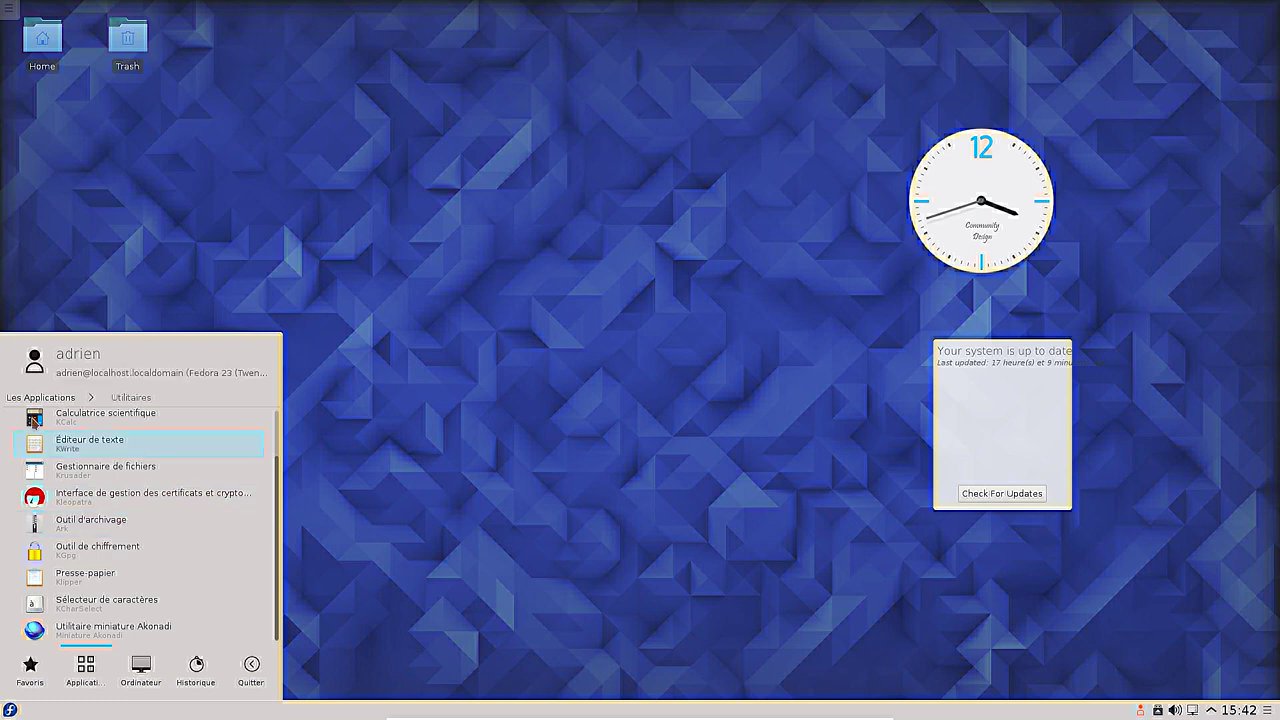
scroll(50, 418, up, 2)
click(57, 404)
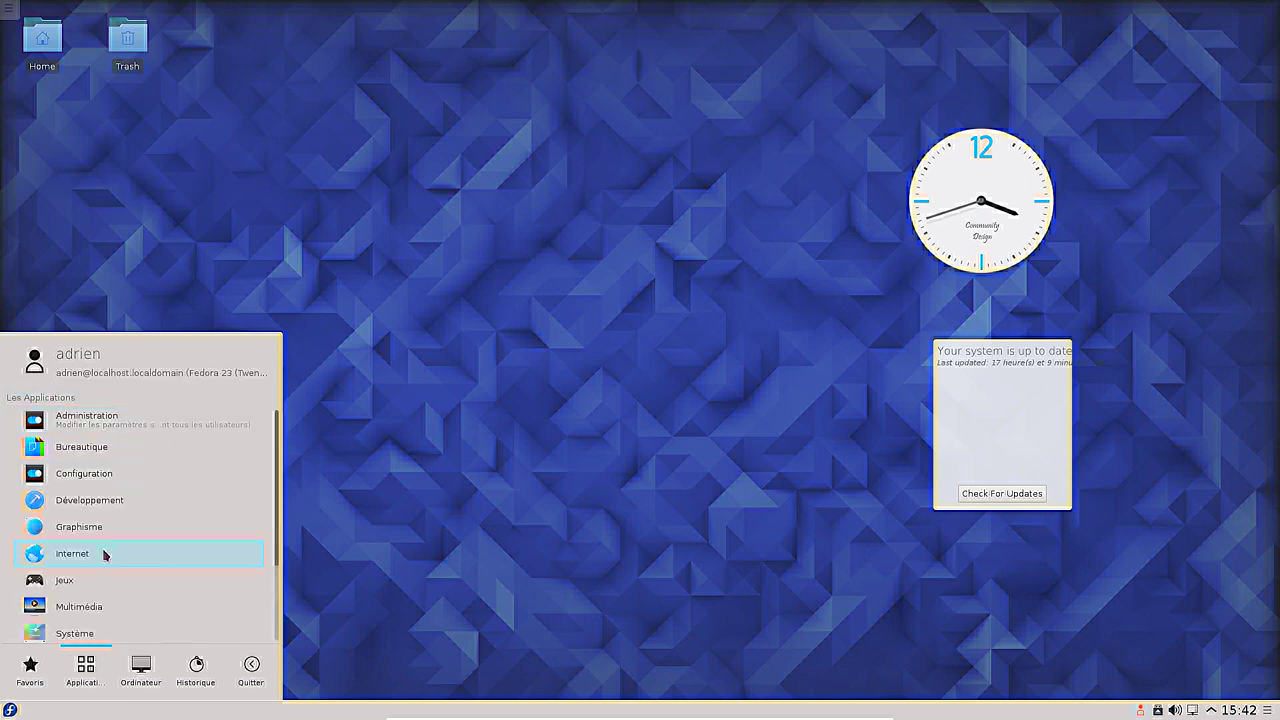
scroll(192, 534, down, 3)
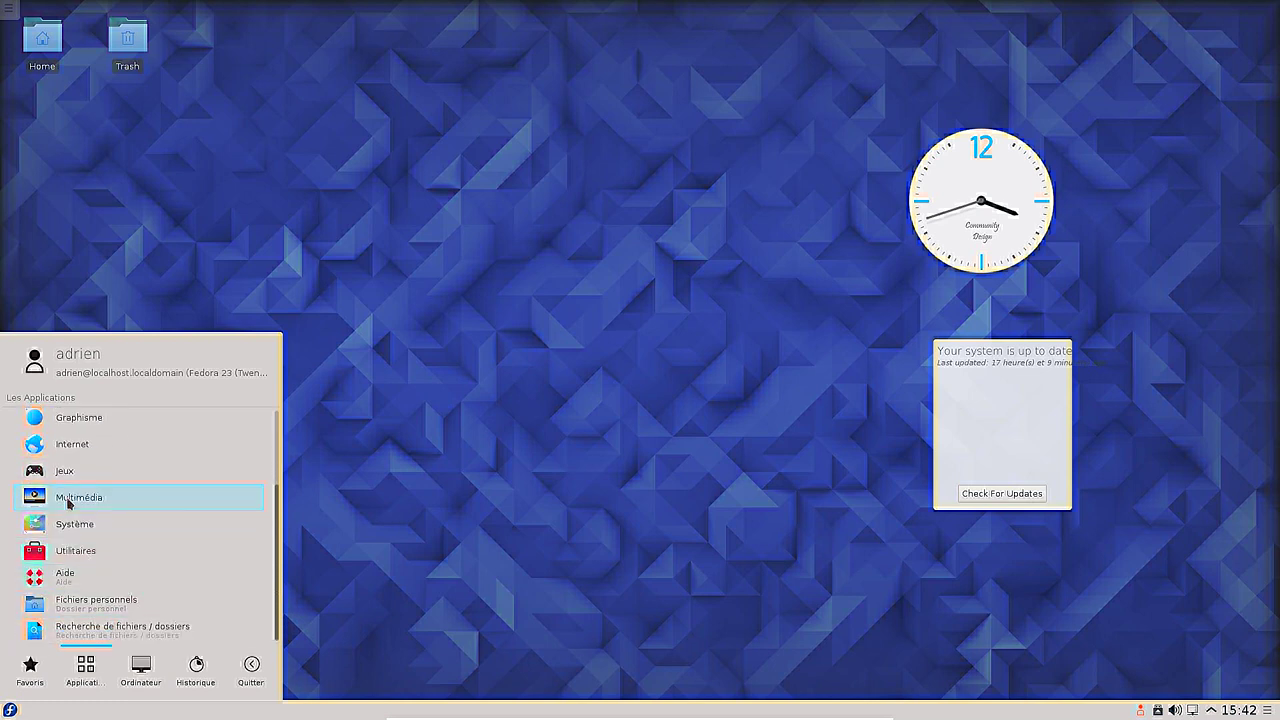
Open the Apper software manager from the favourites to view its package groups, and close it again
click(42, 664)
click(88, 562)
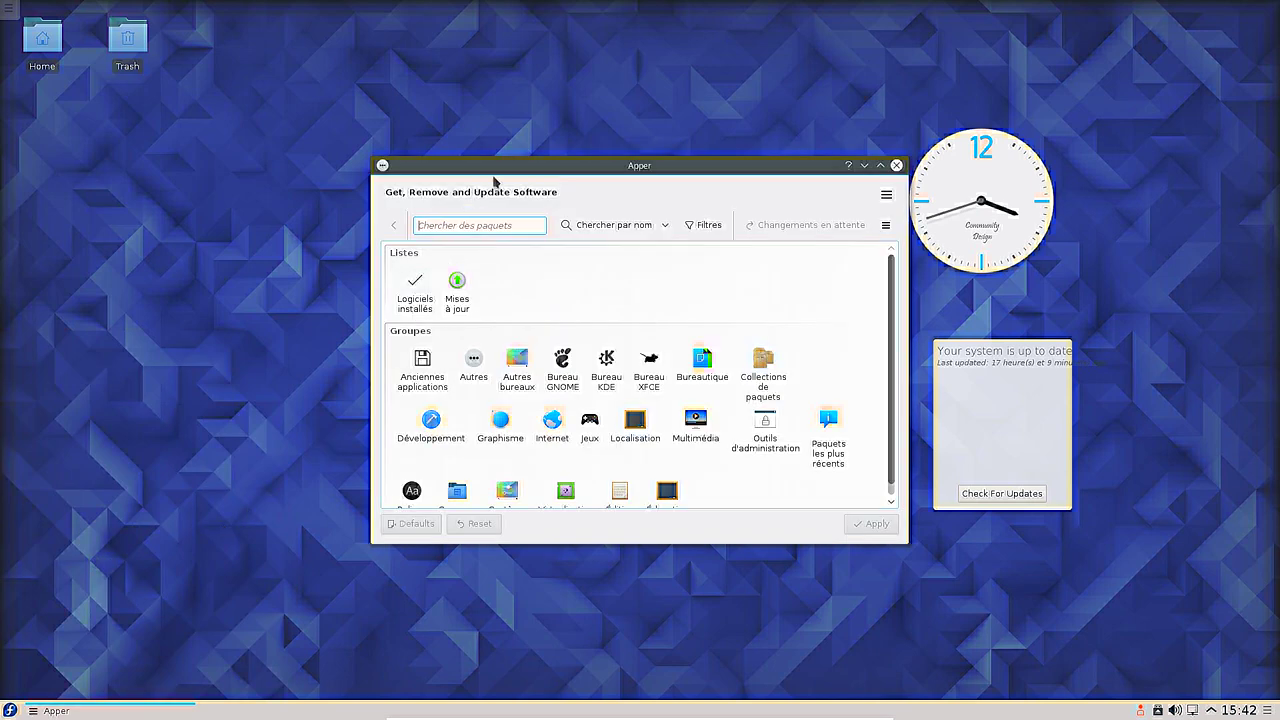
drag(494, 180, 261, 171)
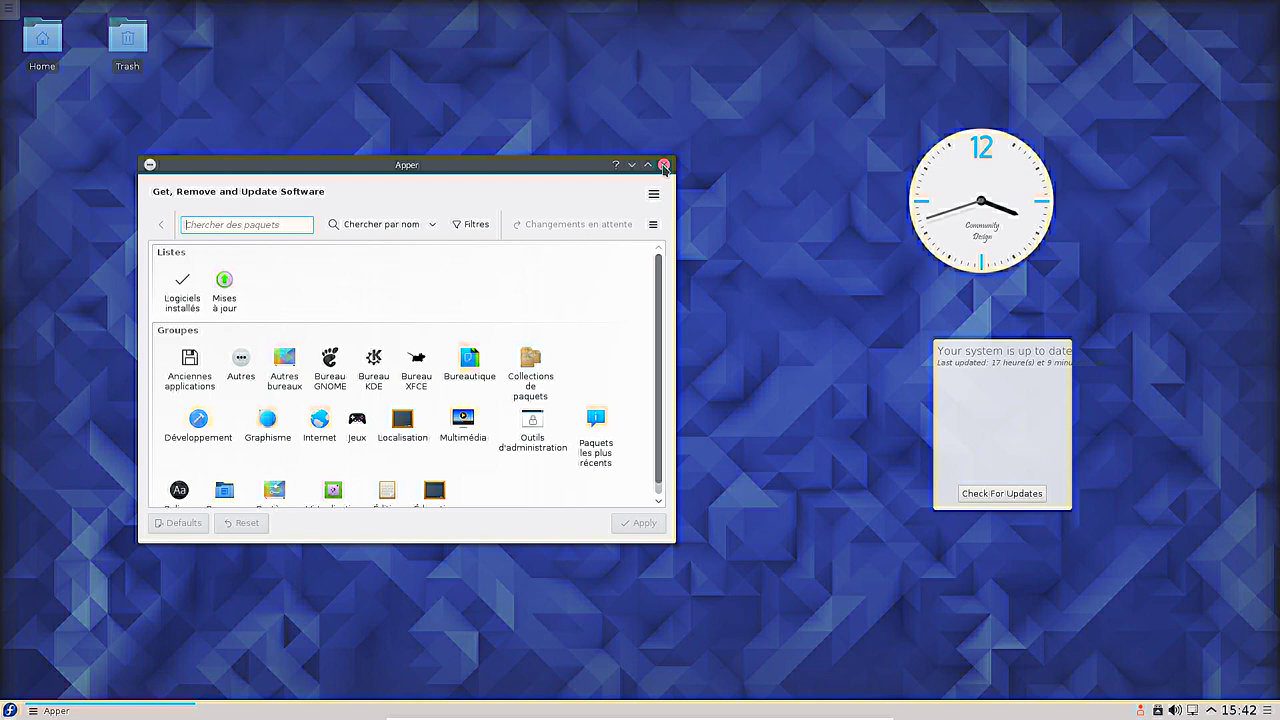
click(664, 165)
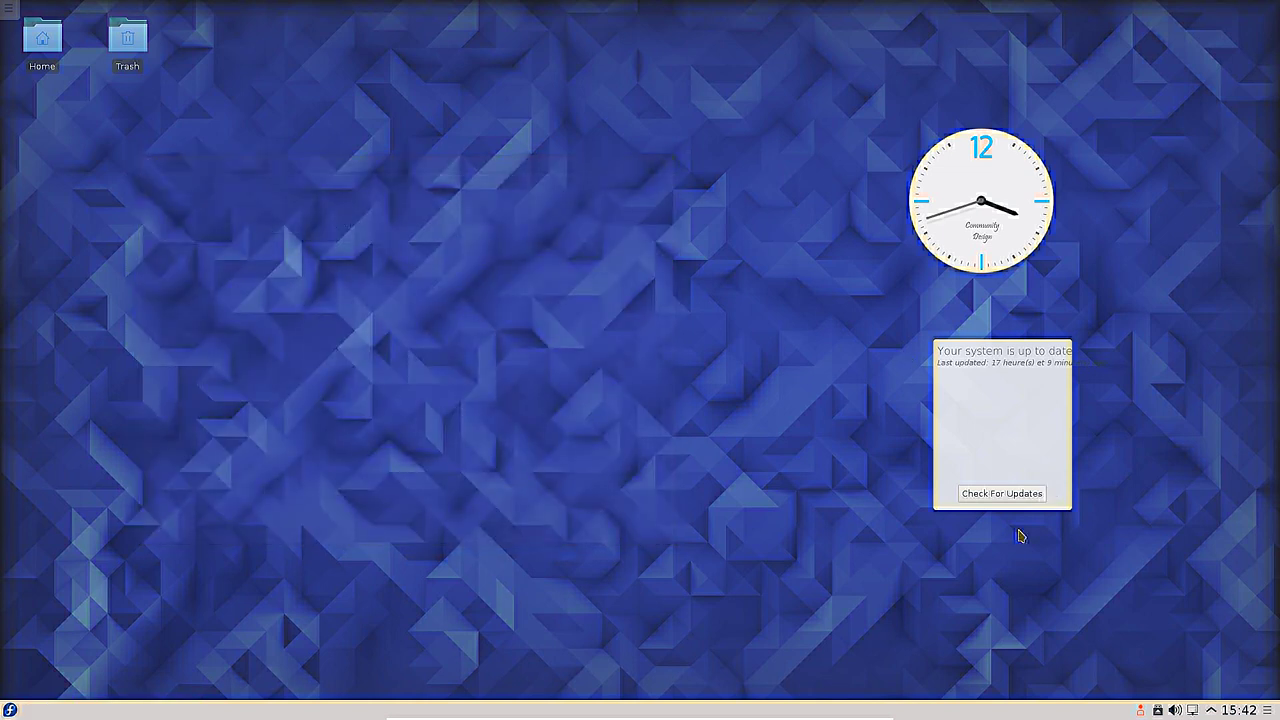
Check for software updates from the Software Updates entry in État & notifications
click(1208, 711)
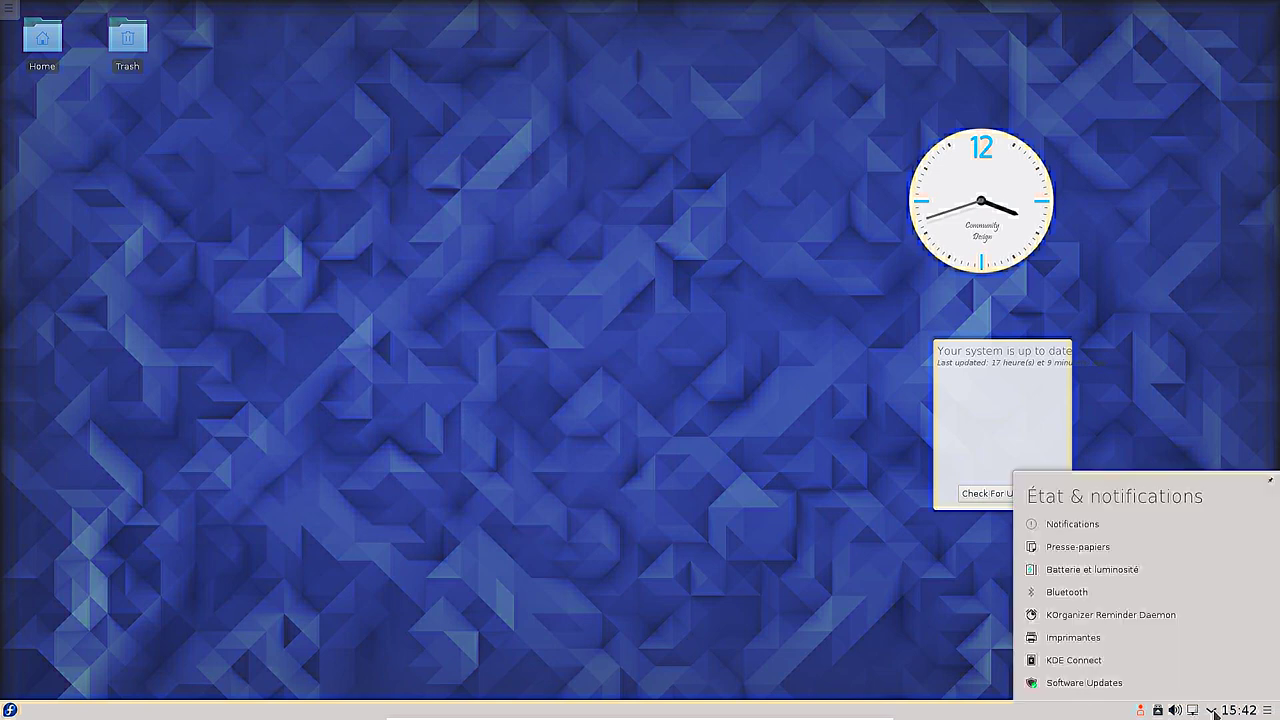
click(1078, 686)
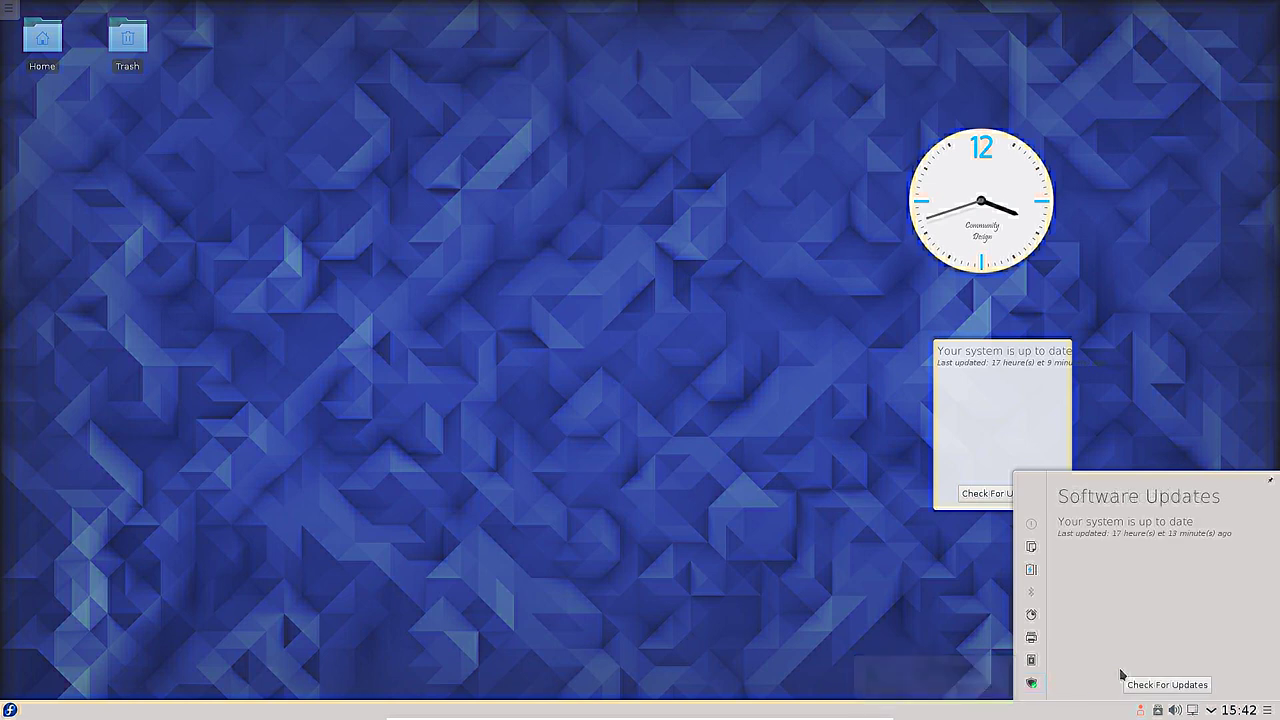
click(1173, 690)
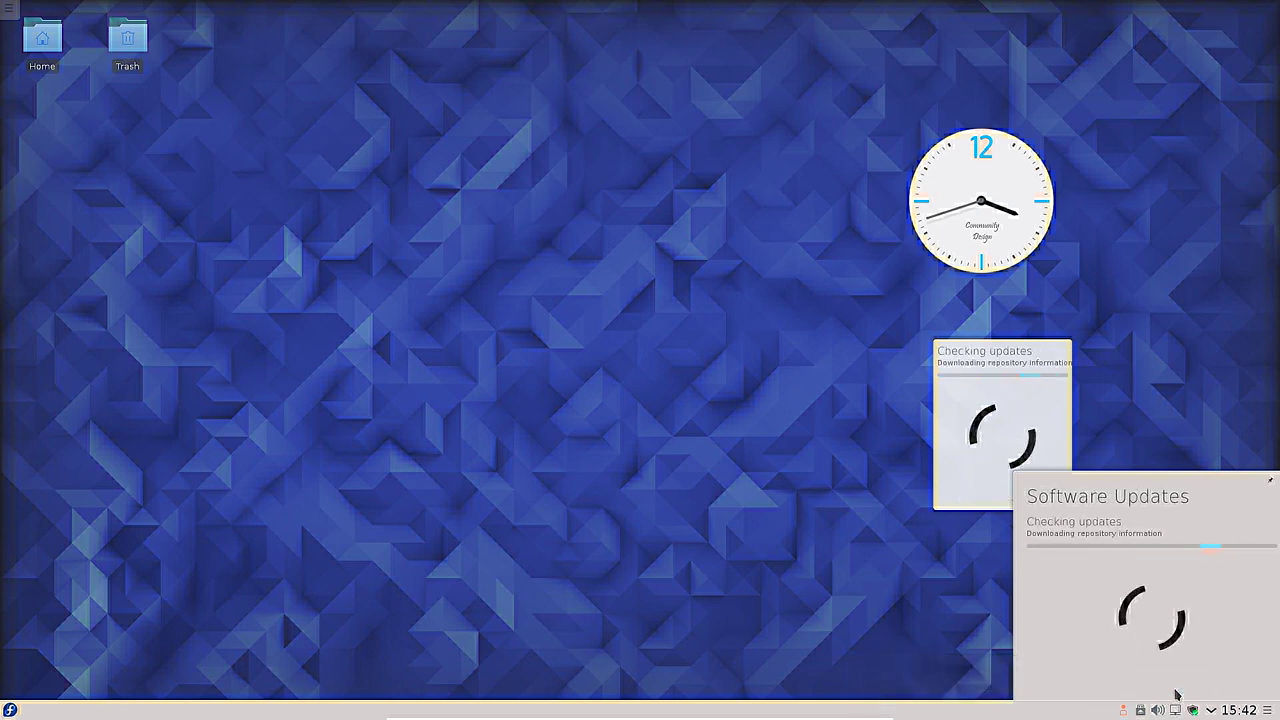
mouse_move(990, 398)
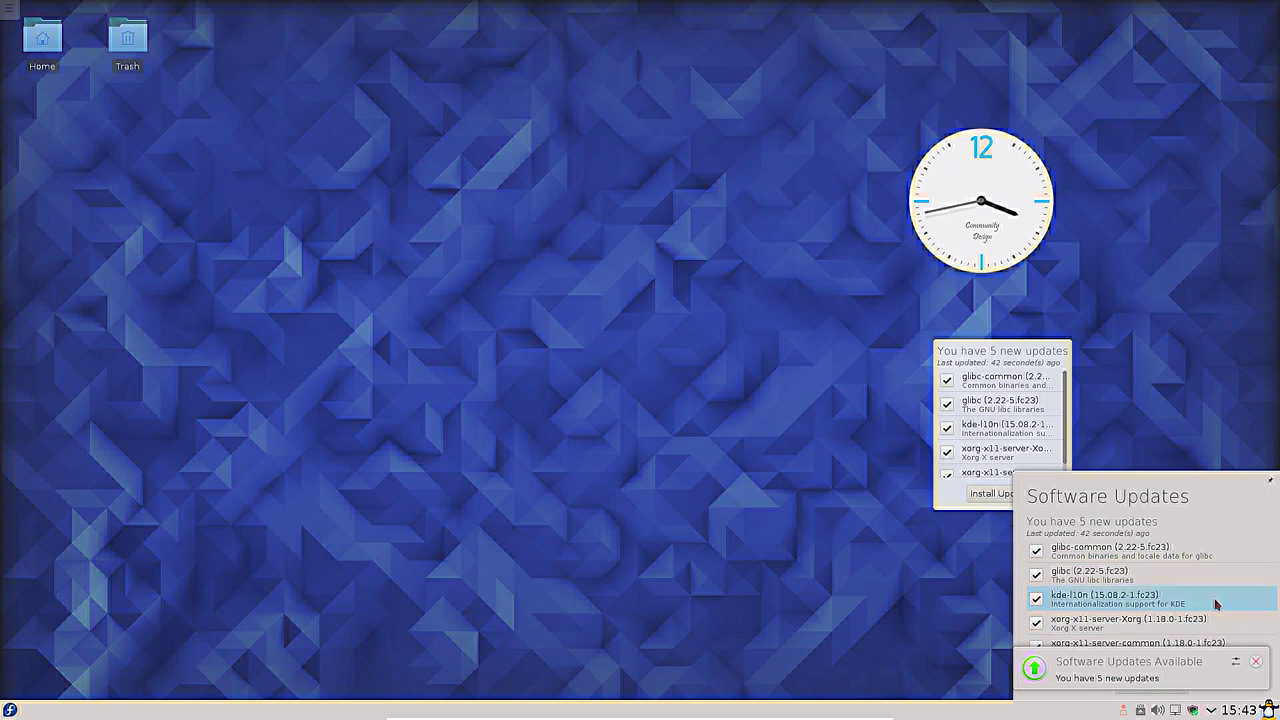
Reopen the Software Updates list and install all the selected updates
click(1211, 708)
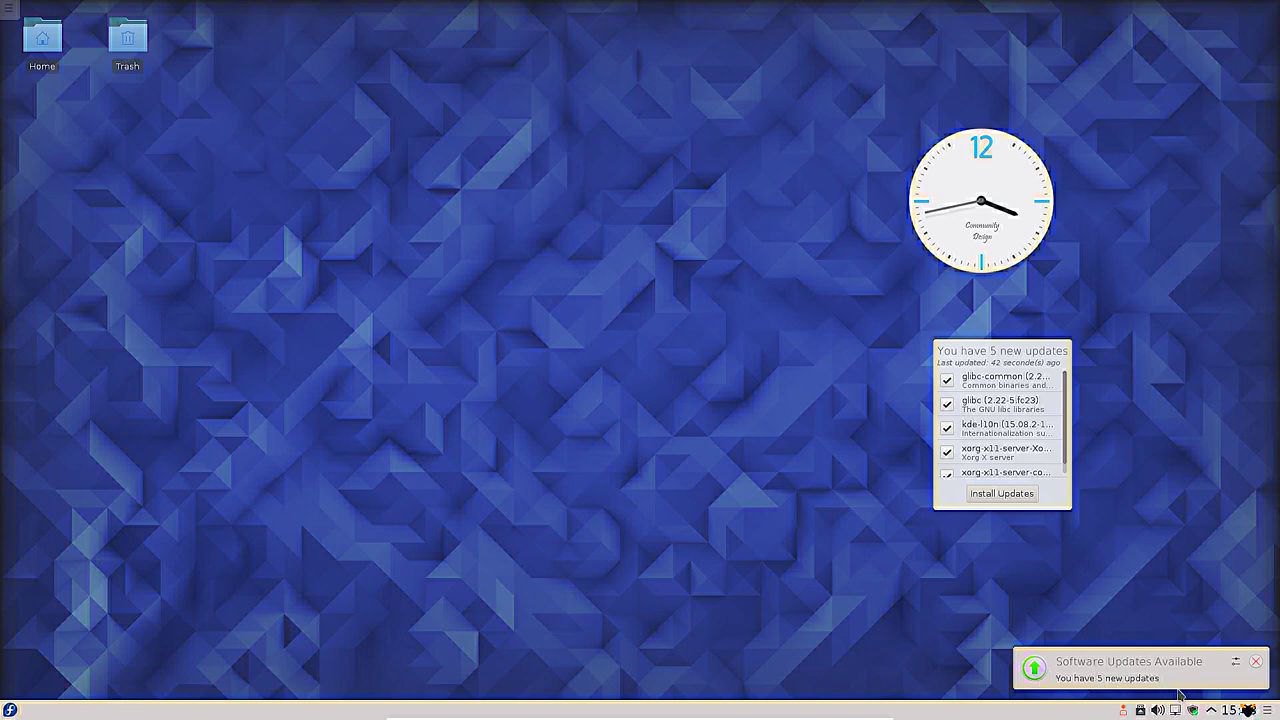
click(1213, 712)
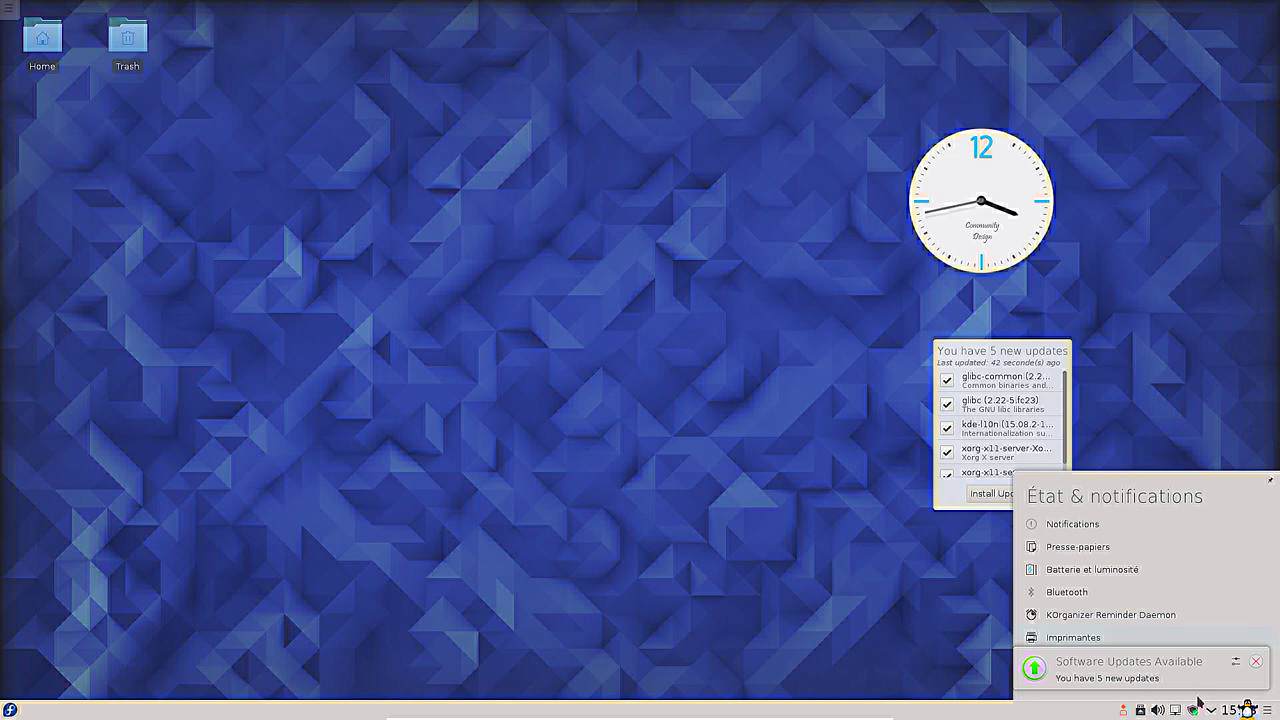
click(1195, 710)
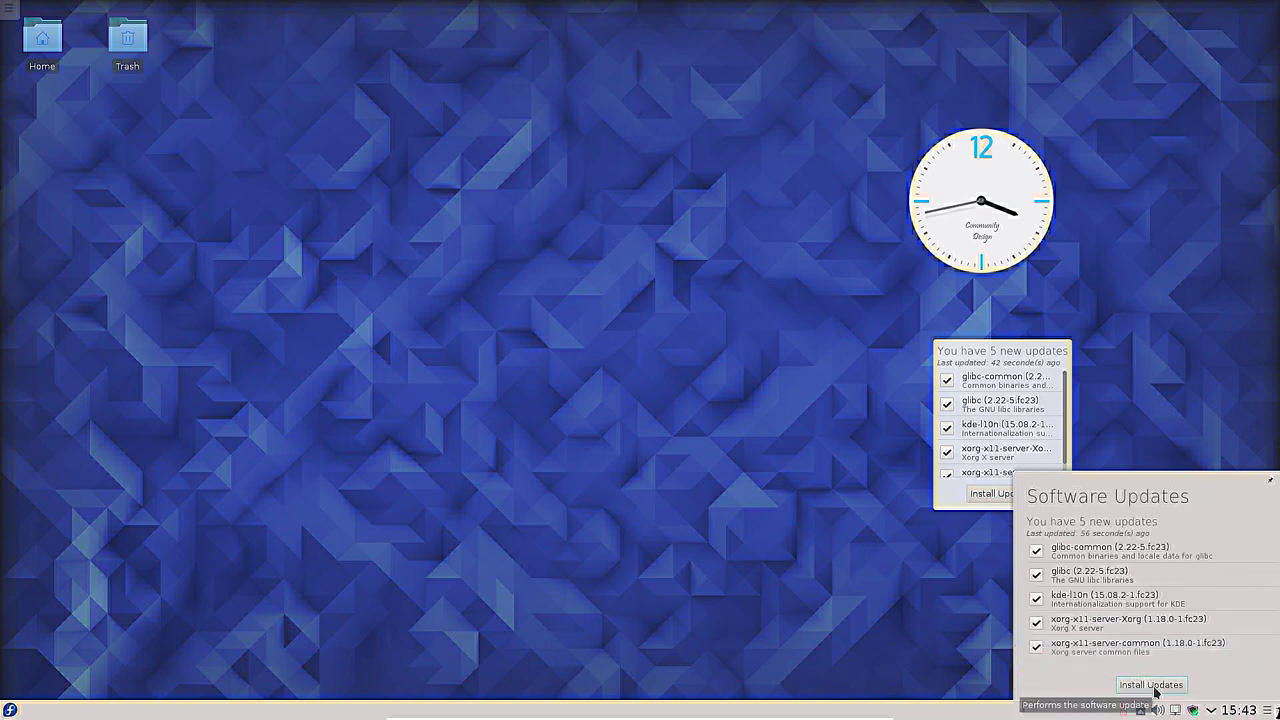
click(1151, 685)
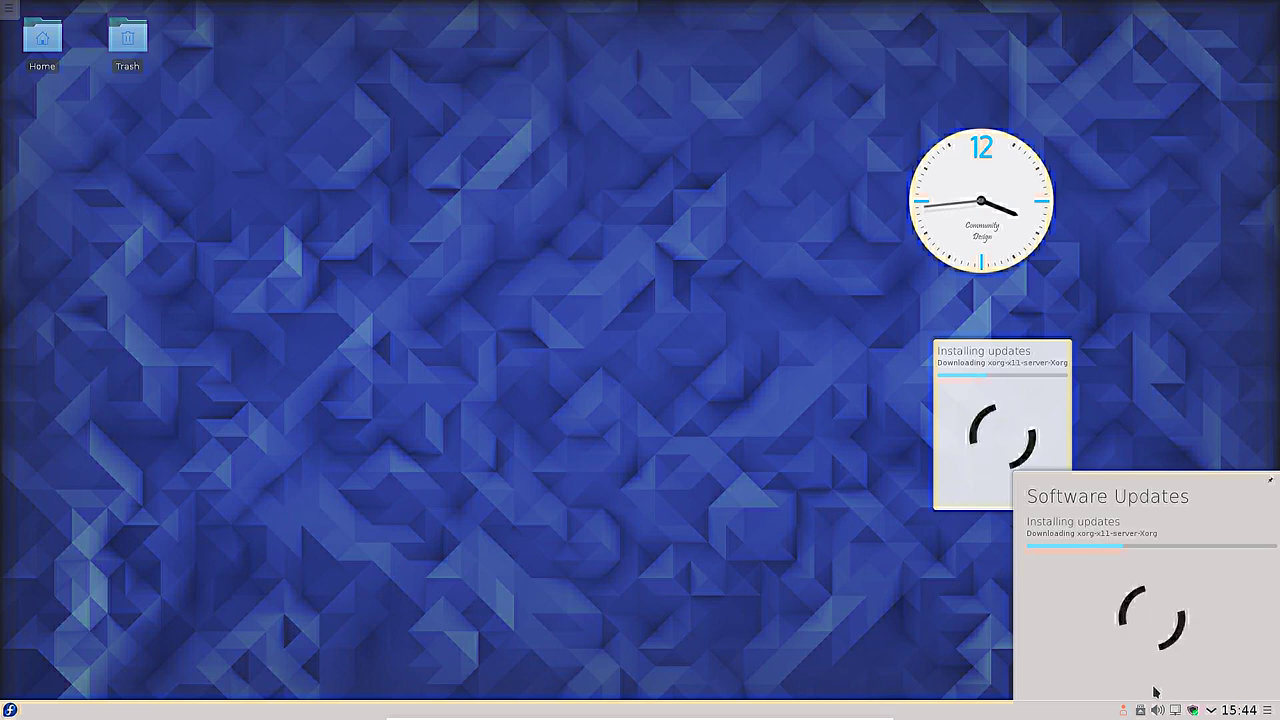
Open Configuration du système, enlarge its window to show more categories, and move it away from the screen corner
click(10, 710)
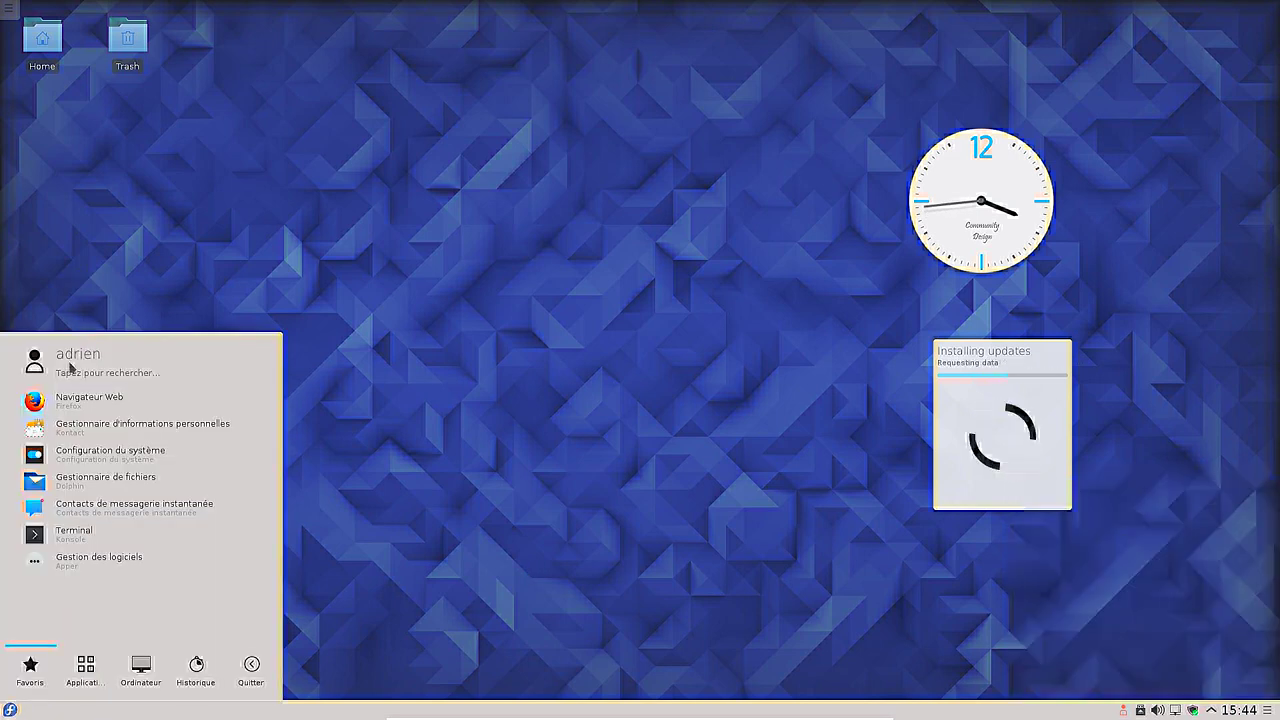
click(91, 463)
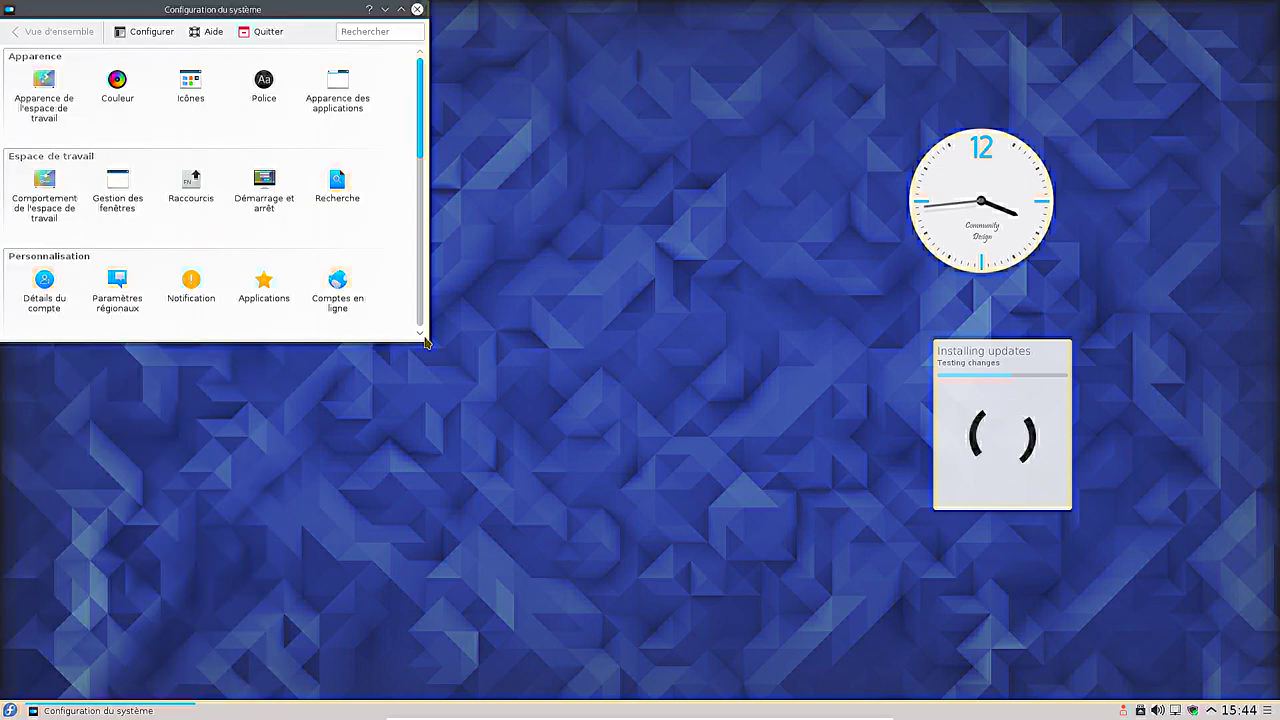
drag(429, 343, 732, 541)
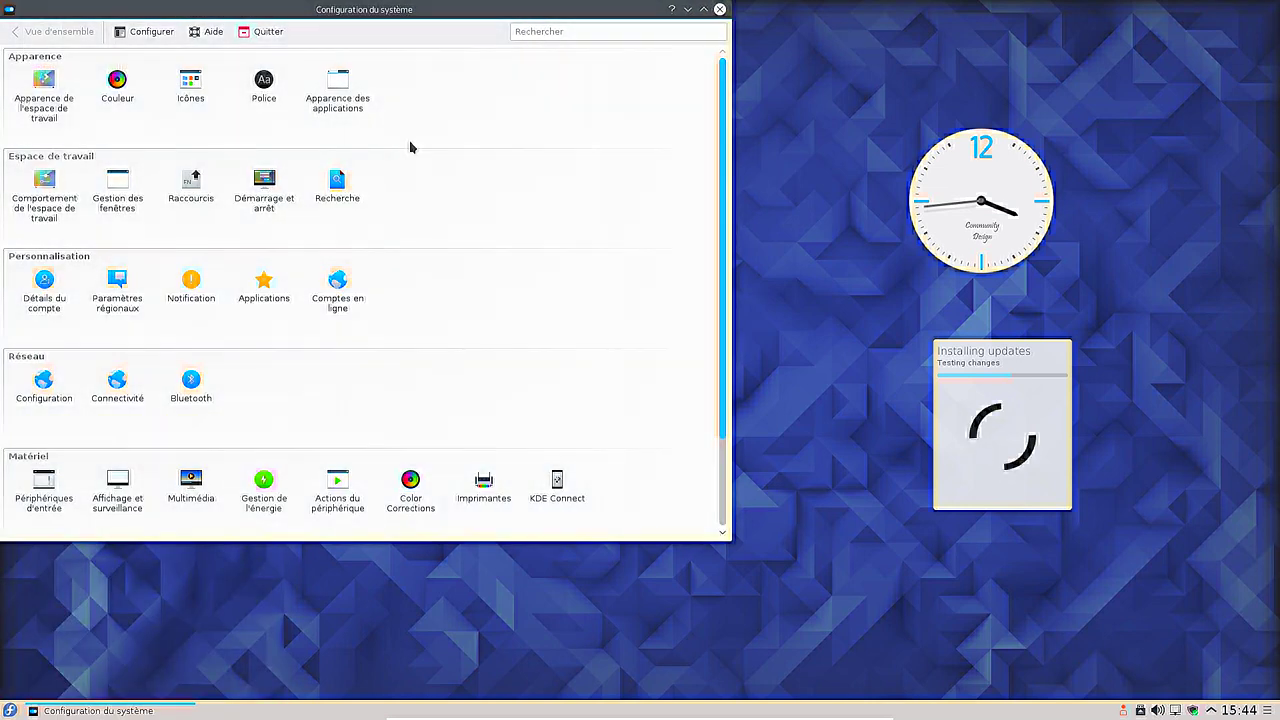
drag(413, 38, 526, 75)
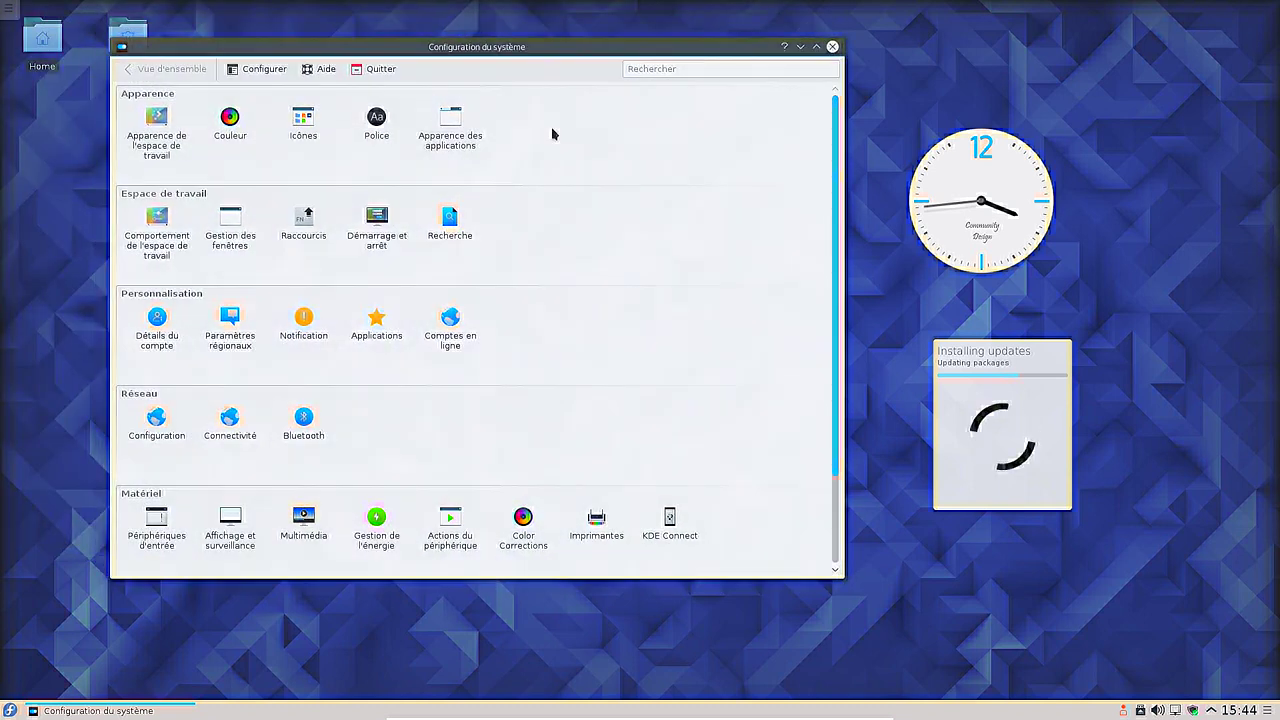
Examine the settings categories down to Matériel and System administration, including Affichage et surveillance and Systemd, and minimize the window
drag(834, 271, 806, 269)
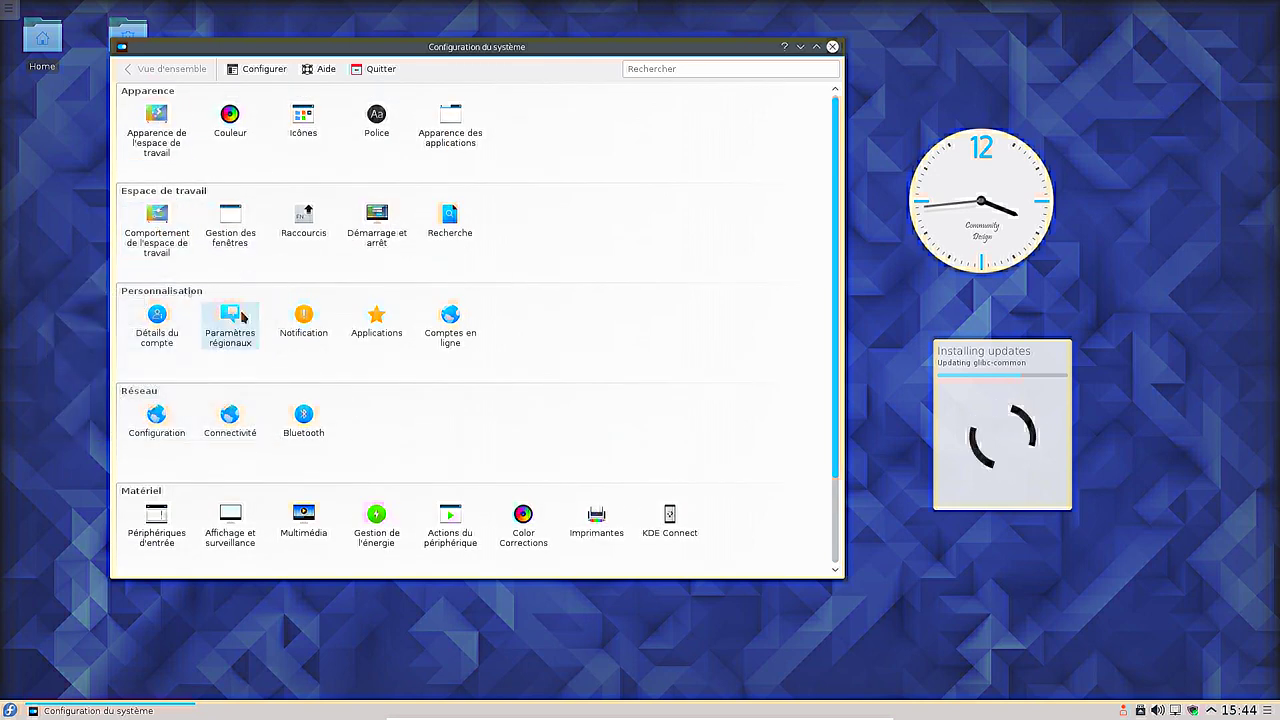
scroll(831, 380, down, 2)
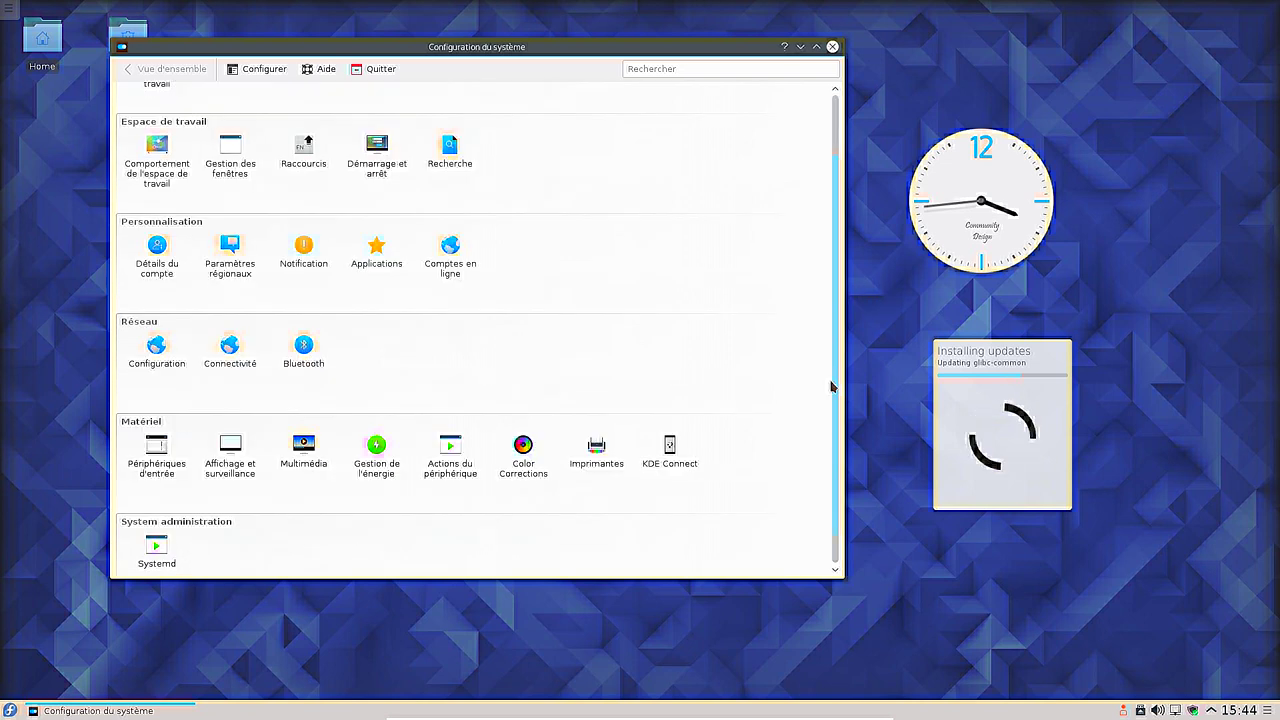
mouse_move(222, 428)
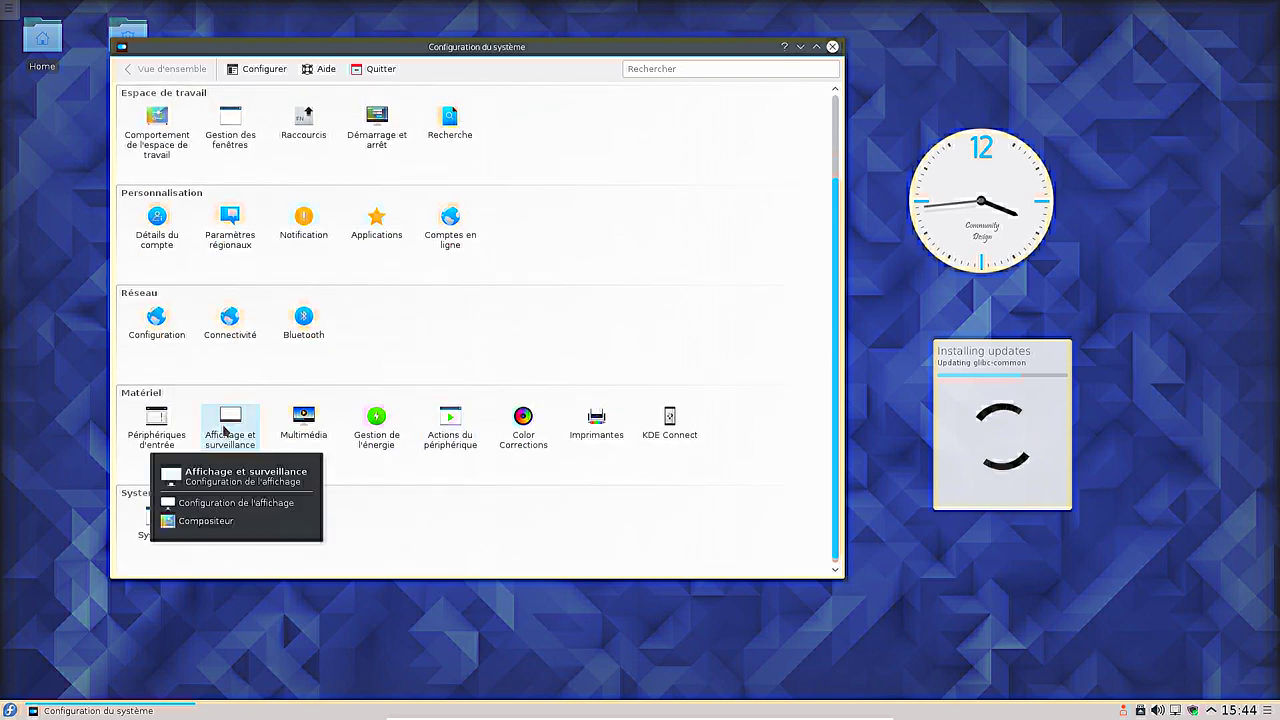
mouse_move(158, 430)
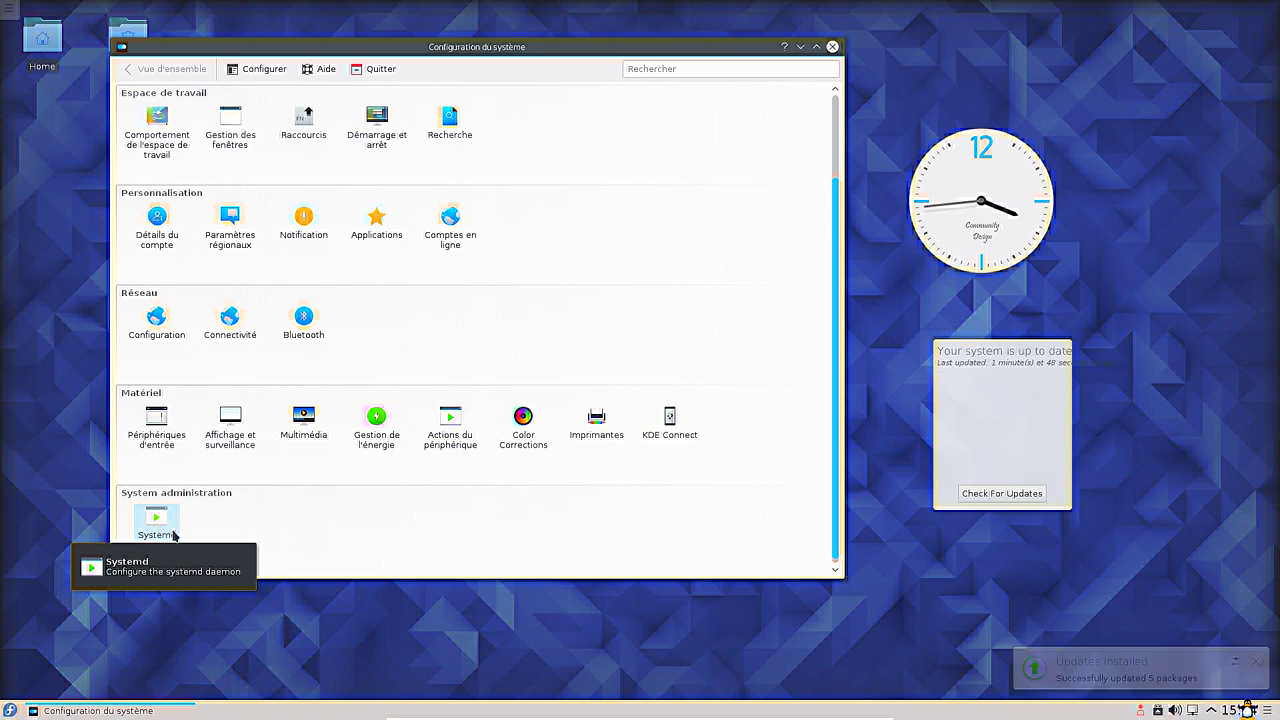
click(90, 710)
Open the Apper software manager and search for the package gimp
key(super)
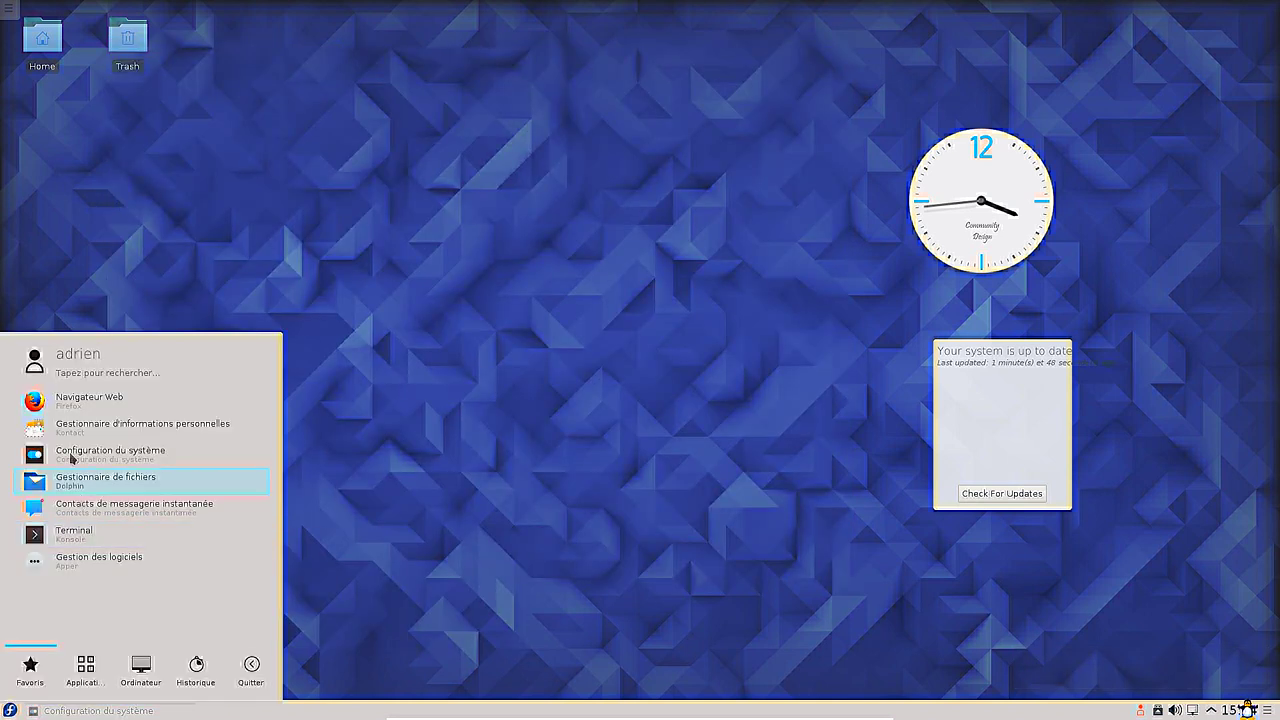
click(63, 563)
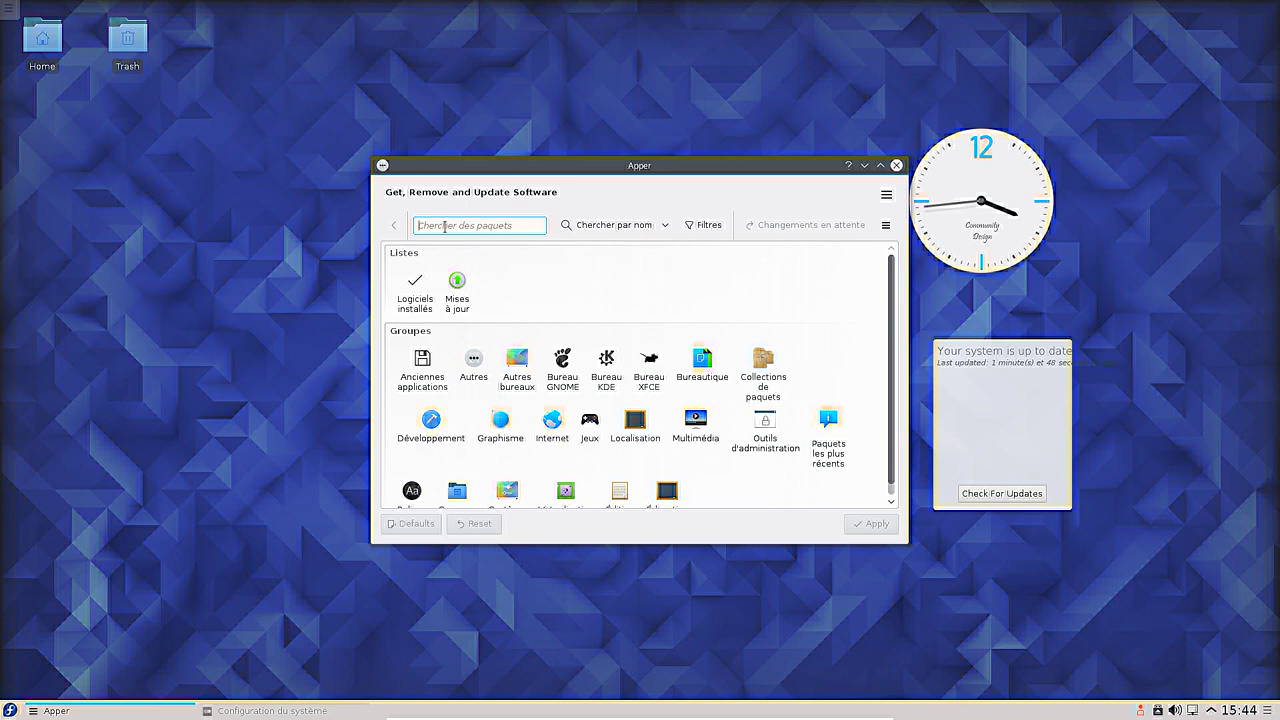
text(gi)
key(Return)
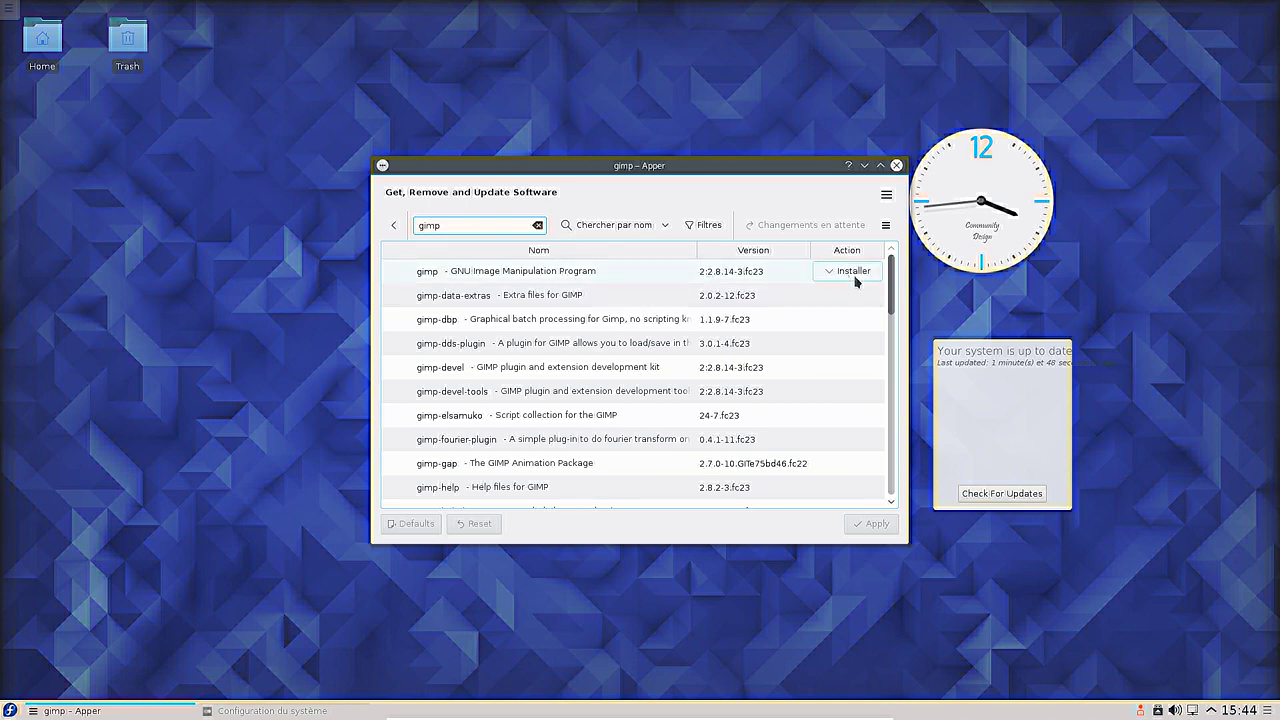
Install the gimp package, review and accept the additional packages it requires, and shift the Apper window away from the desktop widgets
click(854, 274)
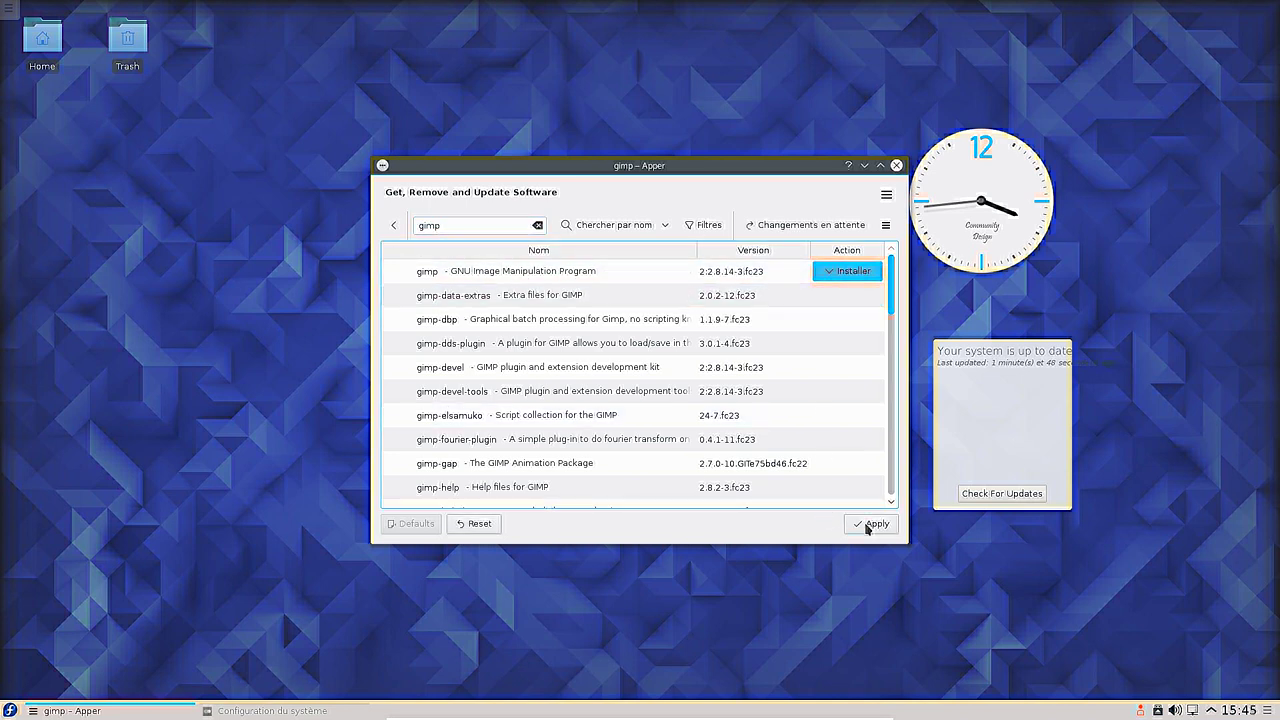
click(869, 525)
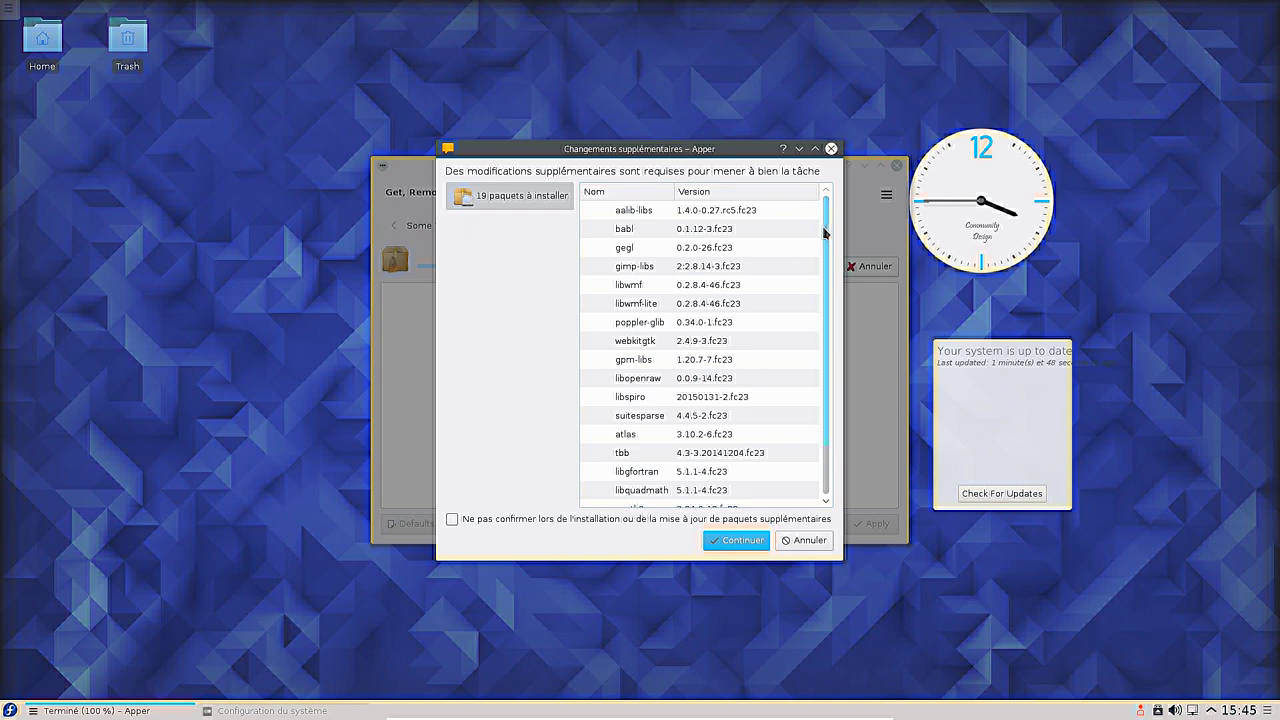
scroll(825, 232, down, 1)
scroll(824, 437, up, 1)
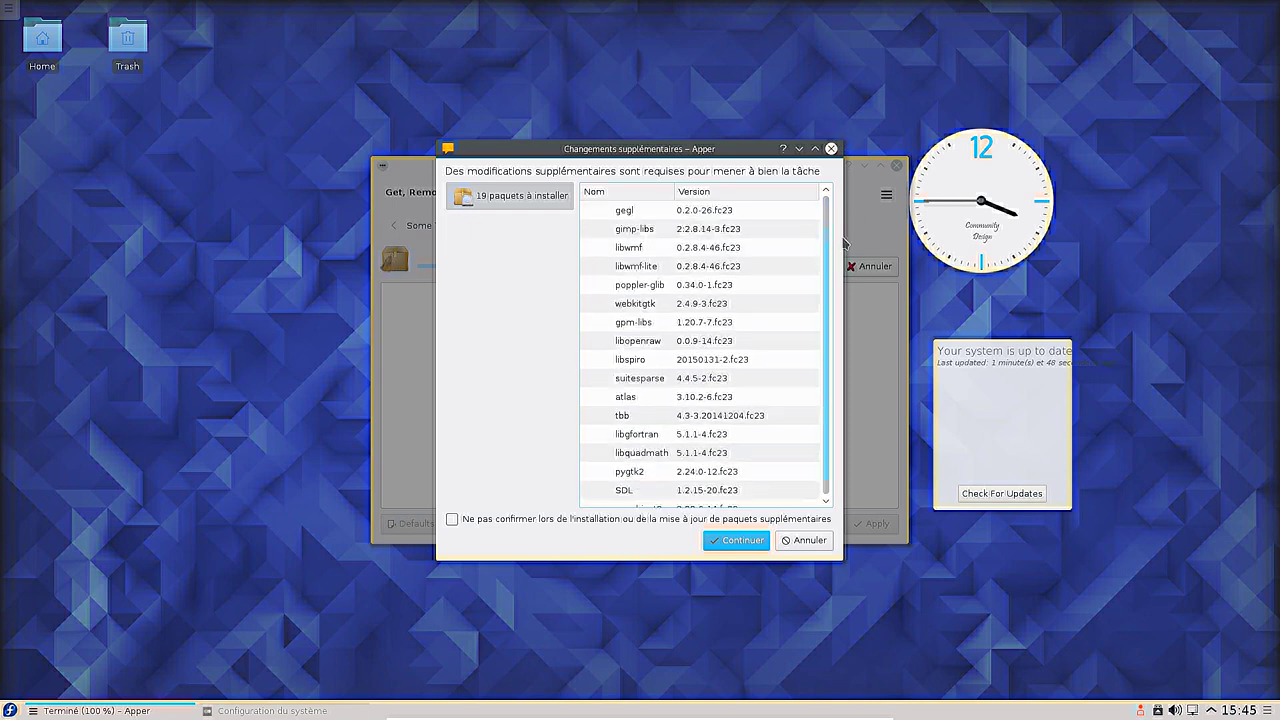
click(739, 541)
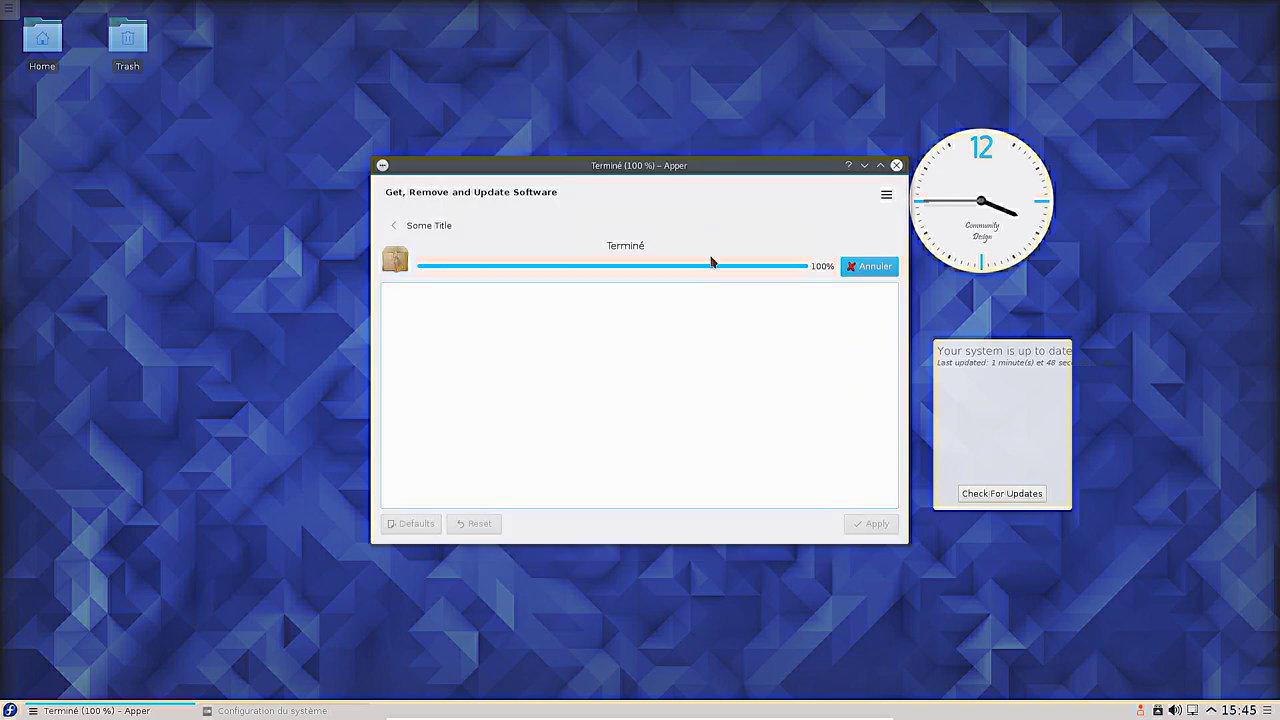
drag(521, 172, 422, 162)
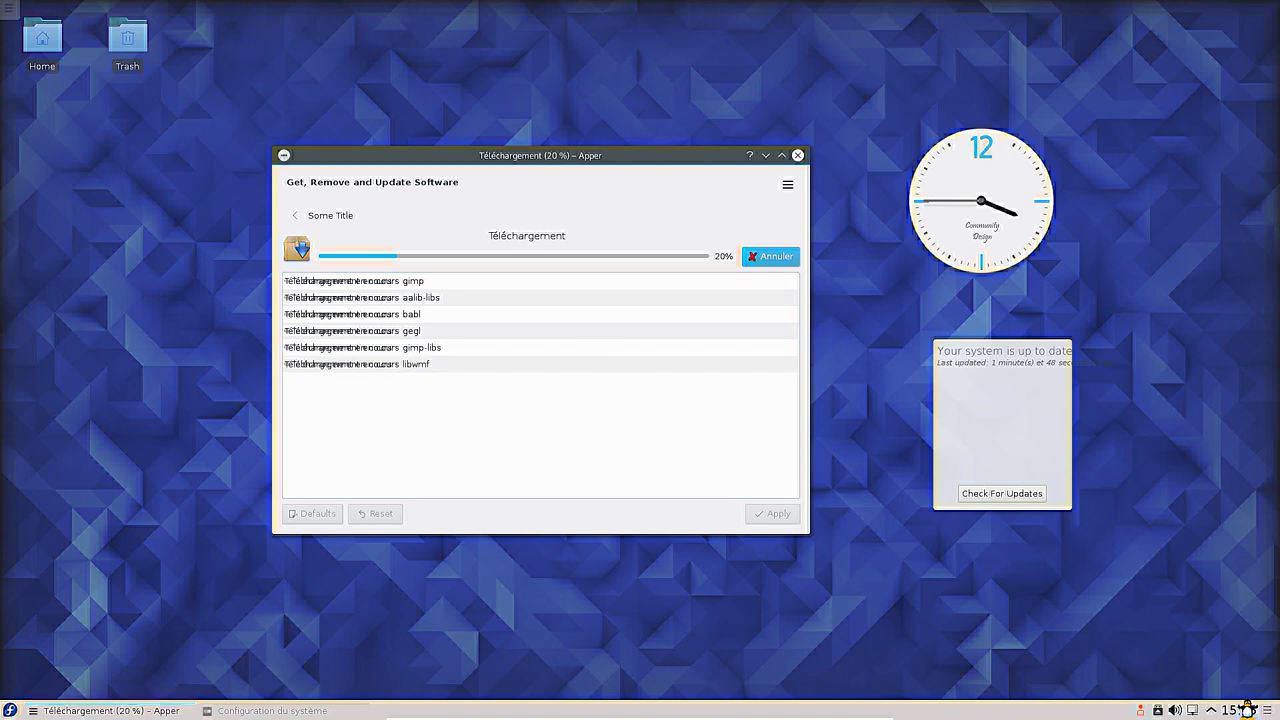
Open the Konsole terminal and enlarge its window toward the middle of the desktop
click(10, 710)
click(94, 534)
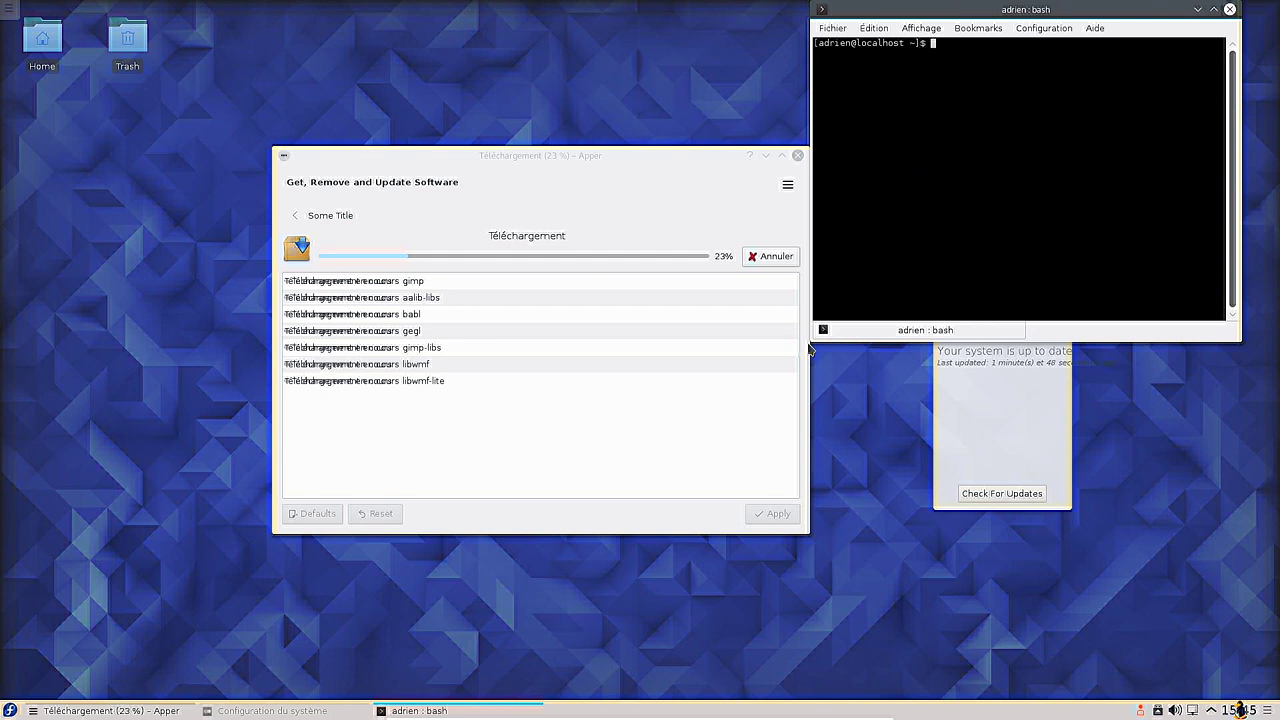
drag(811, 340, 614, 426)
Edit the current terminal profile's appearance to raise the text size to 16, keeping the Linux Colors scheme
click(678, 29)
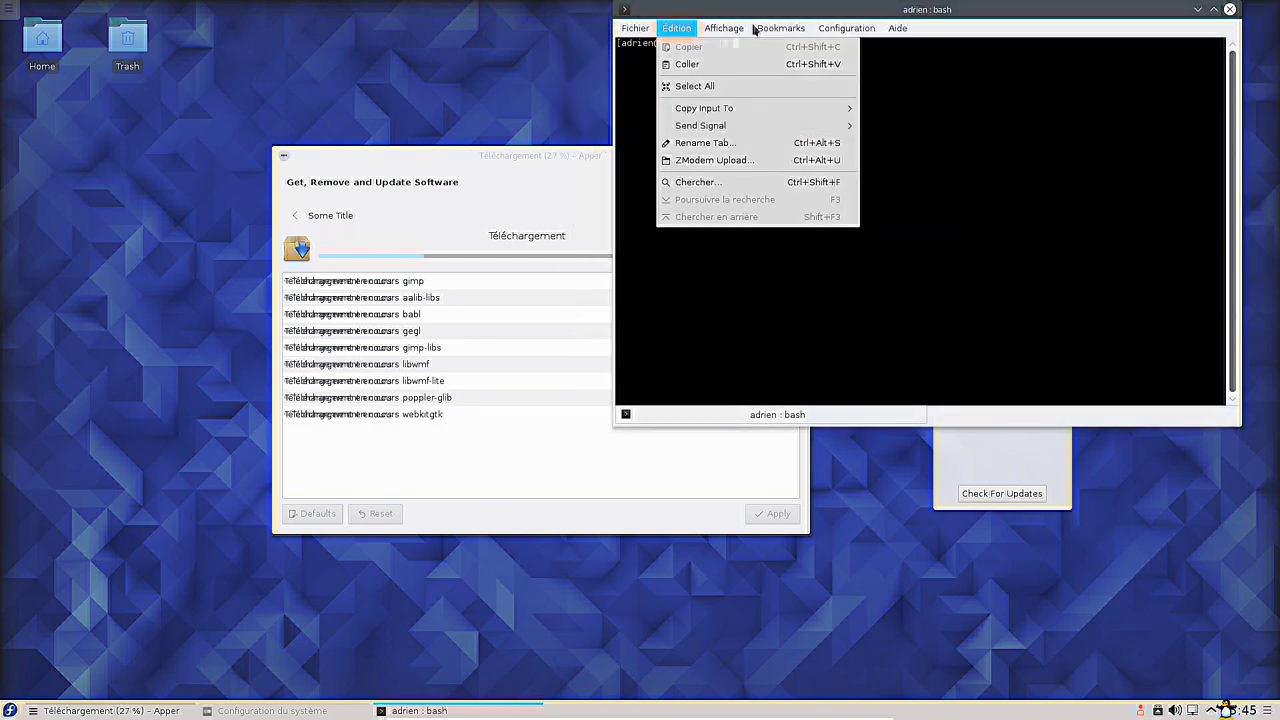
mouse_move(730, 28)
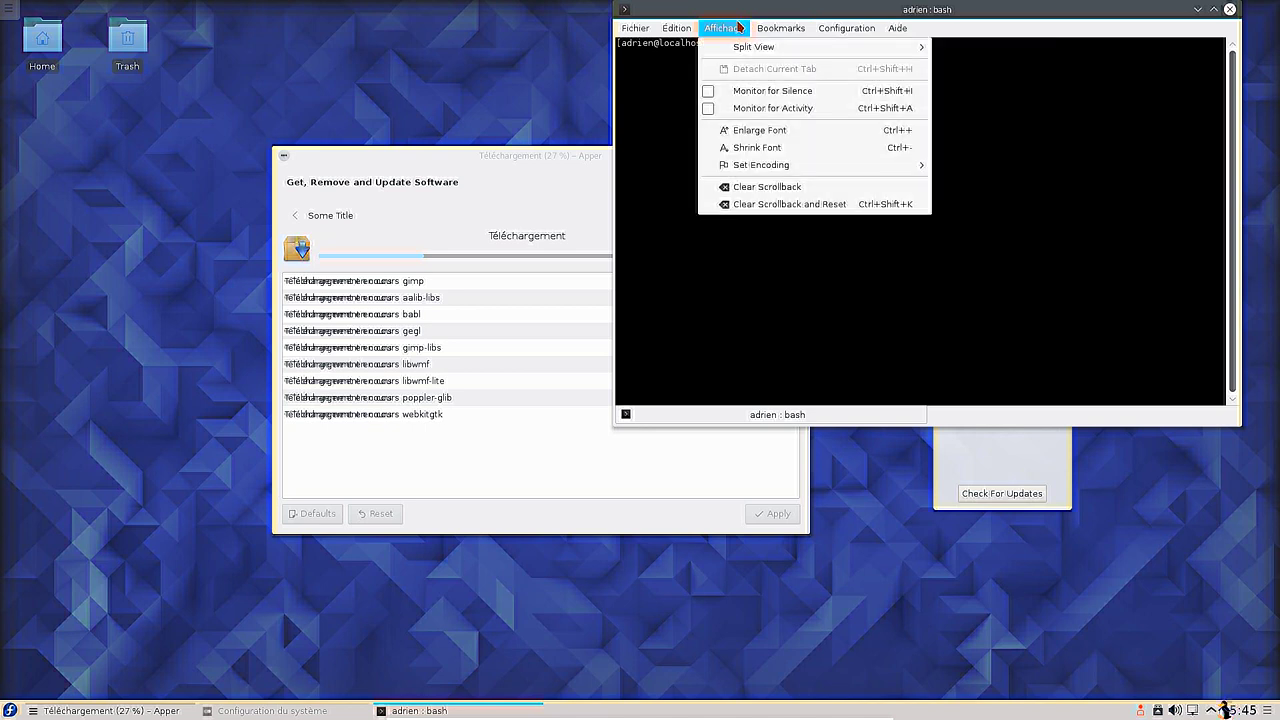
mouse_move(676, 28)
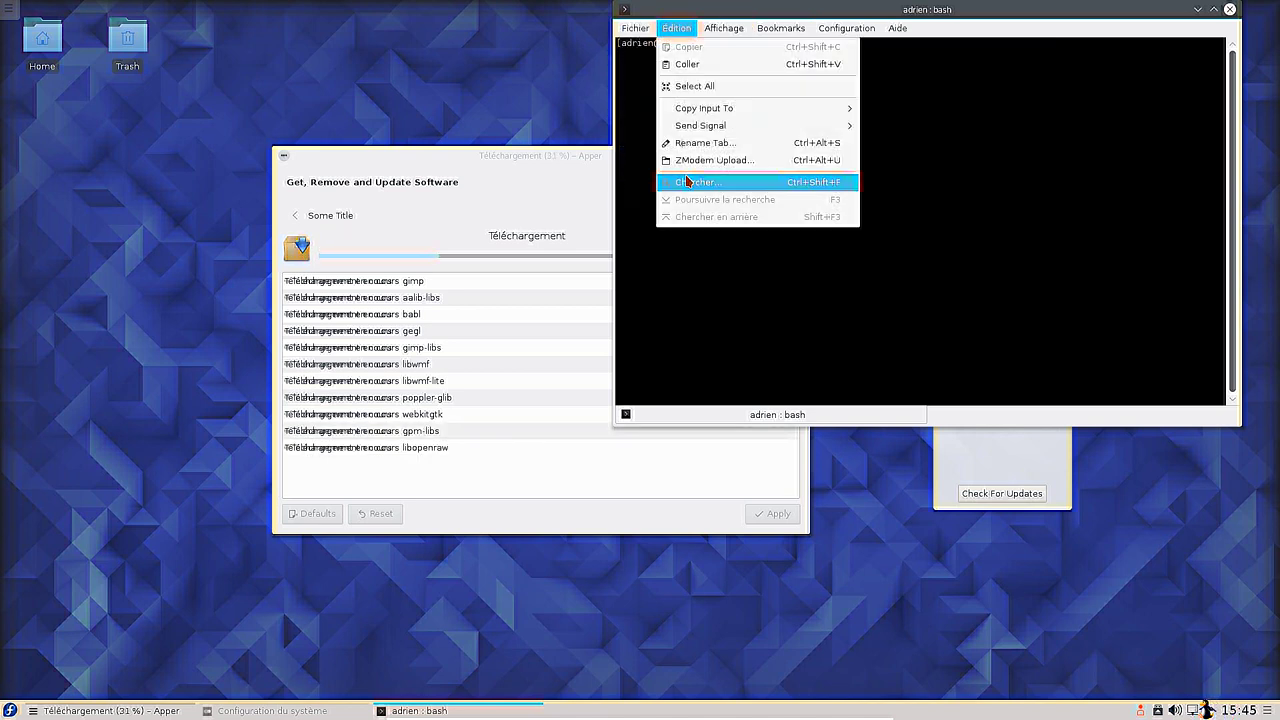
mouse_move(846, 28)
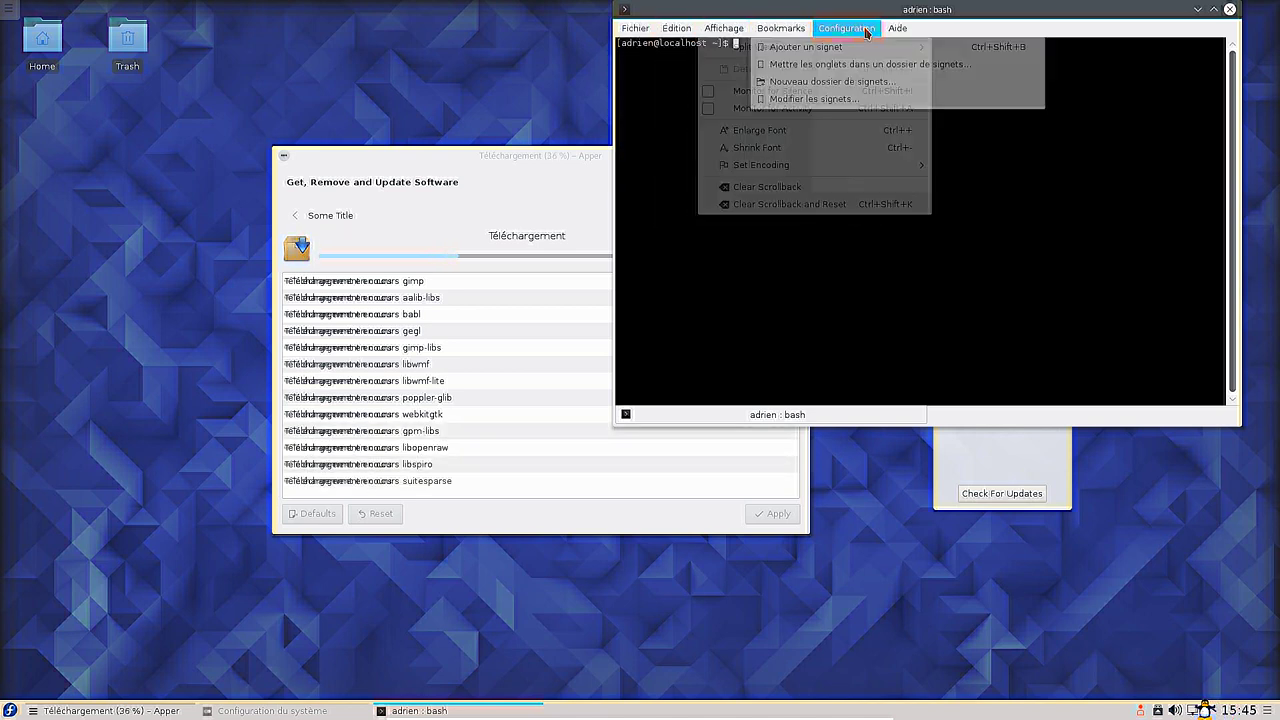
click(871, 48)
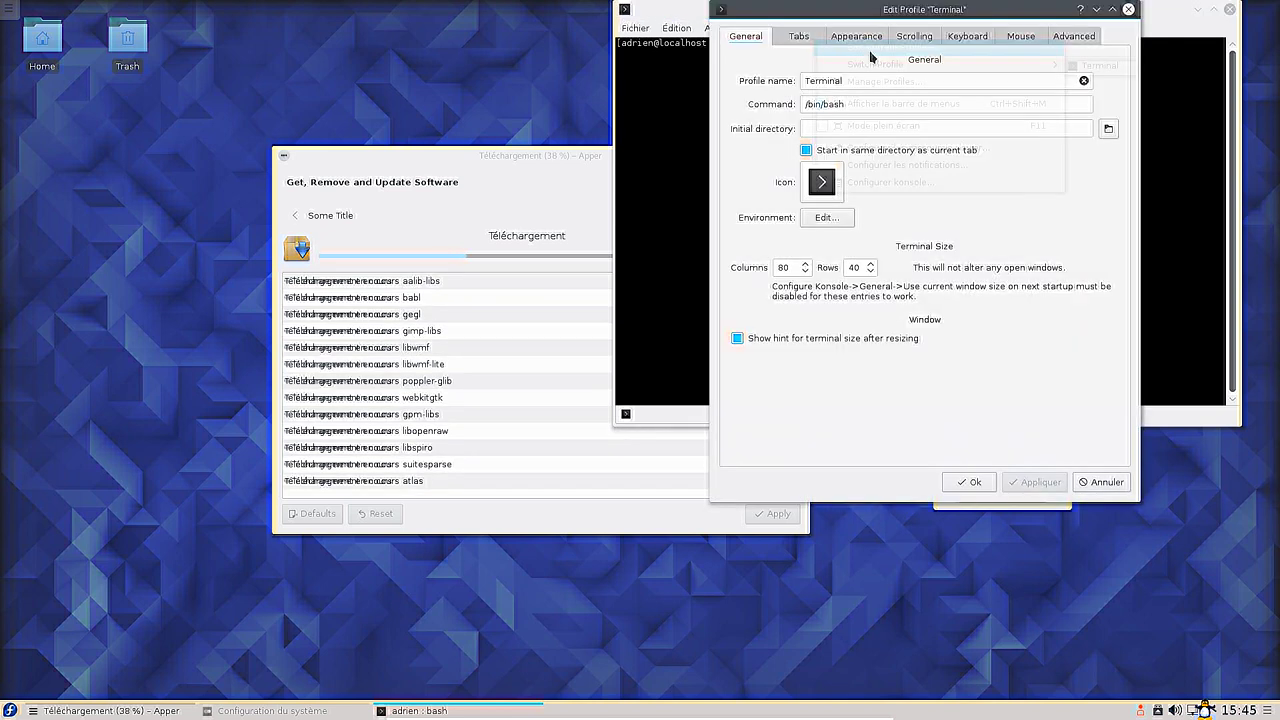
click(857, 36)
scroll(818, 412, up, 6)
click(1035, 483)
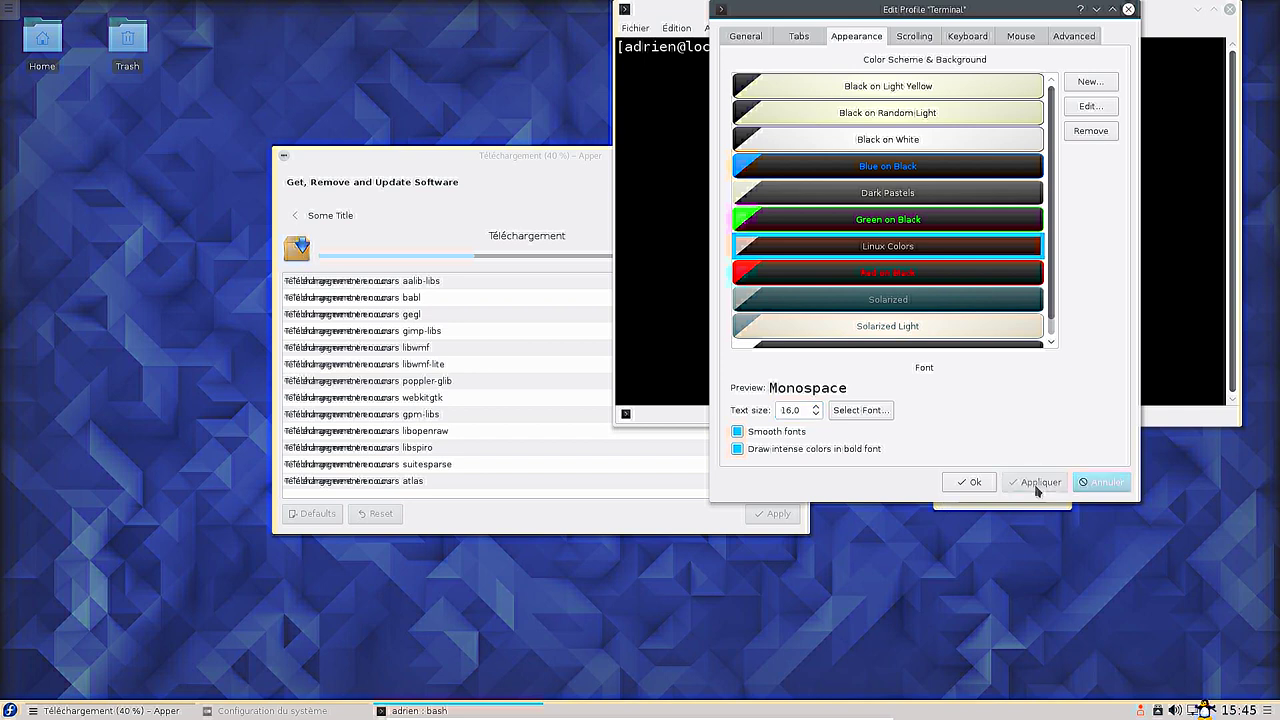
click(966, 483)
Shift the Apper window clear of the terminal, and open the Home folder in Dolphin near the middle of the desktop
drag(455, 160, 185, 240)
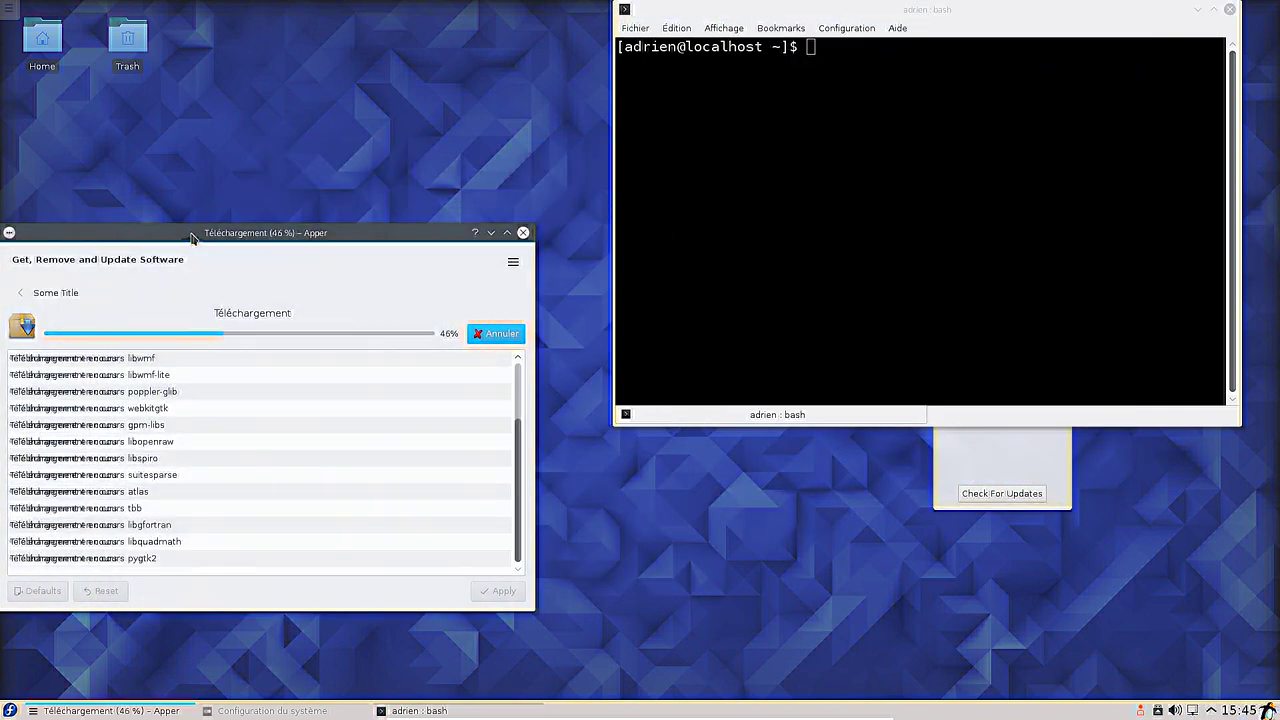
click(47, 52)
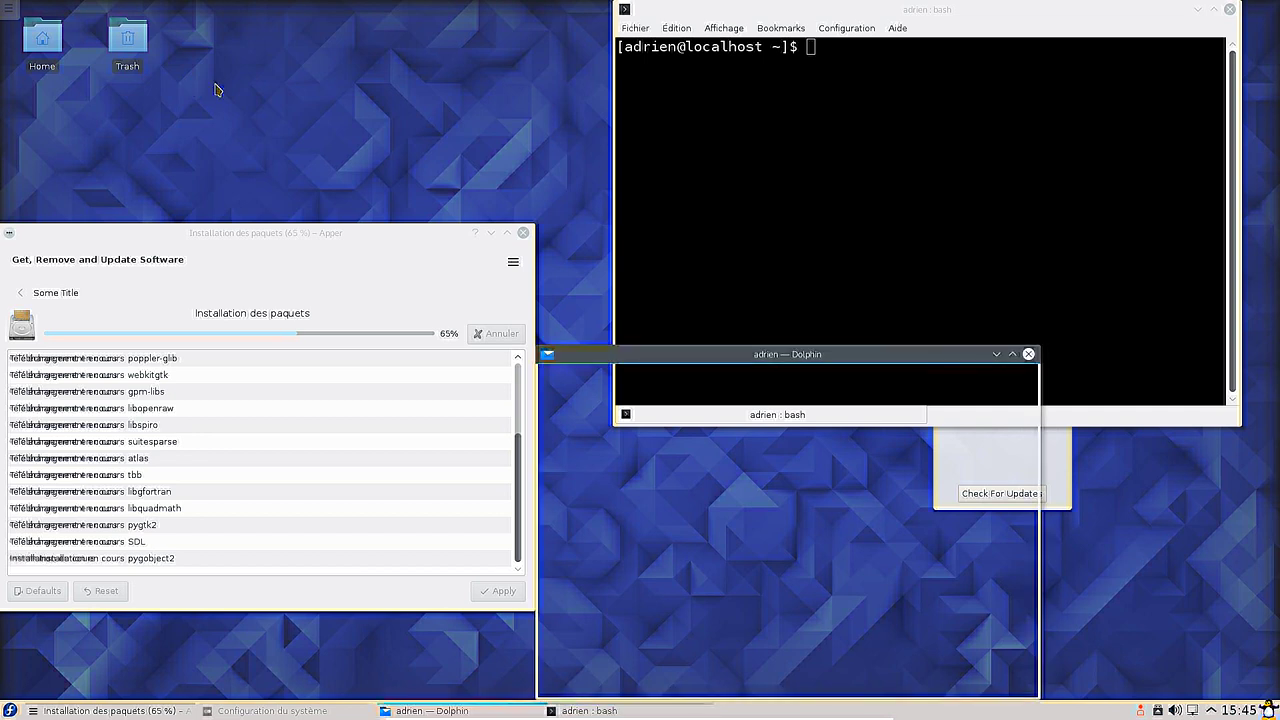
drag(846, 313, 683, 140)
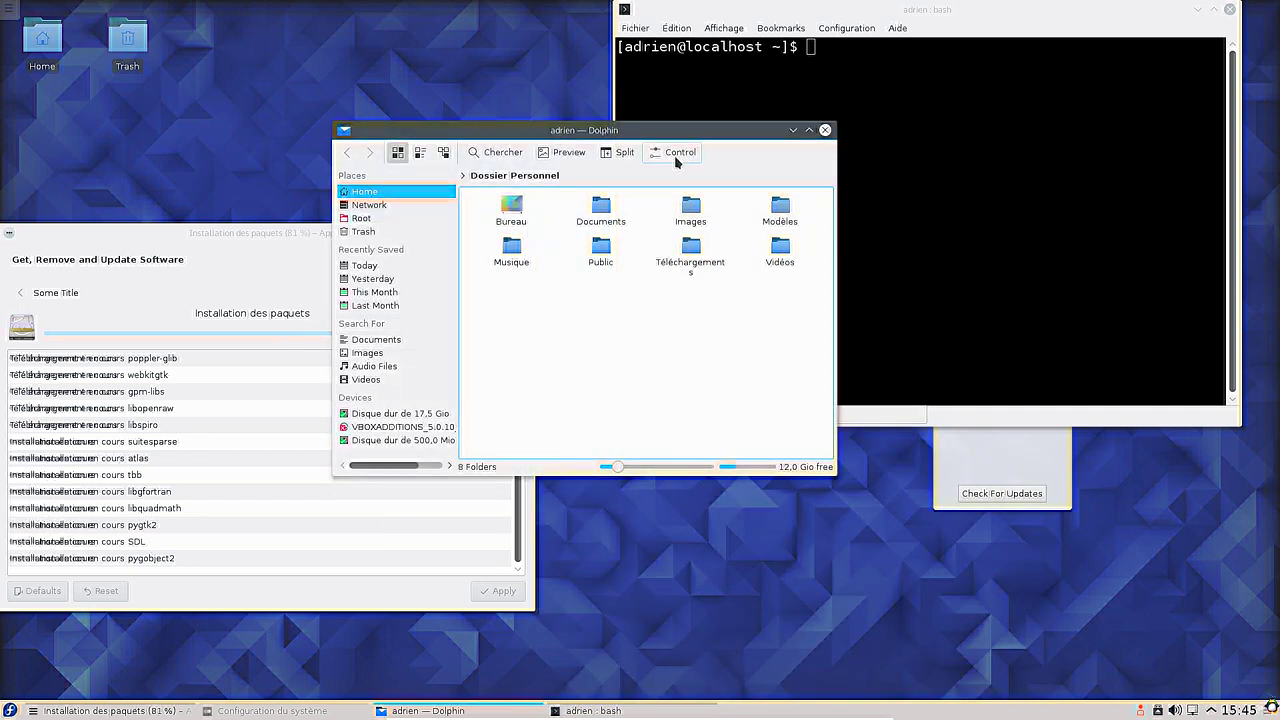
Enable the menu bar in Dolphin and close the file manager
click(677, 155)
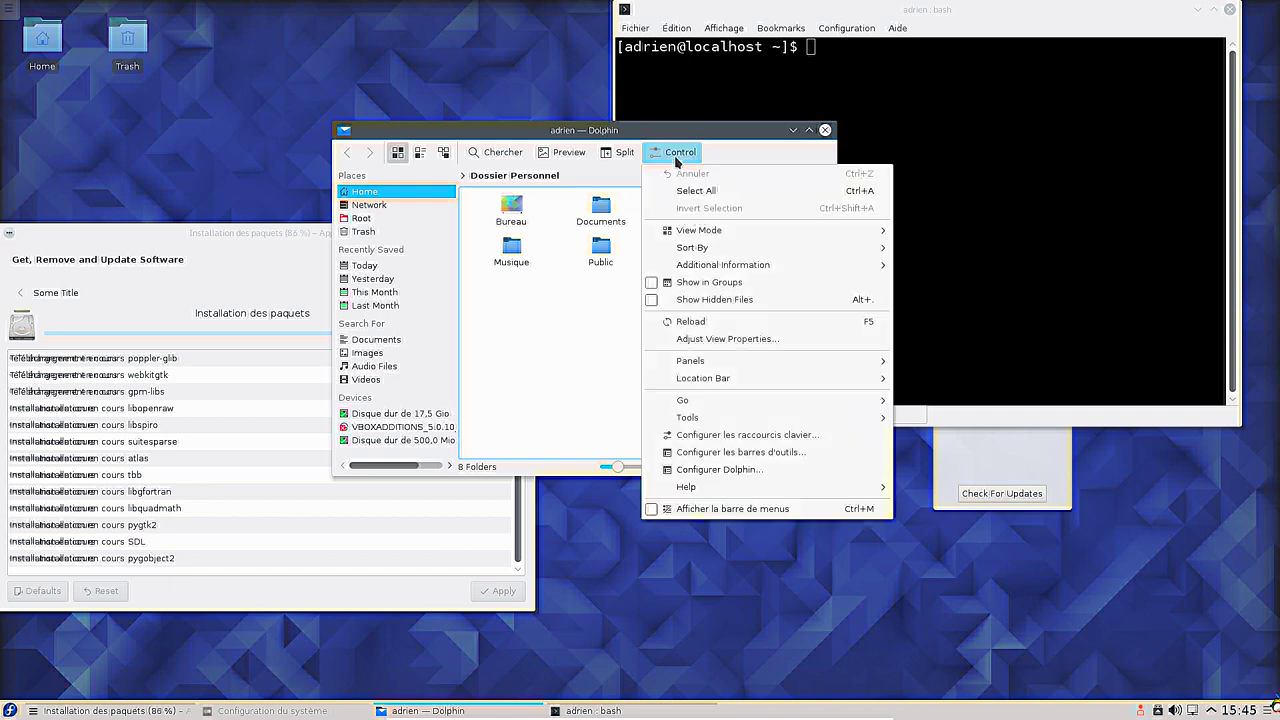
click(727, 510)
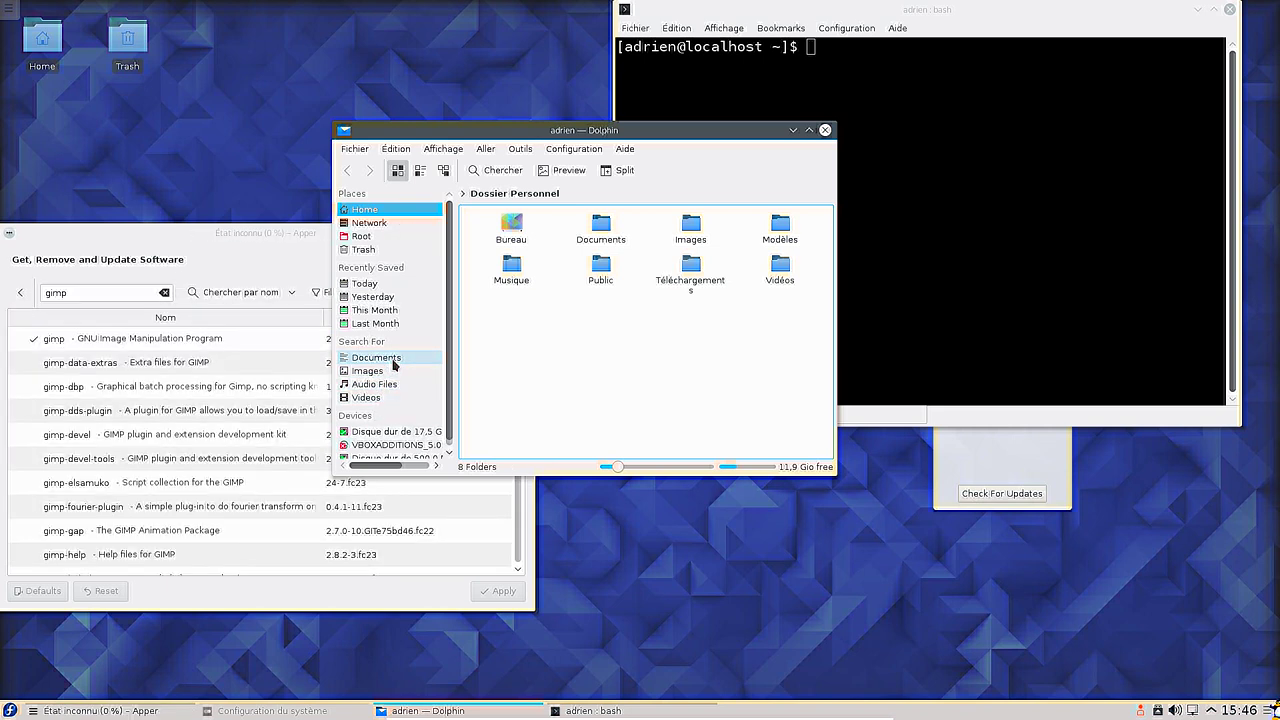
click(825, 130)
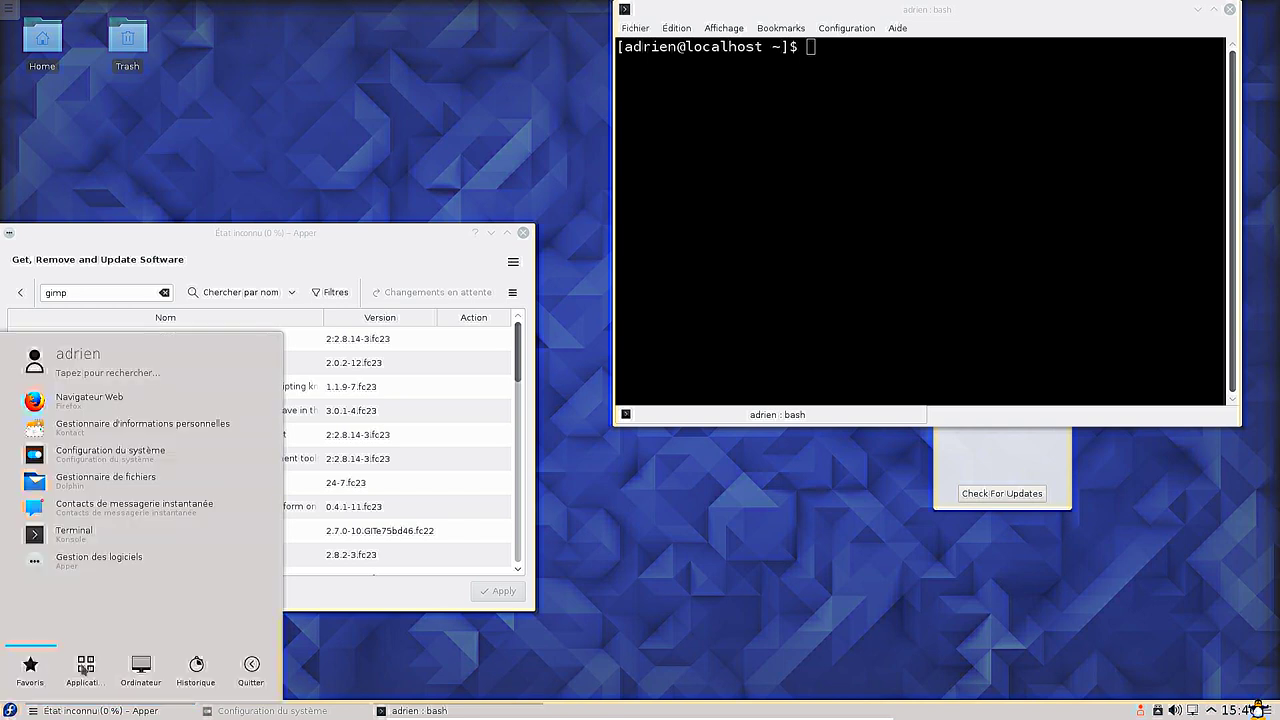
Launch the GIMP image editor from the Graphisme applications and switch it to single-window mode
click(84, 666)
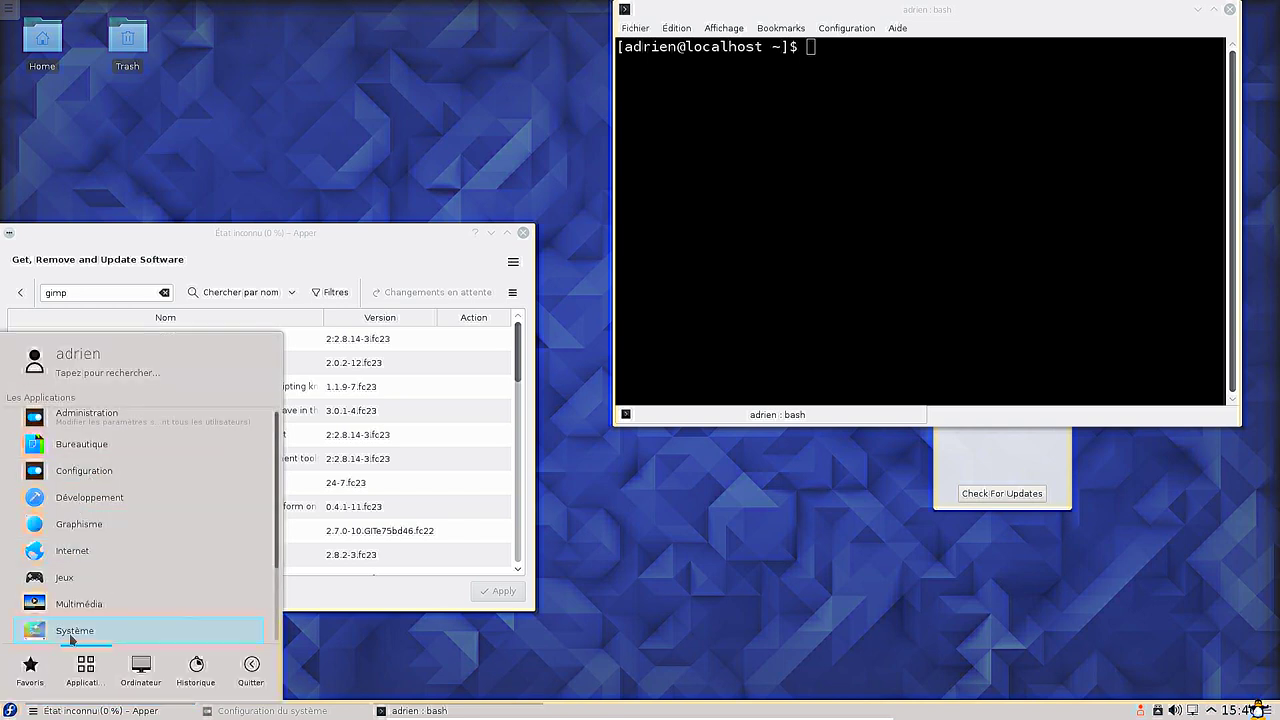
click(86, 526)
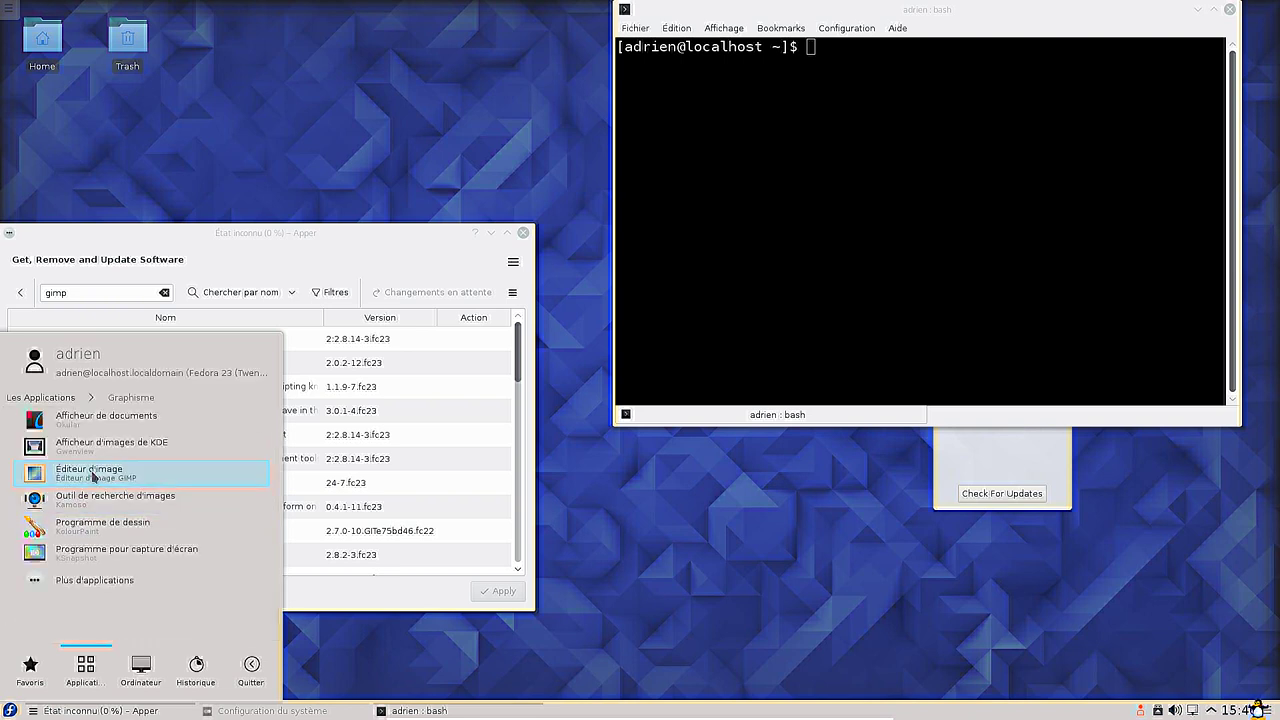
click(91, 483)
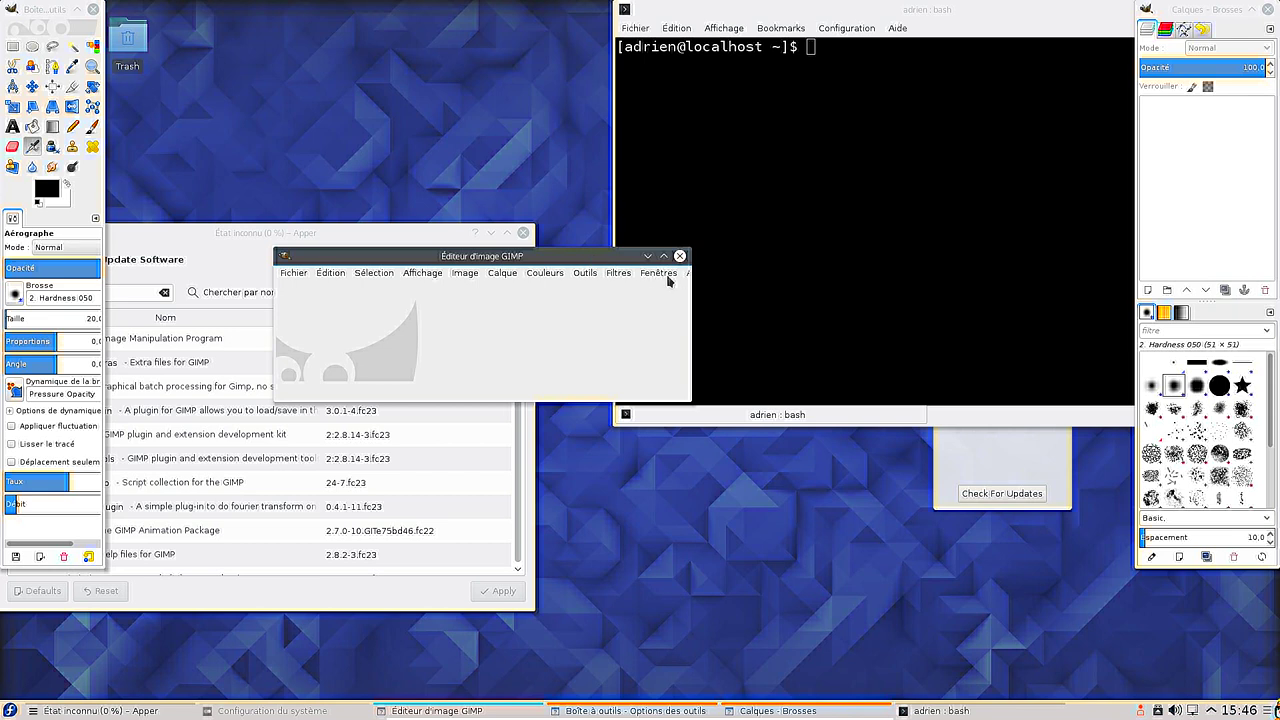
click(658, 276)
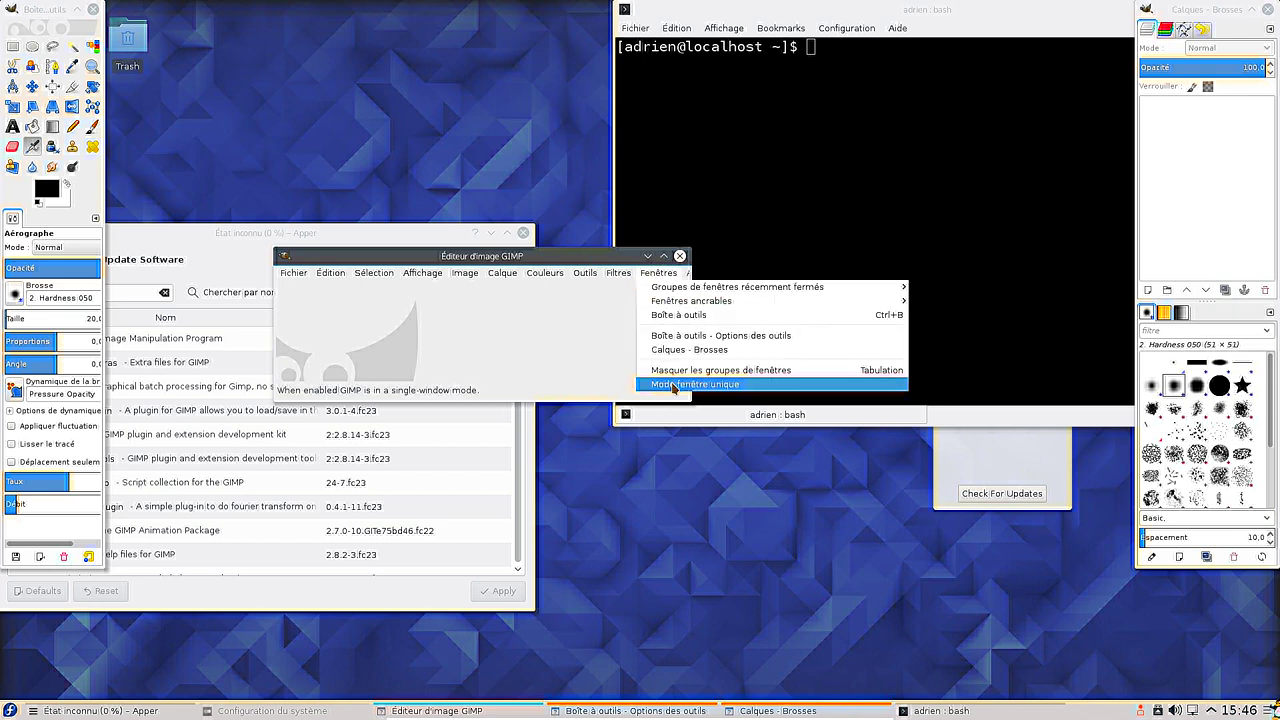
click(673, 384)
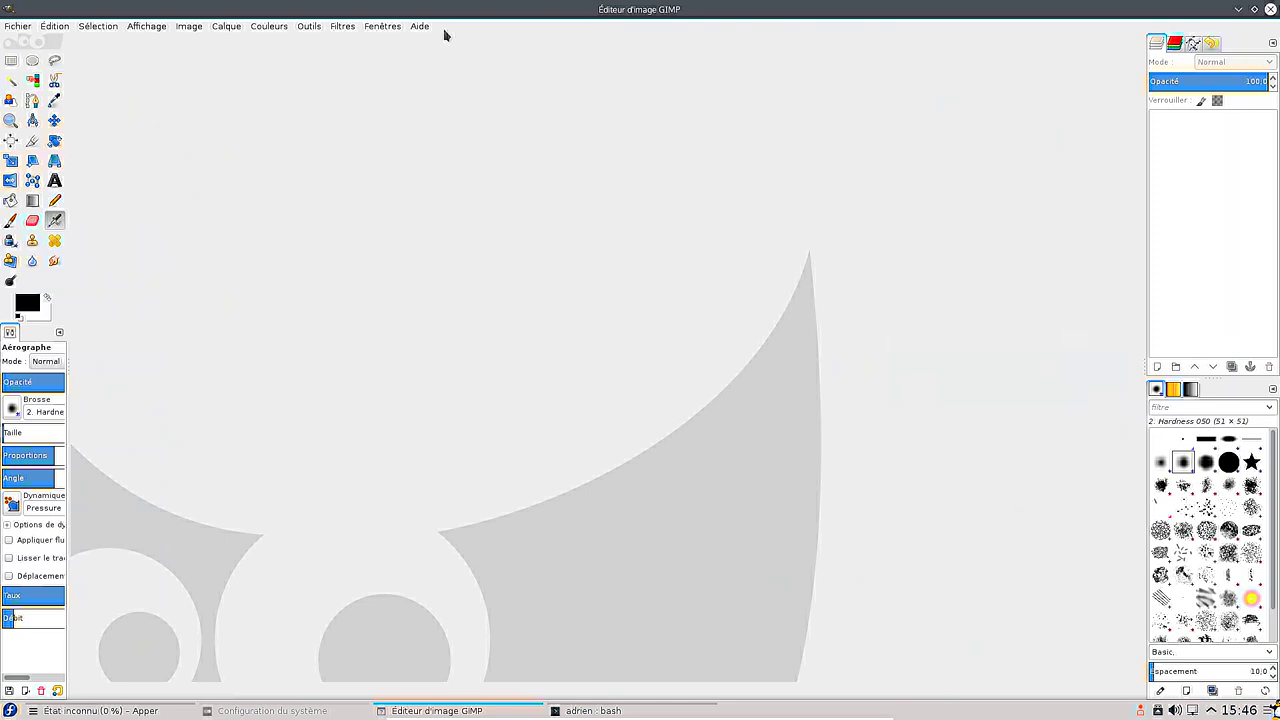
Check GIMP's version in its About dialog, and close the dialog and the program
click(433, 28)
click(450, 84)
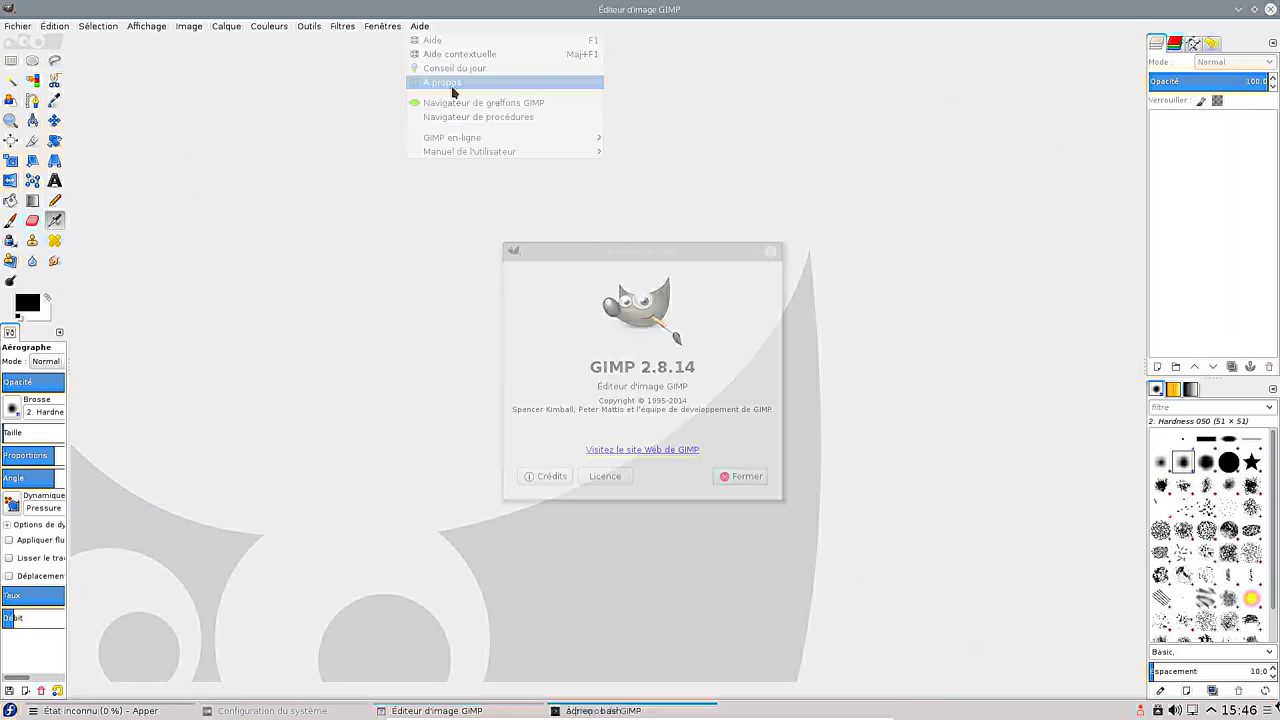
click(745, 477)
click(1270, 9)
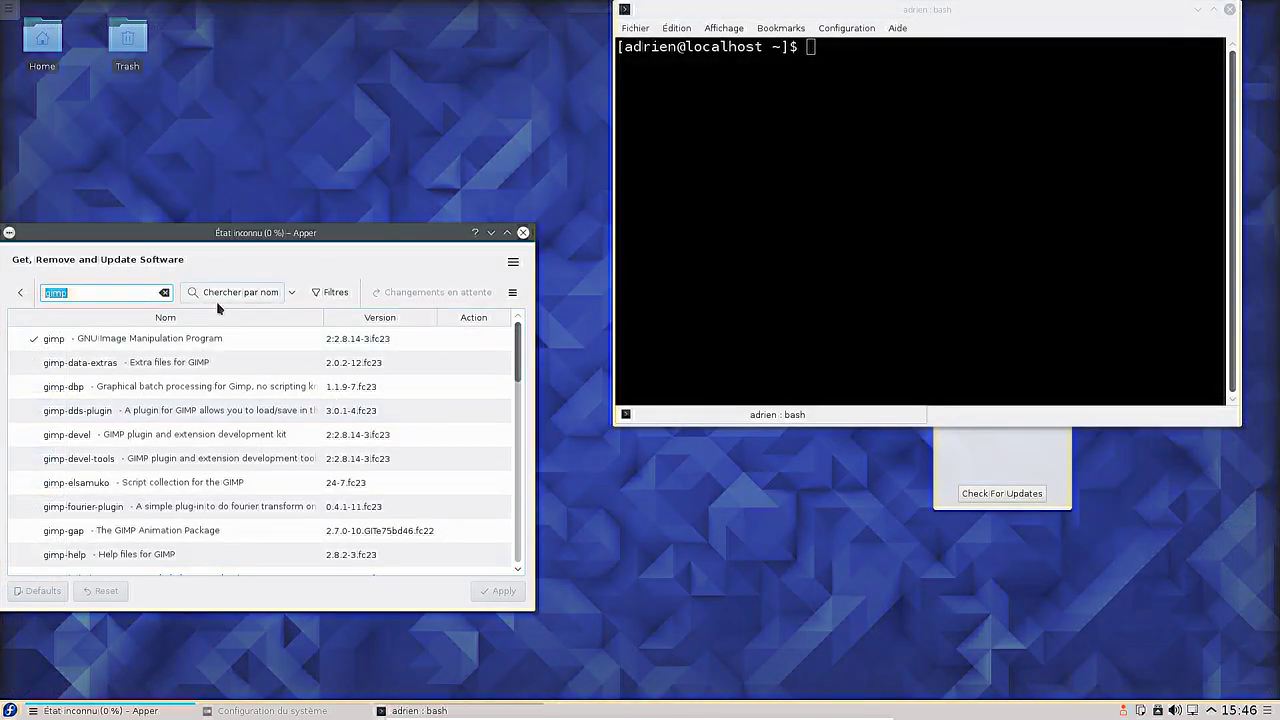
Search for the calligra packages in Apper
text(call)
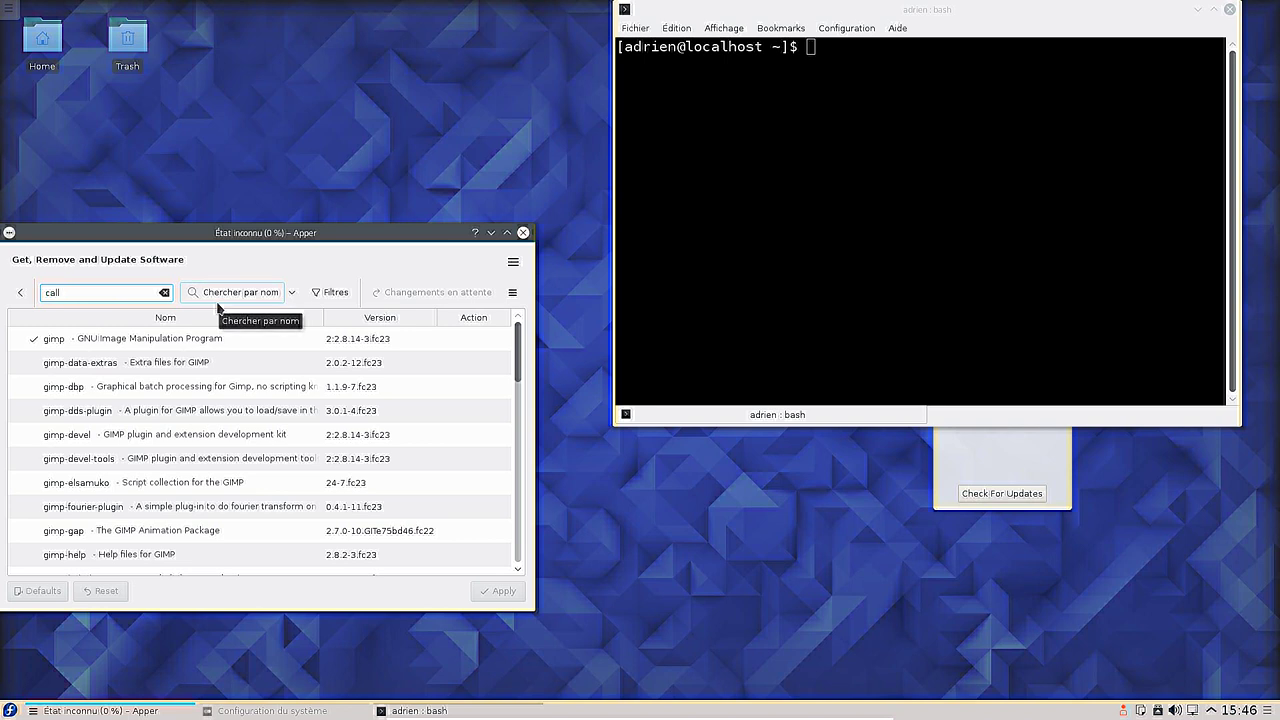
text(igra)
key(Return)
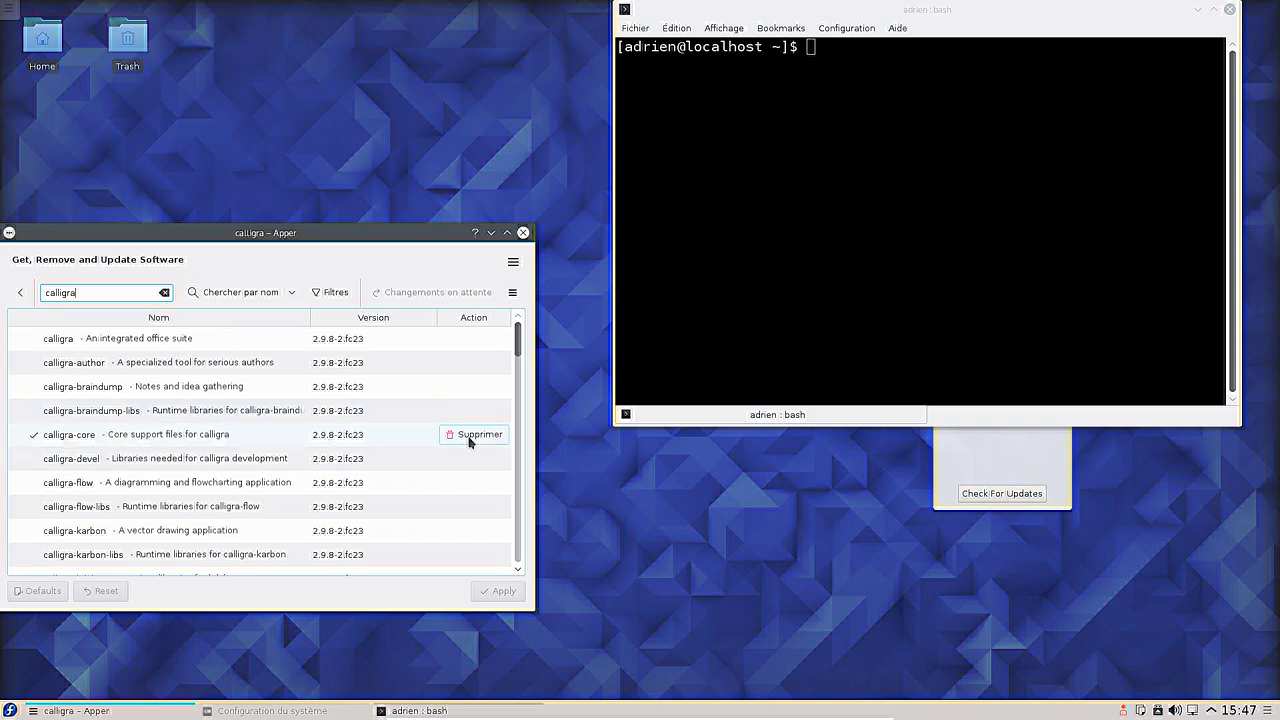
Mark the installed packages calligra-core, calligra-kdchart and calligra-l10n for removal
click(469, 440)
drag(520, 344, 520, 371)
click(458, 390)
scroll(455, 380, down, 4)
click(452, 366)
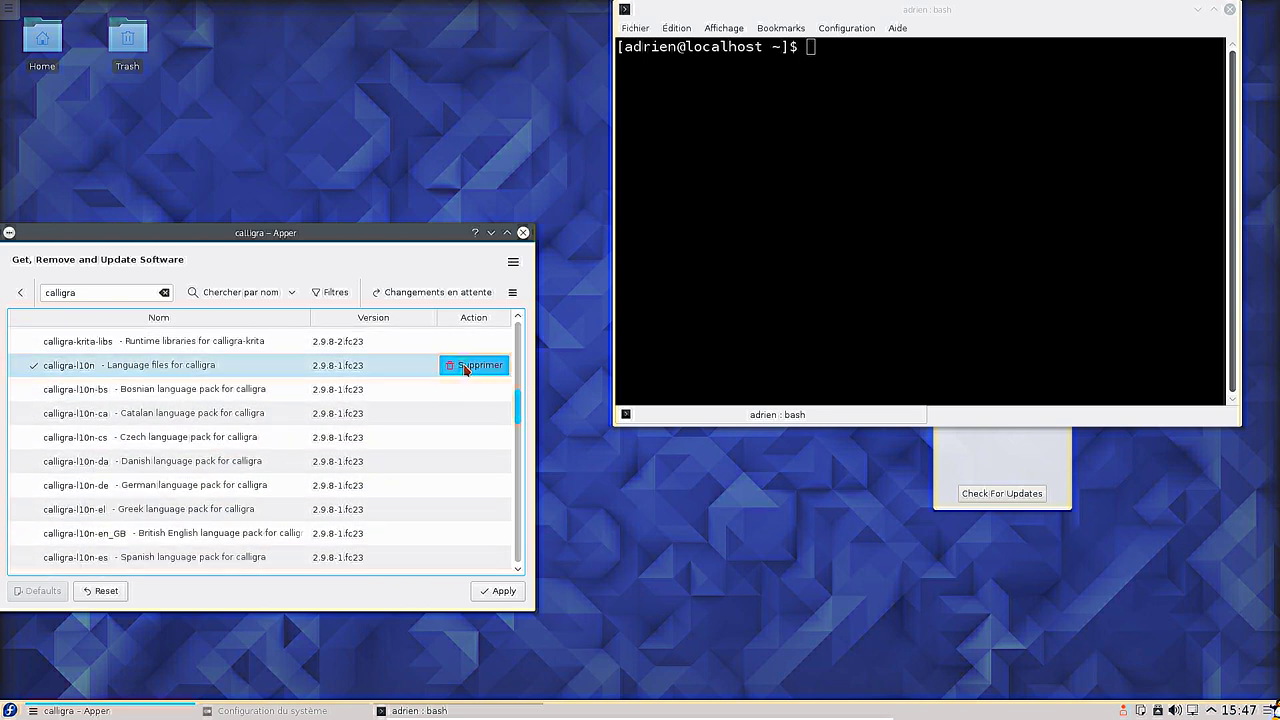
Filter the results to installed packages only and mark the remaining ones, from calligra-libs through calligra-words-libs, for removal
drag(517, 400, 517, 507)
click(330, 292)
mouse_move(350, 311)
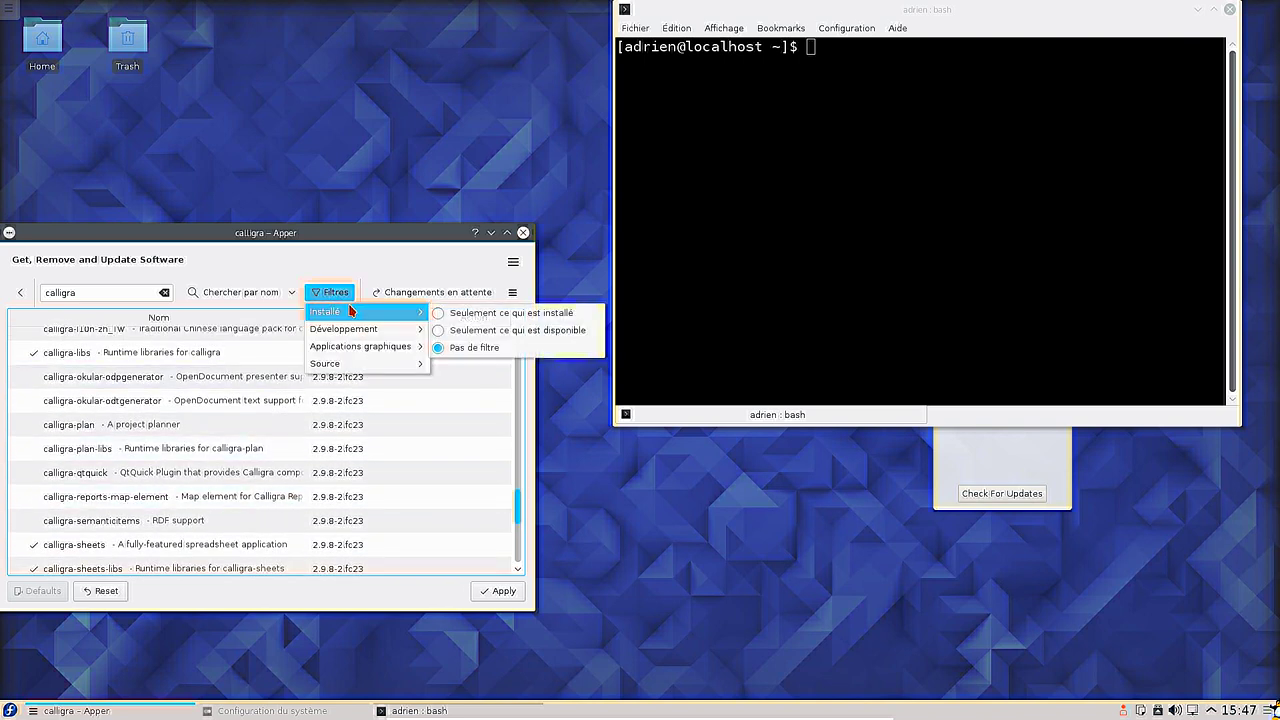
click(516, 313)
click(487, 414)
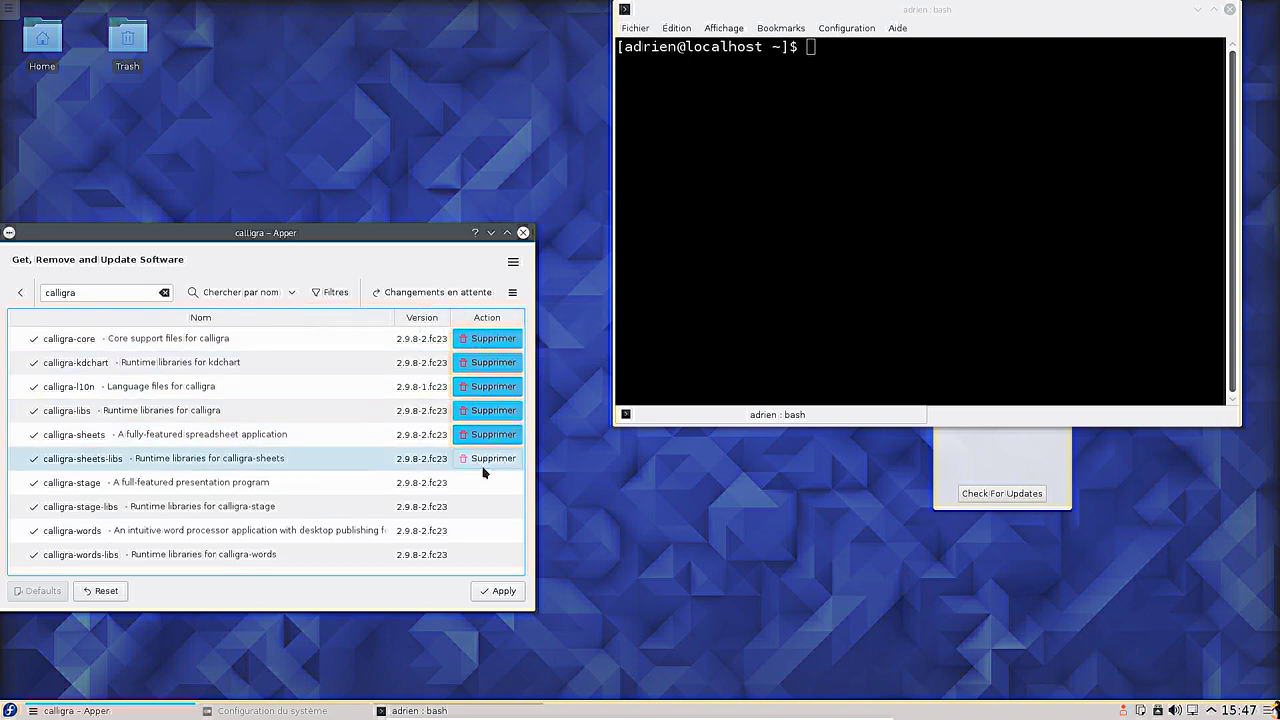
click(486, 459)
click(482, 482)
click(478, 506)
click(474, 530)
click(488, 554)
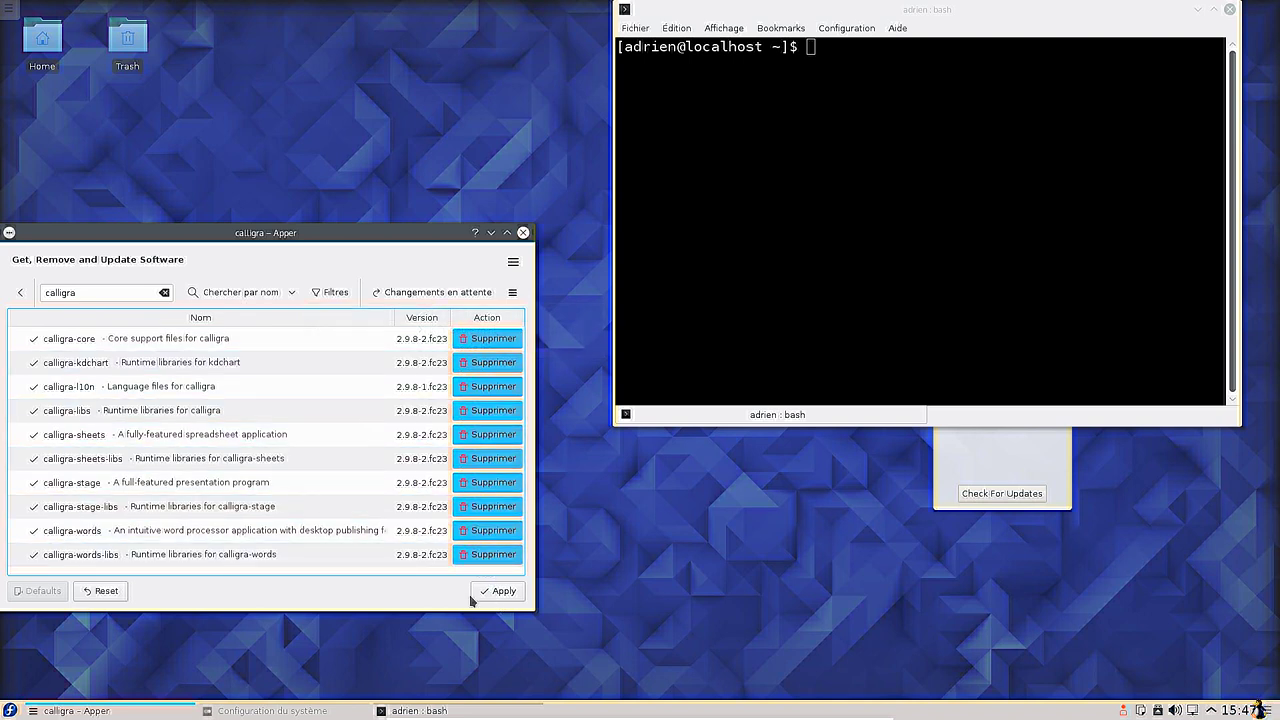
Apply the removal of the marked Calligra packages and authenticate with the account password
click(514, 596)
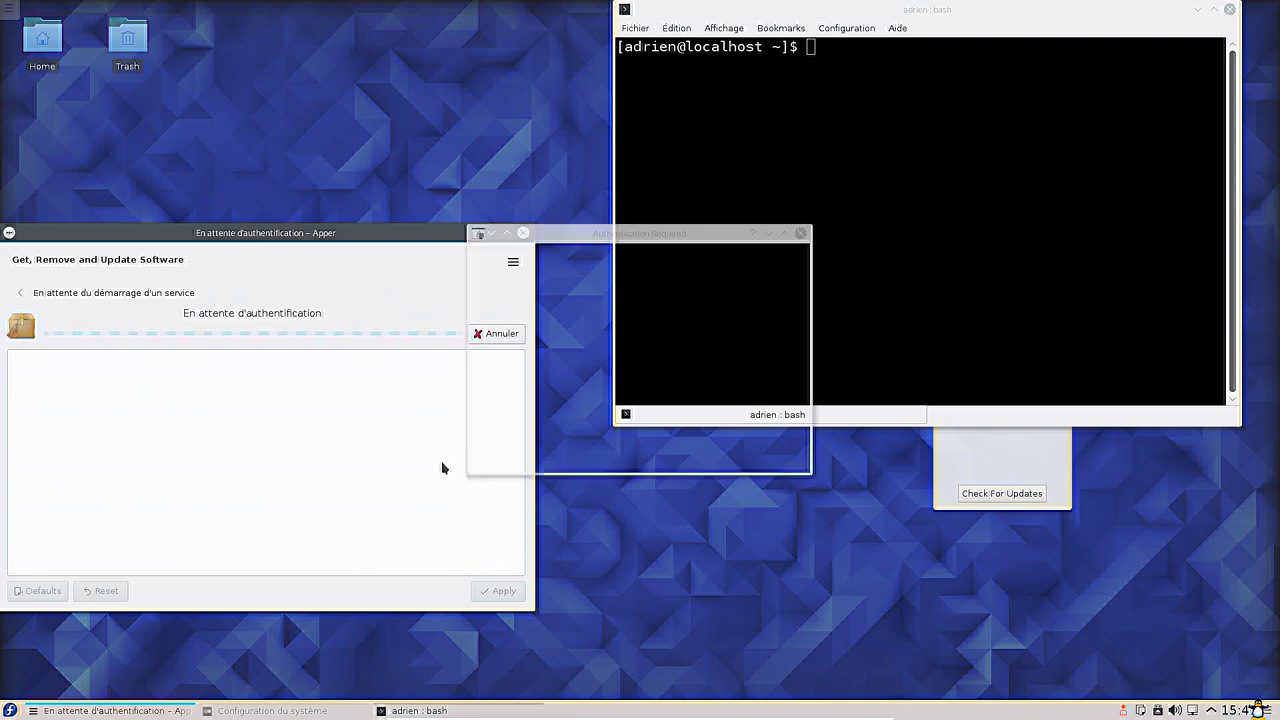
text(••)
key(BackSpace)
key(BackSpace)
key(BackSpace)
key(BackSpace)
text(••••••••)
key(Return)
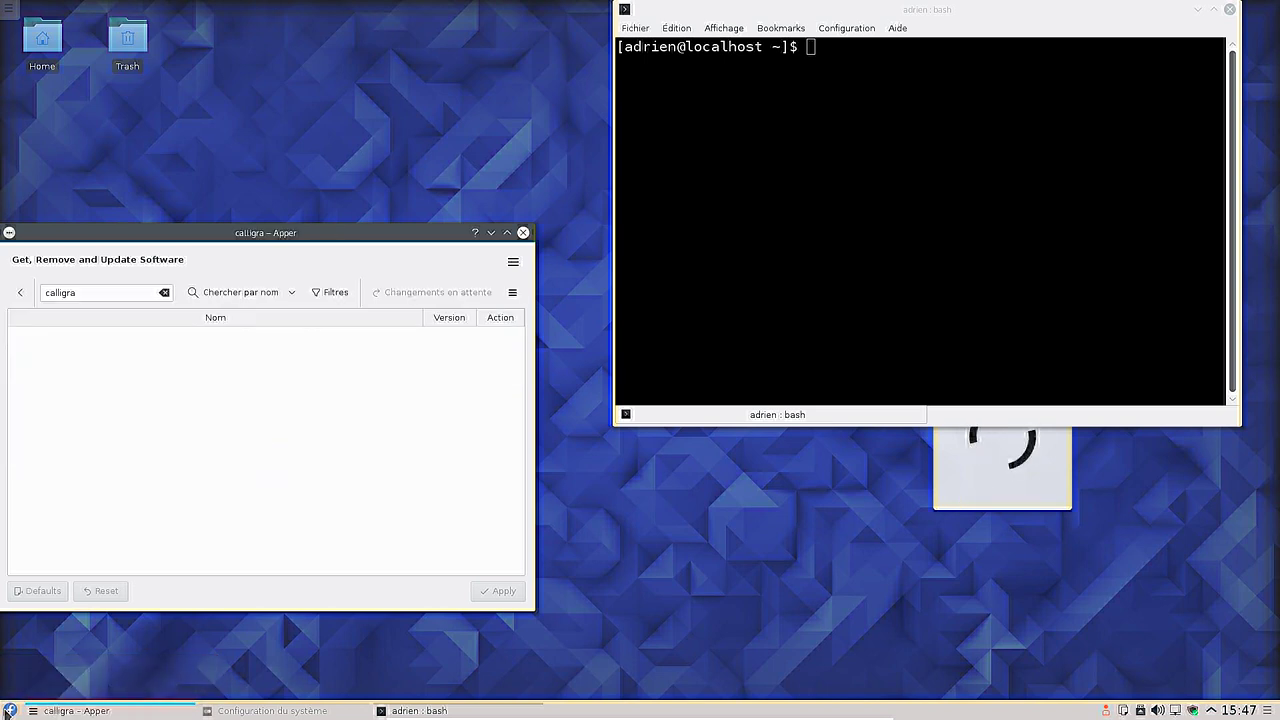
Look through the Bureautique category of the applications launcher to check which office programs are still installed
click(9, 709)
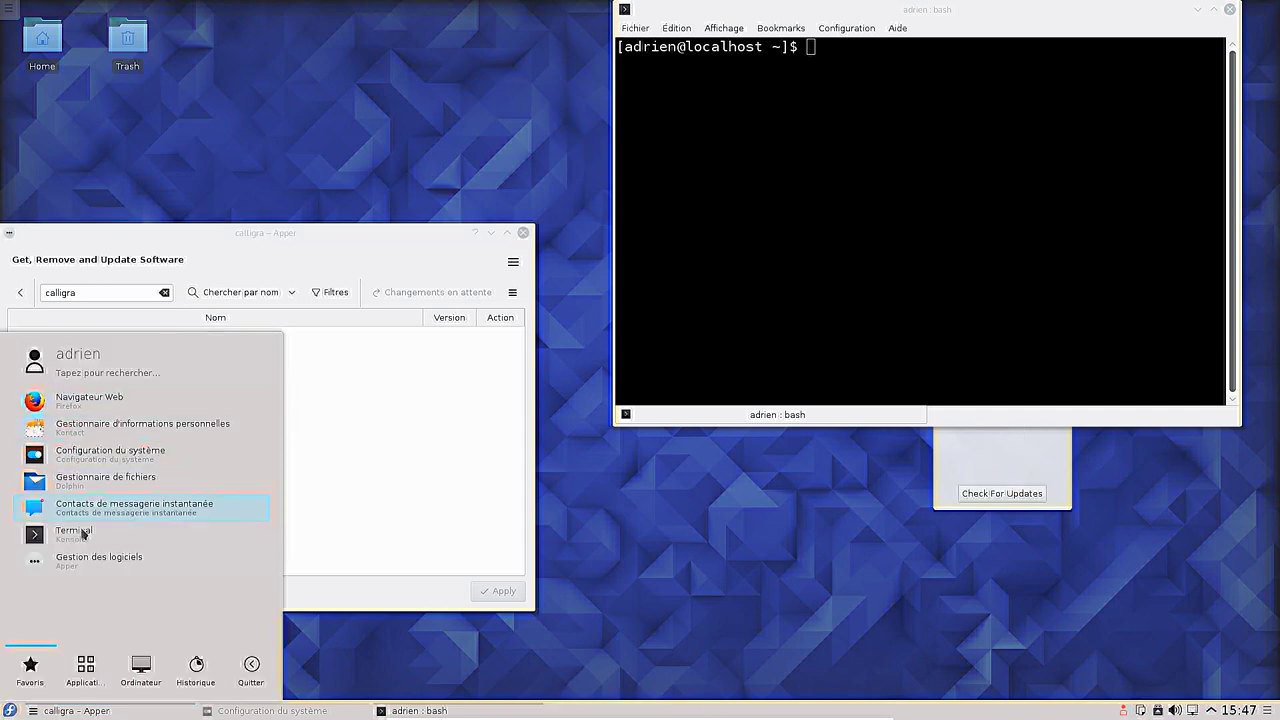
click(86, 670)
click(90, 450)
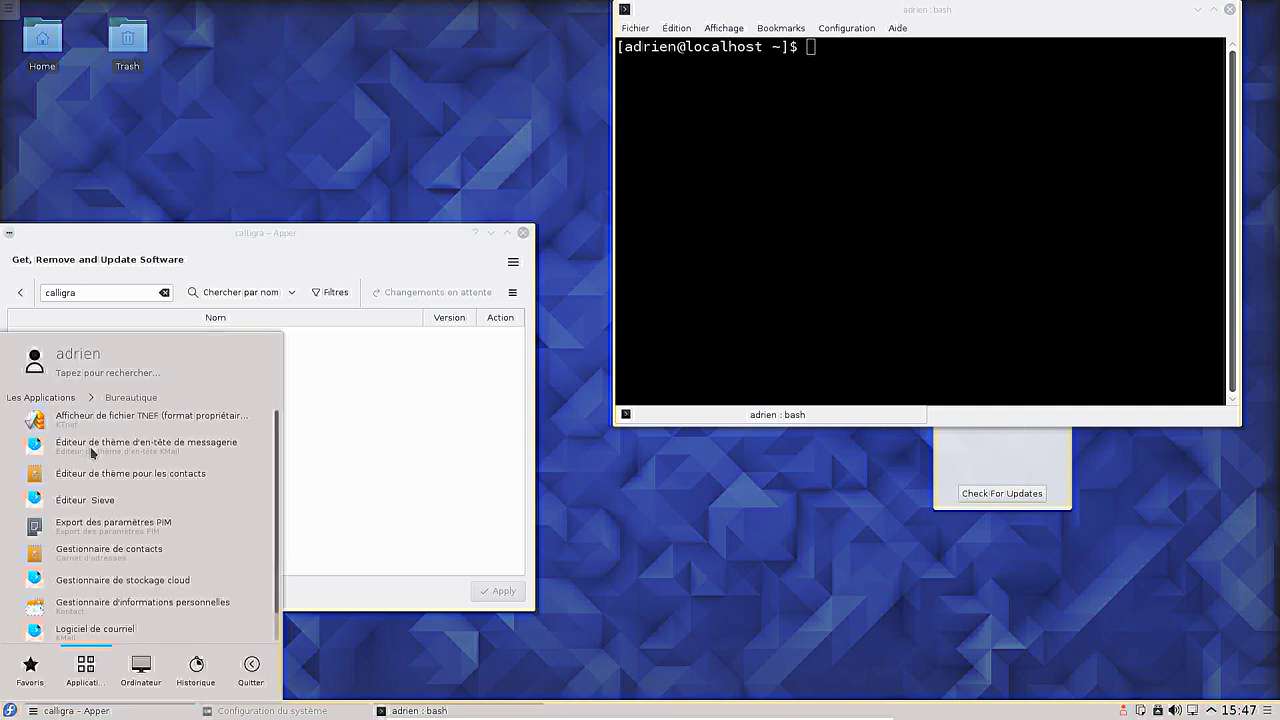
scroll(280, 492, down, 1)
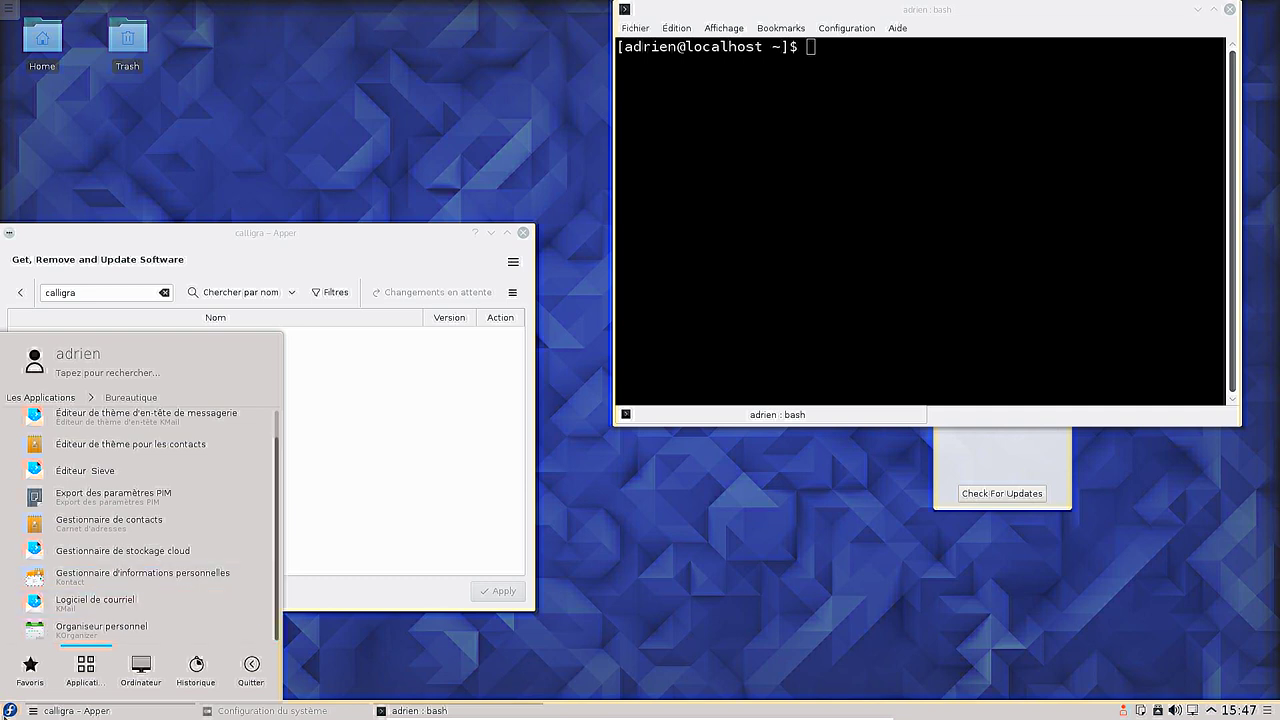
Start a root shell in the terminal with sudo -i and enter the account password
click(780, 277)
click(780, 277)
text(sudo -i)
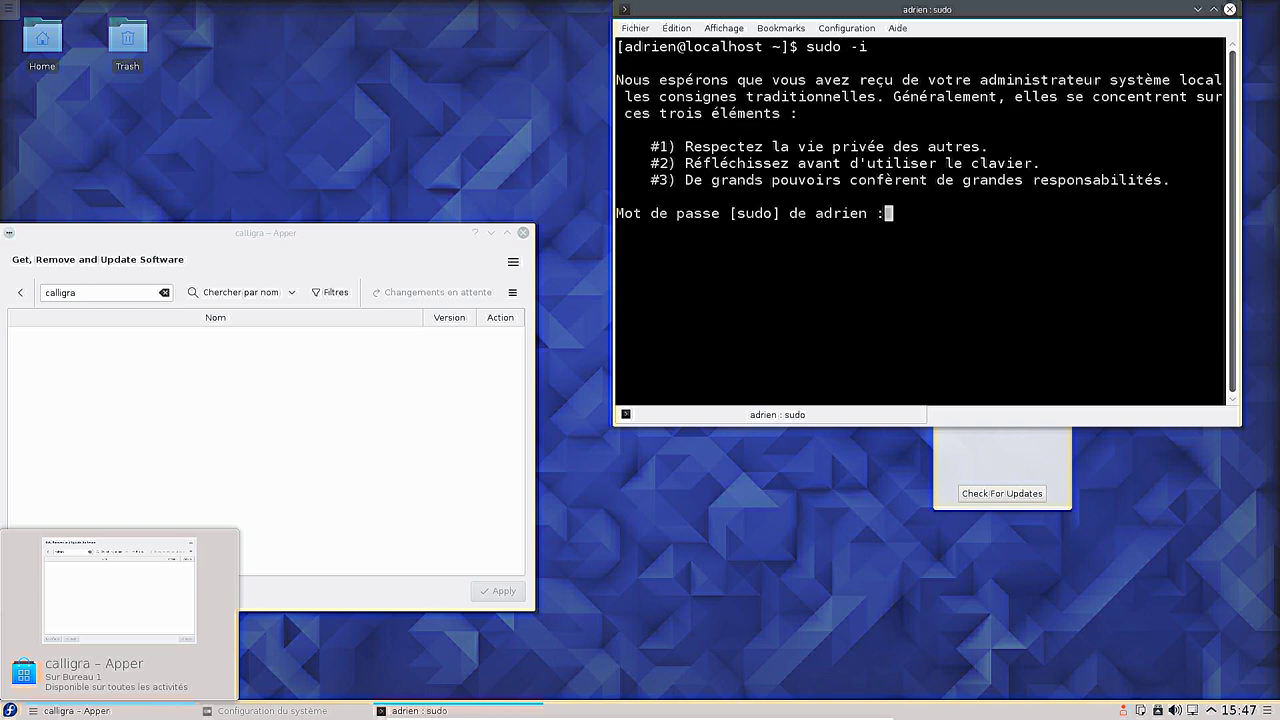
key(Return)
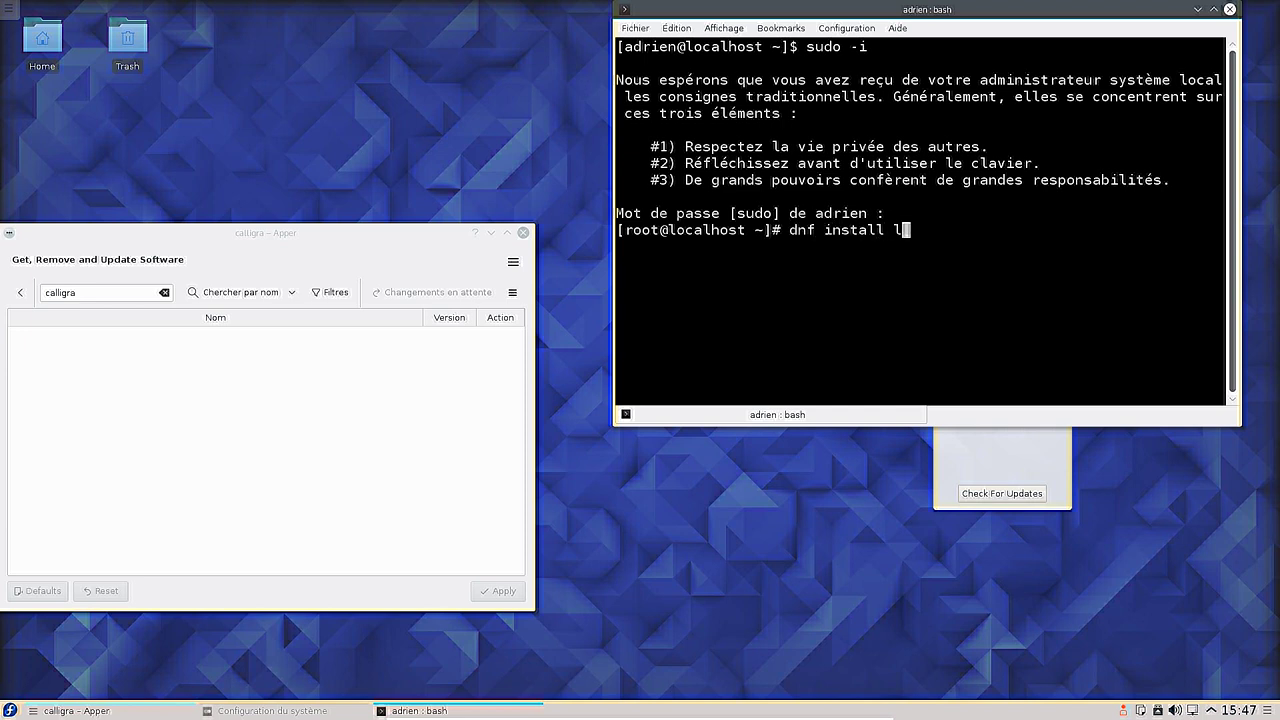
Install LibreOffice from the root shell with dnf install and accept the proposed transaction with o
text(dnf install libreoffi)
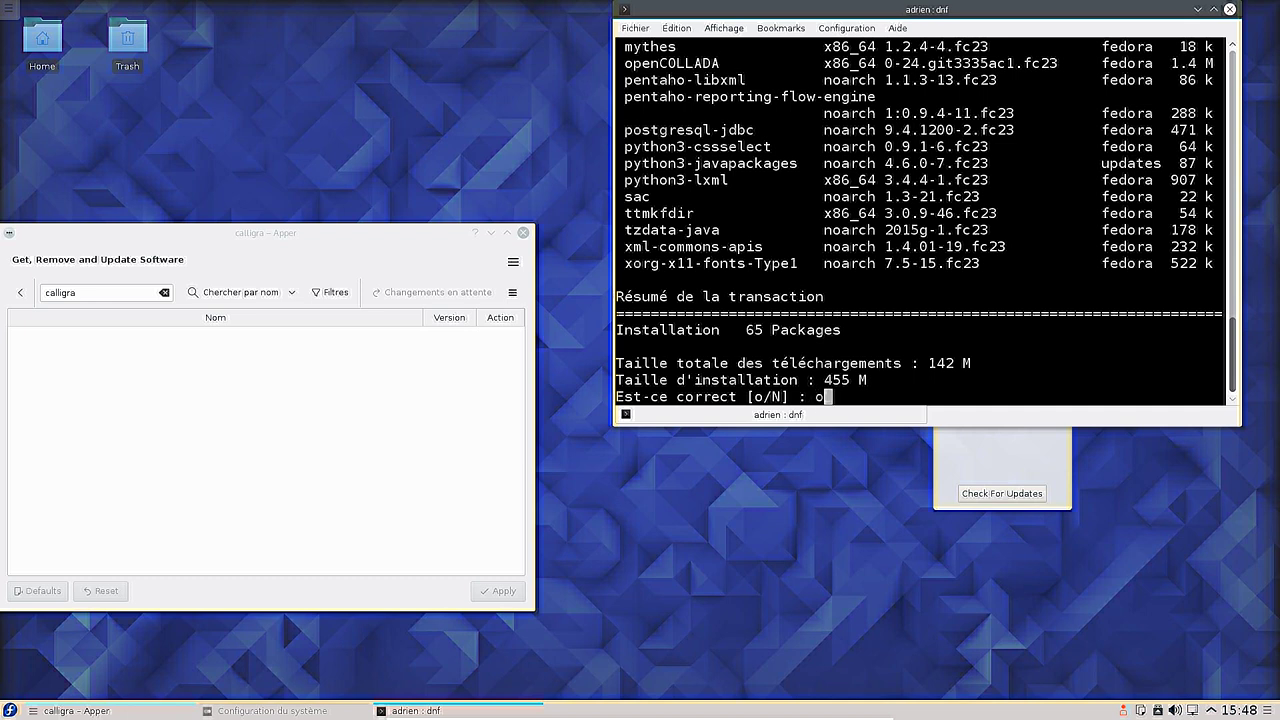
key(Return)
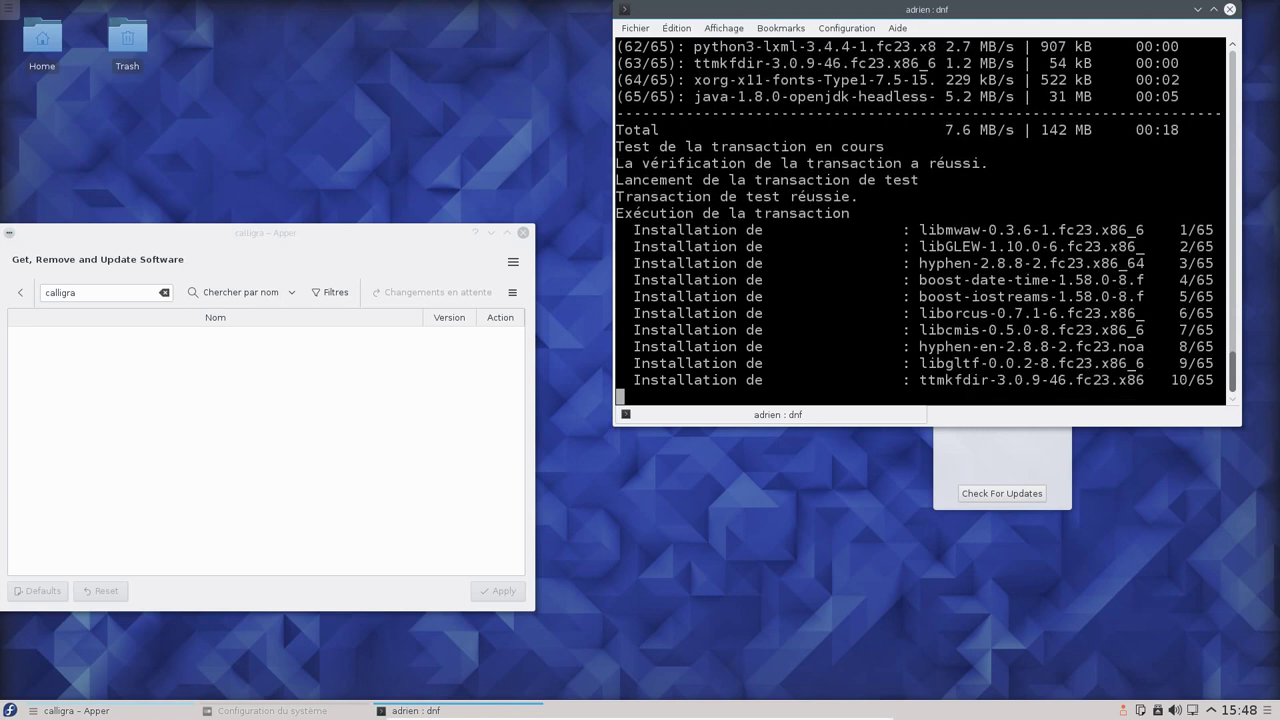
Close the Apper window and move the terminal window toward the middle of the desktop
click(523, 234)
drag(785, 15, 436, 68)
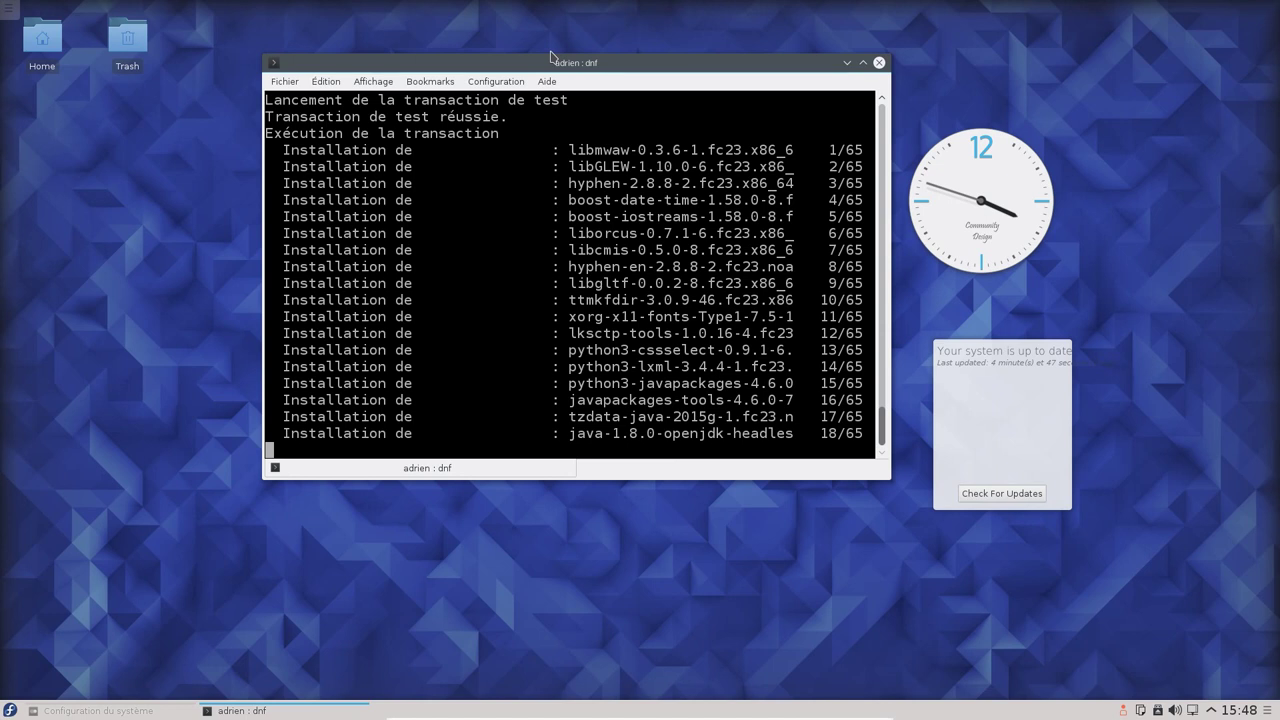
drag(550, 58, 520, 72)
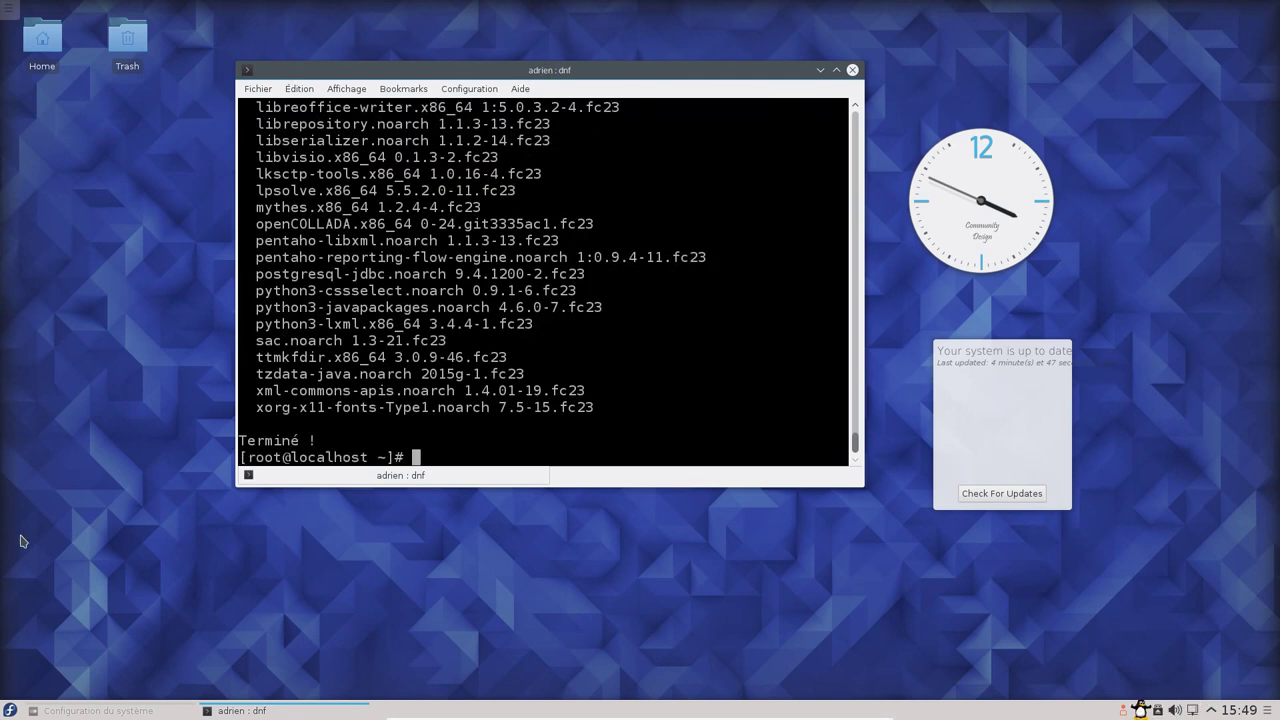
Launch LibreOffice Impress from the Bureautique category of the applications launcher
click(9, 710)
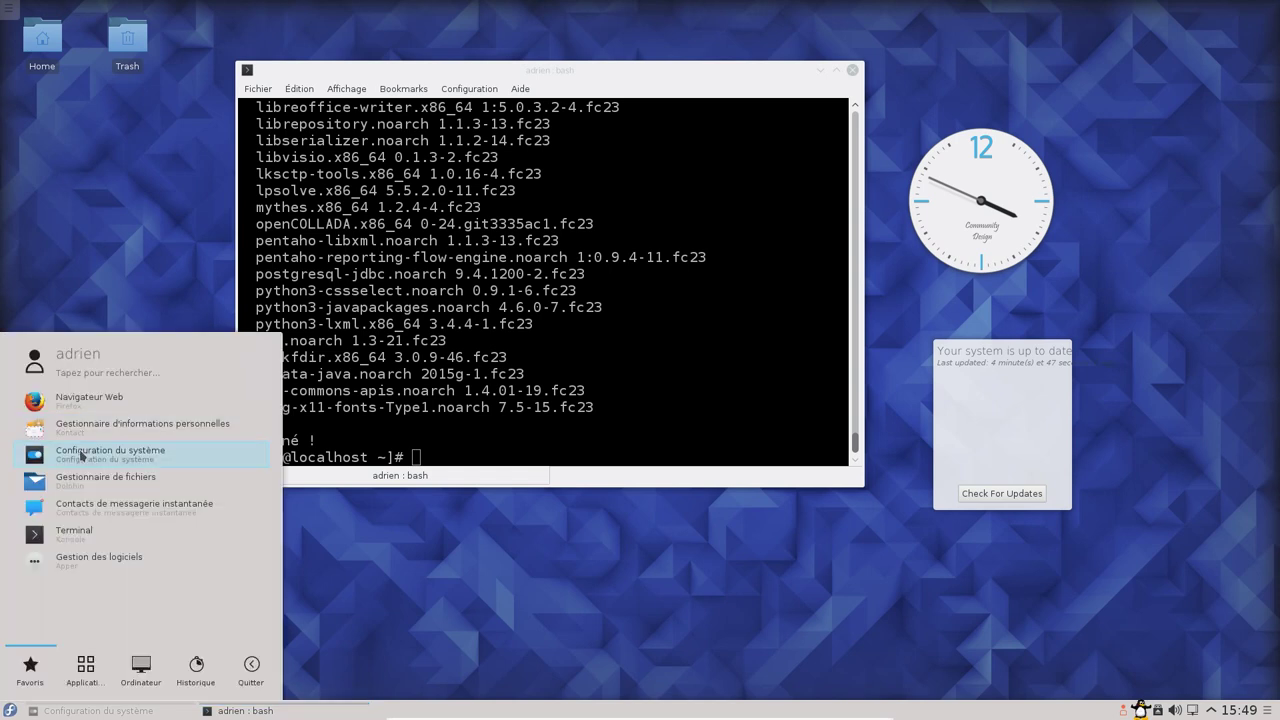
click(90, 662)
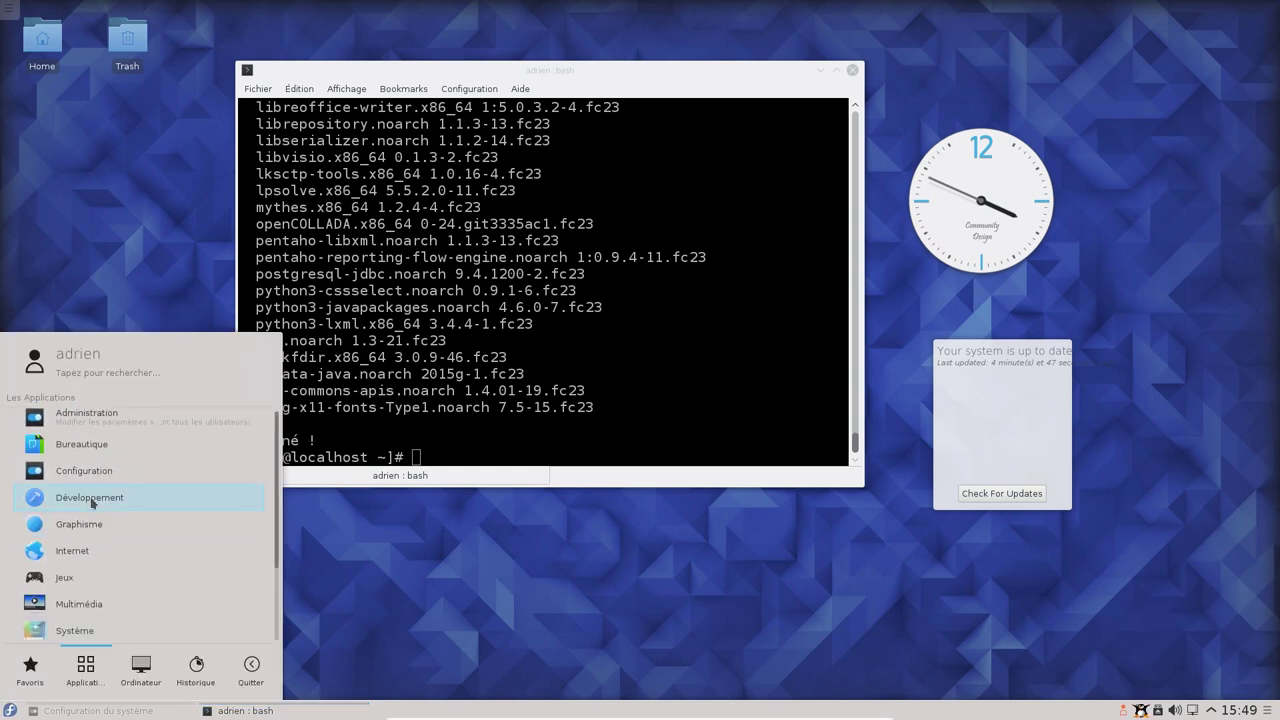
click(82, 444)
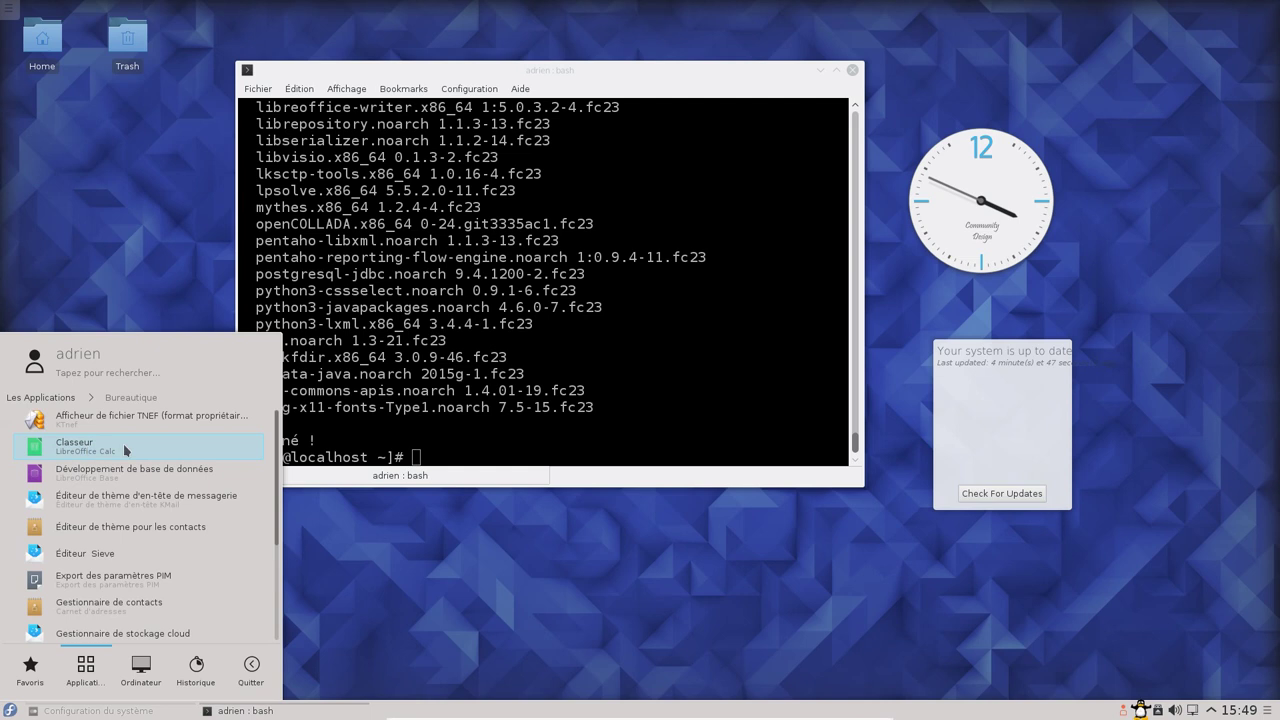
scroll(255, 583, down, 3)
click(237, 583)
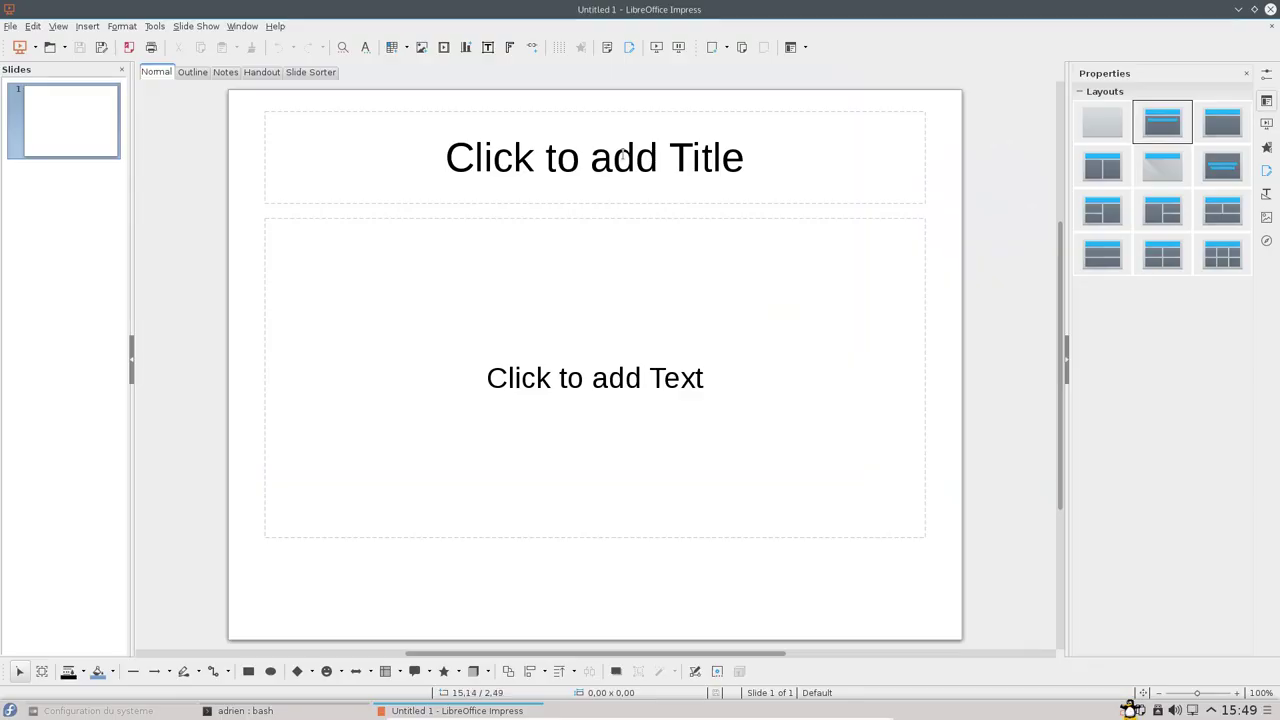
View the LibreOffice version information in Impress, then close the dialog and Impress
click(268, 32)
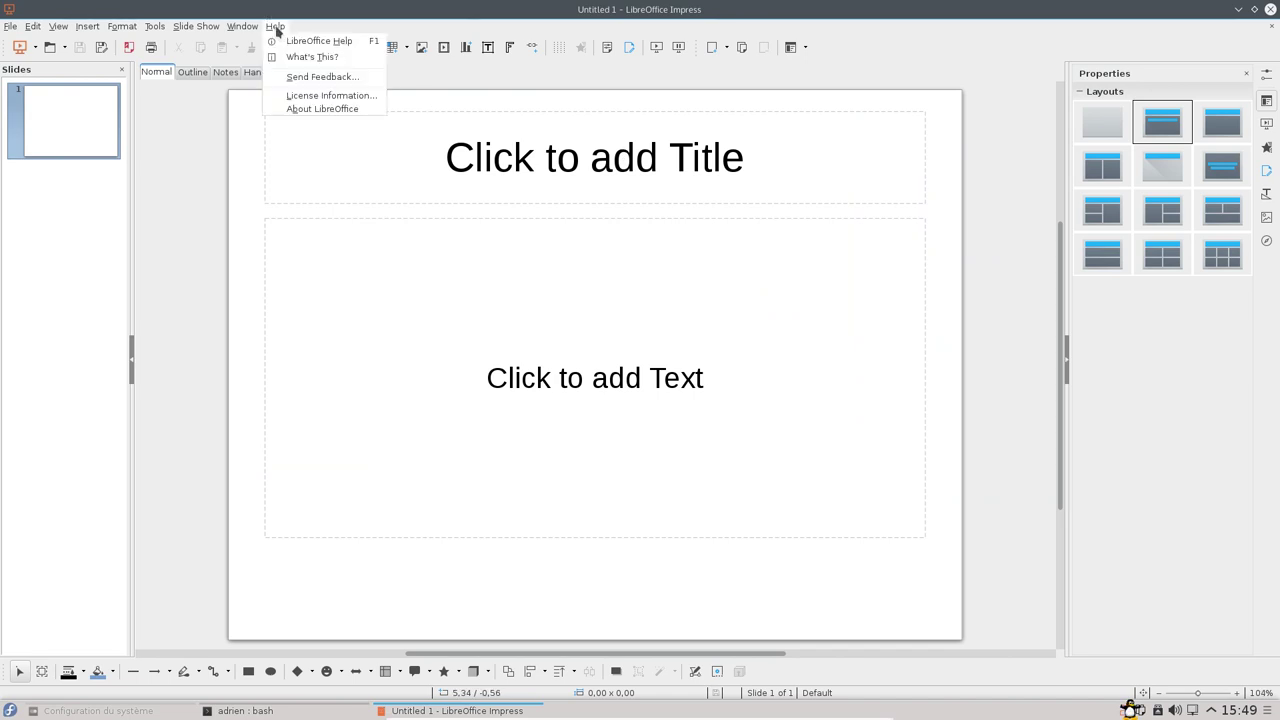
click(322, 110)
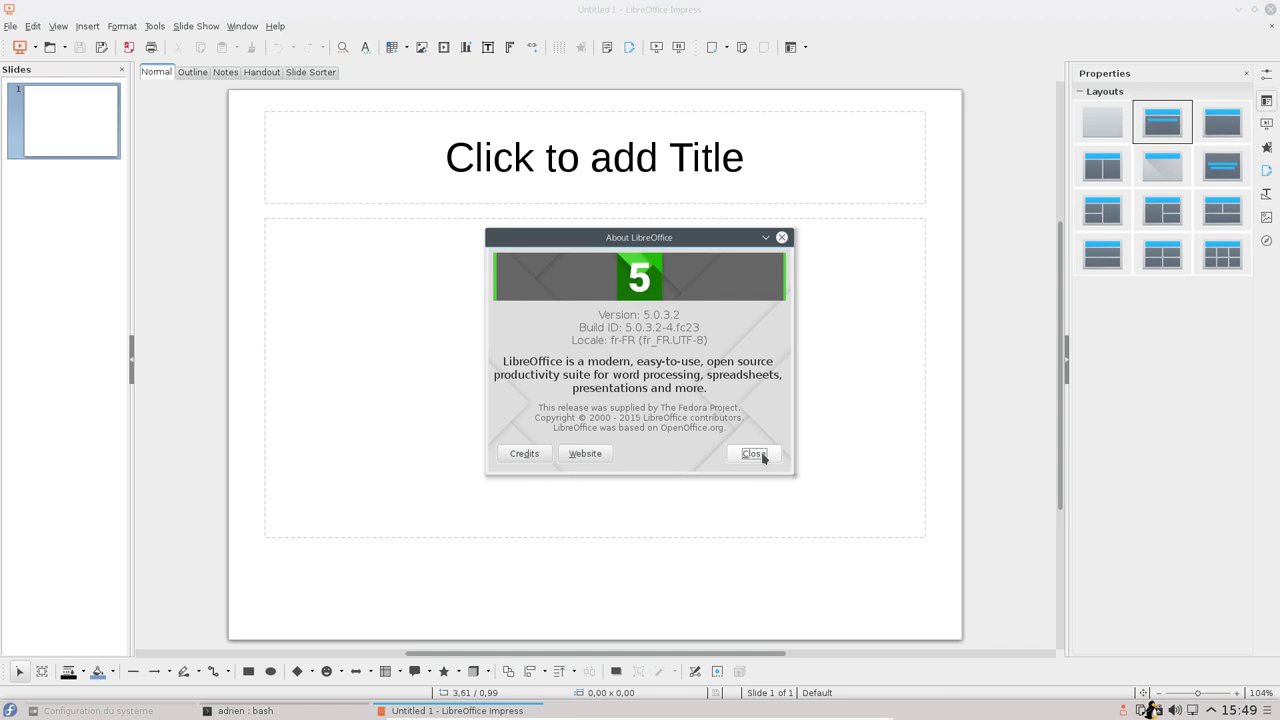
click(761, 457)
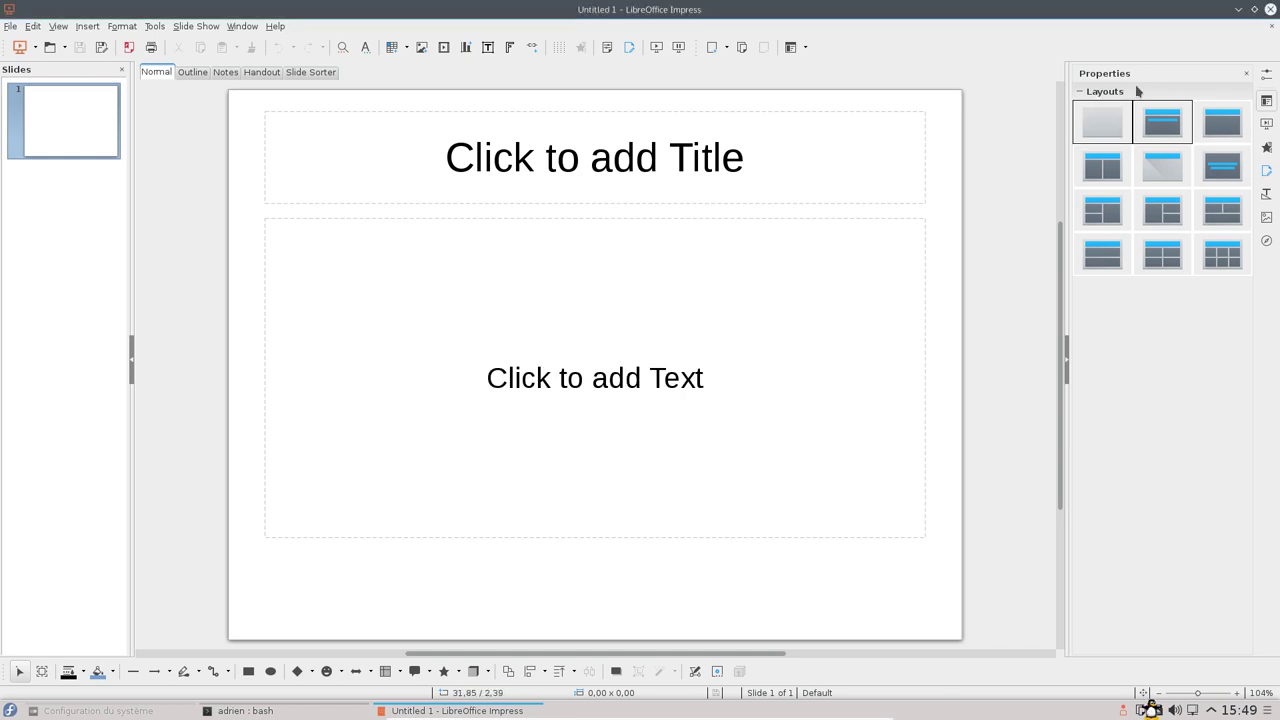
click(1270, 9)
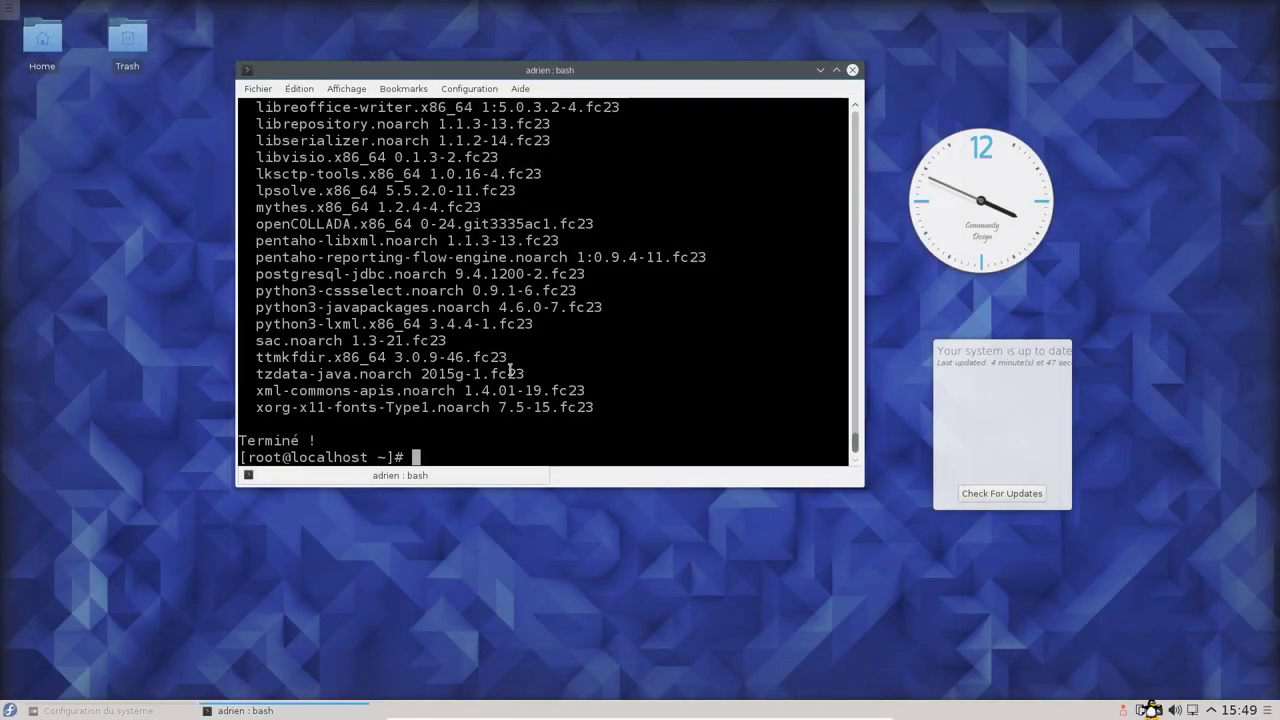
Try to install the package libreoffice-fr with dnf install from the root shell
key(Up)
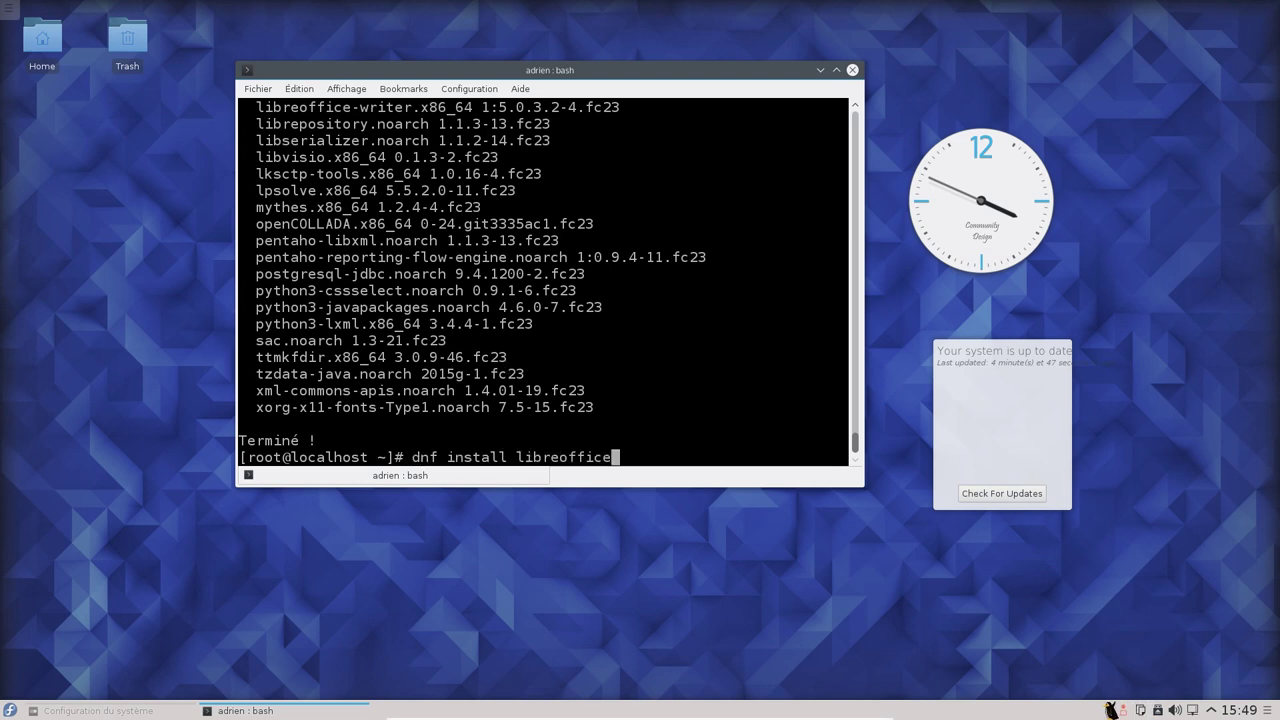
text(-fr)
key(Return)
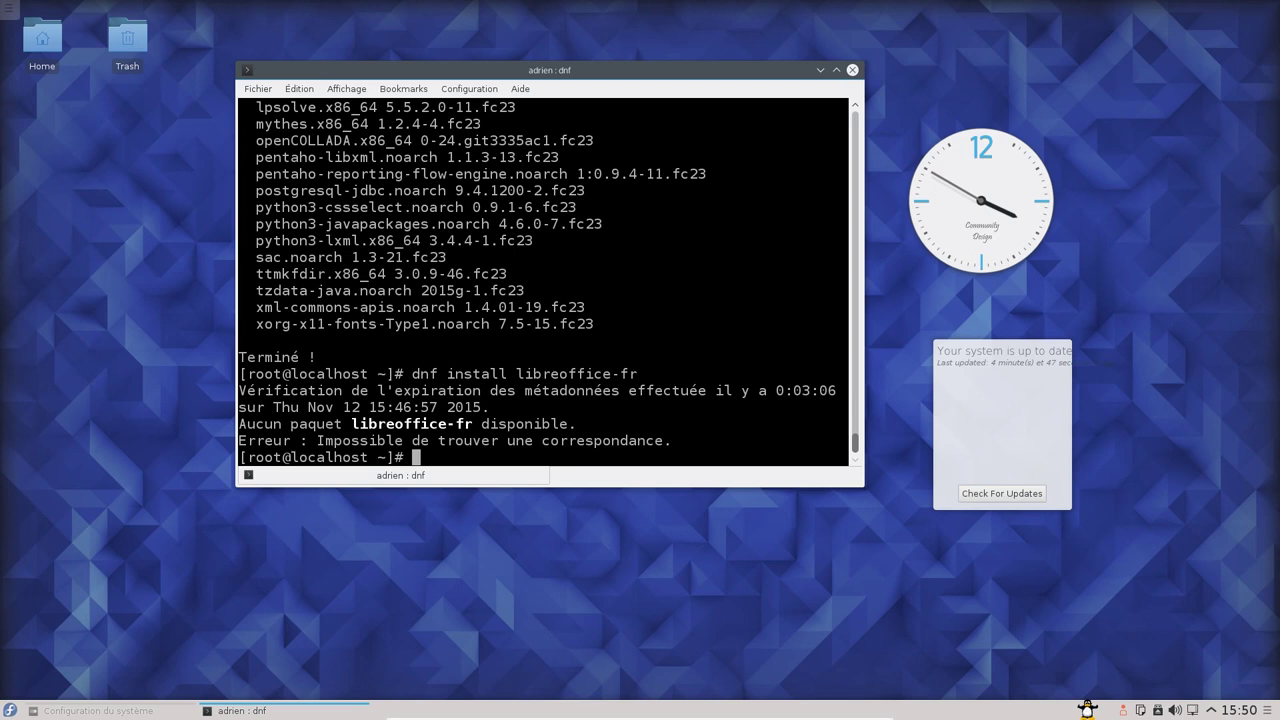
Try to install the French localization with dnf install libreoffice-l10n-fr
key(Up)
key(Left)
key(Left)
text(l10n-)
key(Return)
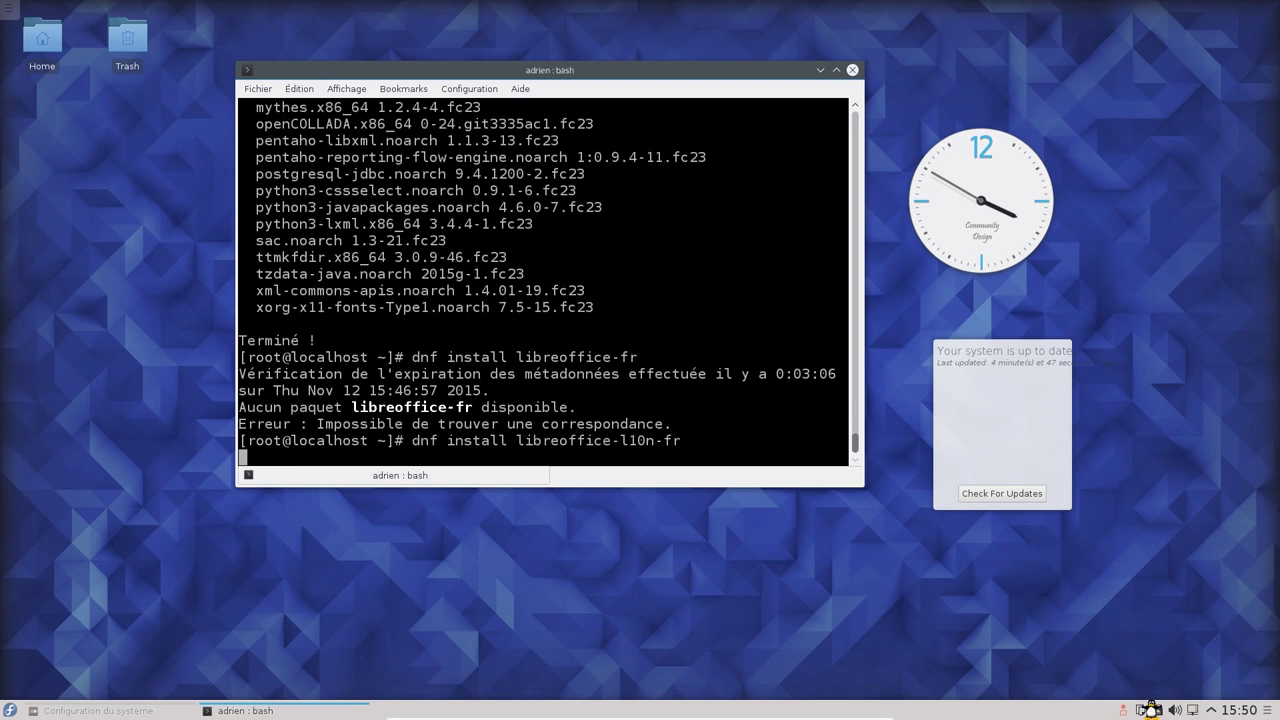
Try the package name libreoffice-i18n-fr with dnf install for the French translation
key(Up)
key(Left)
key(Left)
key(Left)
key(BackSpace)
key(BackSpace)
key(BackSpace)
key(BackSpace)
text(i18n)
key(Return)
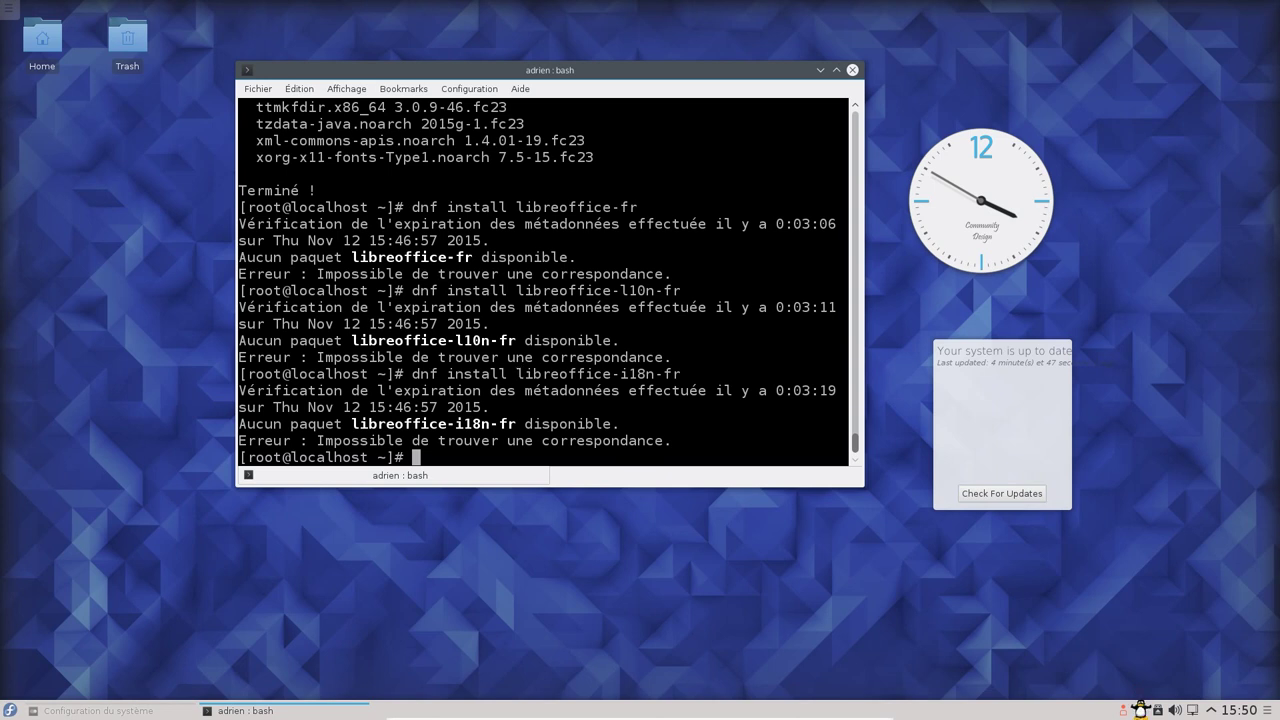
Install the French language pack with dnf install libreoffice-langpack-fr and accept the transaction with o
key(Up)
key(Left)
key(Left)
key(Left)
key(BackSpace)
key(BackSpace)
key(BackSpace)
key(BackSpace)
text(langpack)
key(Return)
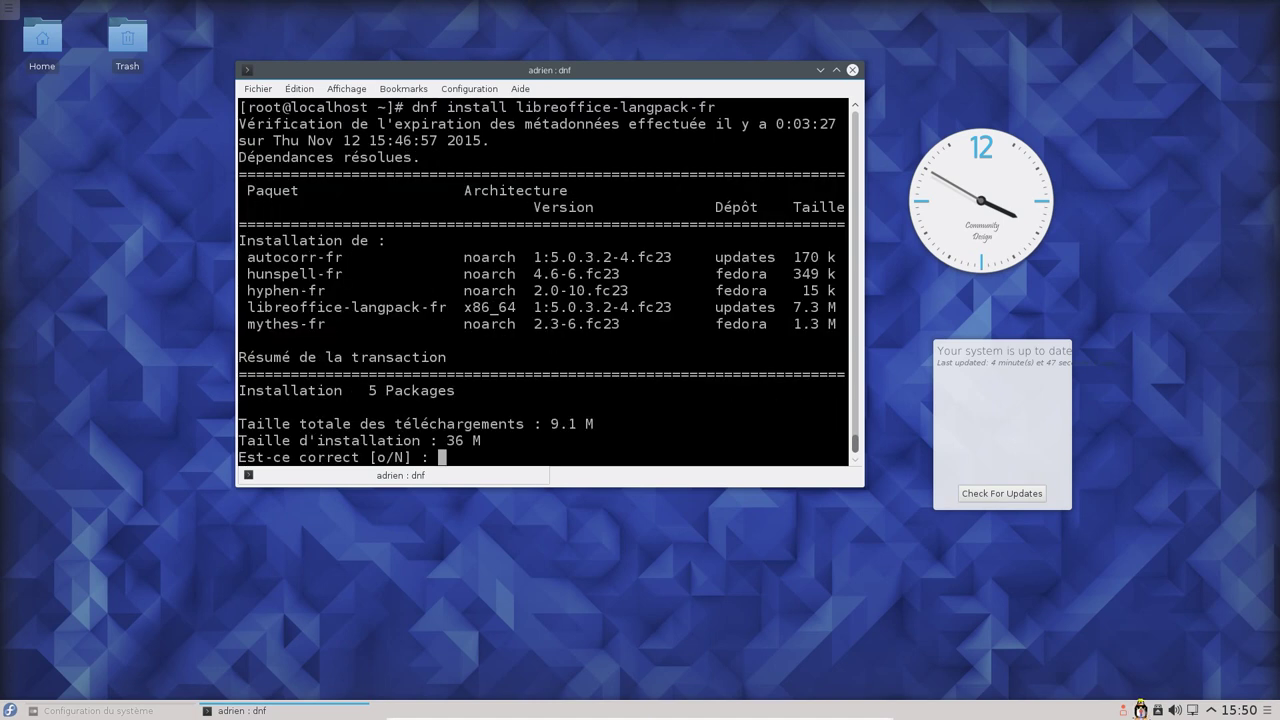
text(o)
key(Return)
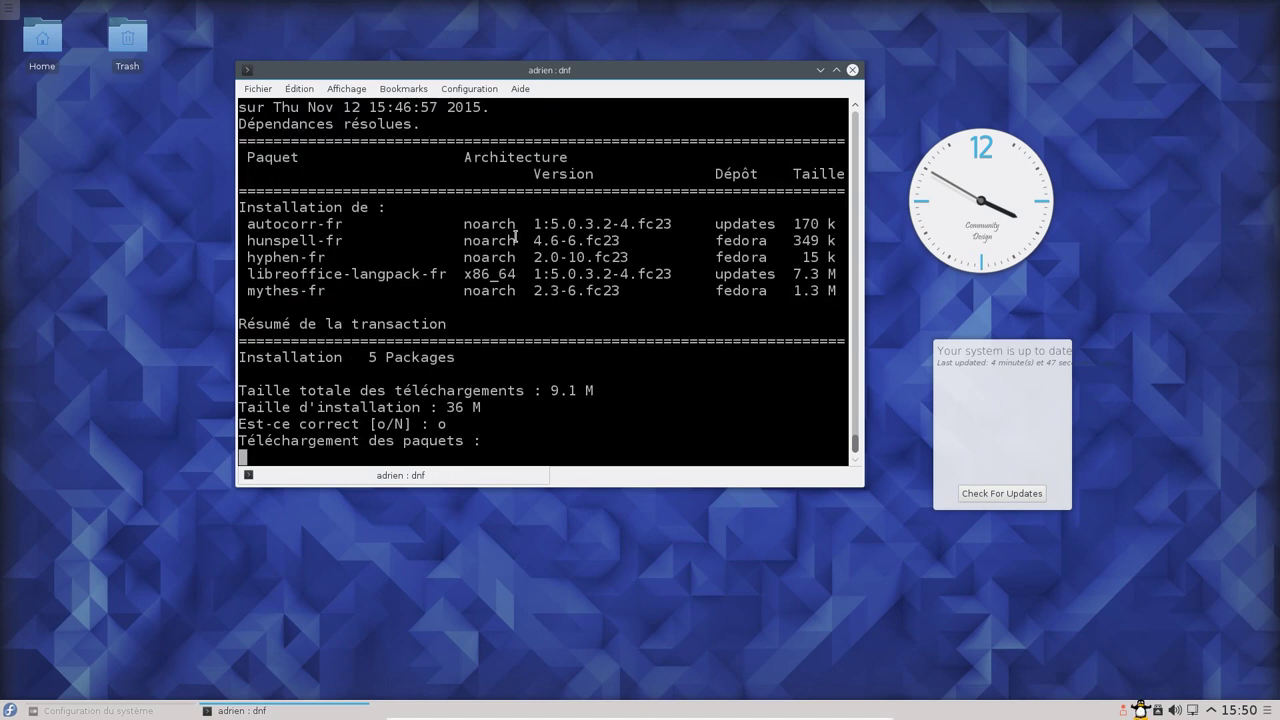
double_click(342, 207)
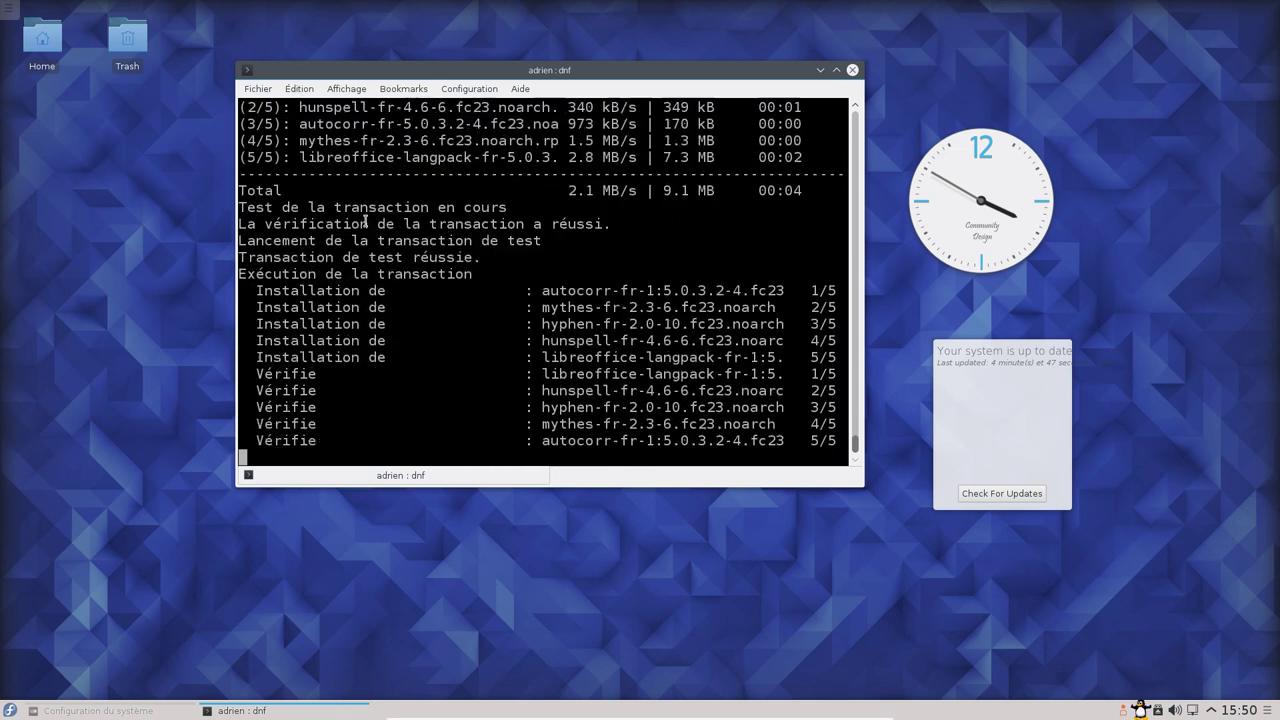
Launch LibreOffice Calc from the Bureautique category, check the interface language in its Aide and Fichier commands, and quit LibreOffice
click(9, 710)
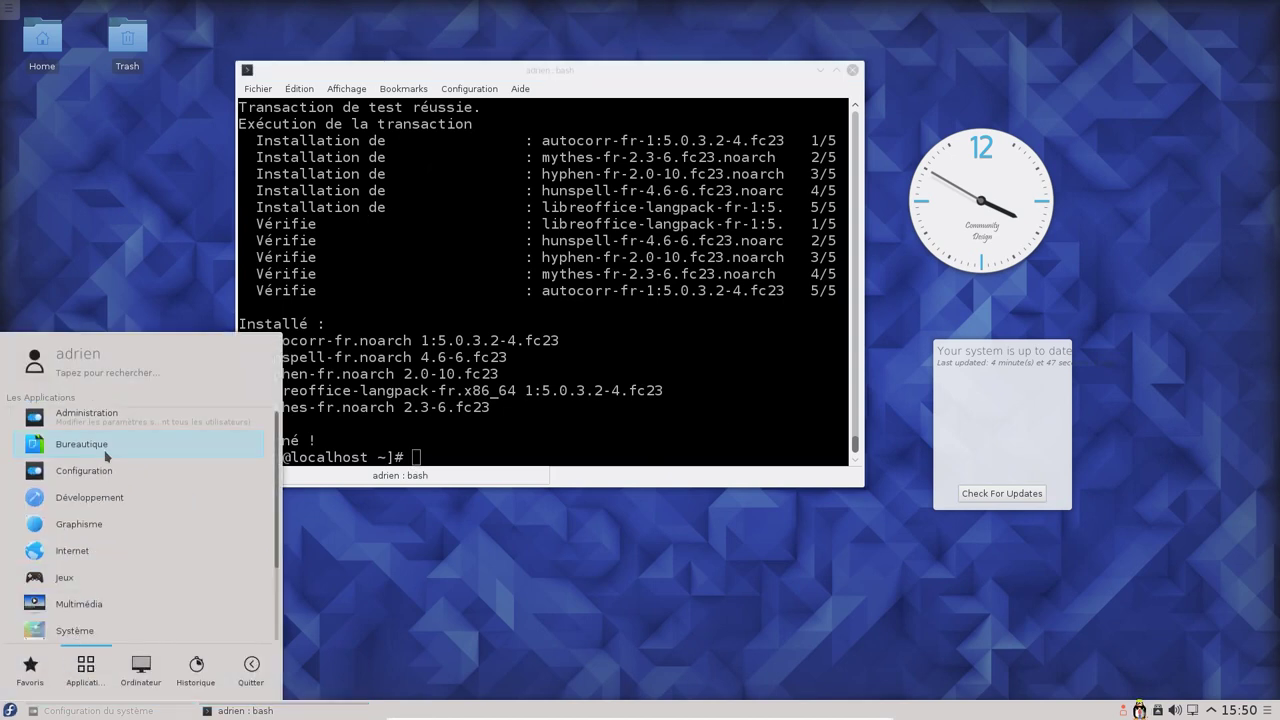
click(101, 448)
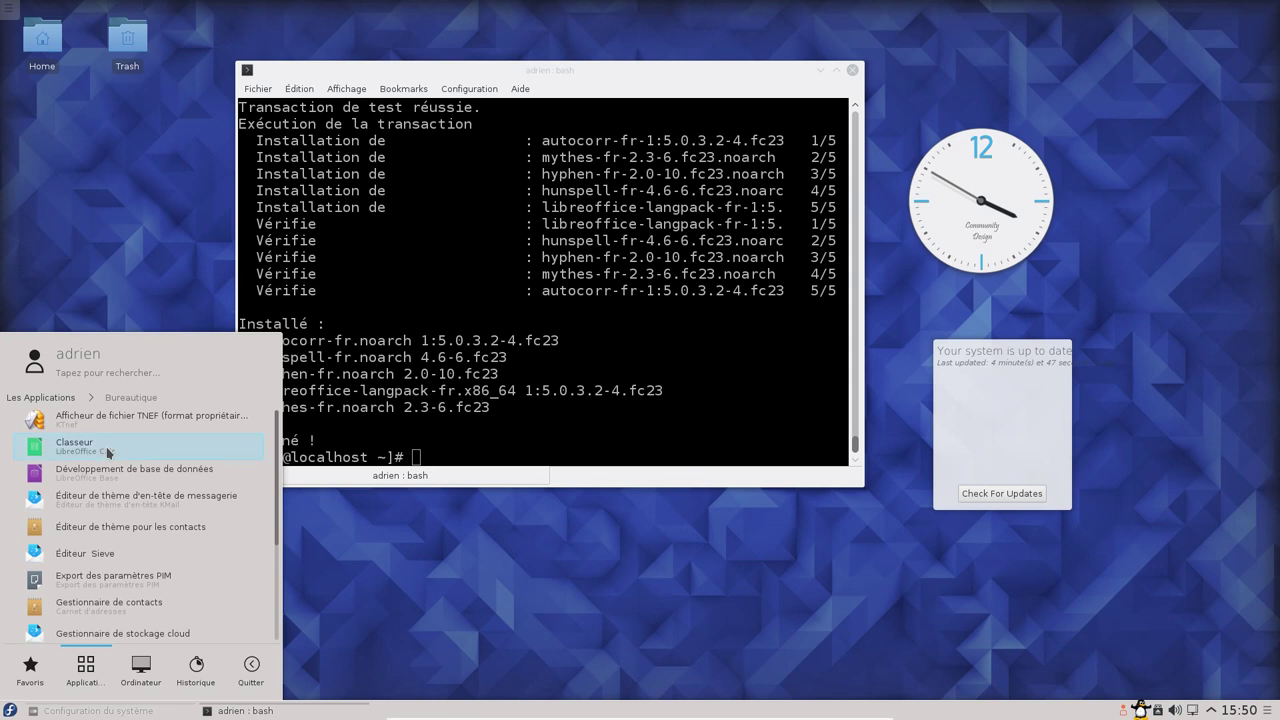
click(101, 448)
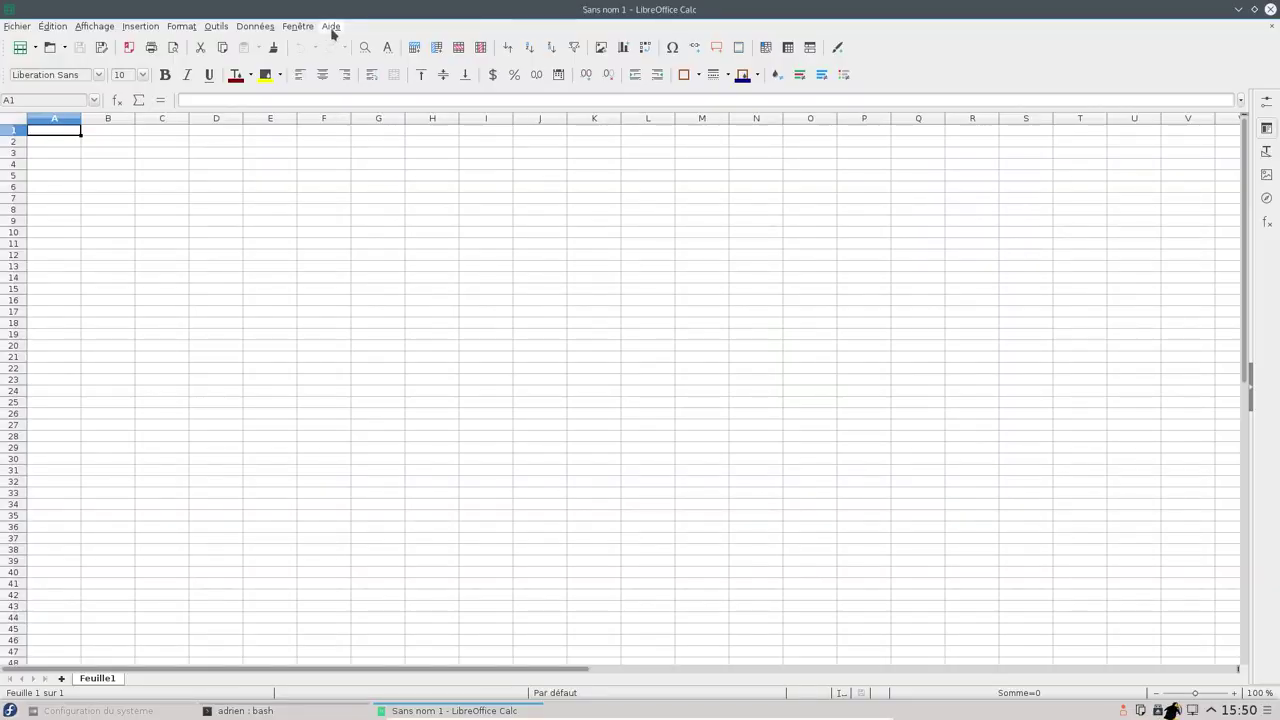
click(329, 27)
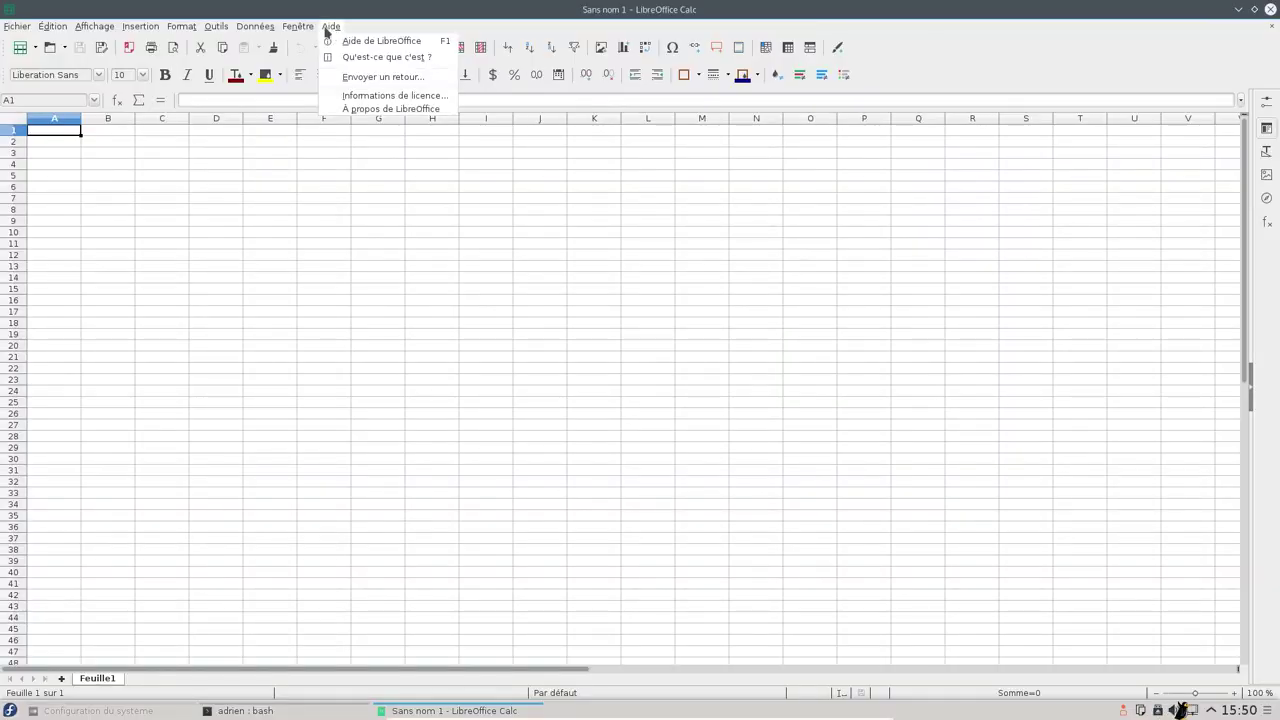
click(329, 27)
click(8, 27)
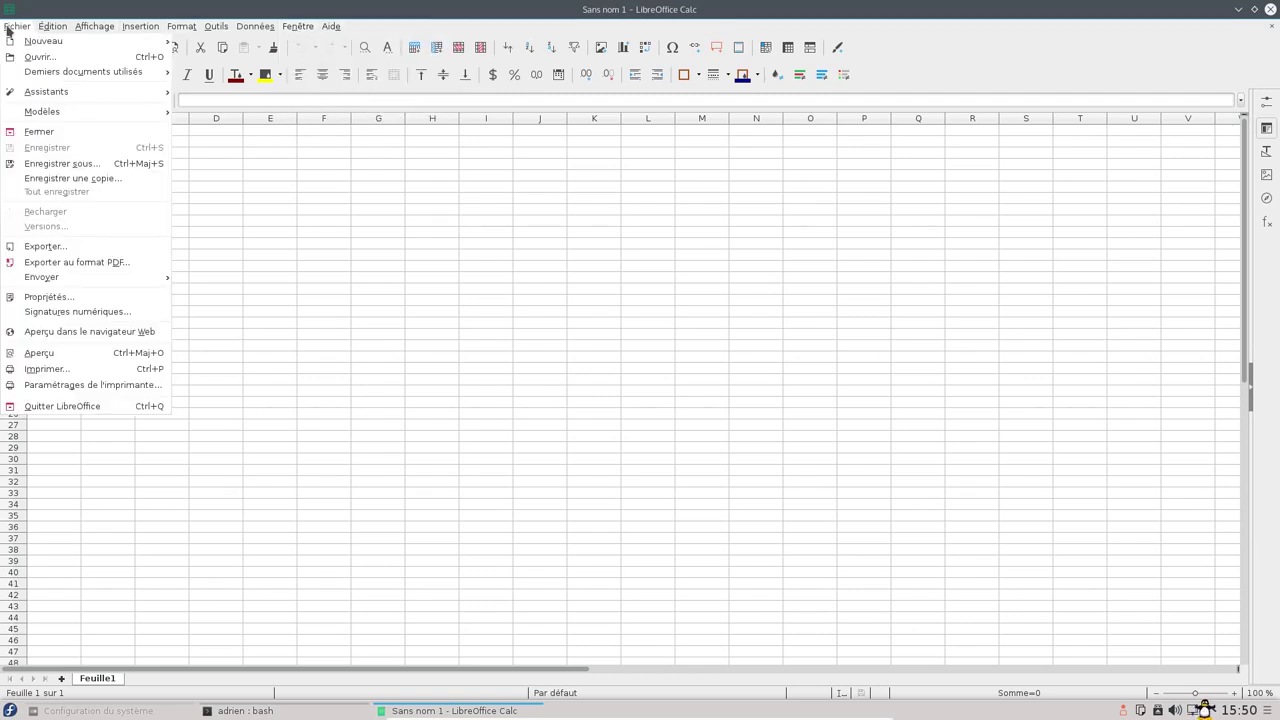
click(40, 407)
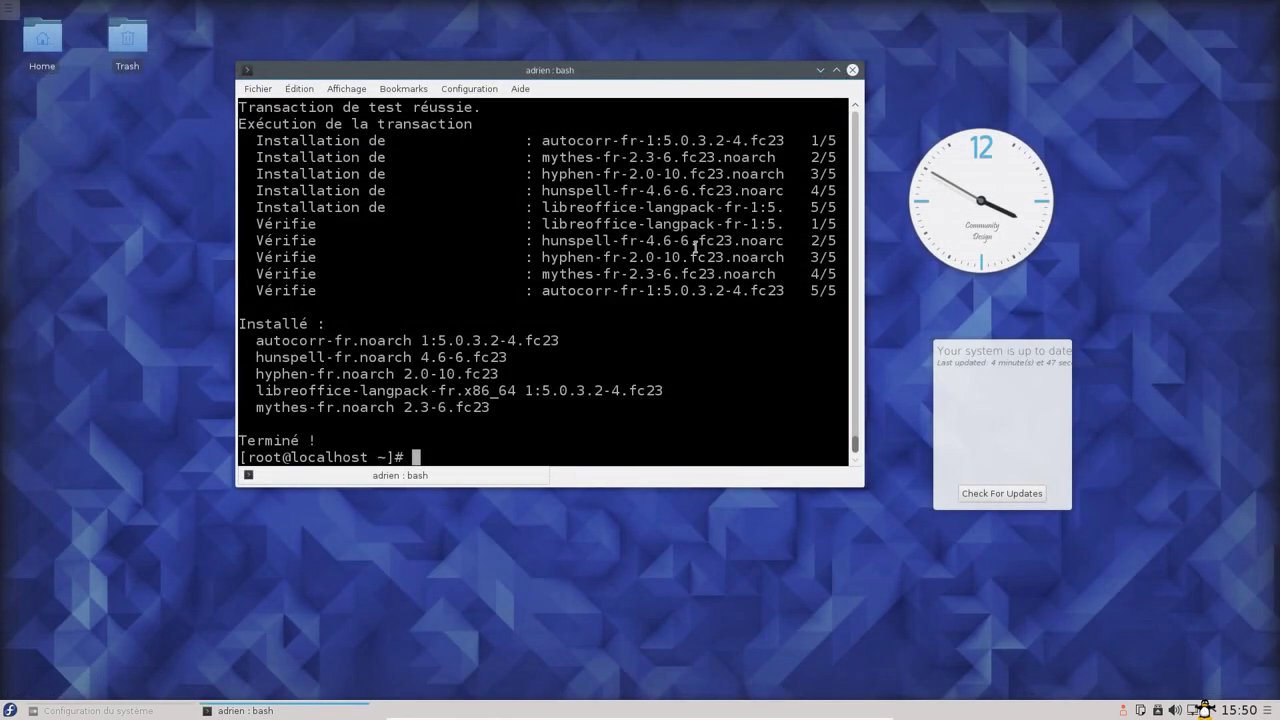
Launch the Firefox web browser from the applications launcher and maximize its window
click(10, 710)
click(88, 436)
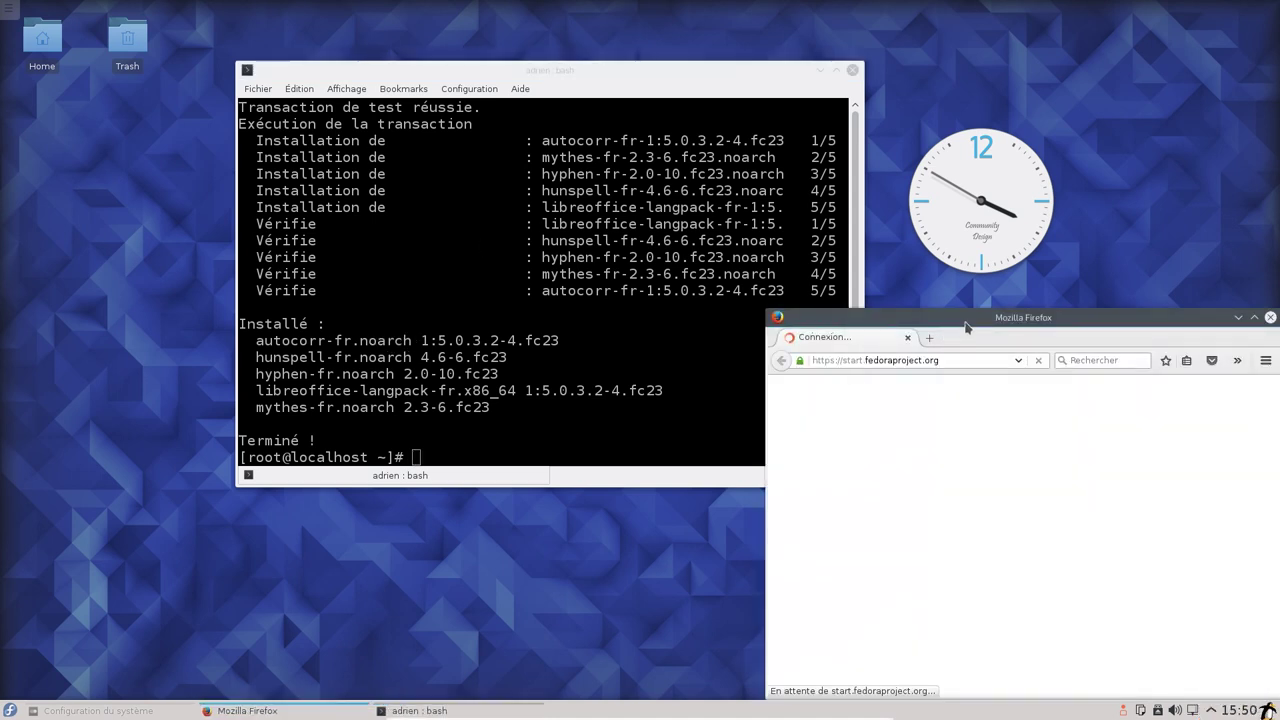
double_click(966, 316)
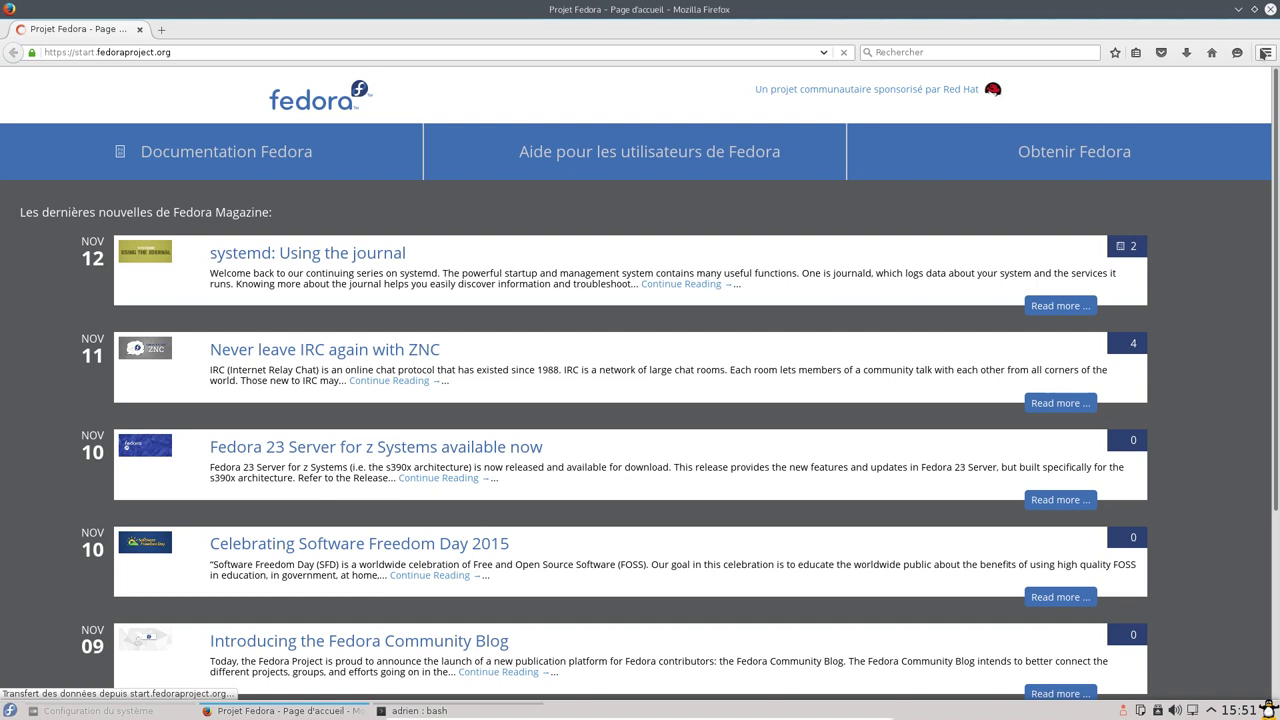
View the version information in À propos de Firefox, then close the dialog and the browser
click(1265, 52)
click(1228, 393)
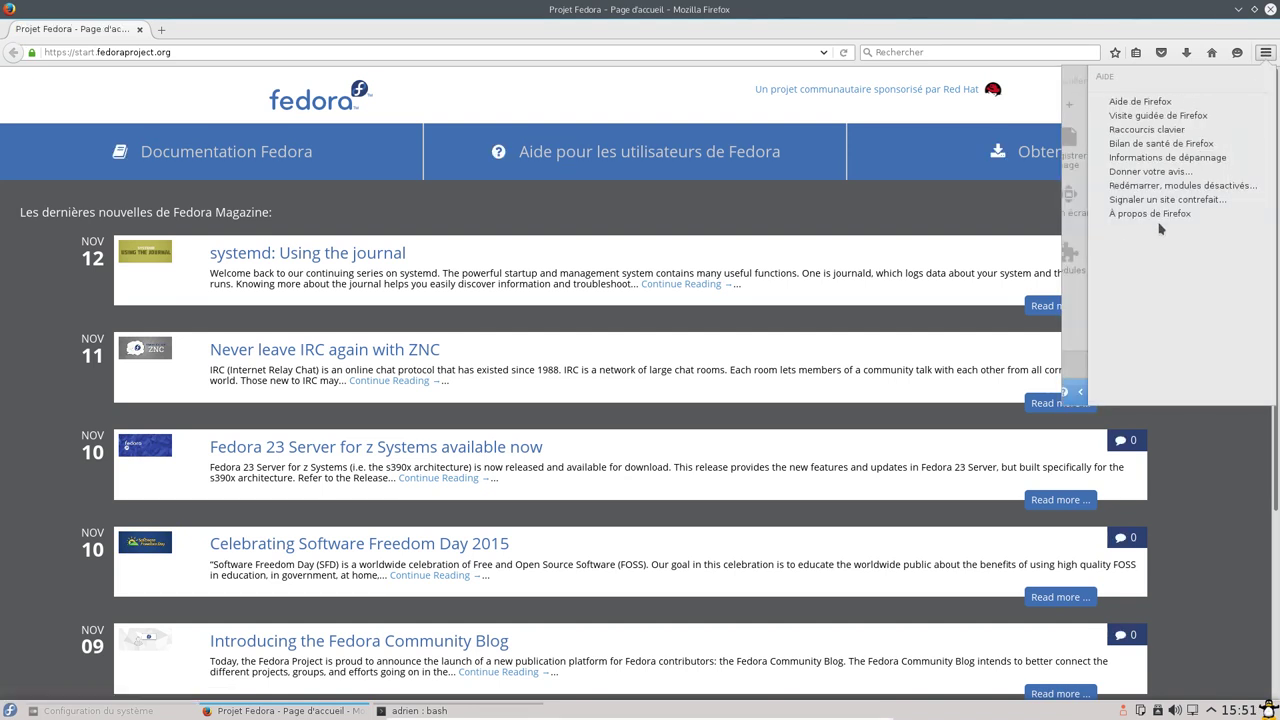
click(1158, 222)
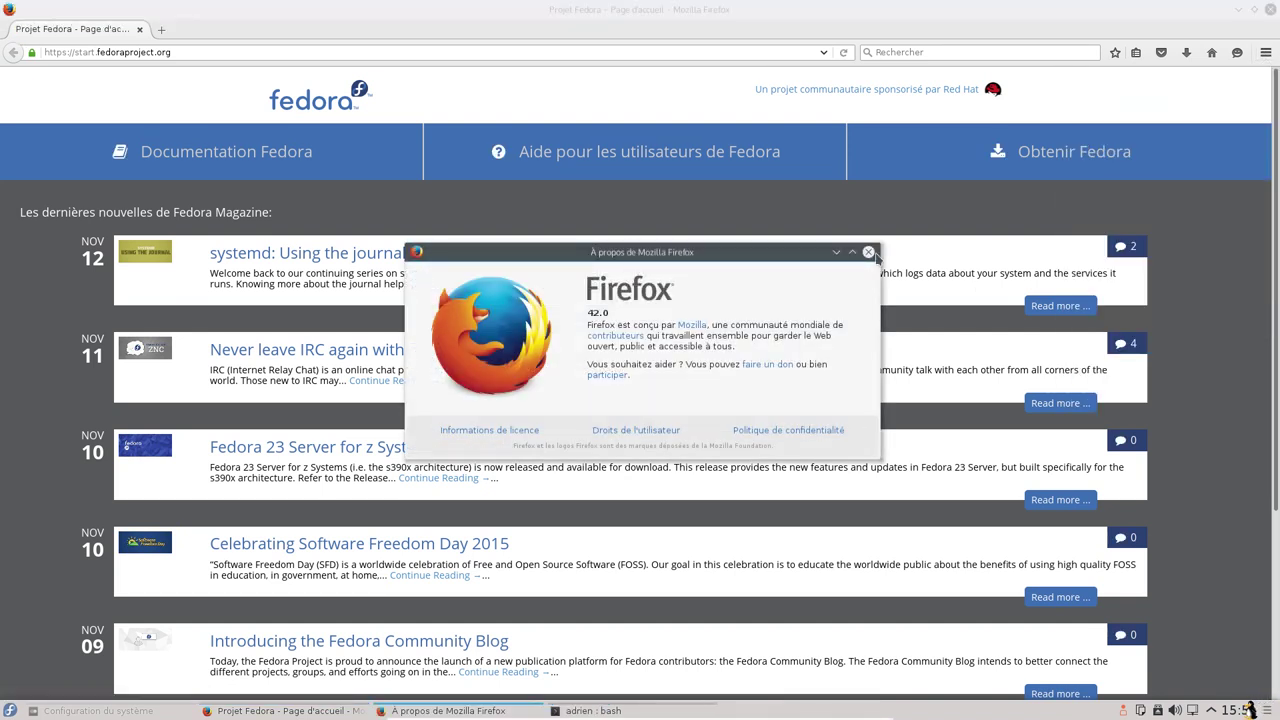
click(868, 251)
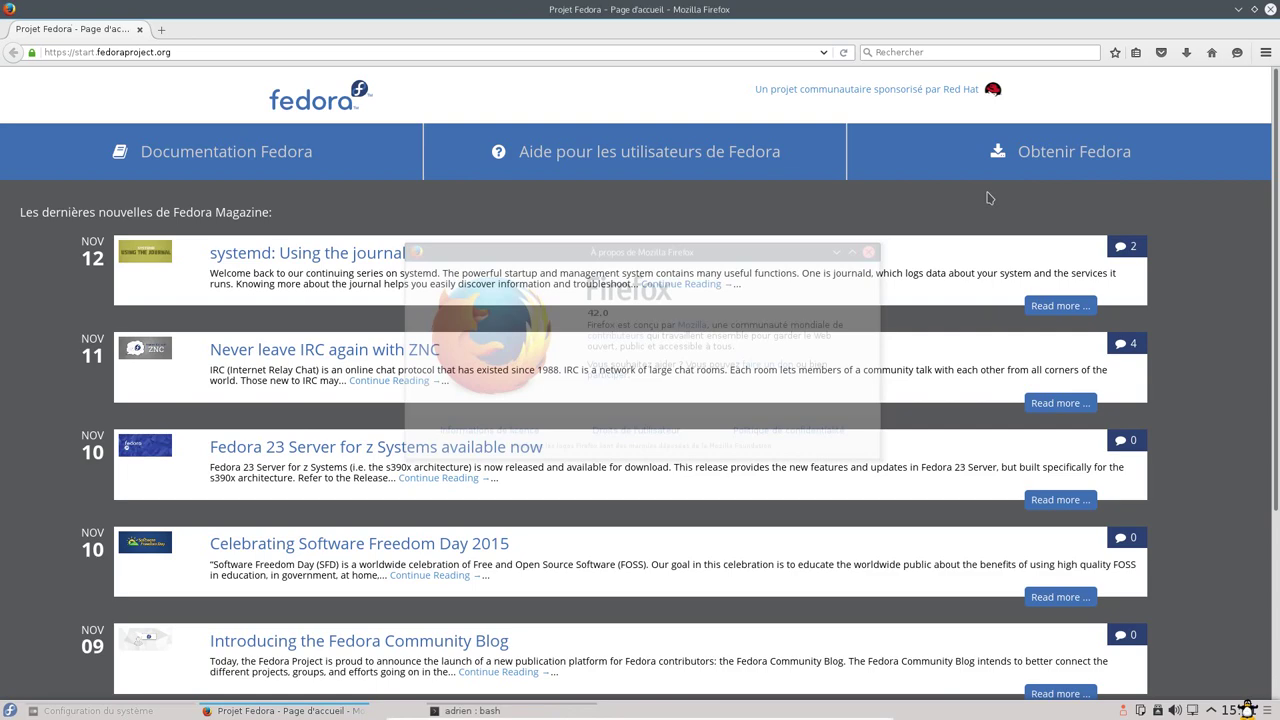
click(1266, 9)
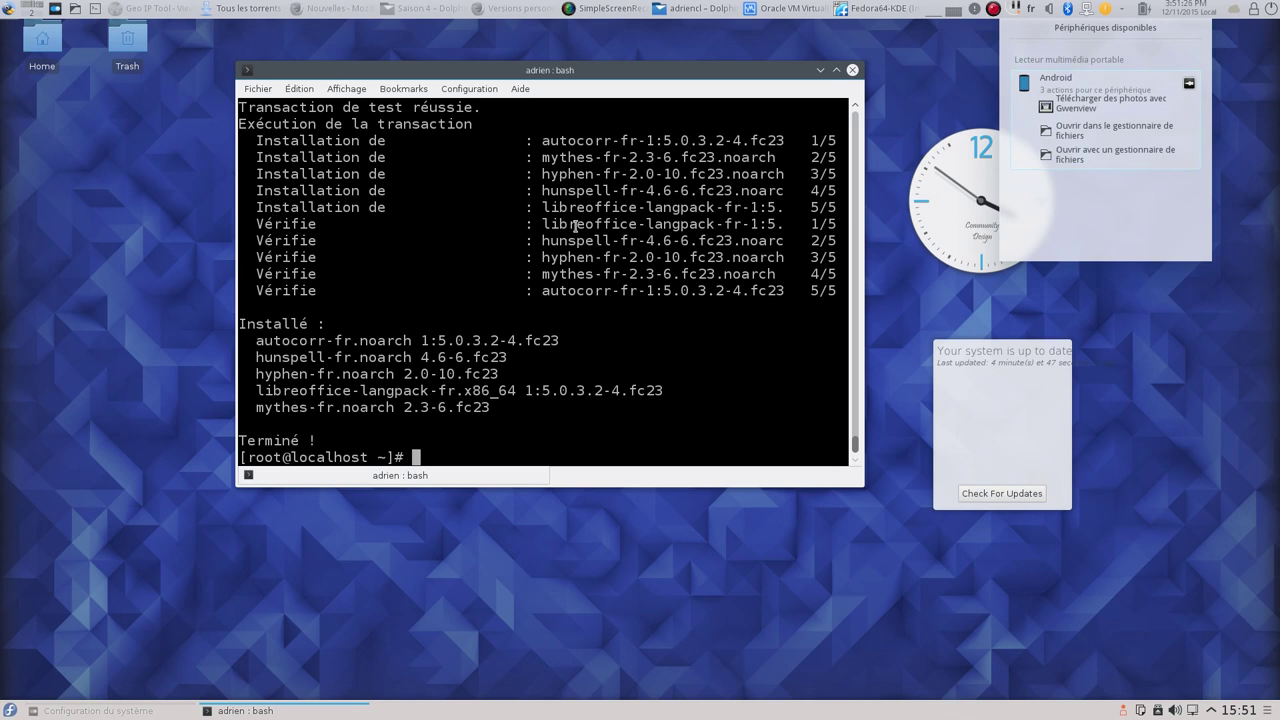
Switch the virtual machine from full screen to a window and minimize the terminal
click(462, 610)
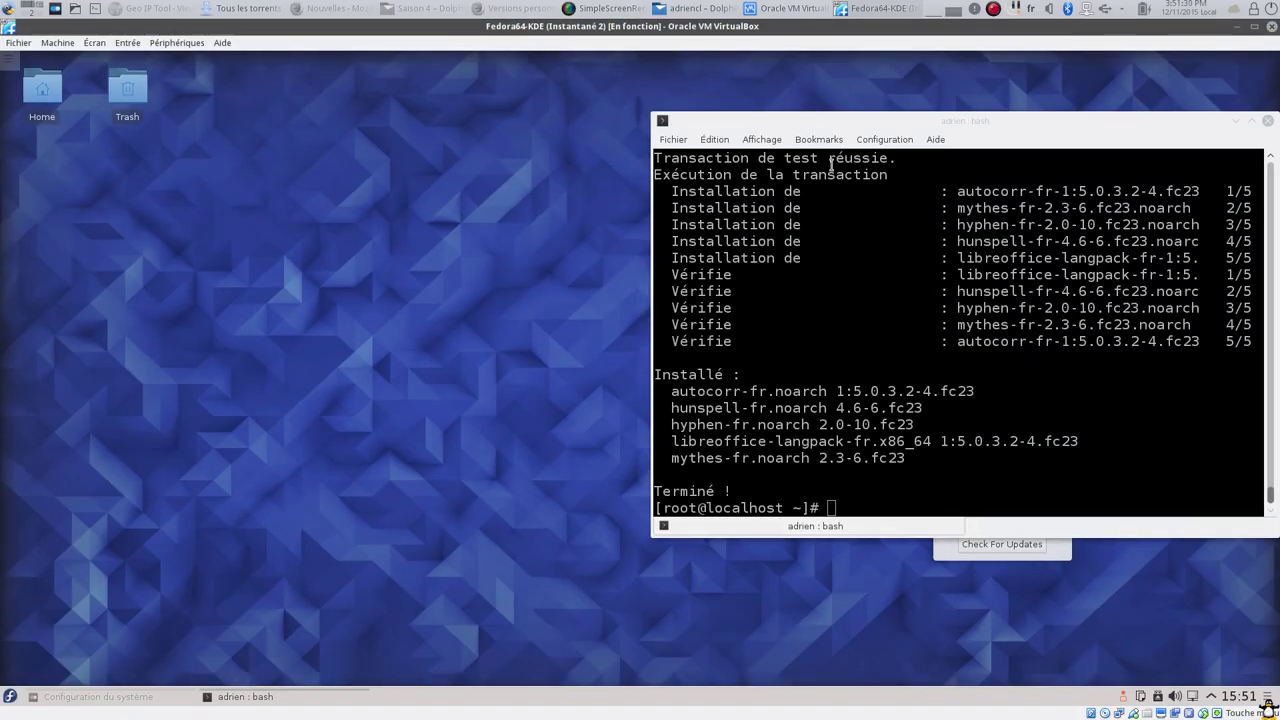
drag(820, 121, 419, 111)
click(837, 112)
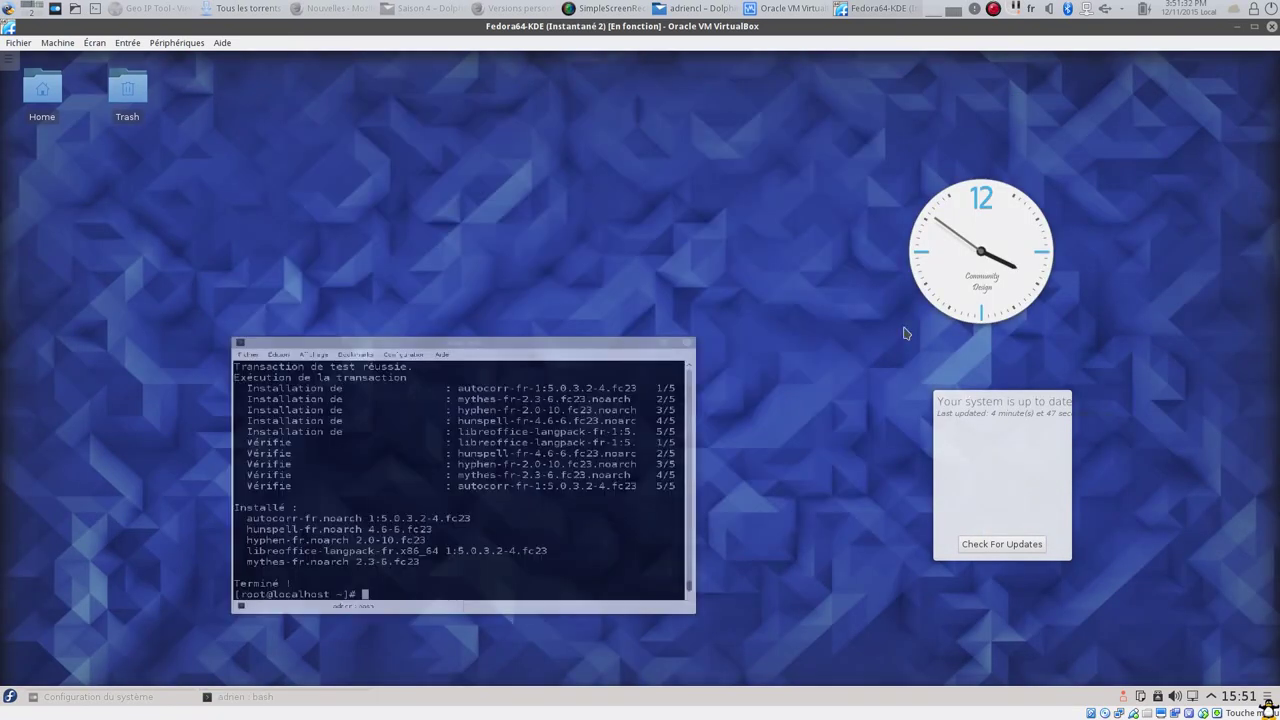
Attach the Android USB device to the virtual machine, back in full screen, and list the devices detected by Fedora
click(1133, 712)
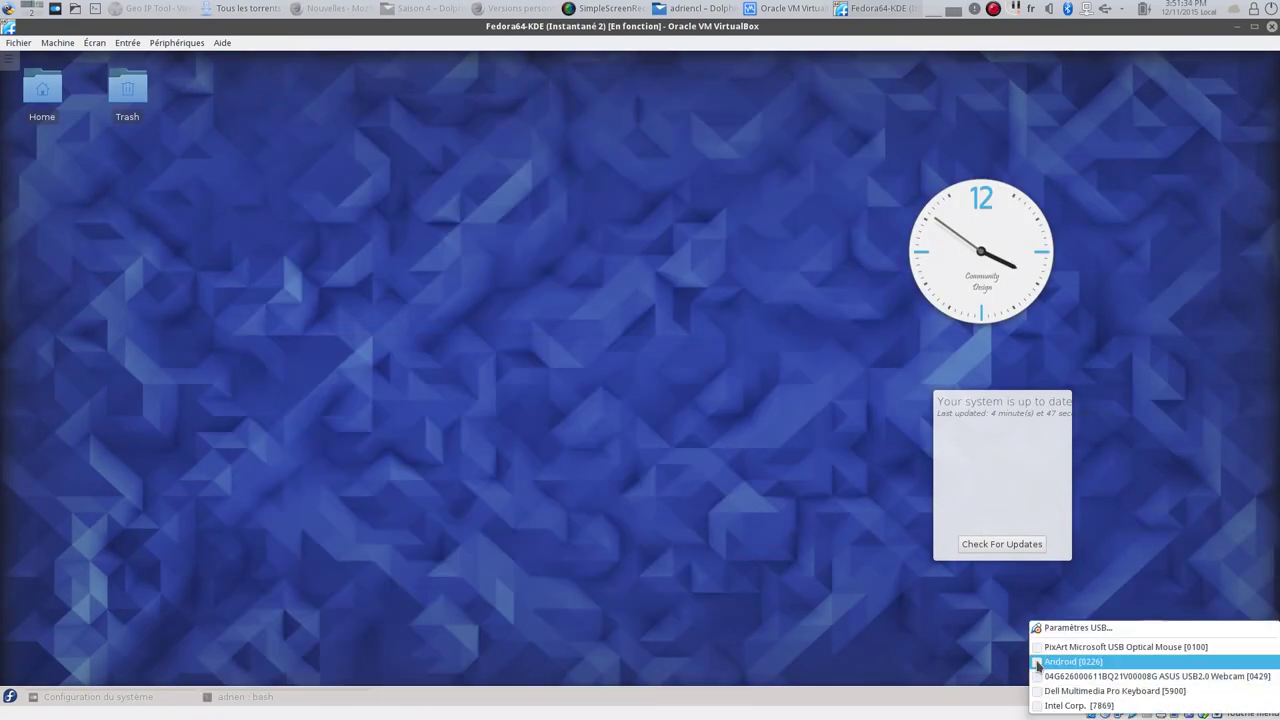
click(1068, 662)
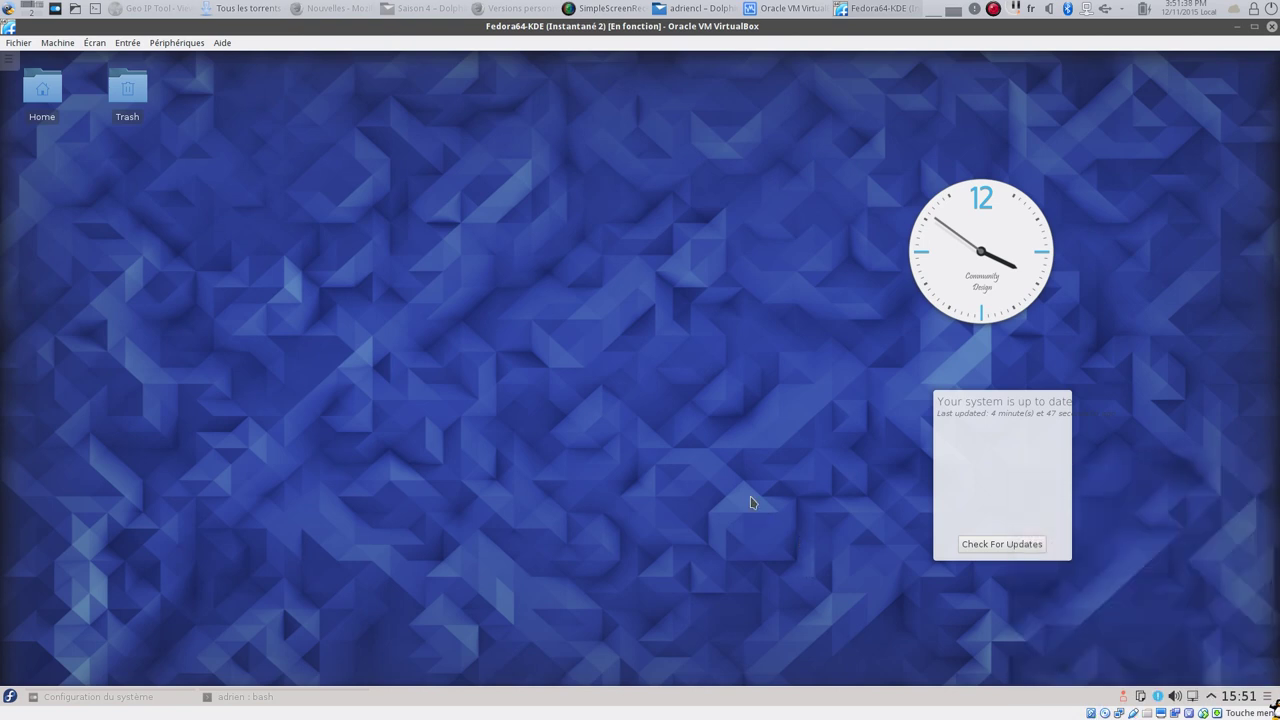
key(ctrl+f)
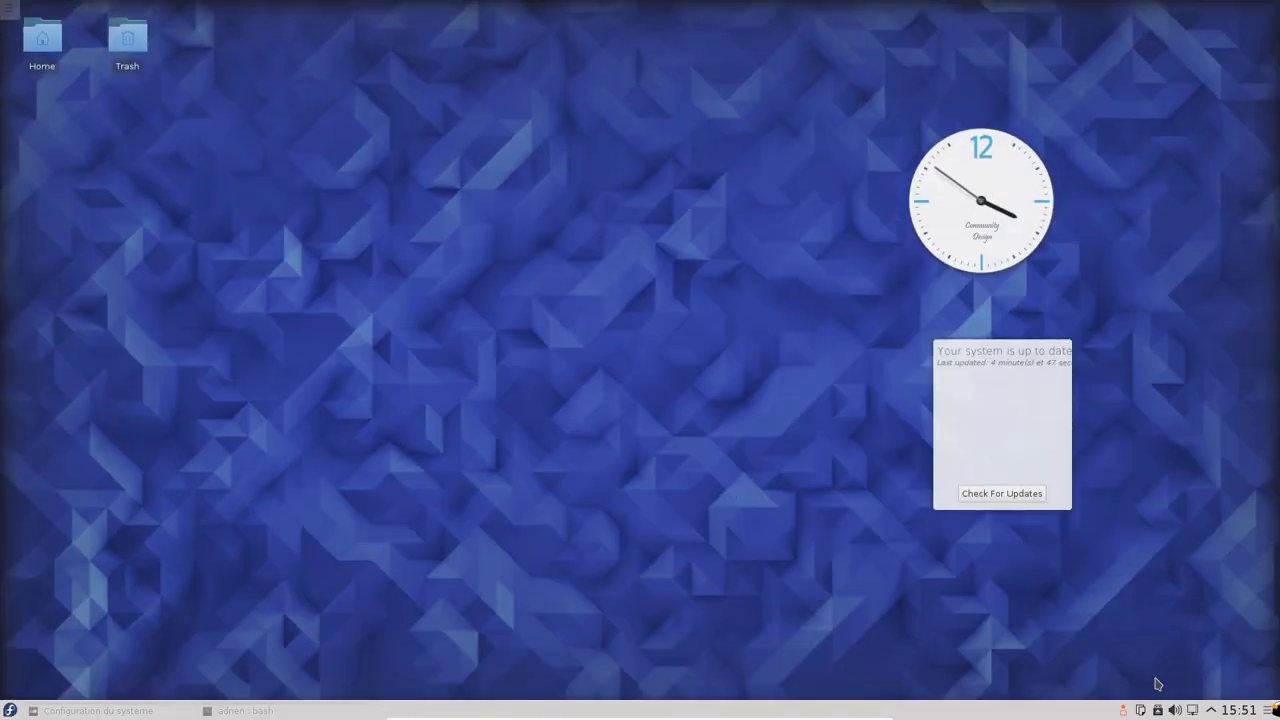
click(1158, 711)
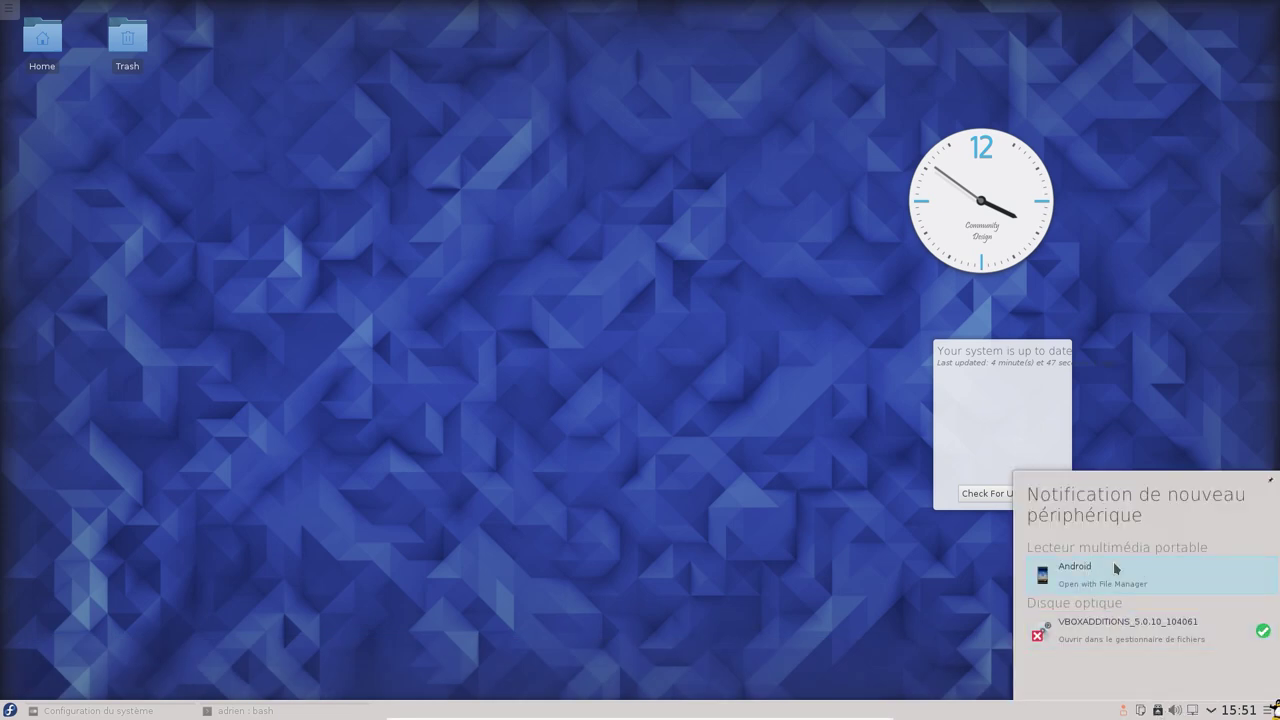
Open the Home folder in the file manager, move its window toward mid-screen, and open the Android device's internal storage
click(32, 50)
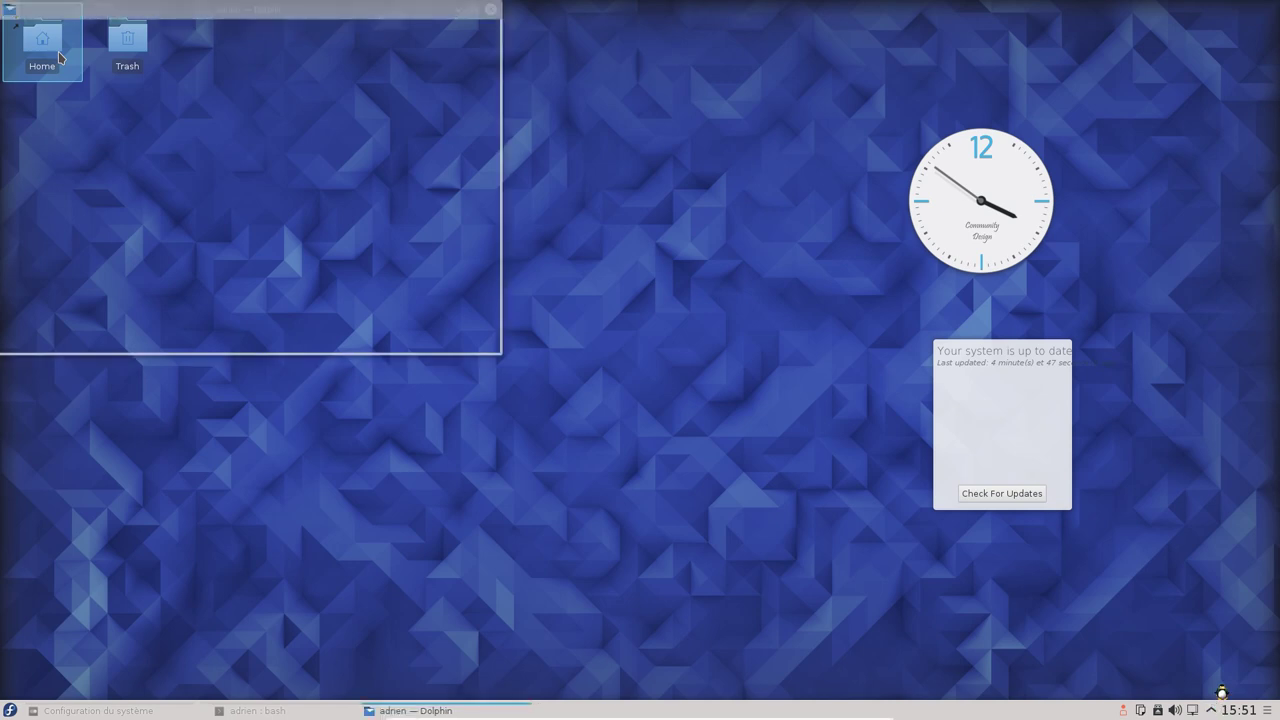
drag(252, 16, 535, 198)
scroll(345, 430, down, 1)
click(318, 511)
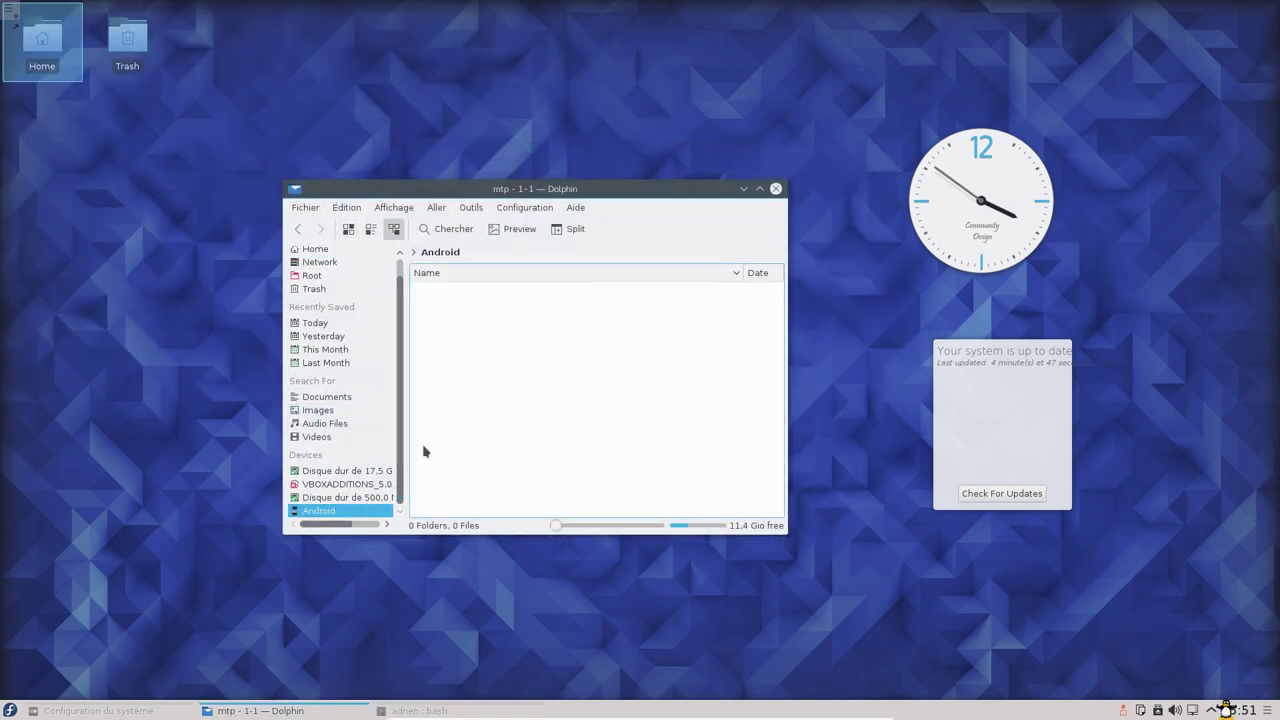
click(476, 290)
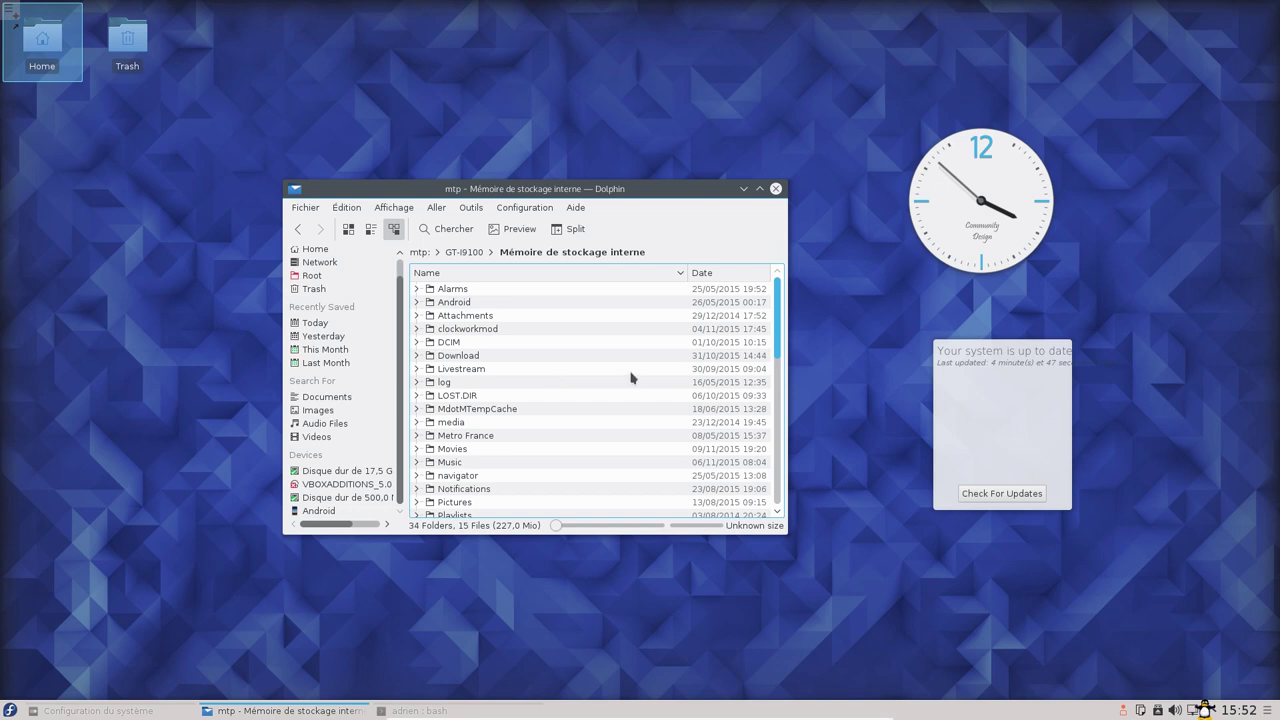
Examine the recordings folder and its music recordings subfolder, then return to Mémoire de stockage interne
click(777, 400)
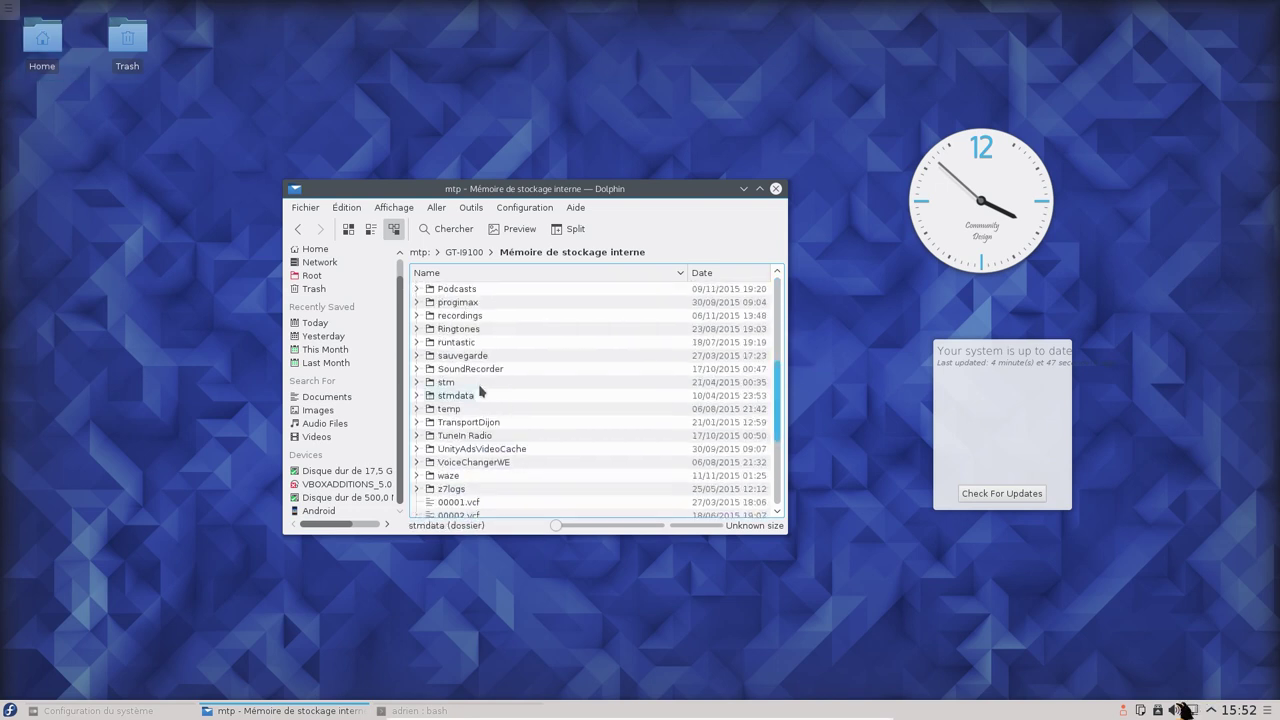
scroll(524, 337, up, 2)
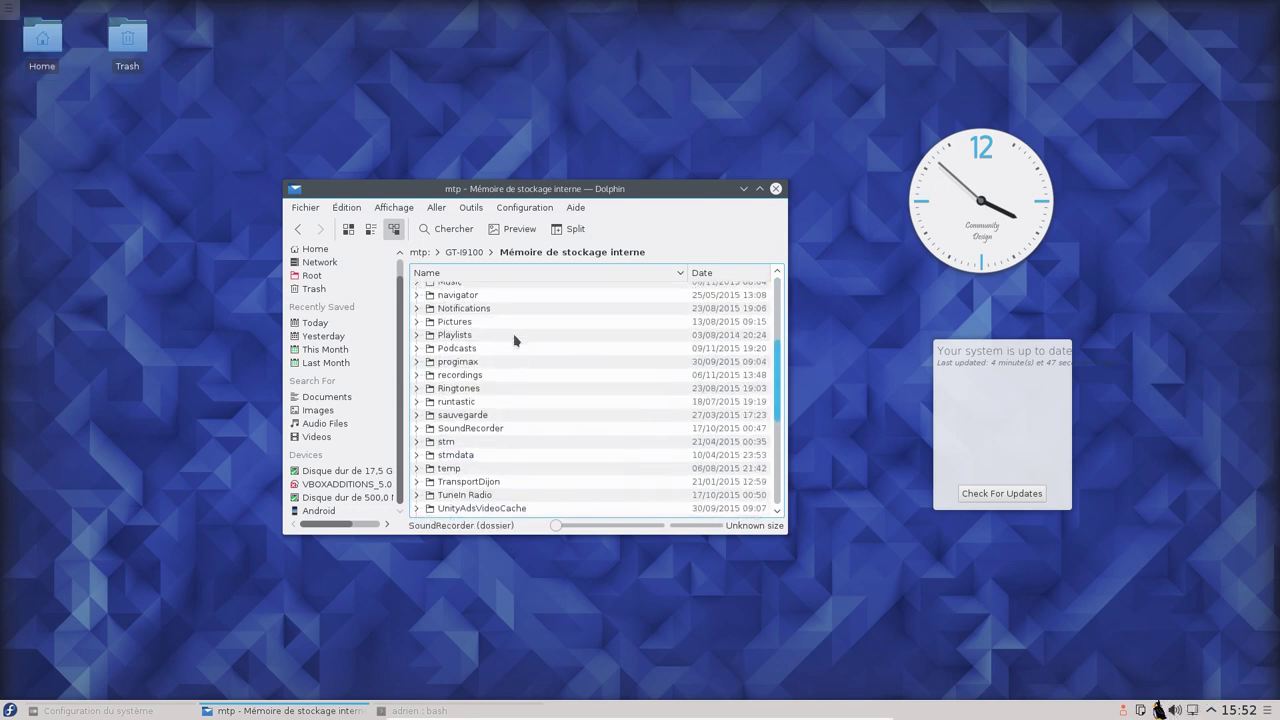
click(466, 375)
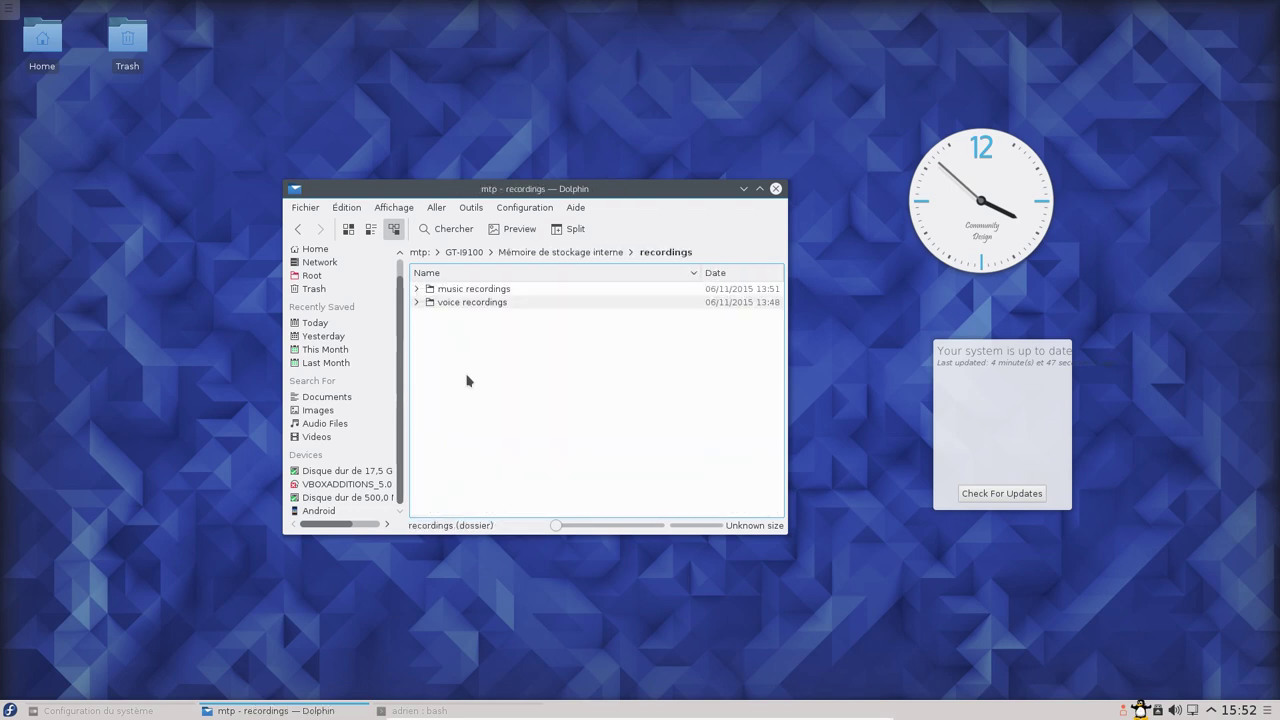
click(478, 289)
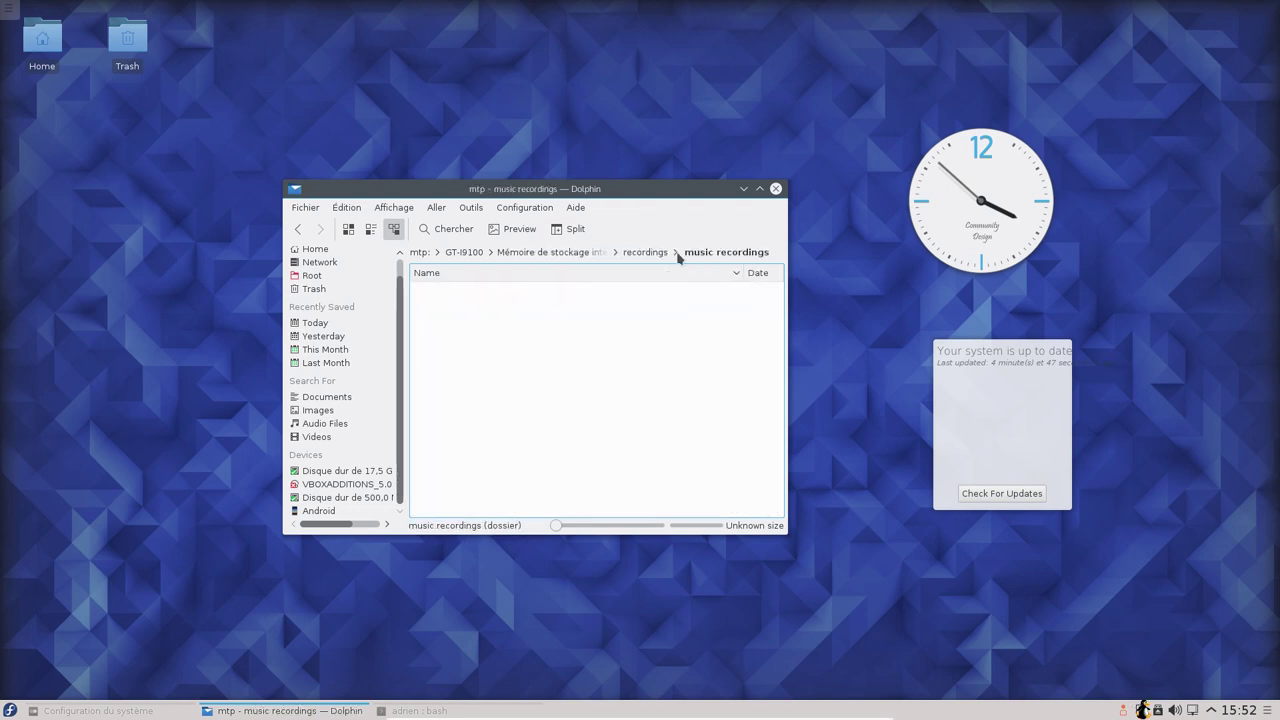
click(643, 252)
click(550, 252)
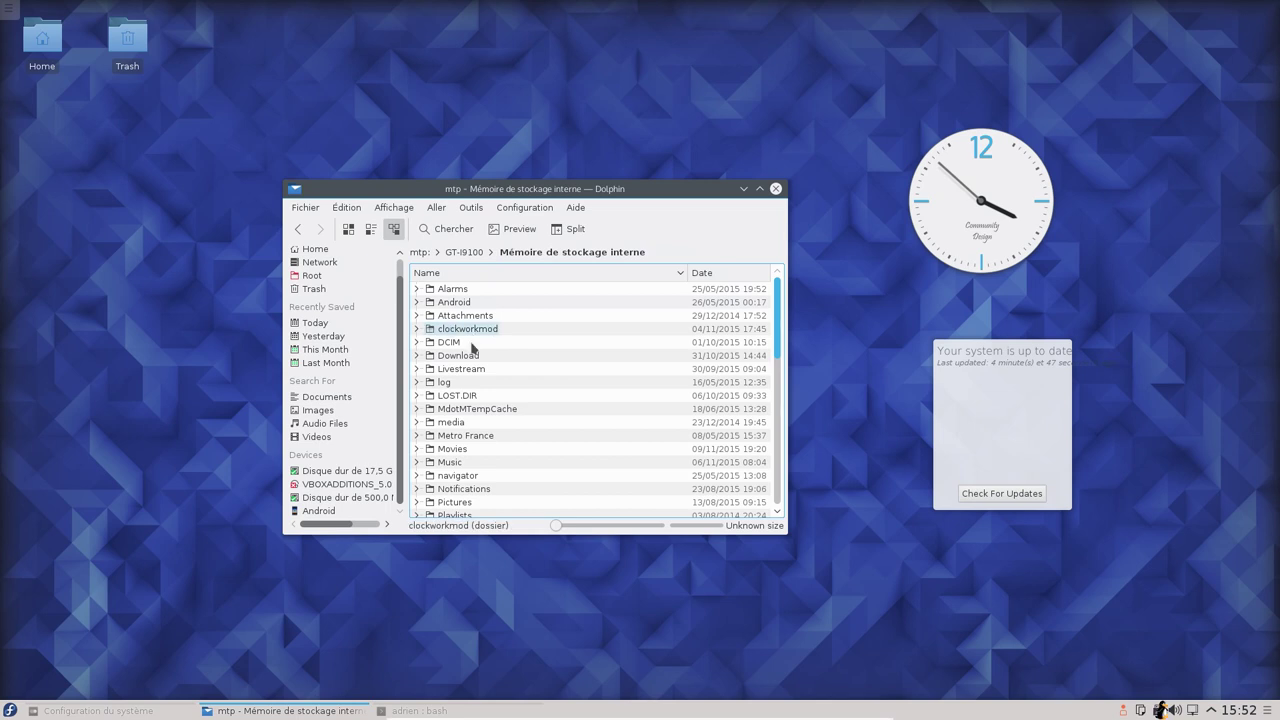
Open the Camera folder inside DCIM and look through its list of photos
click(448, 342)
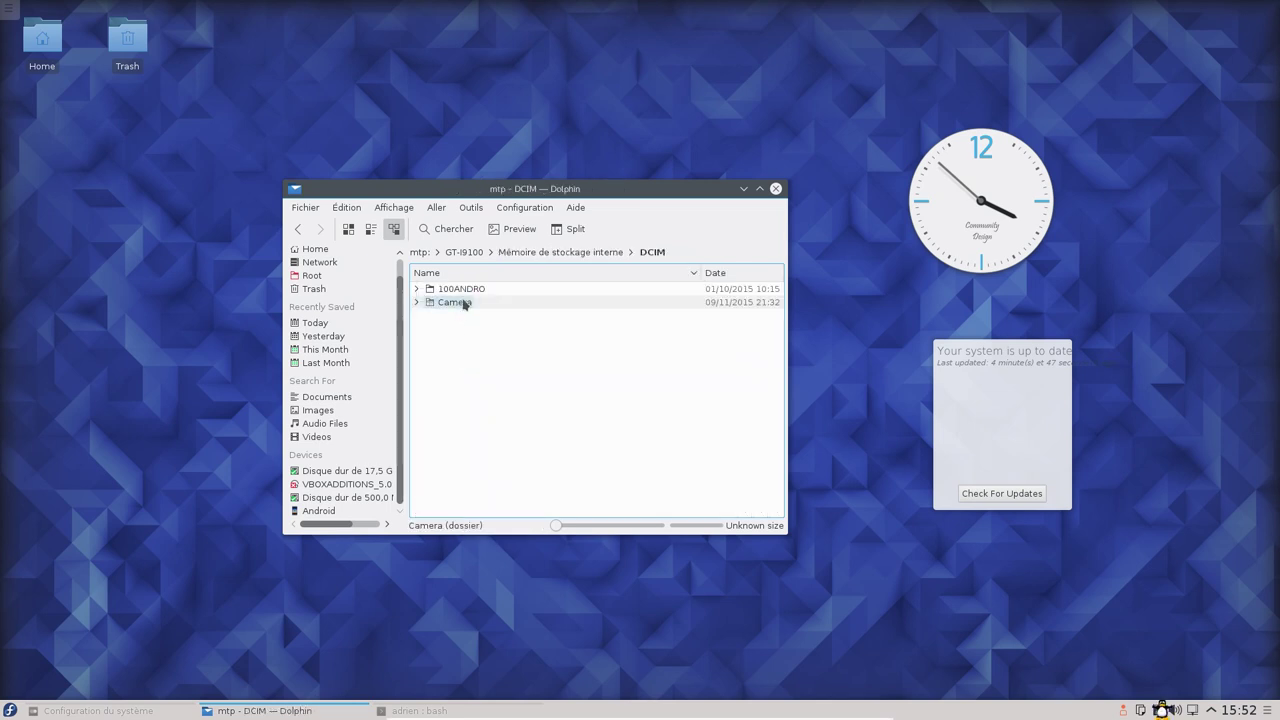
click(460, 303)
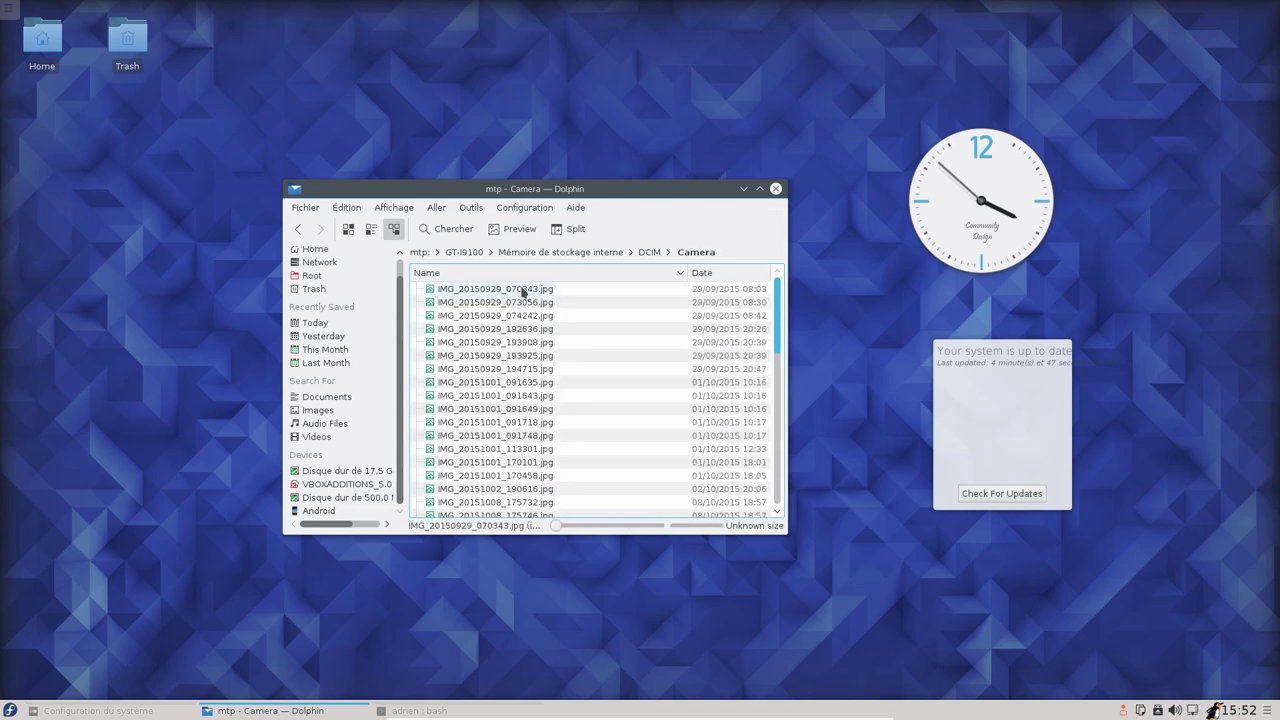
scroll(700, 366, down, 2)
scroll(698, 367, down, 5)
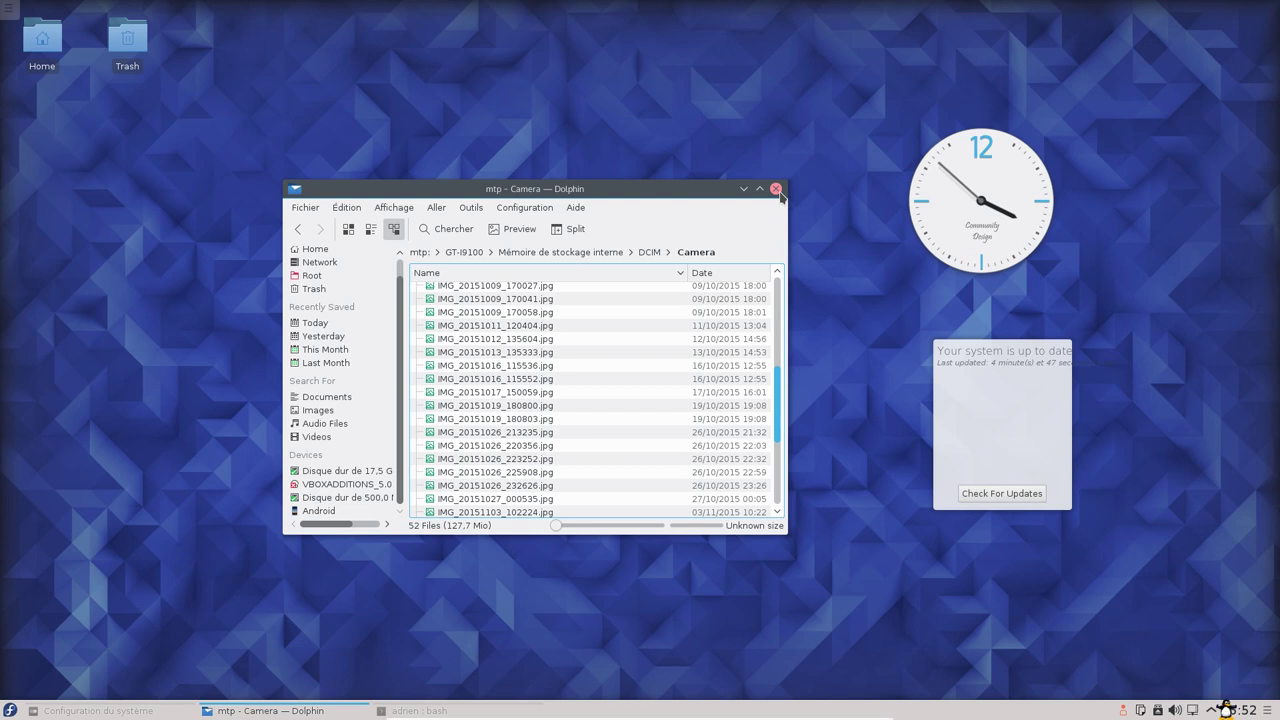
scroll(762, 438, down, 5)
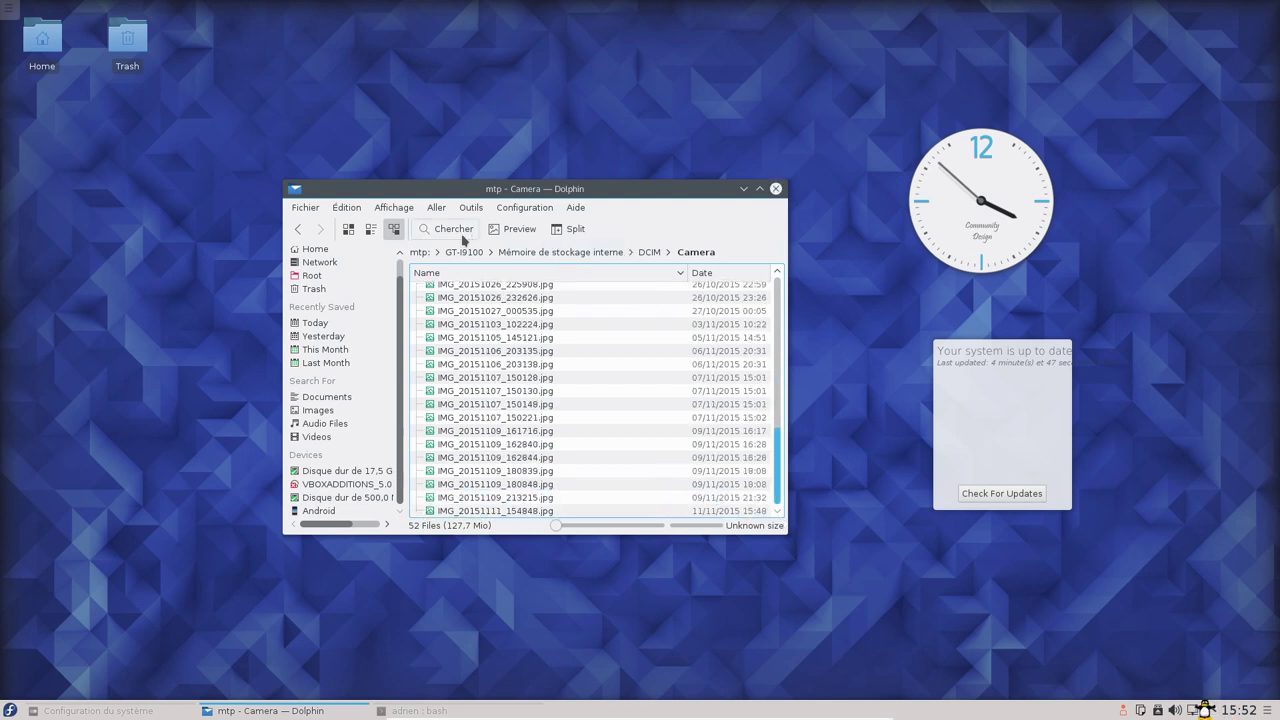
Turn on file previews in the Camera folder and look through the photos for thumbnails
click(508, 229)
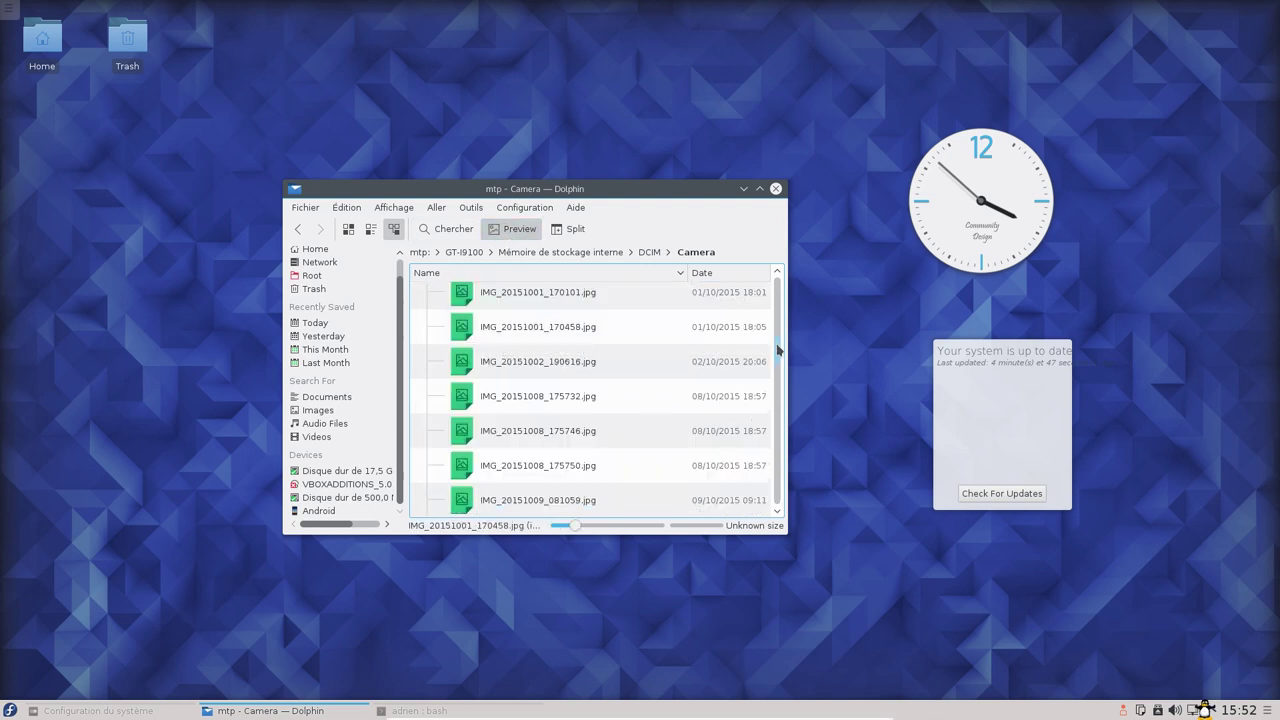
drag(778, 350, 784, 288)
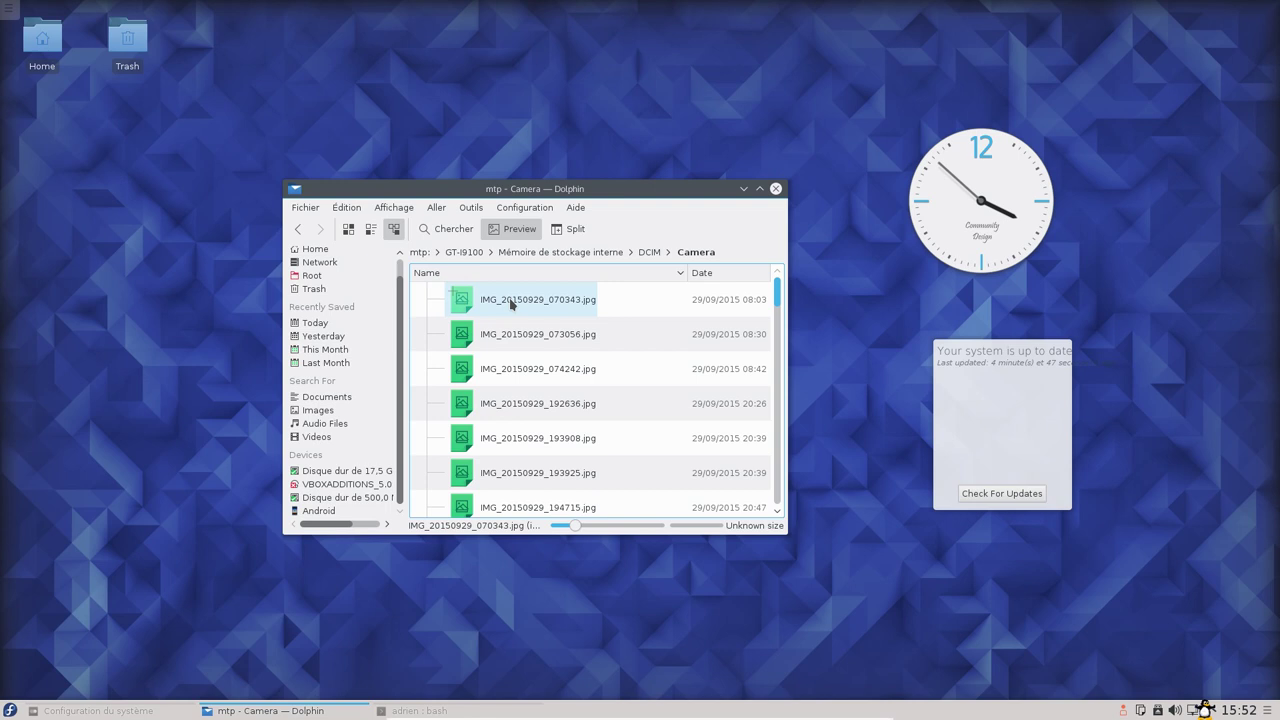
drag(778, 298, 785, 505)
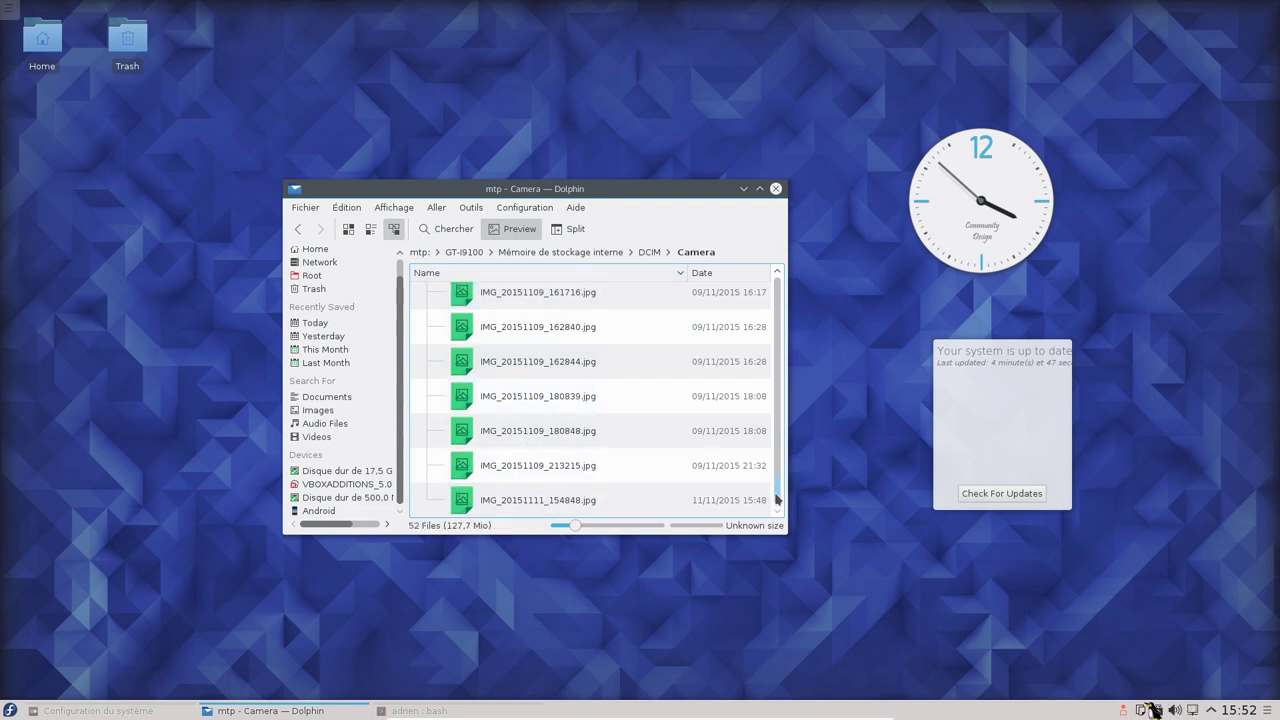
drag(777, 497, 771, 416)
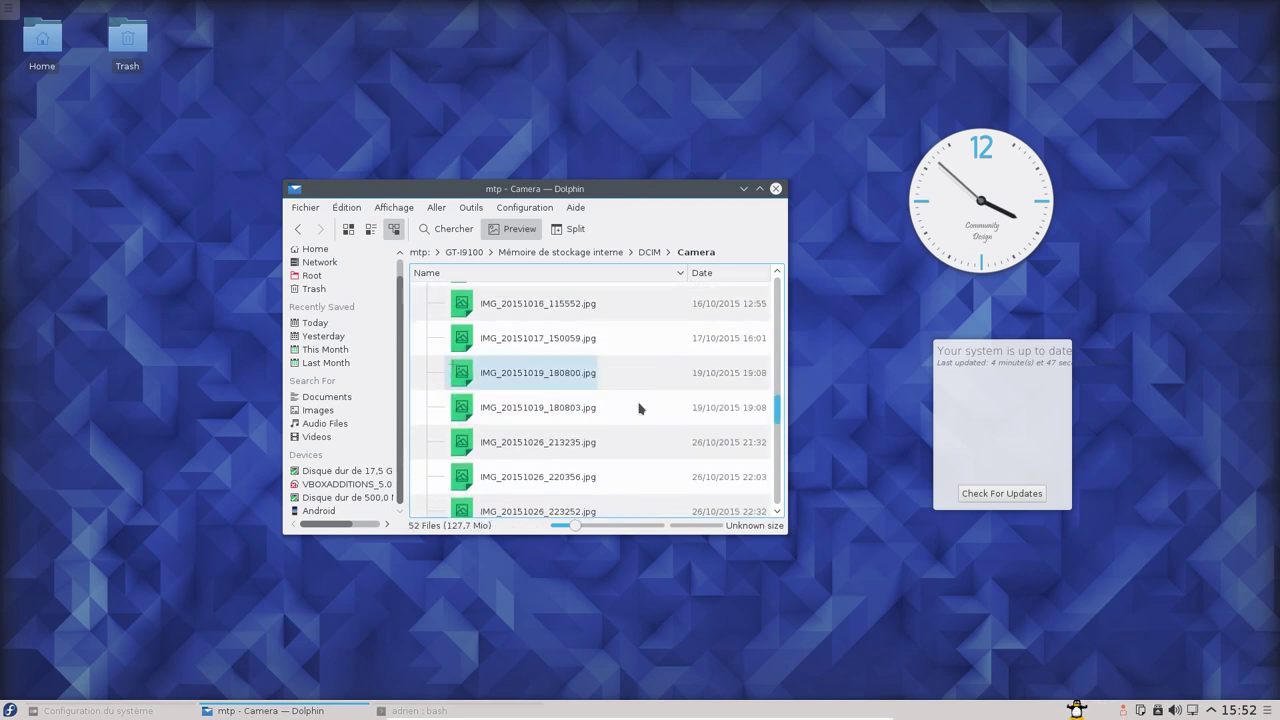
scroll(631, 423, down, 2)
scroll(663, 394, up, 2)
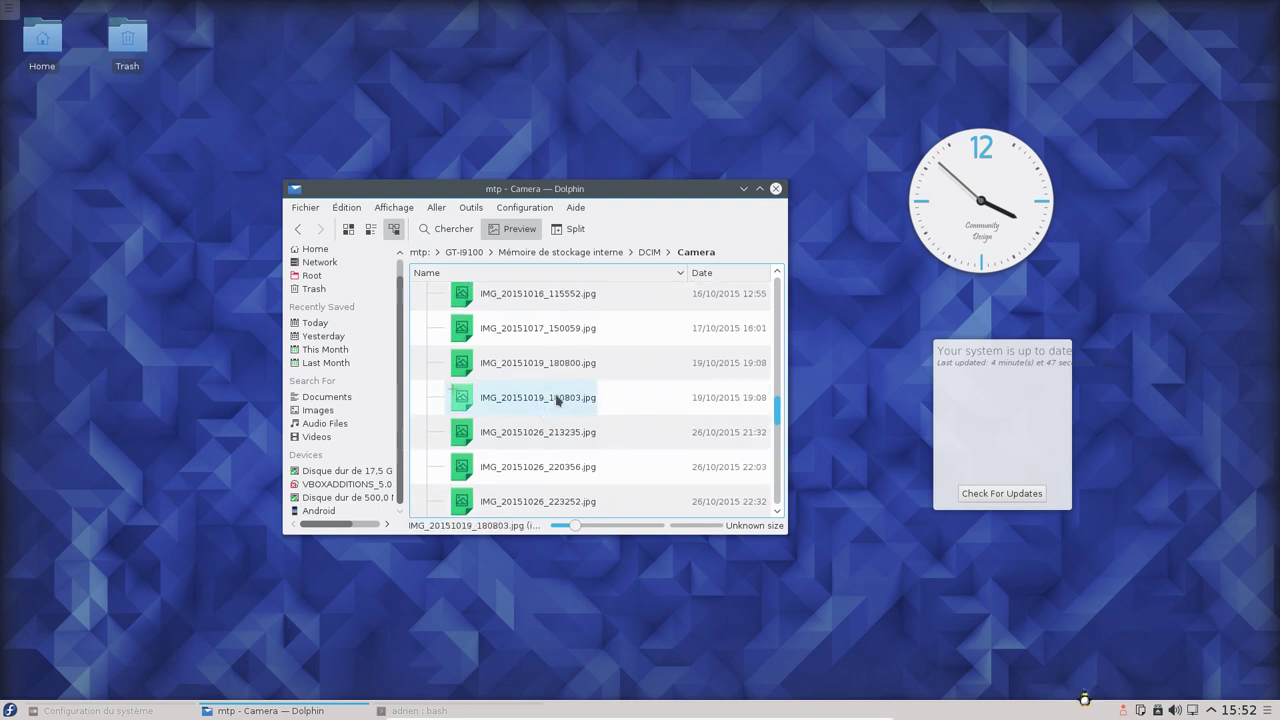
drag(777, 417, 768, 503)
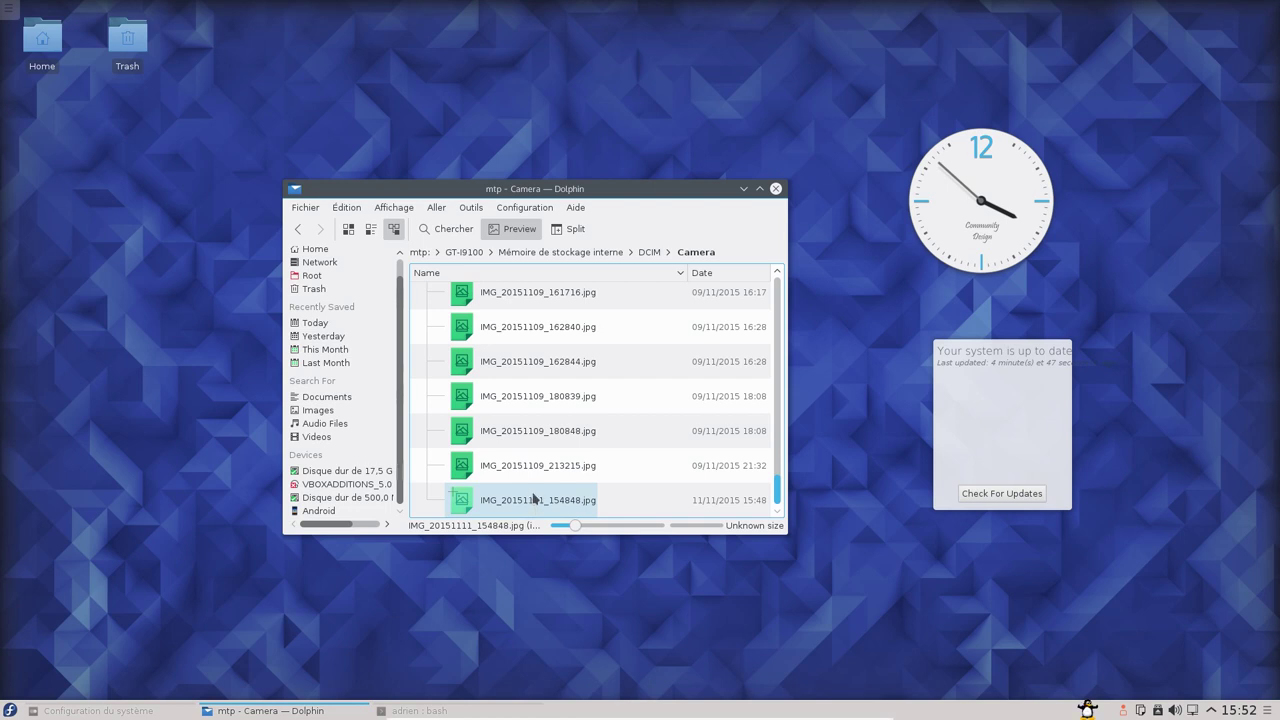
View IMG_20151109_180839.jpg in a maximized Gwenview window, then close the image viewer and the file manager
double_click(570, 400)
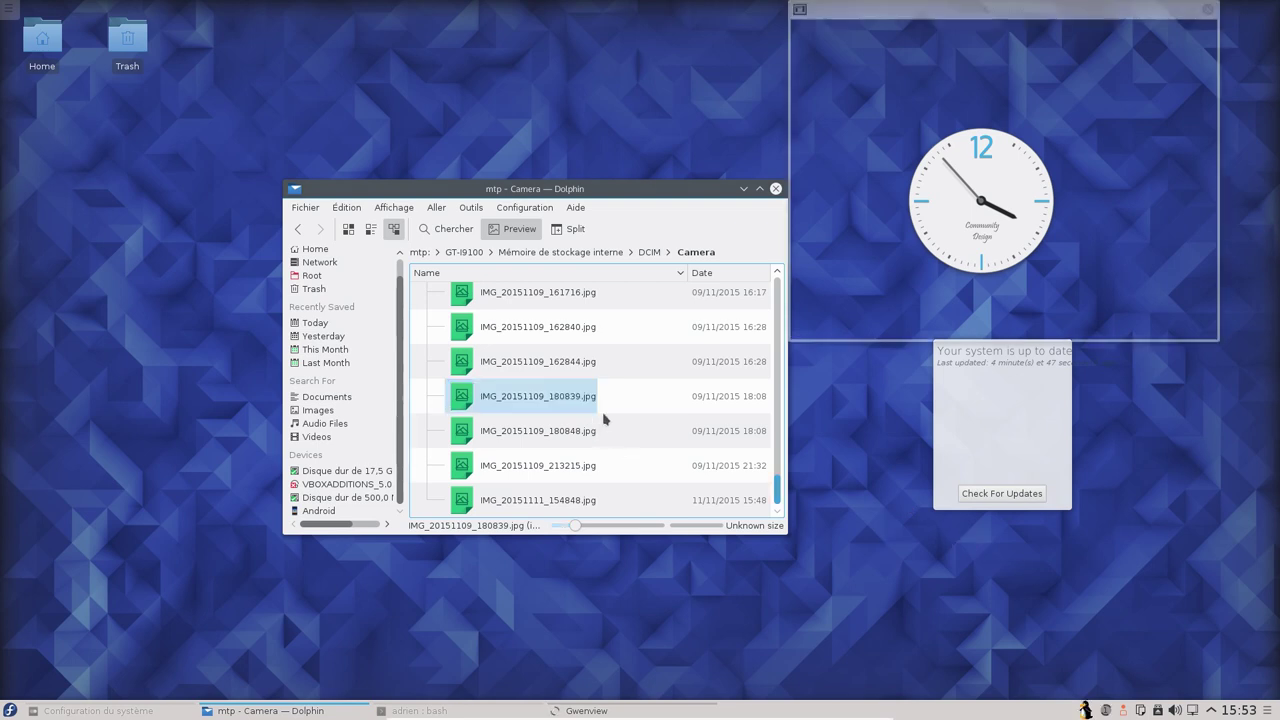
click(1253, 10)
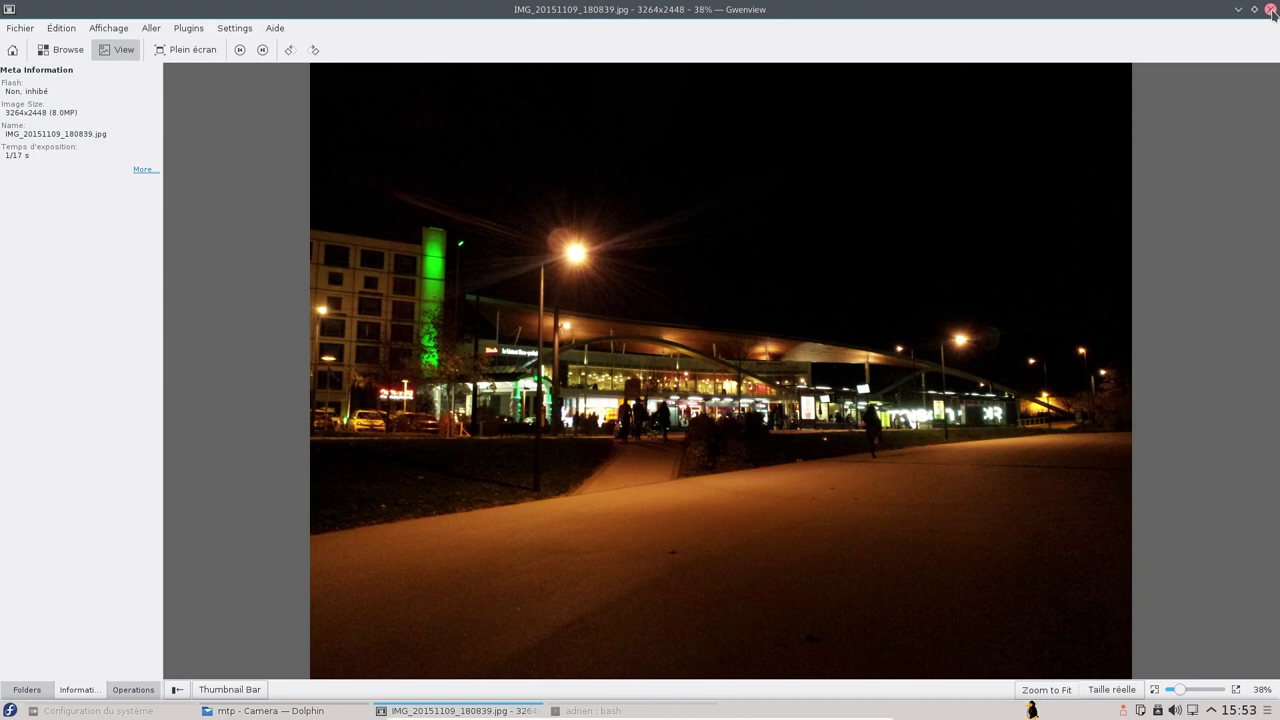
click(1270, 9)
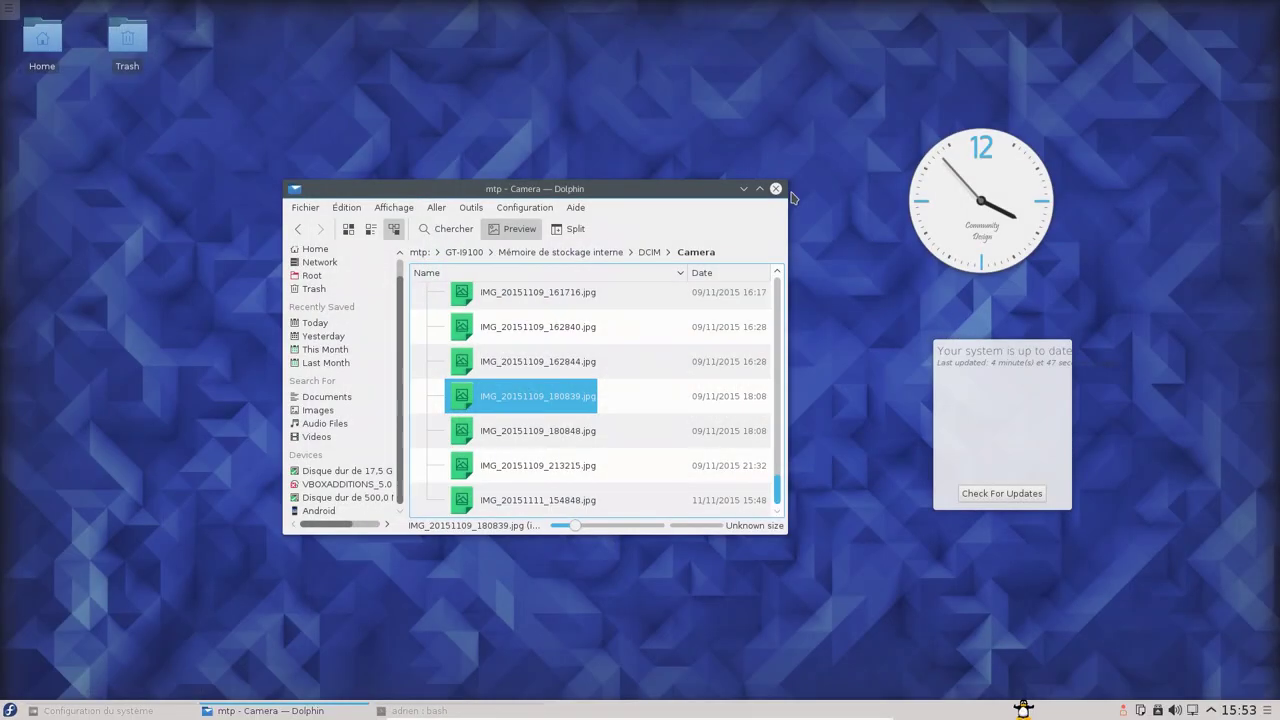
click(778, 190)
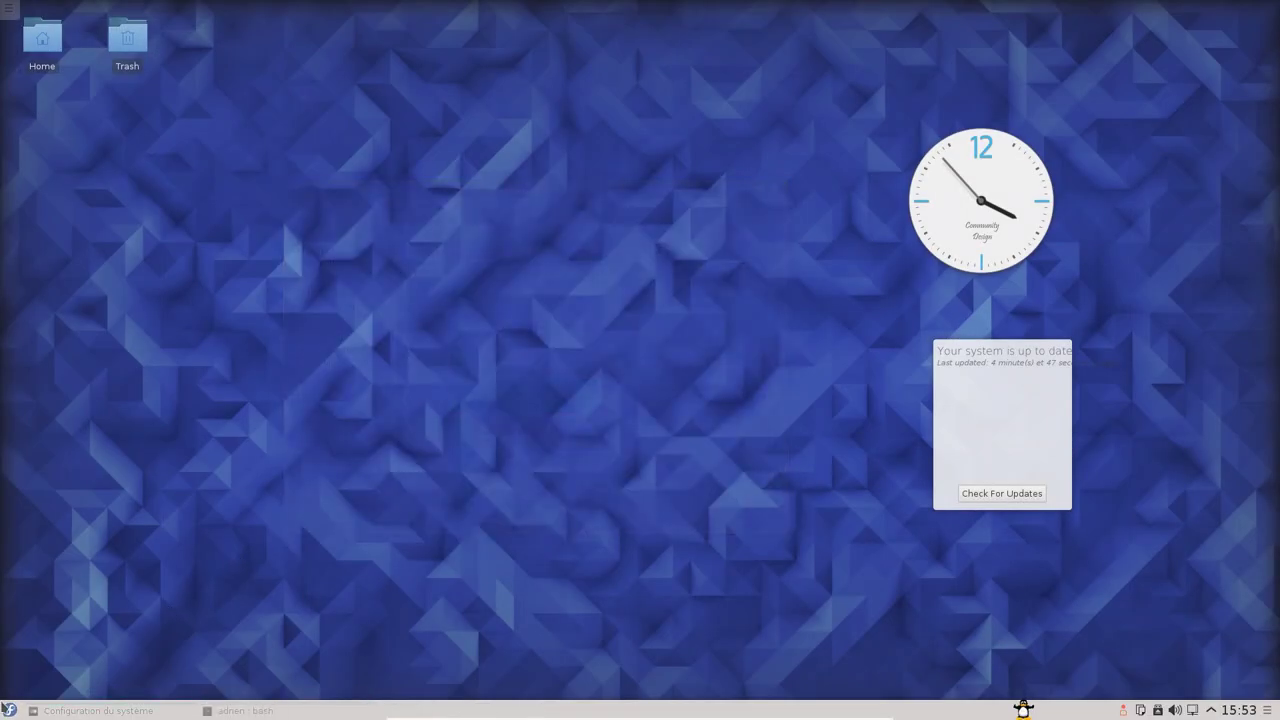
Reopen the file manager from the applications launcher and go to the Android device's internal storage
mouse_move(104, 714)
click(10, 710)
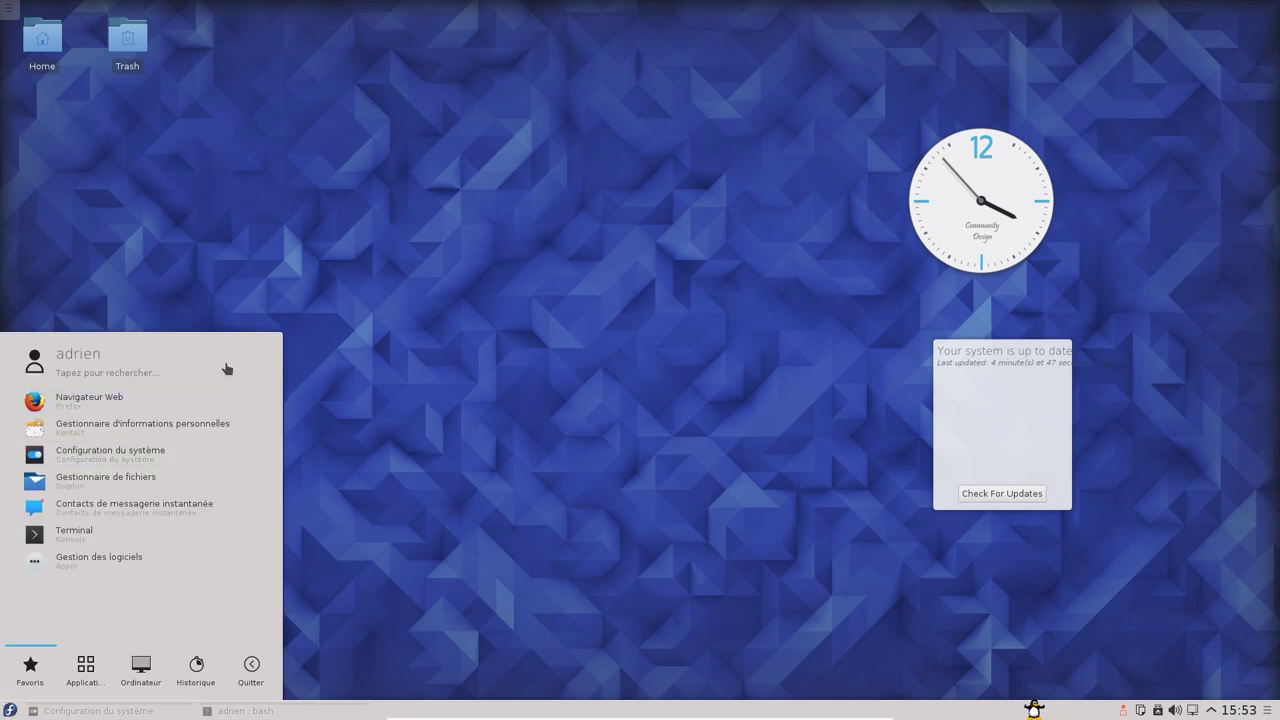
click(200, 475)
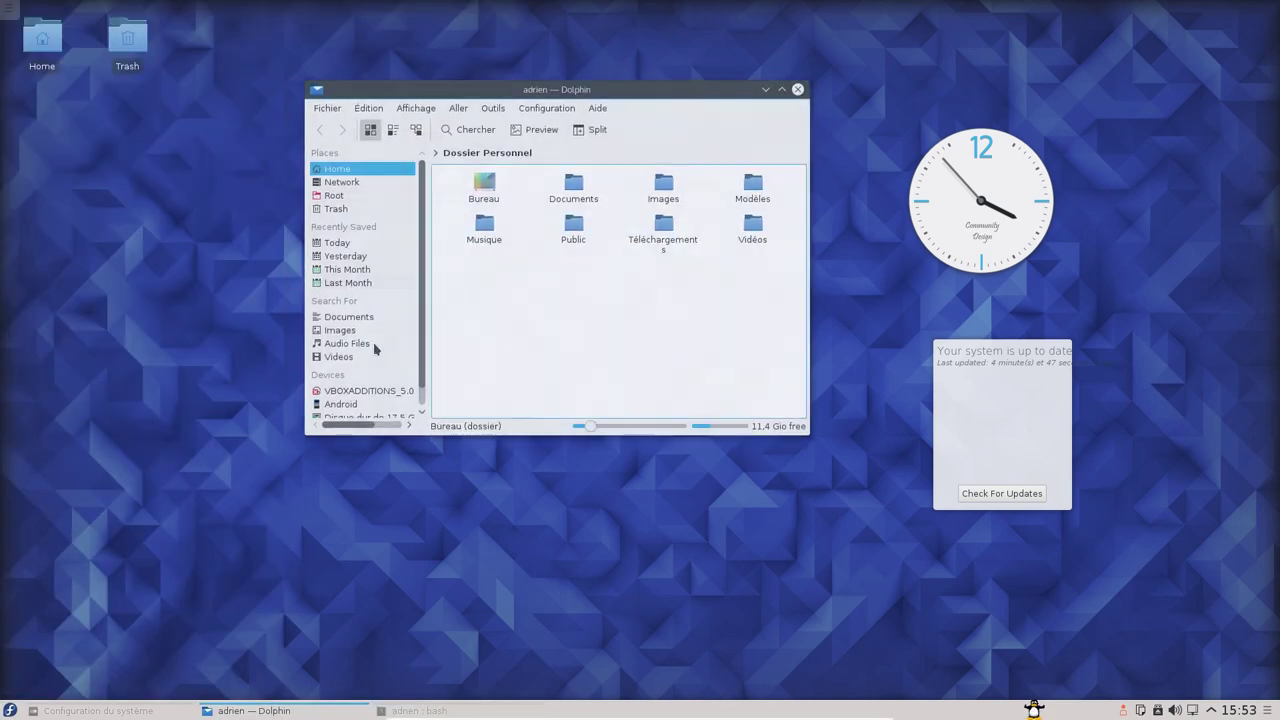
scroll(378, 355, down, 1)
click(340, 386)
click(542, 201)
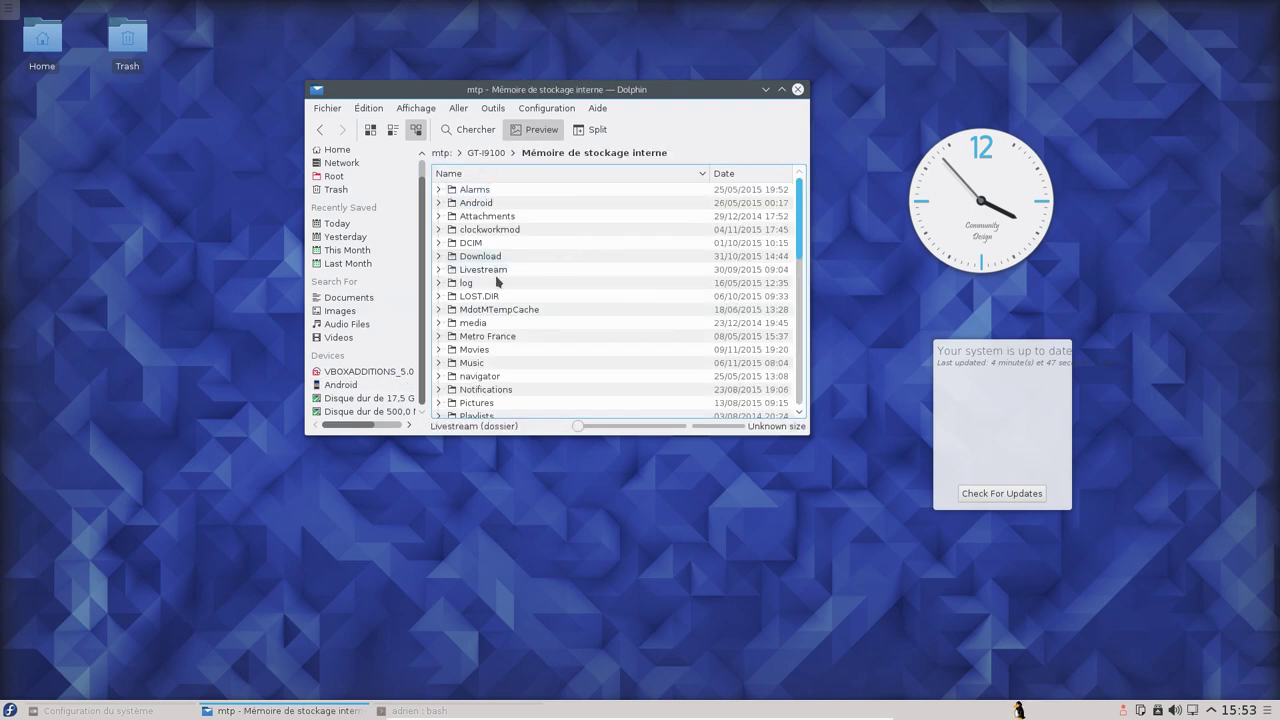
Examine the Music folder's artist and album subfolders, including 1999 - Считалочка, then return to Mémoire de stockage interne
click(473, 363)
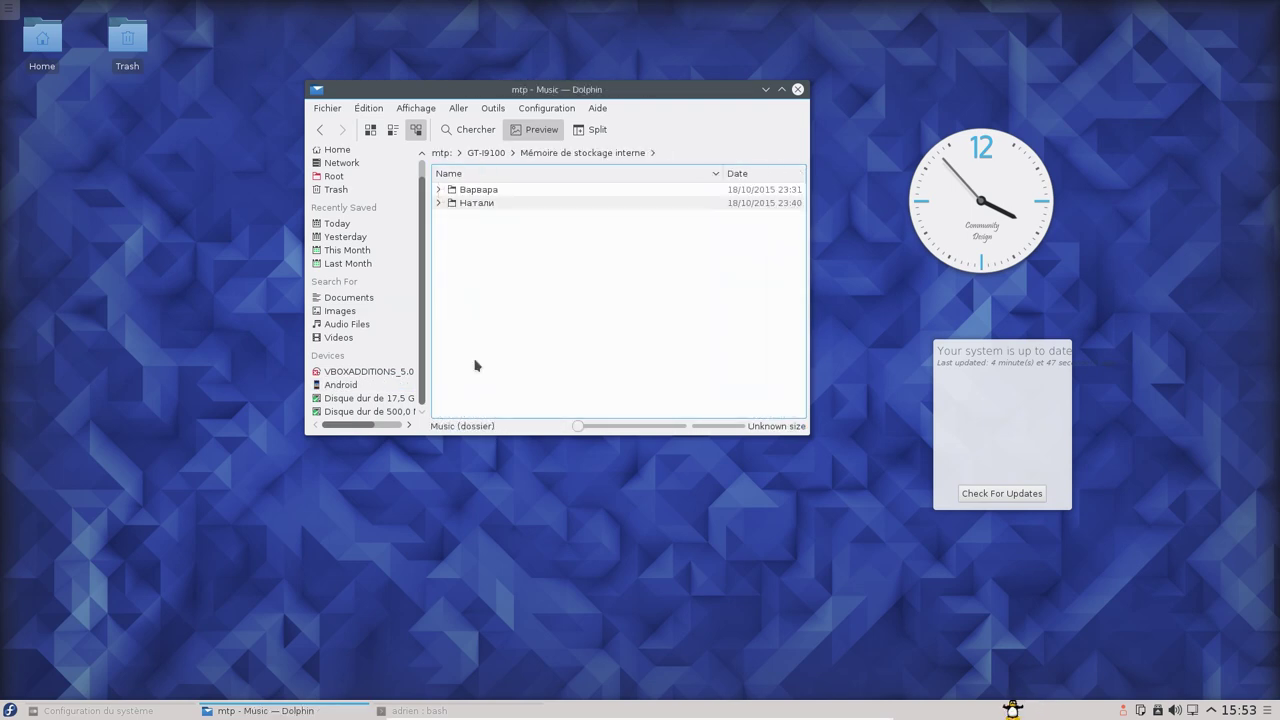
click(488, 206)
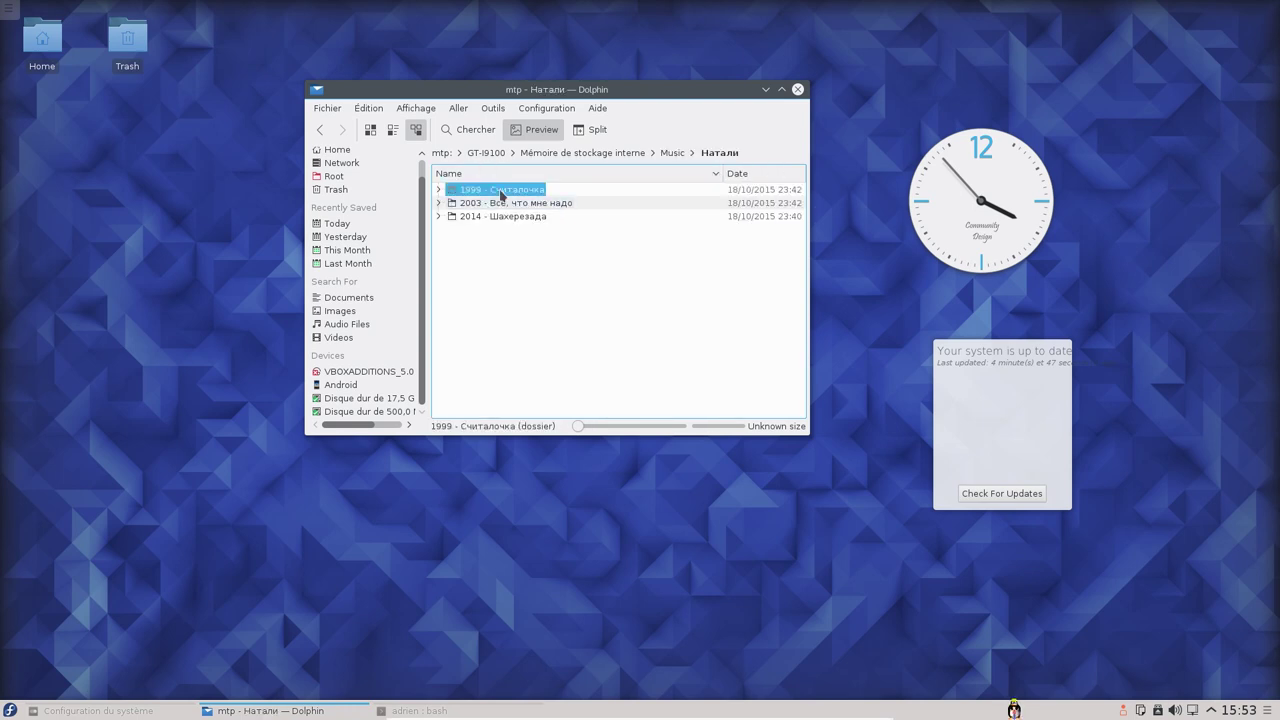
click(486, 195)
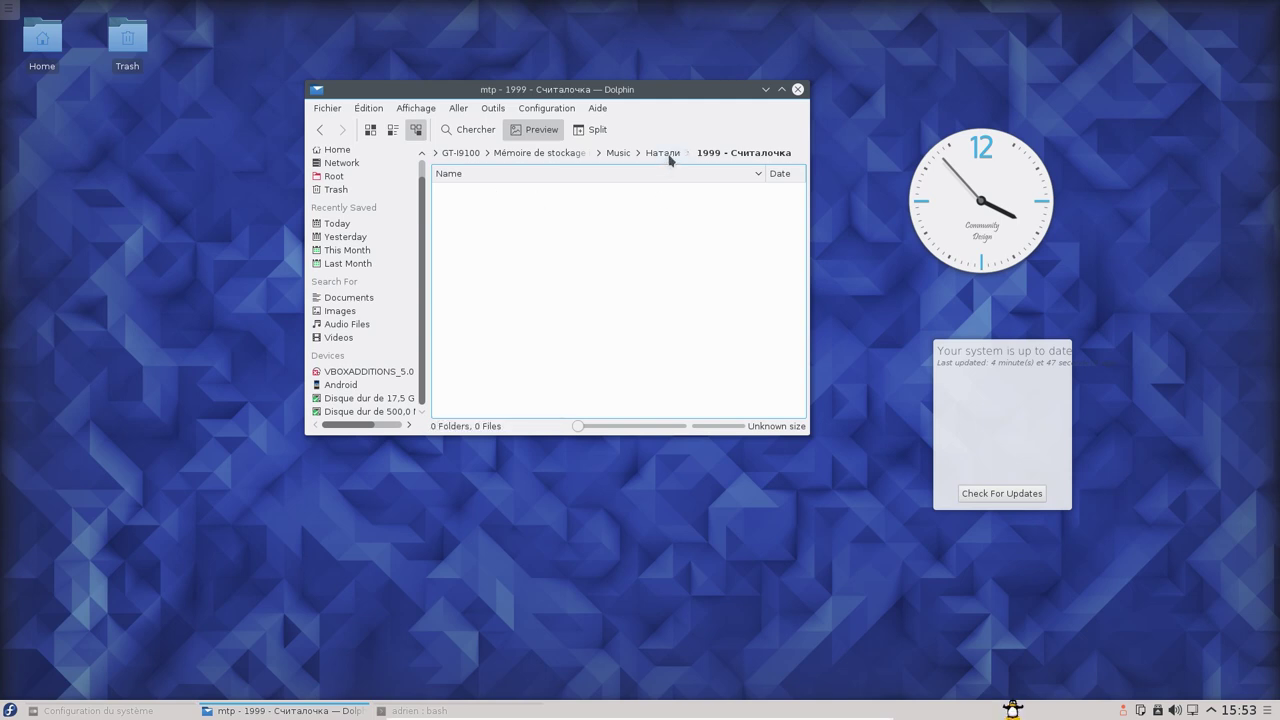
click(618, 153)
click(478, 190)
click(479, 192)
click(580, 153)
Look through the internal storage listing, check the album folder 2014 - Шахерезада under Music > Натали, and close the file manager
scroll(590, 300, down, 5)
scroll(588, 336, down, 3)
drag(799, 334, 796, 411)
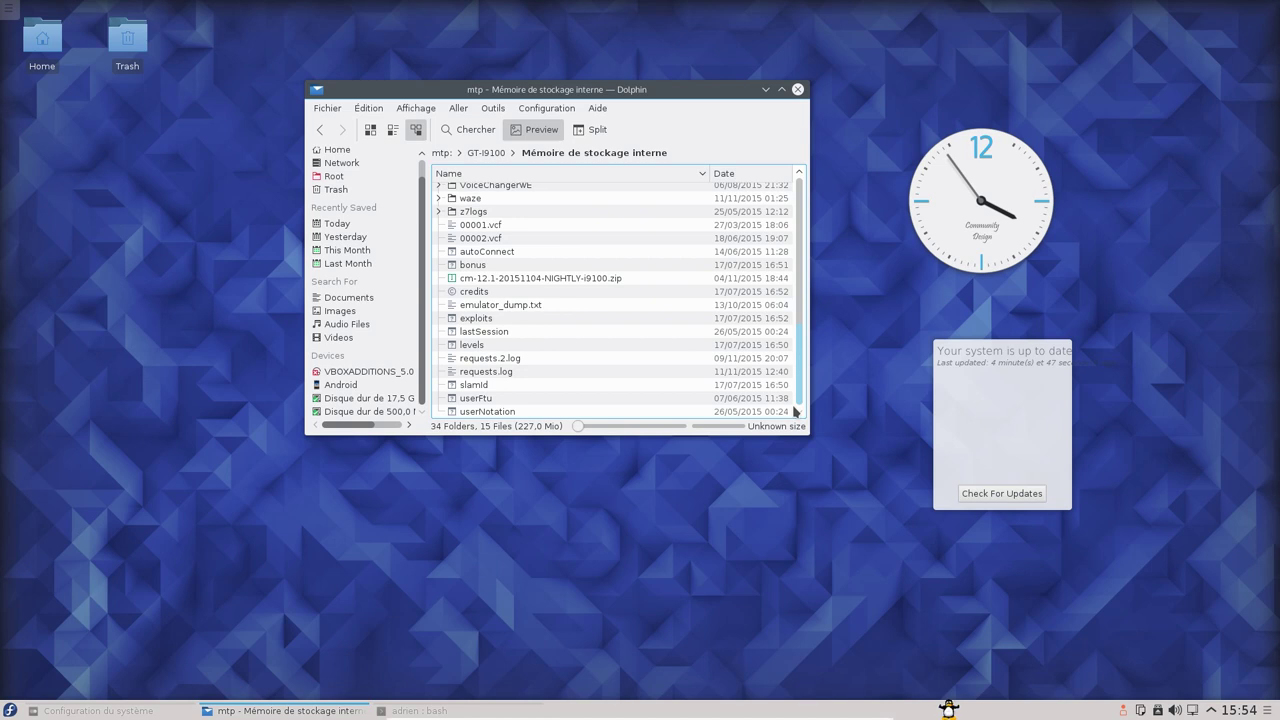
drag(796, 411, 800, 210)
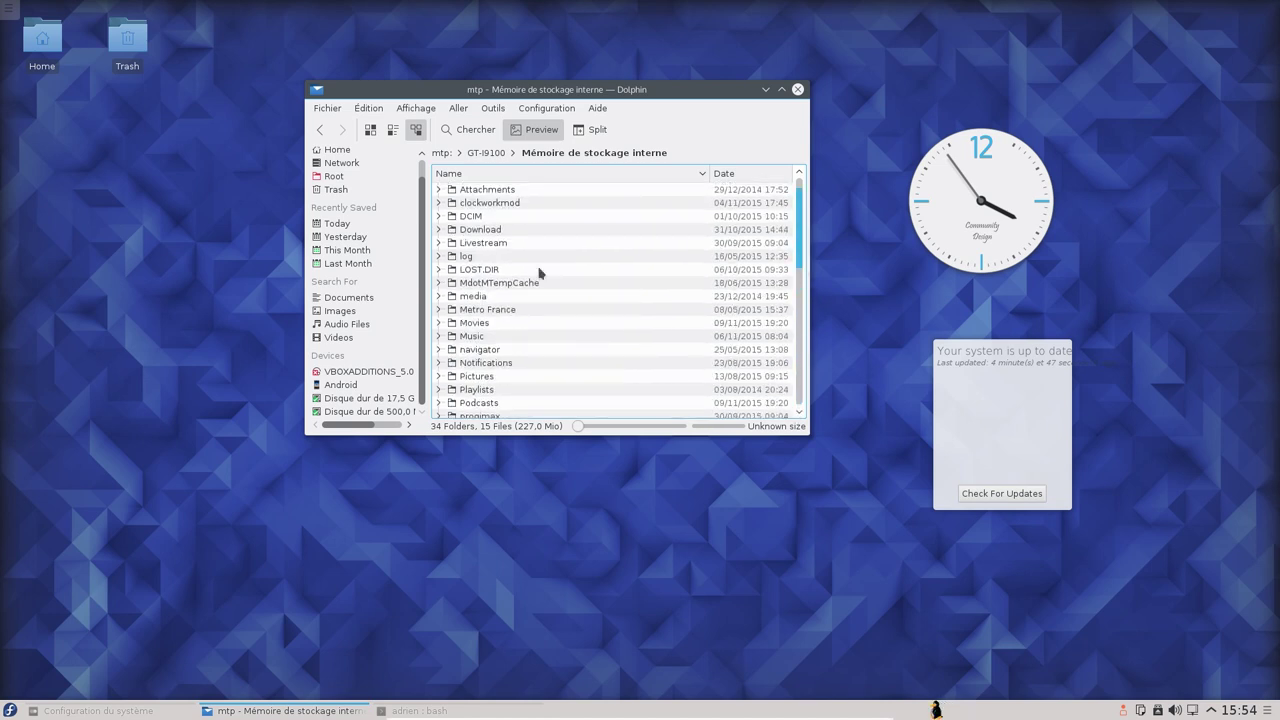
click(475, 338)
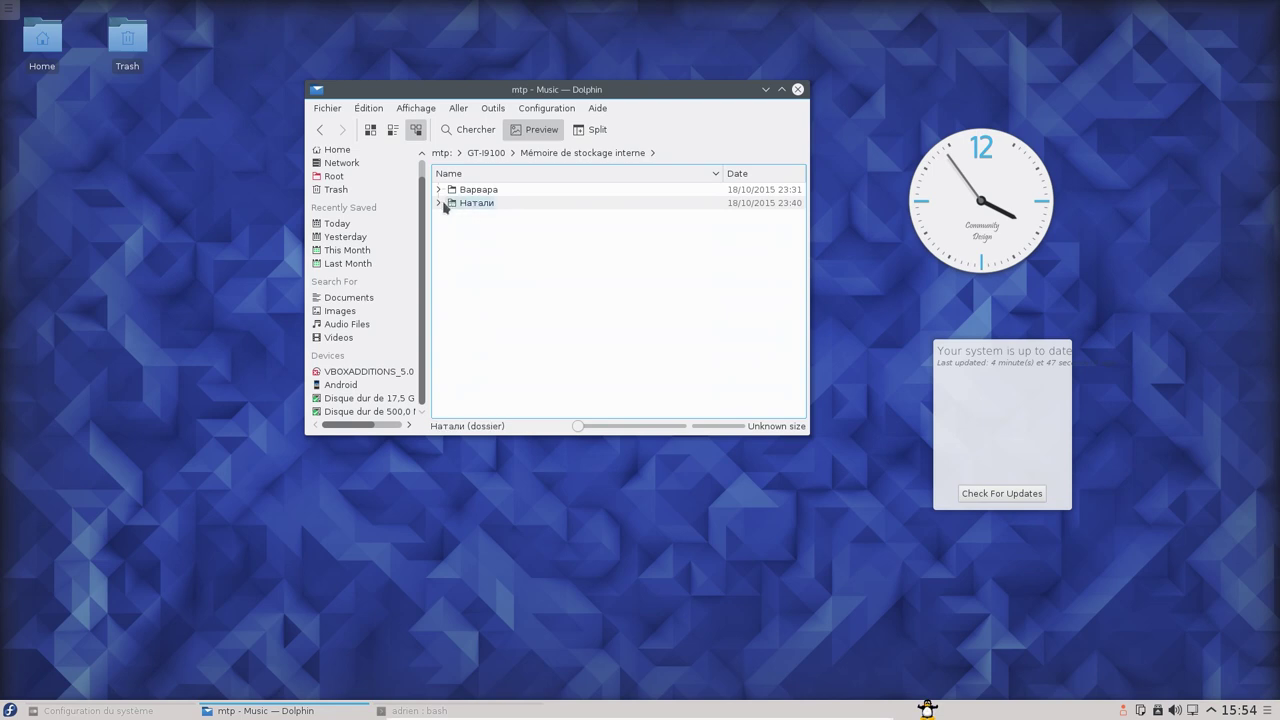
click(467, 204)
click(506, 219)
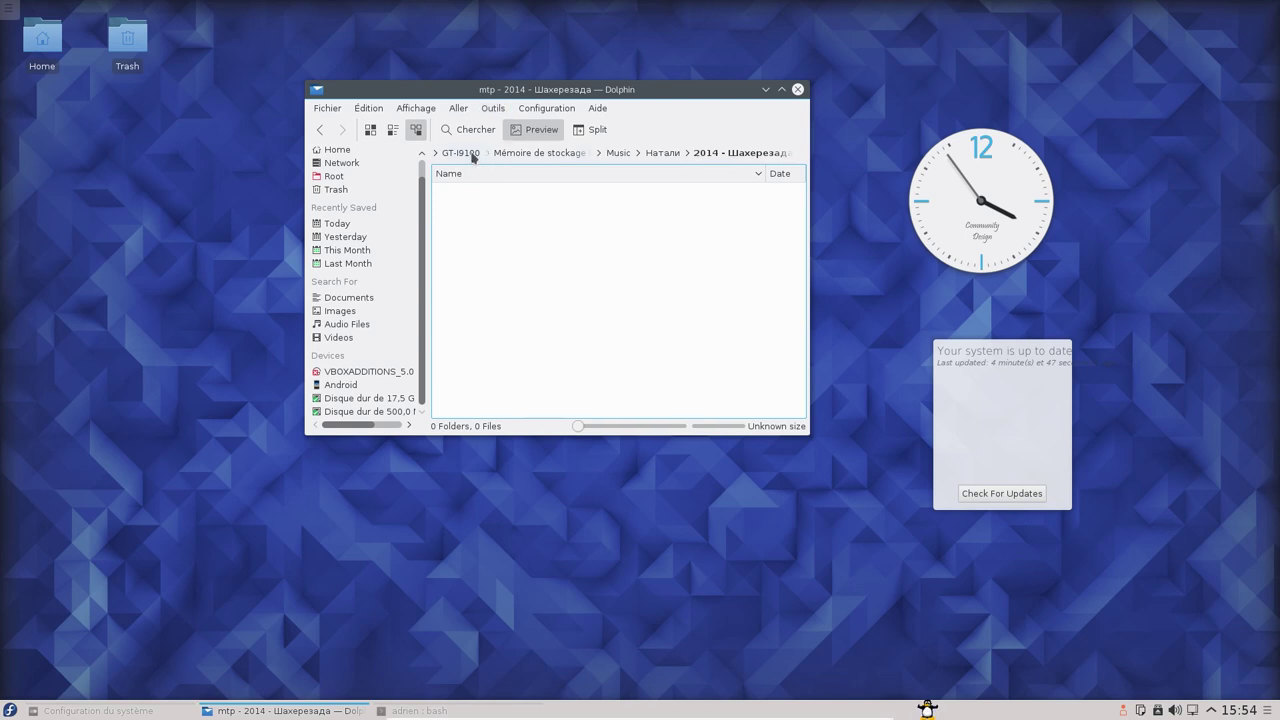
click(797, 89)
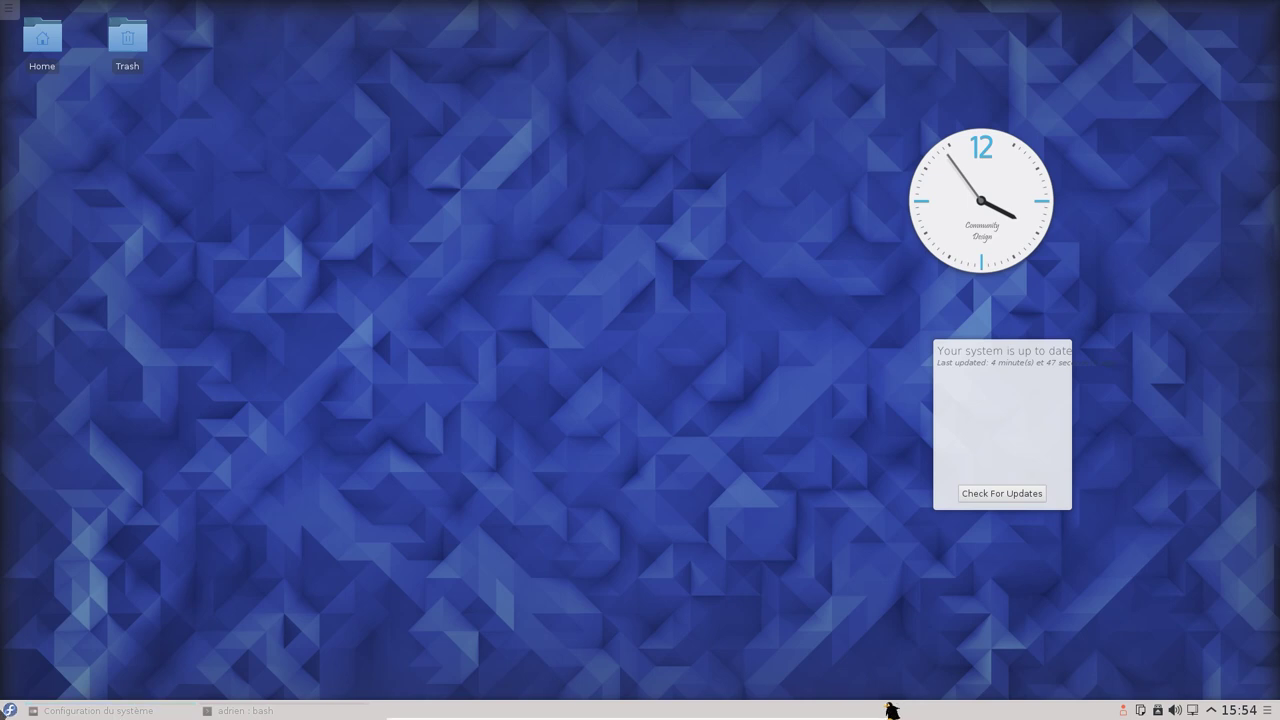
Launch the Firefox web browser from the favourites in the applications launcher
click(10, 710)
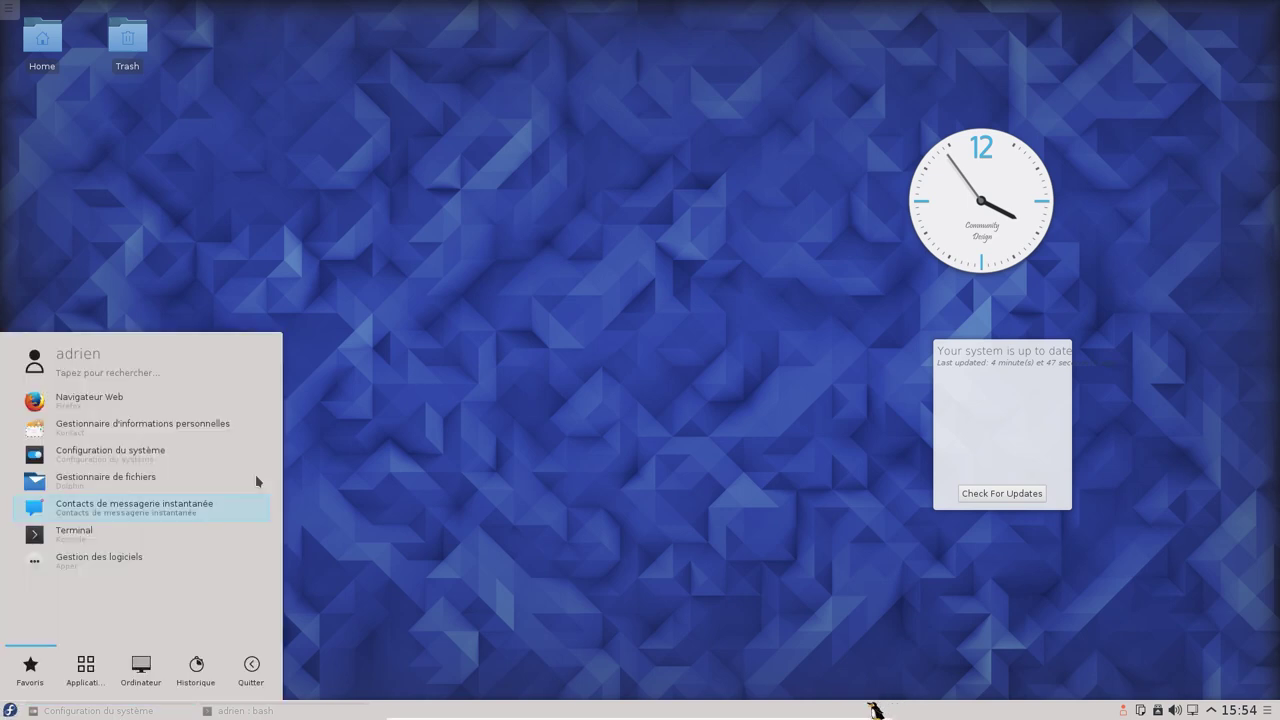
click(483, 567)
click(12, 712)
click(101, 406)
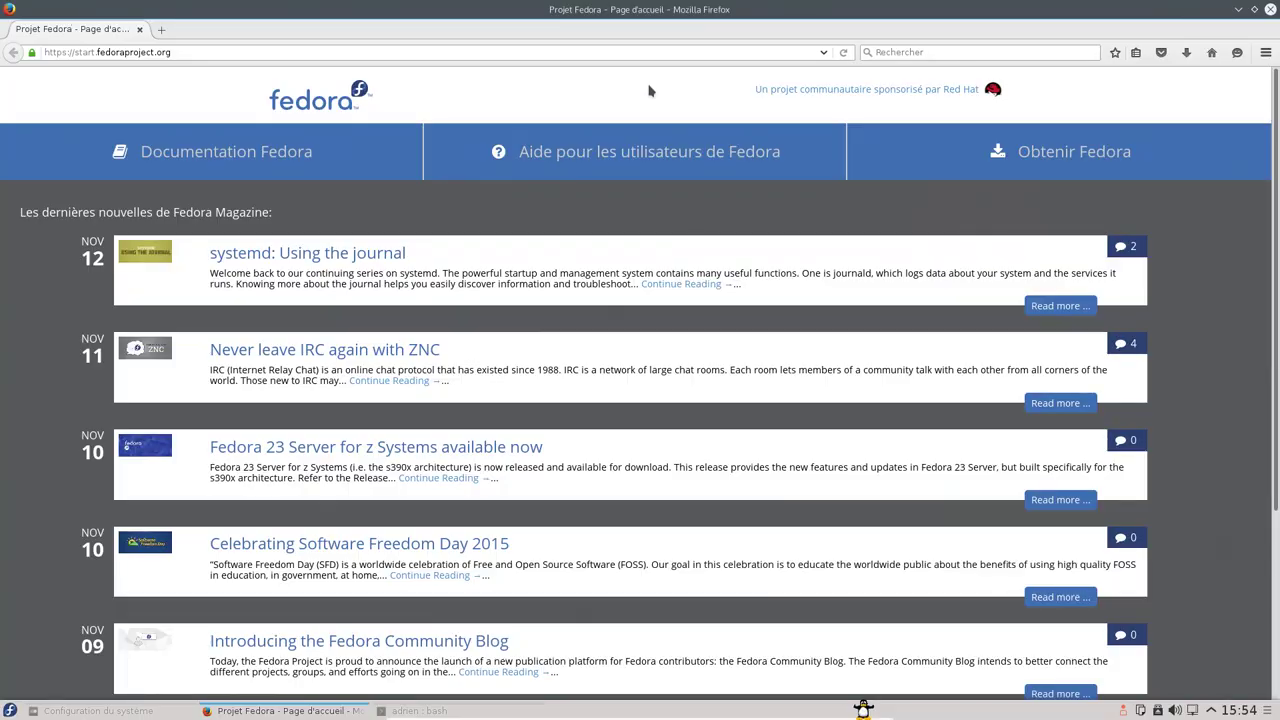
Restore the maximised Firefox window, make it smaller and place it over the upper left part of the desktop
double_click(688, 22)
drag(366, 22, 609, 88)
drag(758, 455, 1001, 661)
drag(655, 77, 570, 36)
Search the web for rpmfusion and open the RPM Fusion site's page on enabling its repositories
click(676, 75)
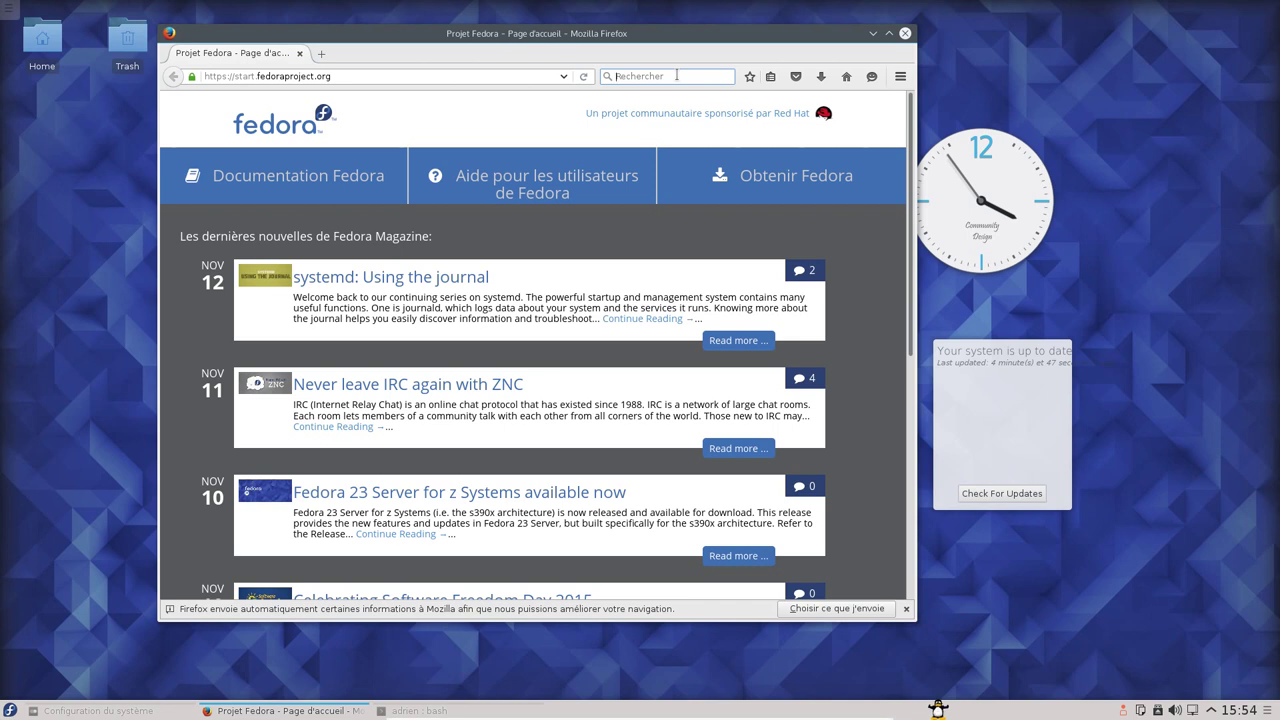
text(rpmfusion)
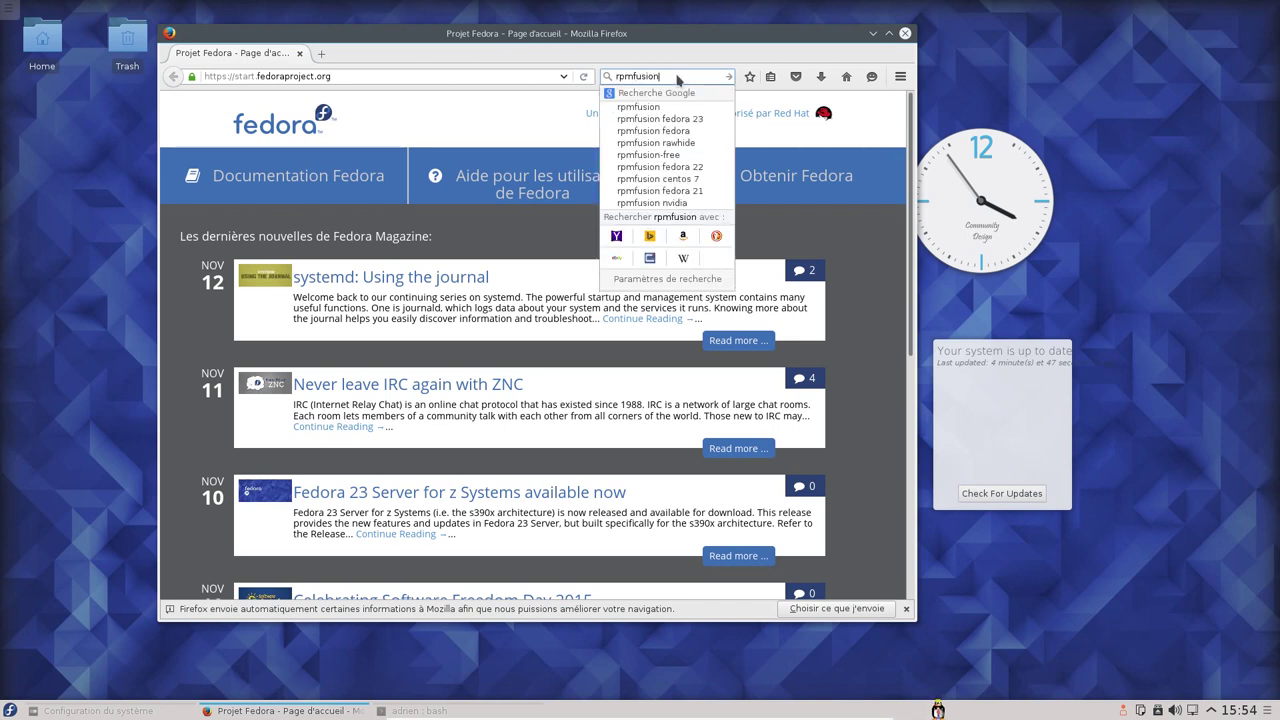
key(Return)
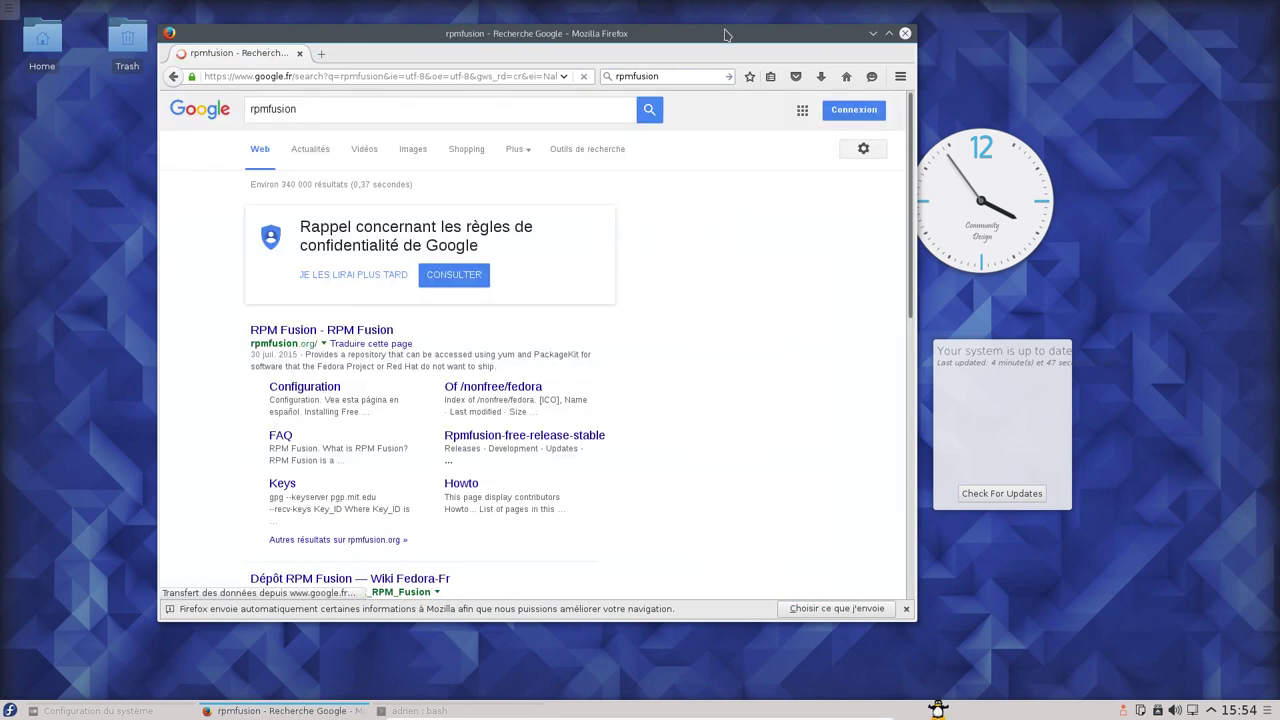
click(288, 331)
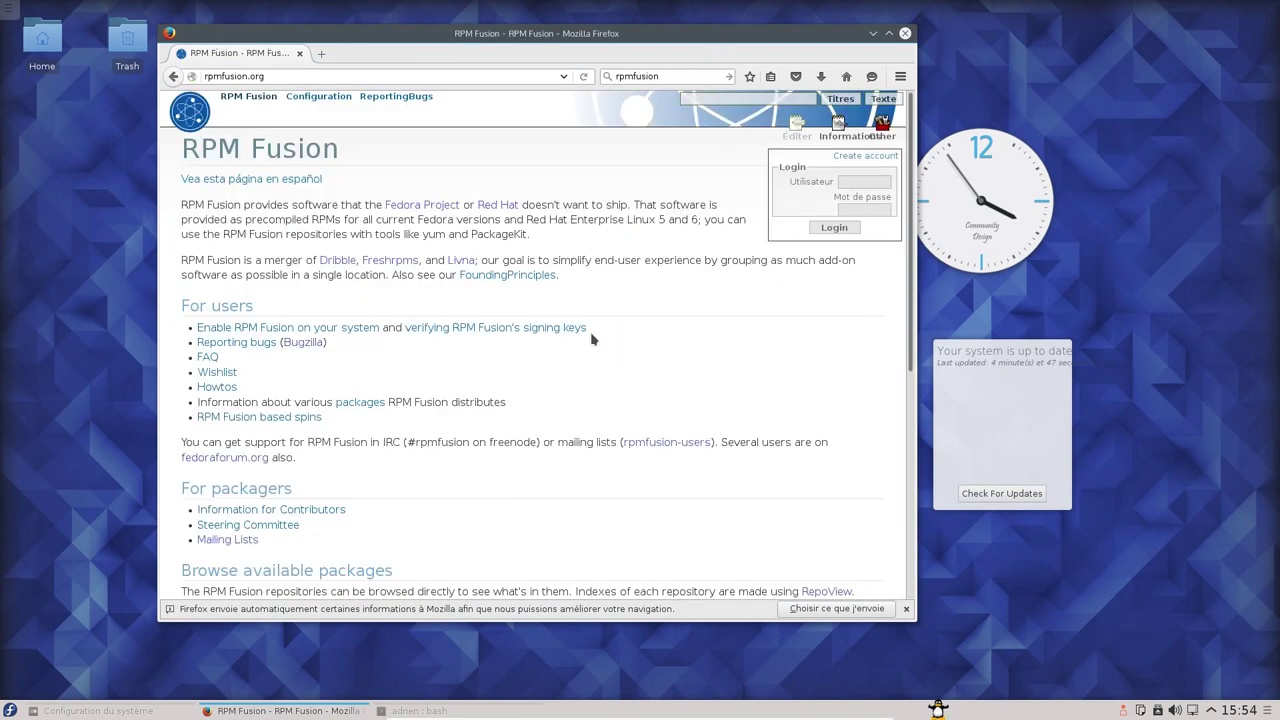
click(278, 327)
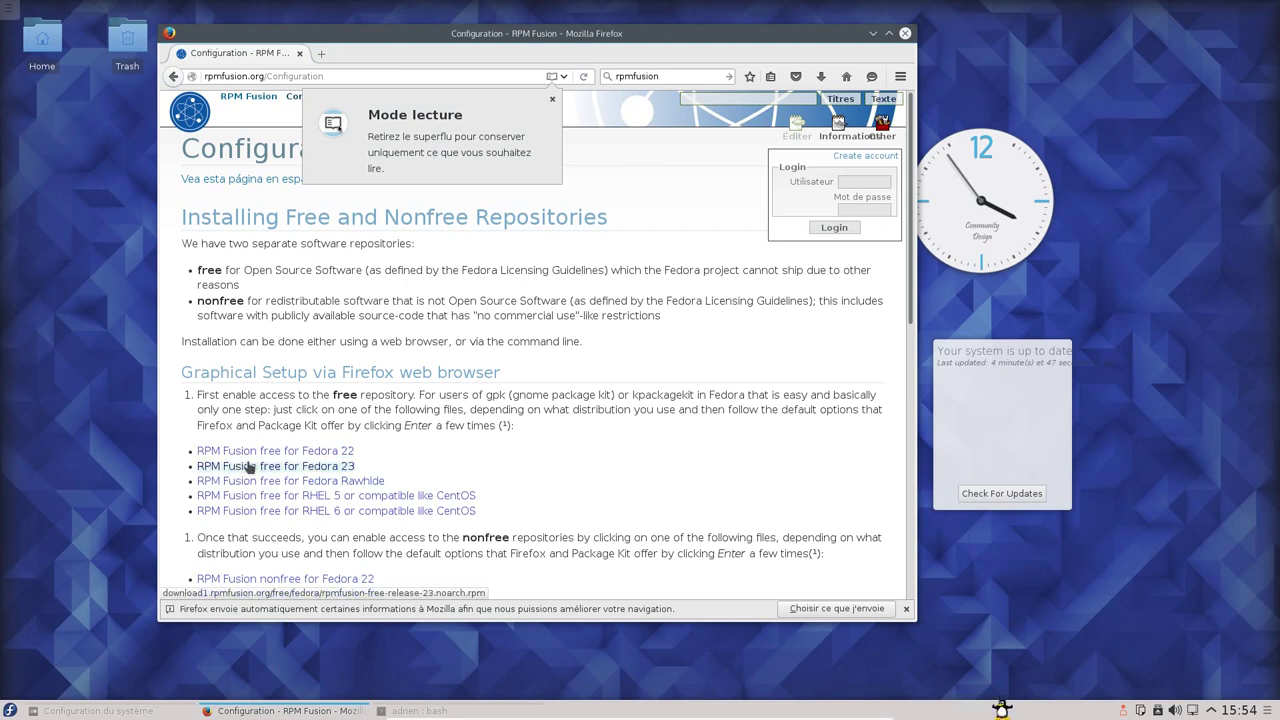
Download the RPM Fusion free package for Fedora 23 and open it with the package installer
scroll(240, 468, down, 3)
click(265, 340)
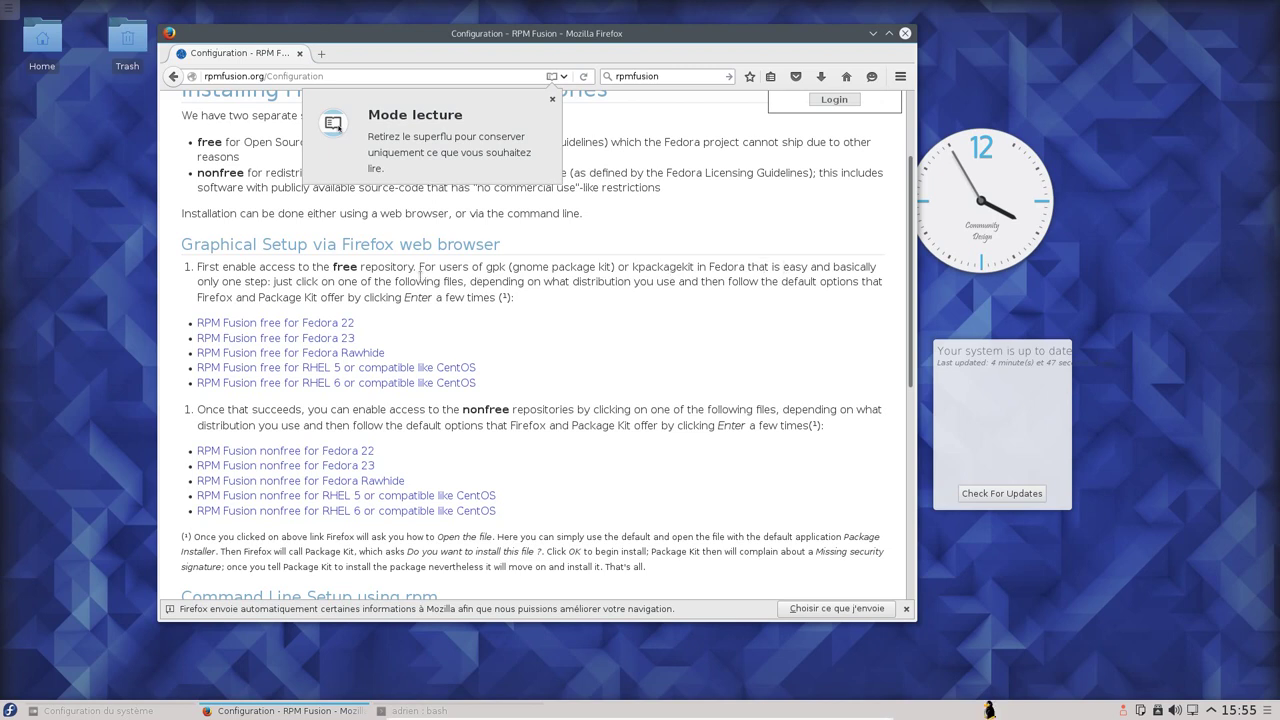
click(310, 342)
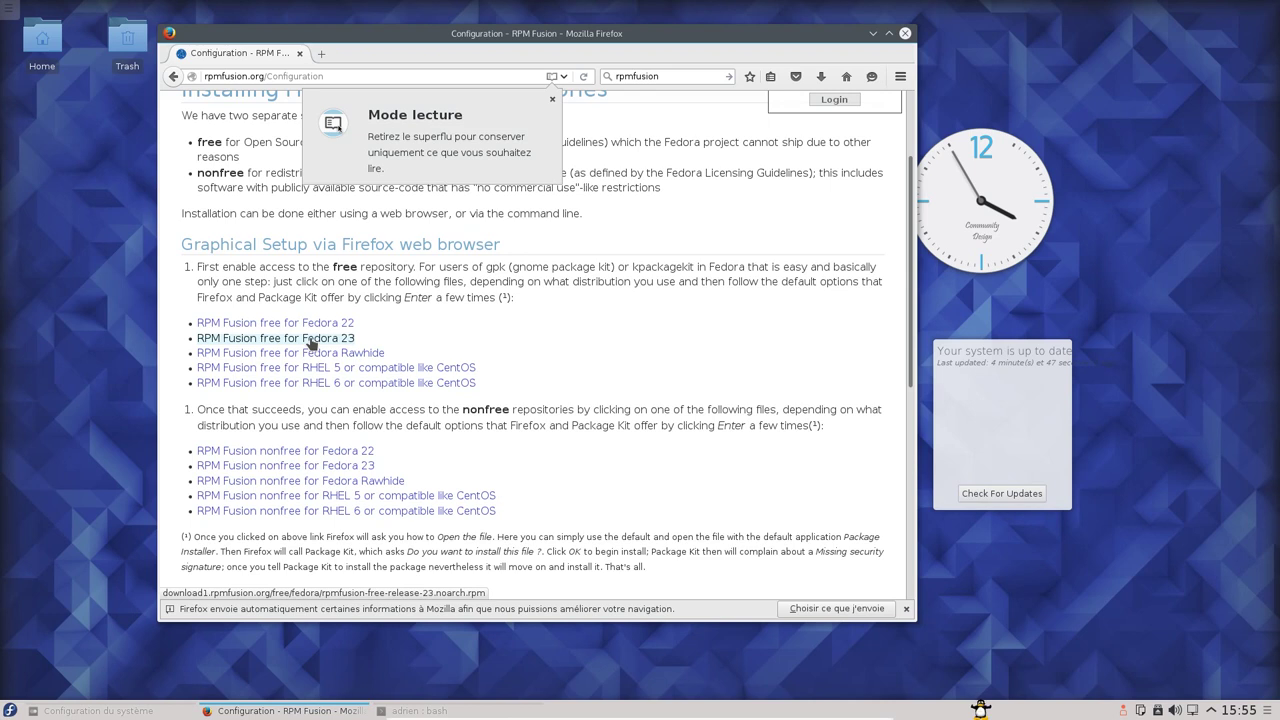
click(326, 341)
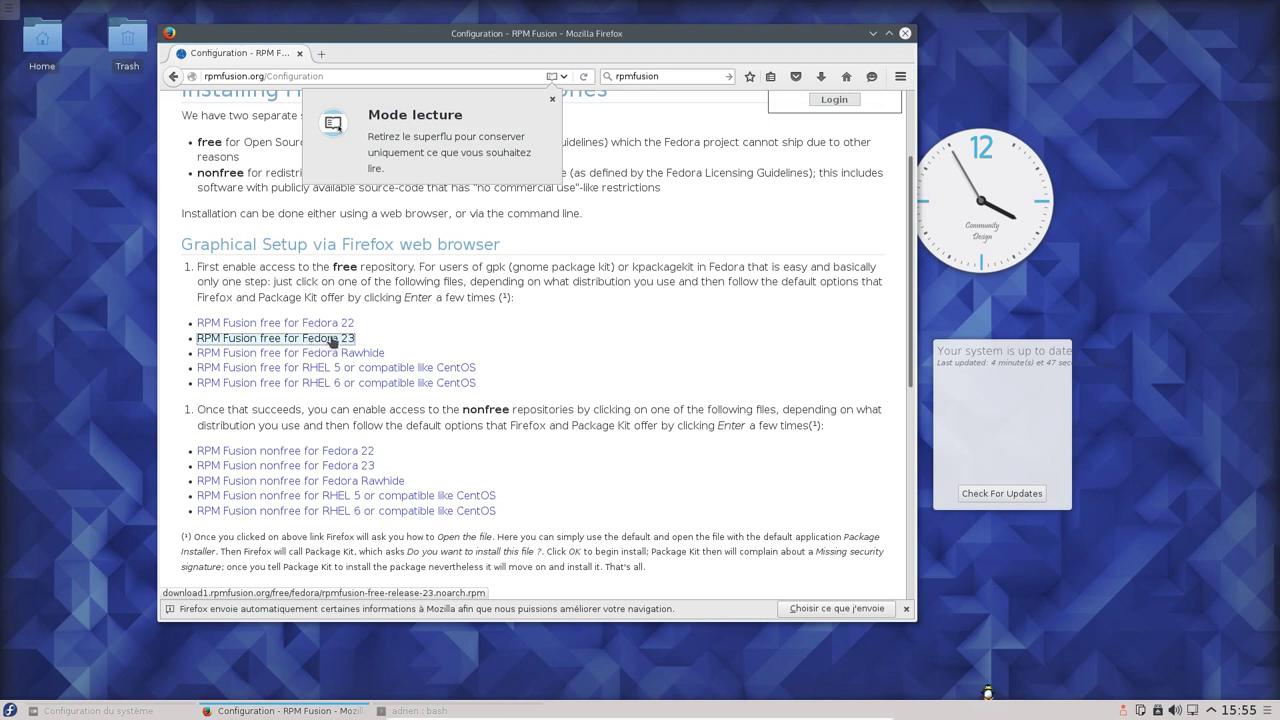
click(650, 404)
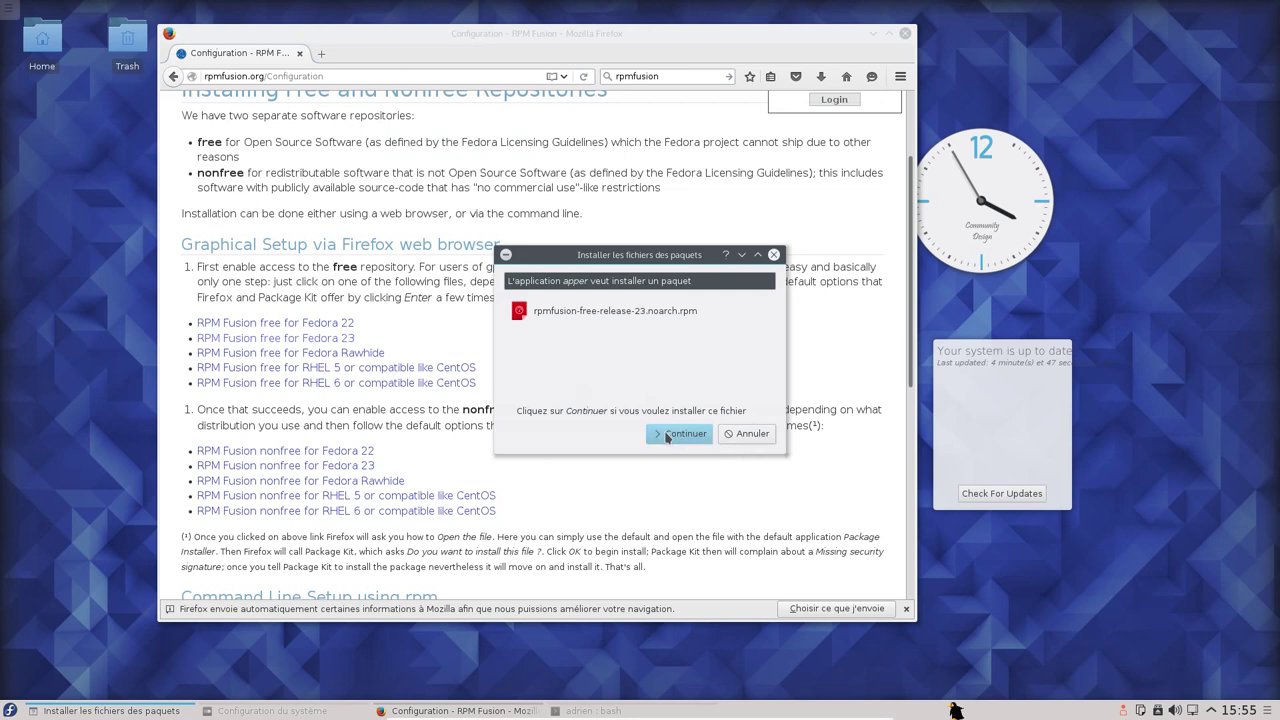
Go through the installation of rpmfusion-free-release, accepting the unsigned package and entering the account password, and close the installer
click(670, 434)
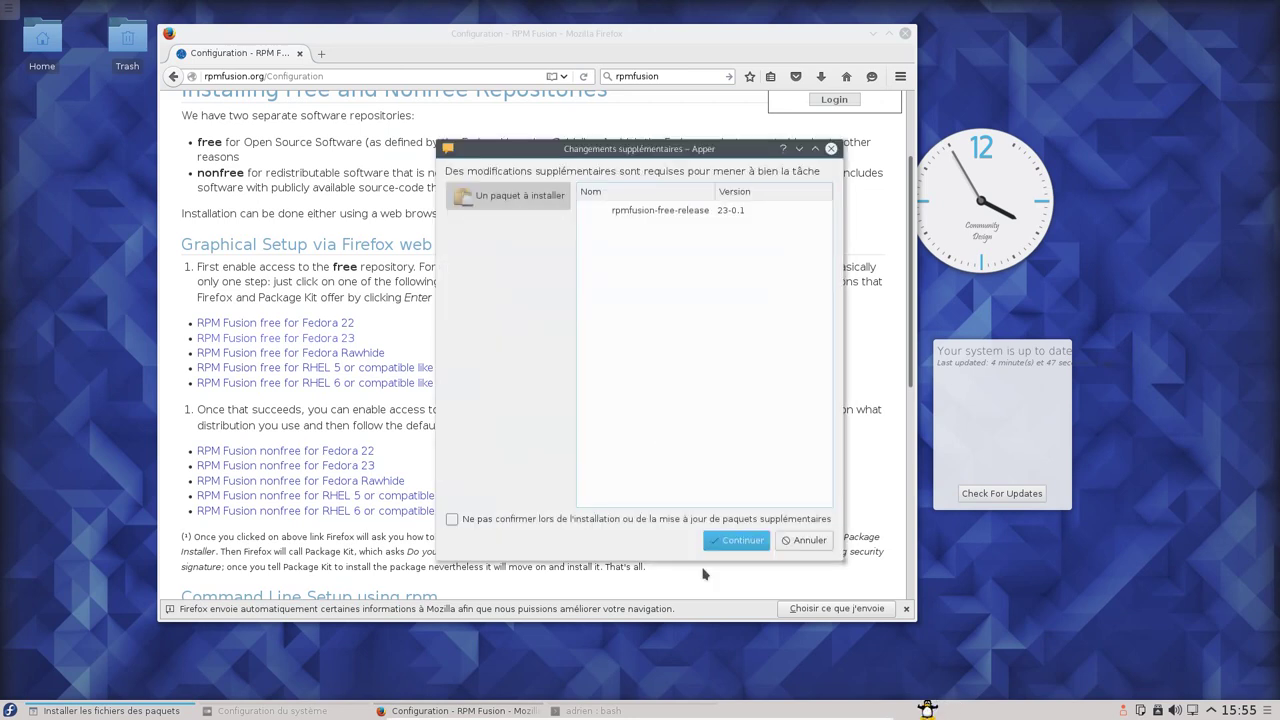
click(737, 541)
click(736, 541)
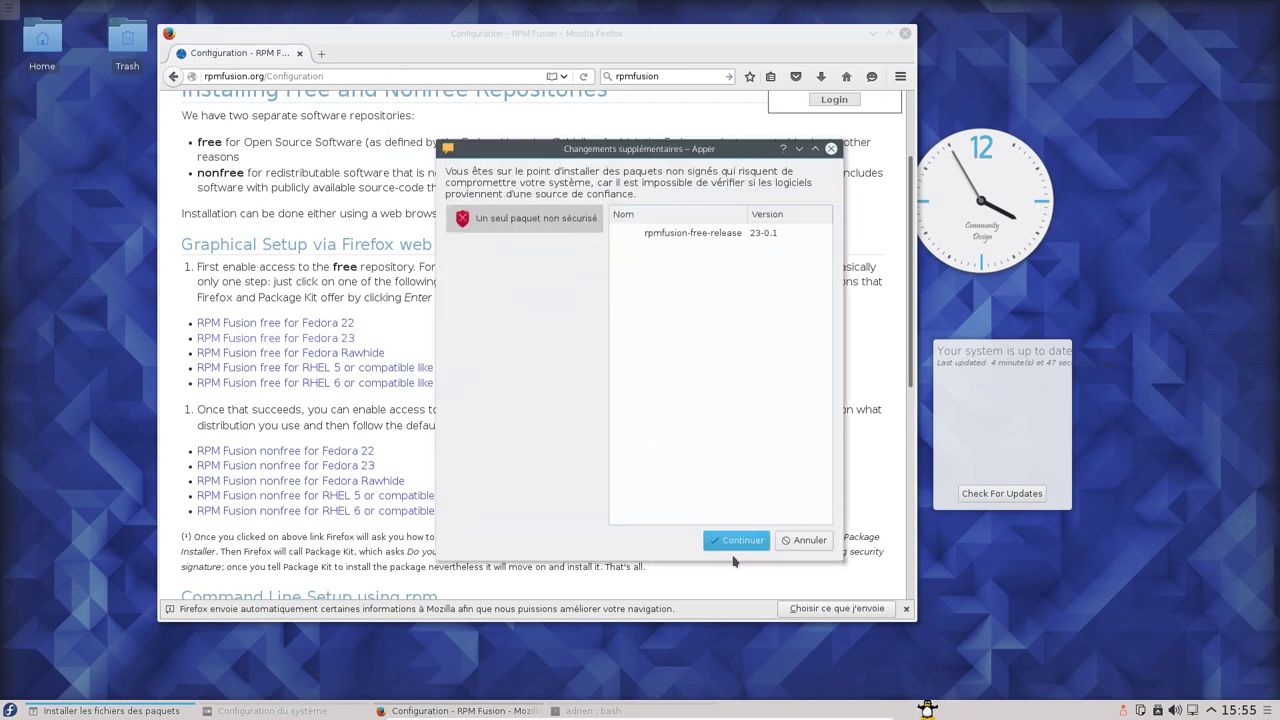
text(********)
key(Return)
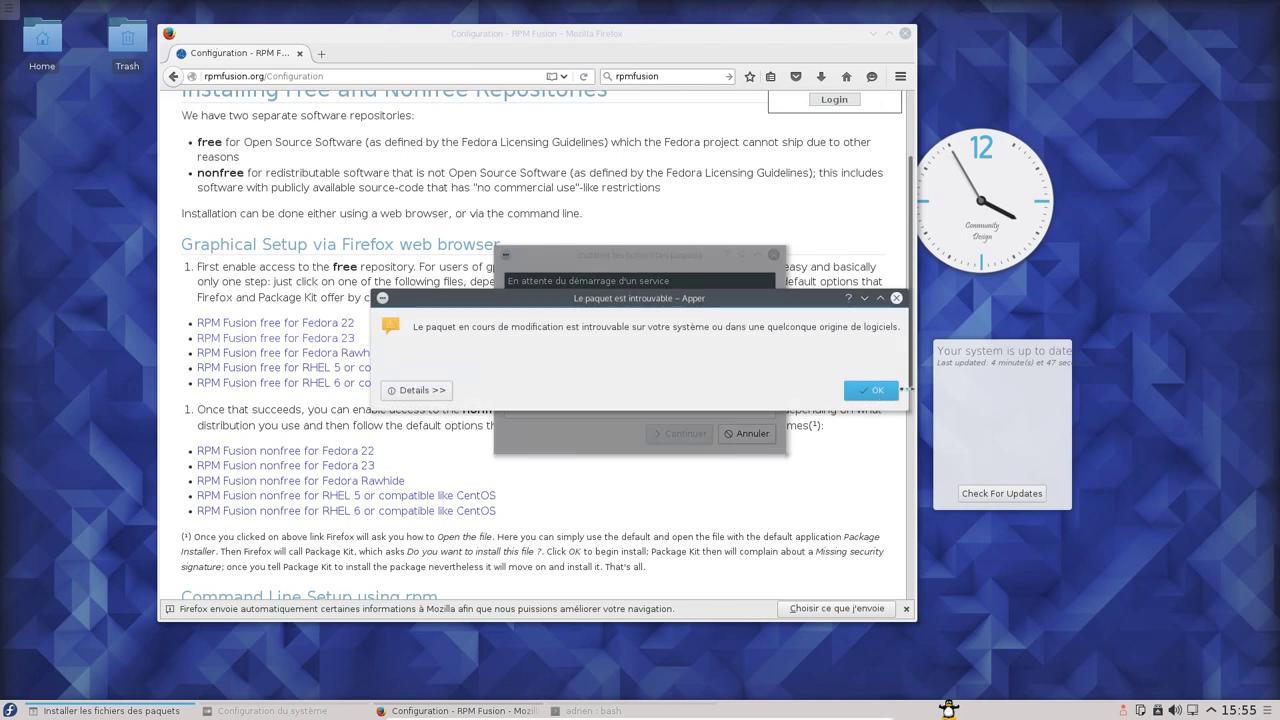
click(878, 392)
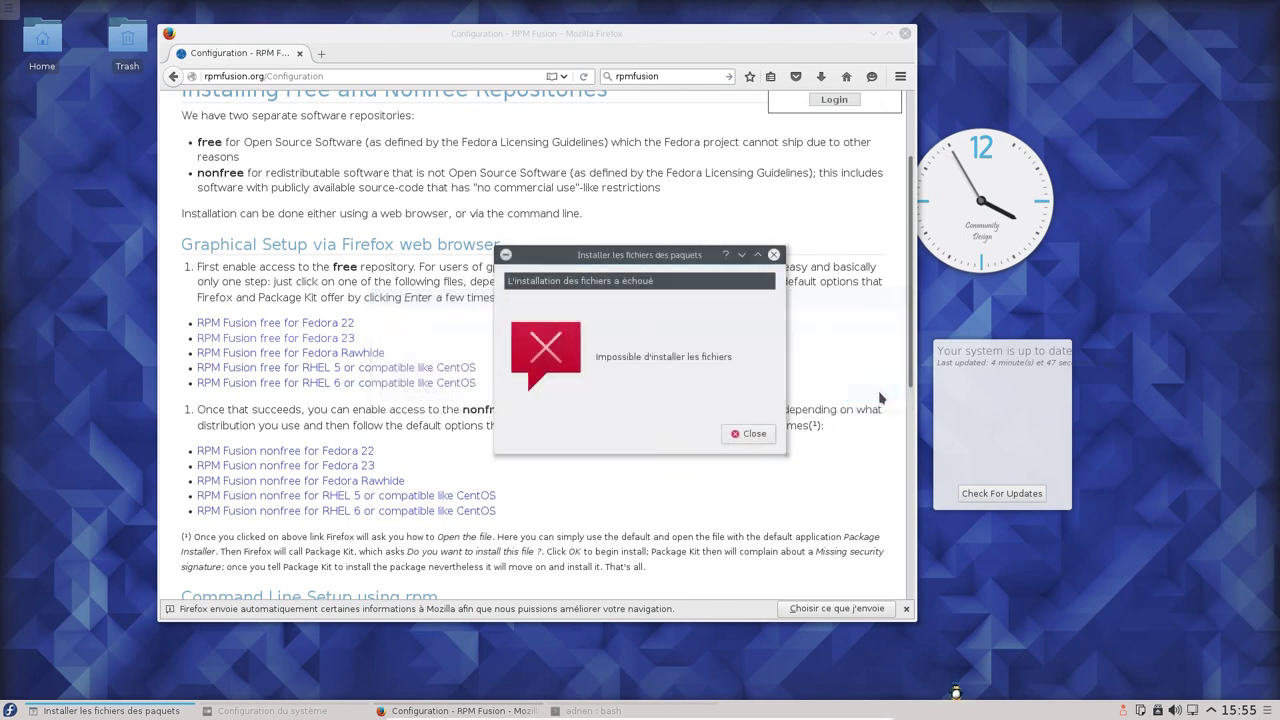
click(752, 435)
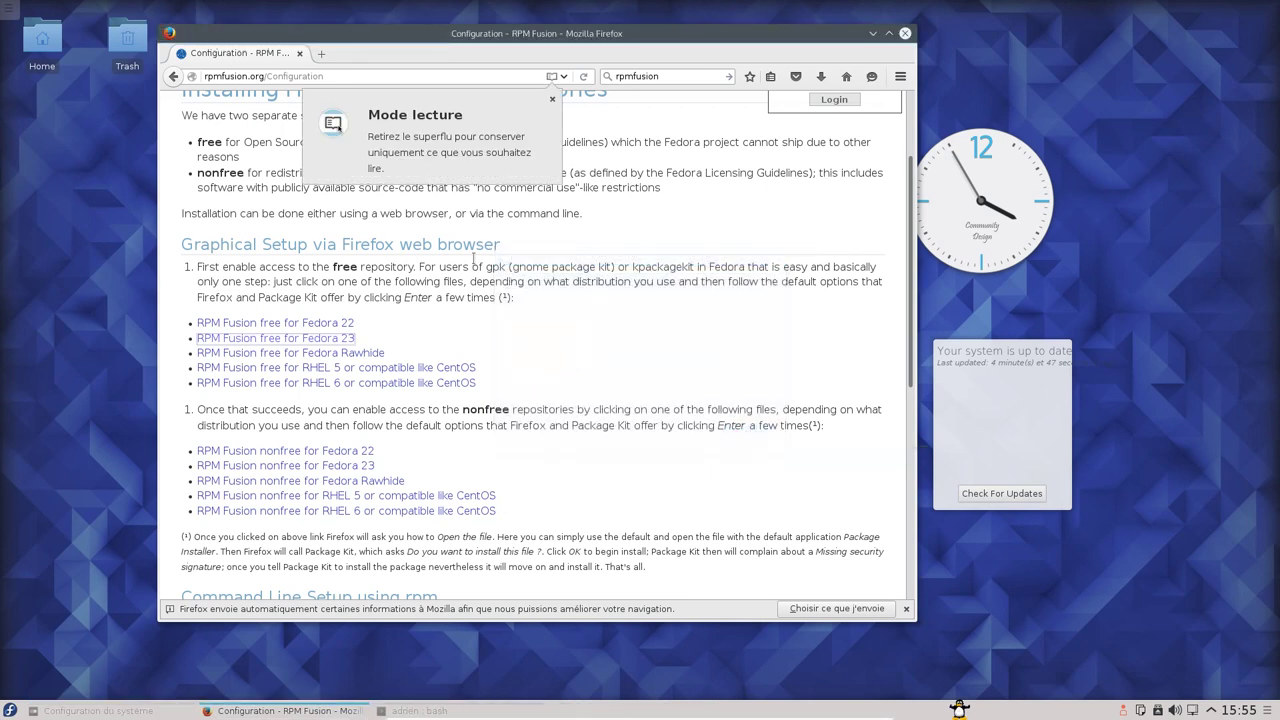
Open the RPM Fusion nonfree package for Fedora 23, go through its installation with the account password, and close the installer
click(312, 470)
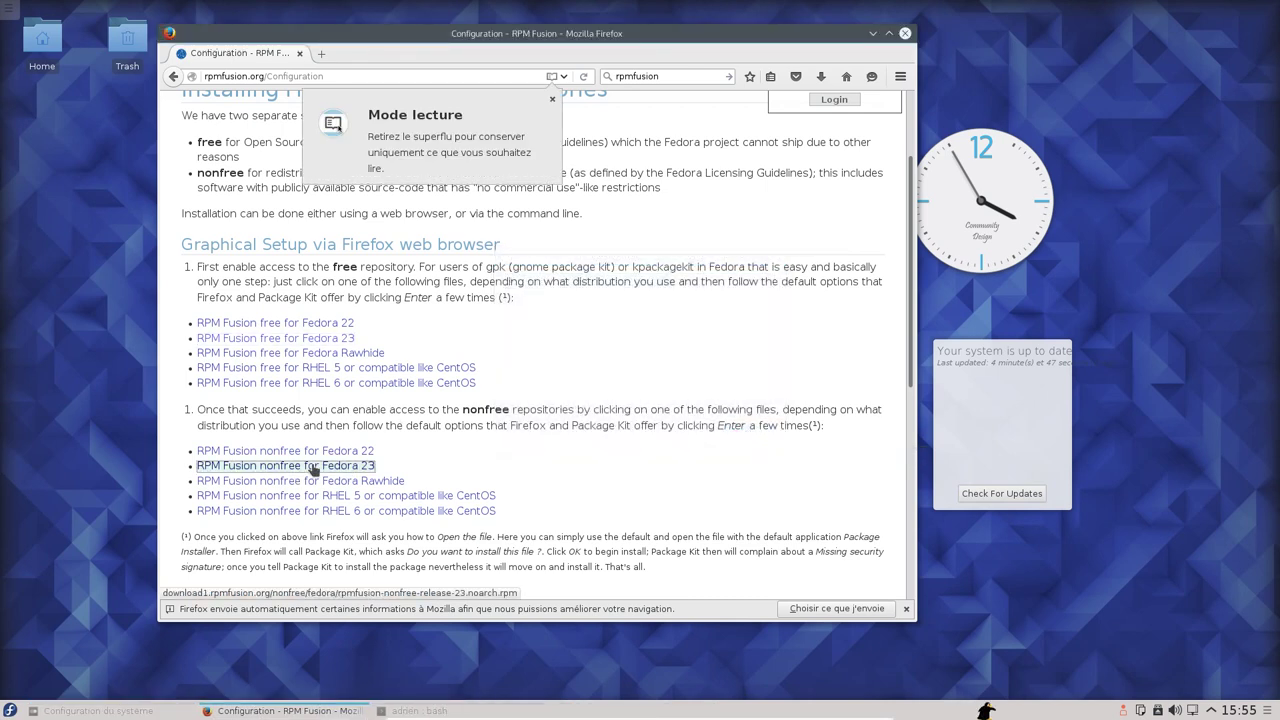
click(645, 408)
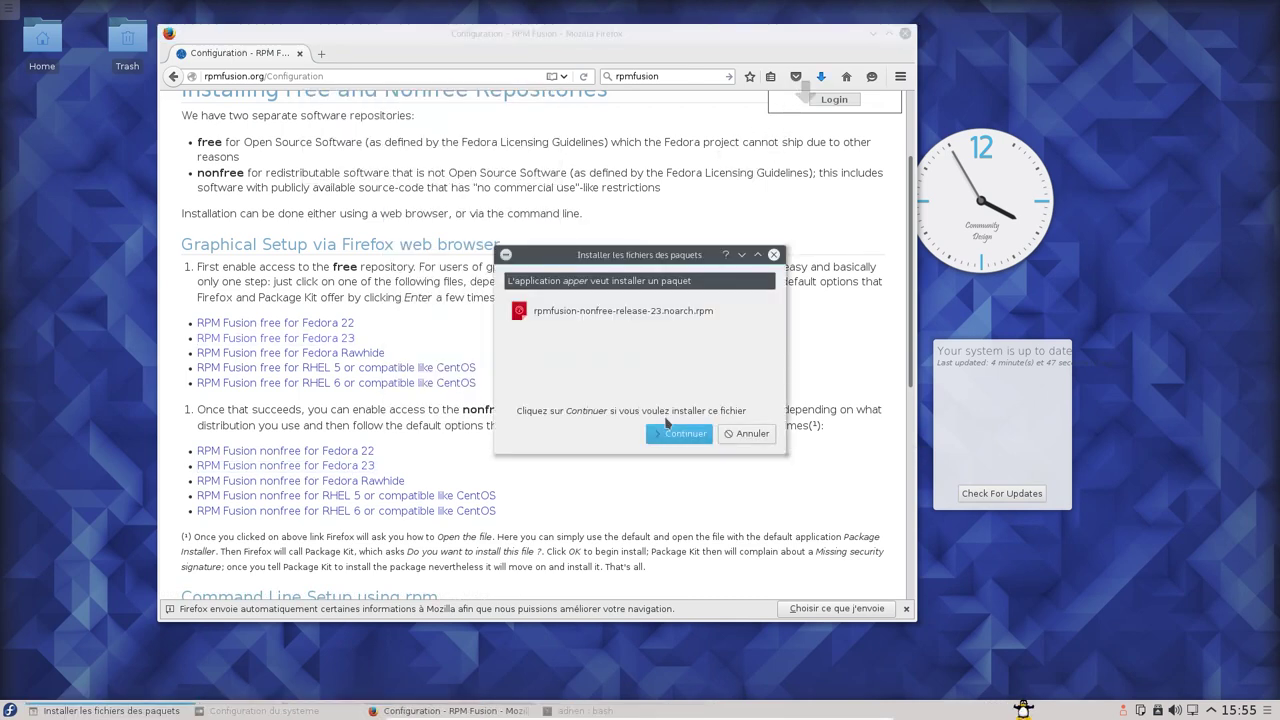
click(683, 436)
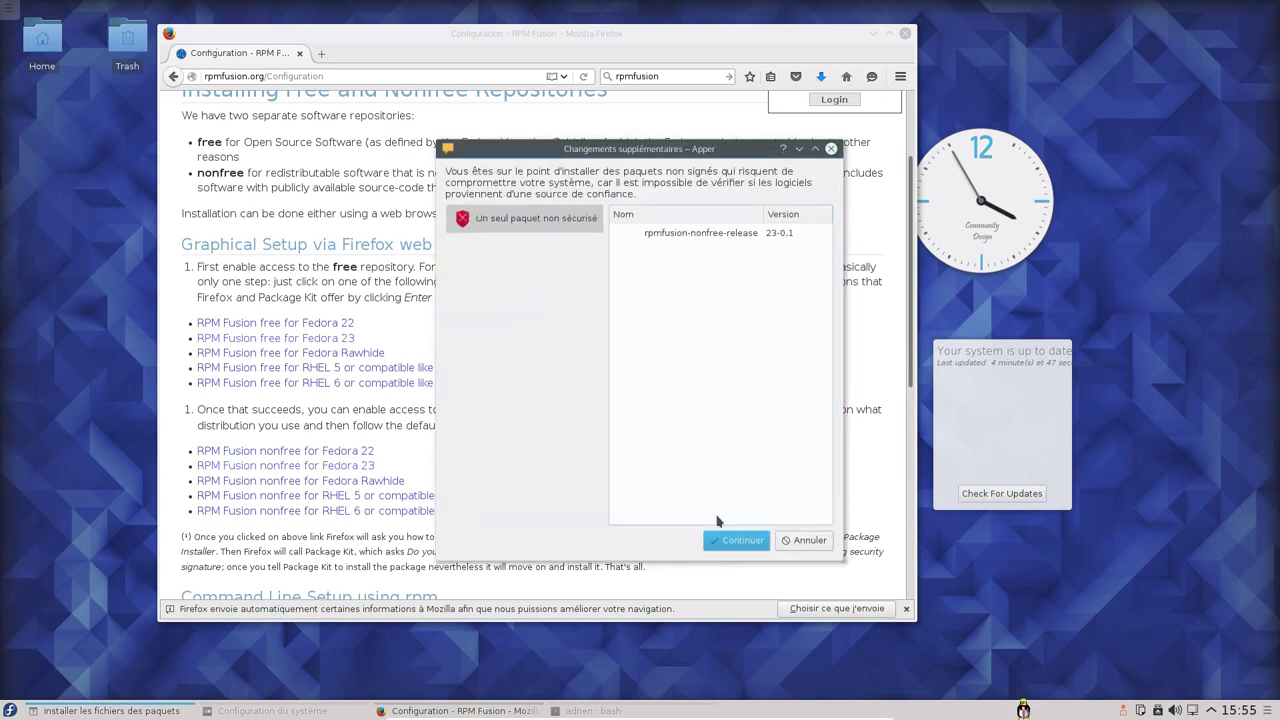
click(740, 540)
text(••••••••)
key(Return)
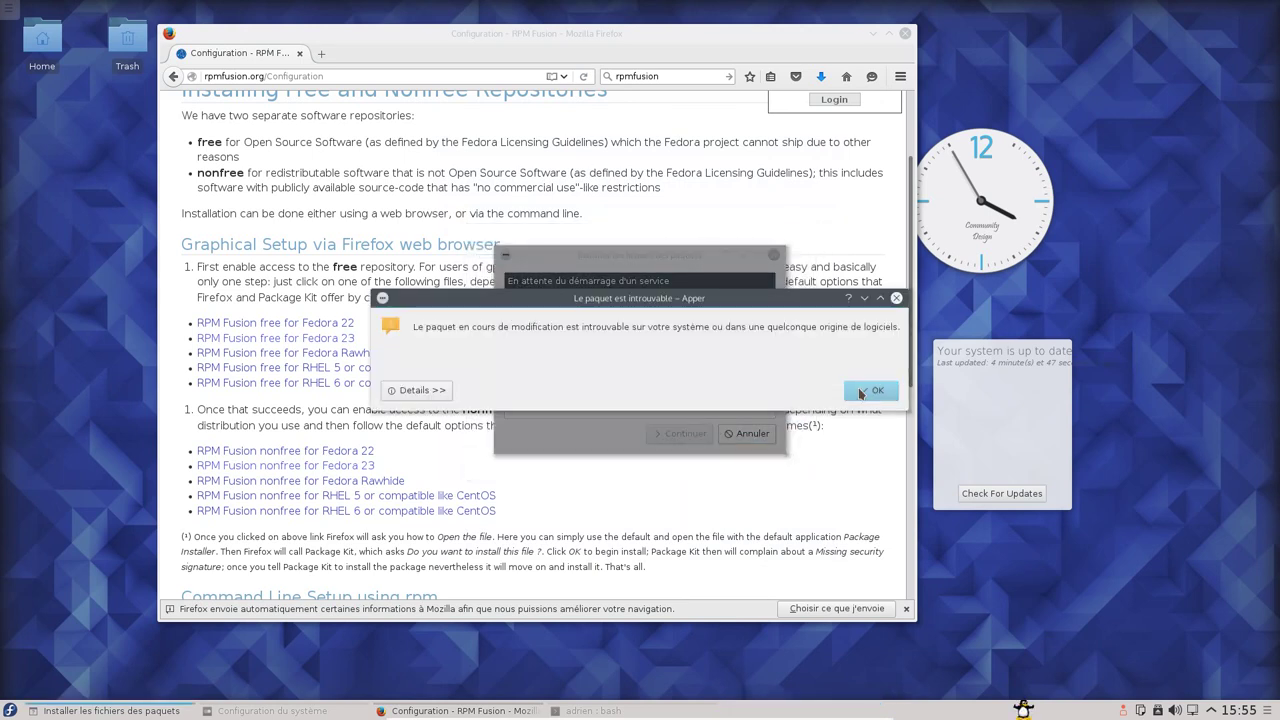
click(860, 393)
click(748, 433)
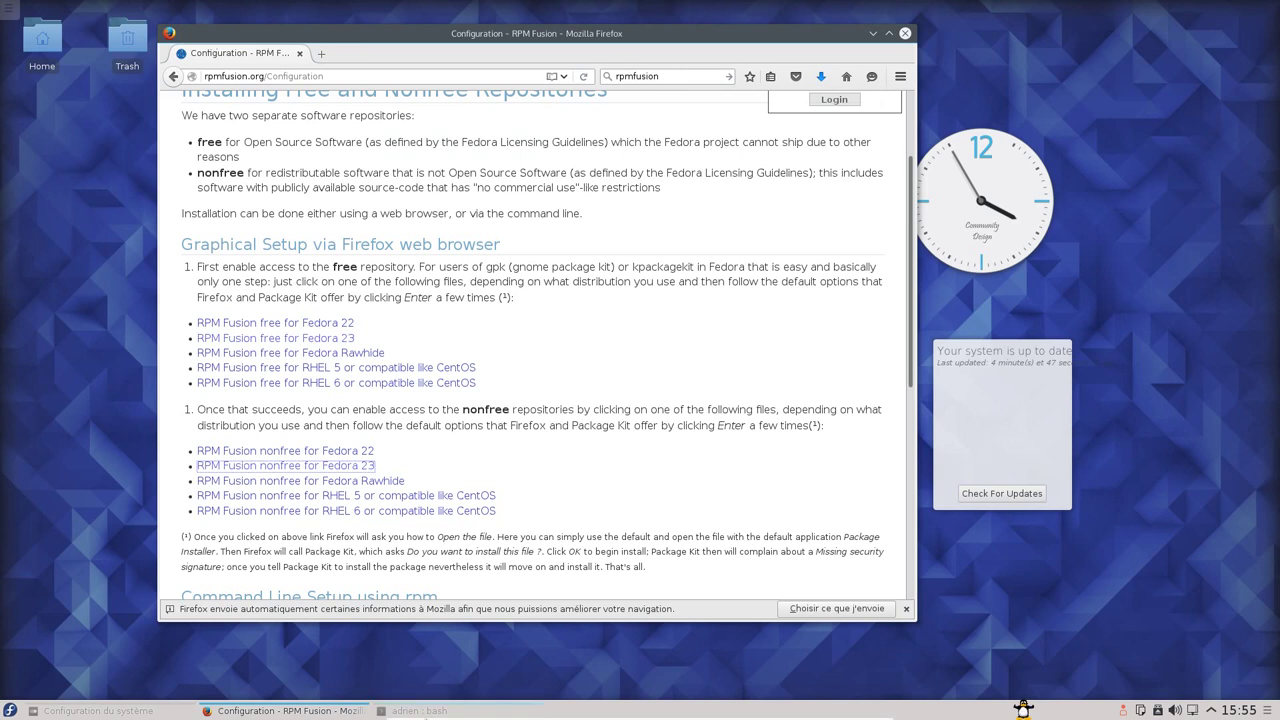
Minimise Firefox, open a new Konsole terminal and move its window towards the middle of the desktop
click(873, 34)
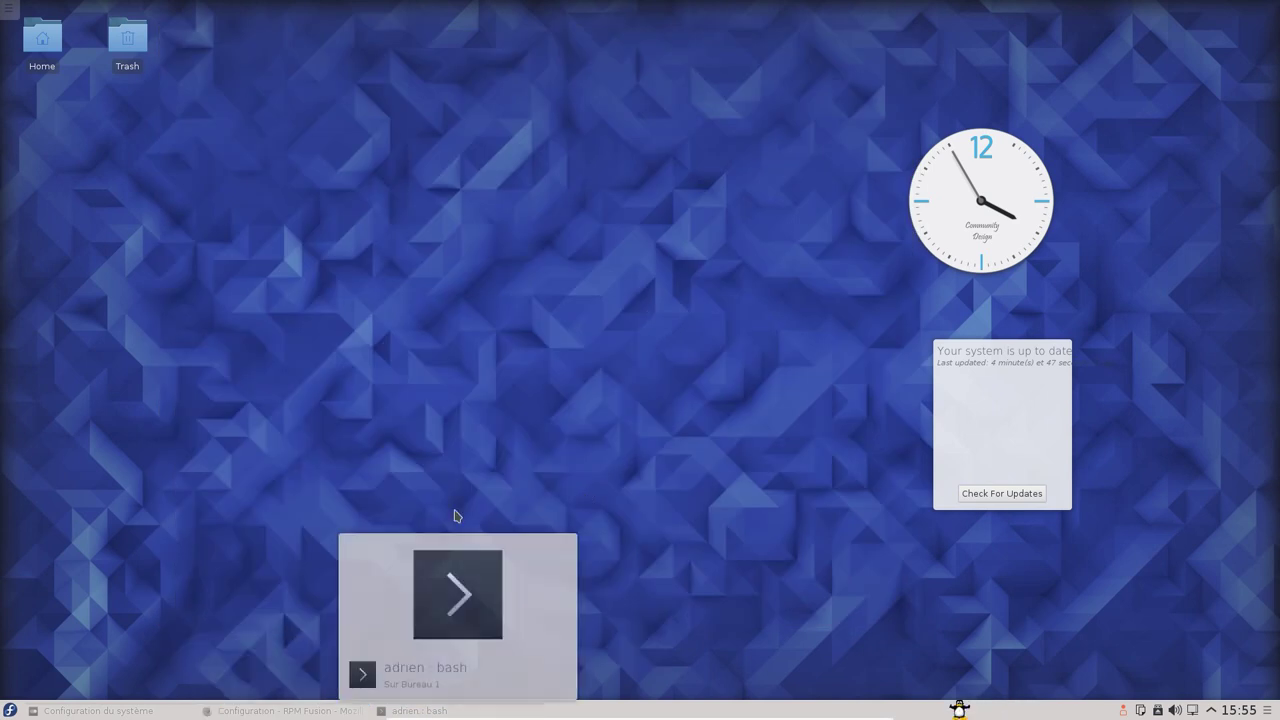
key(super)
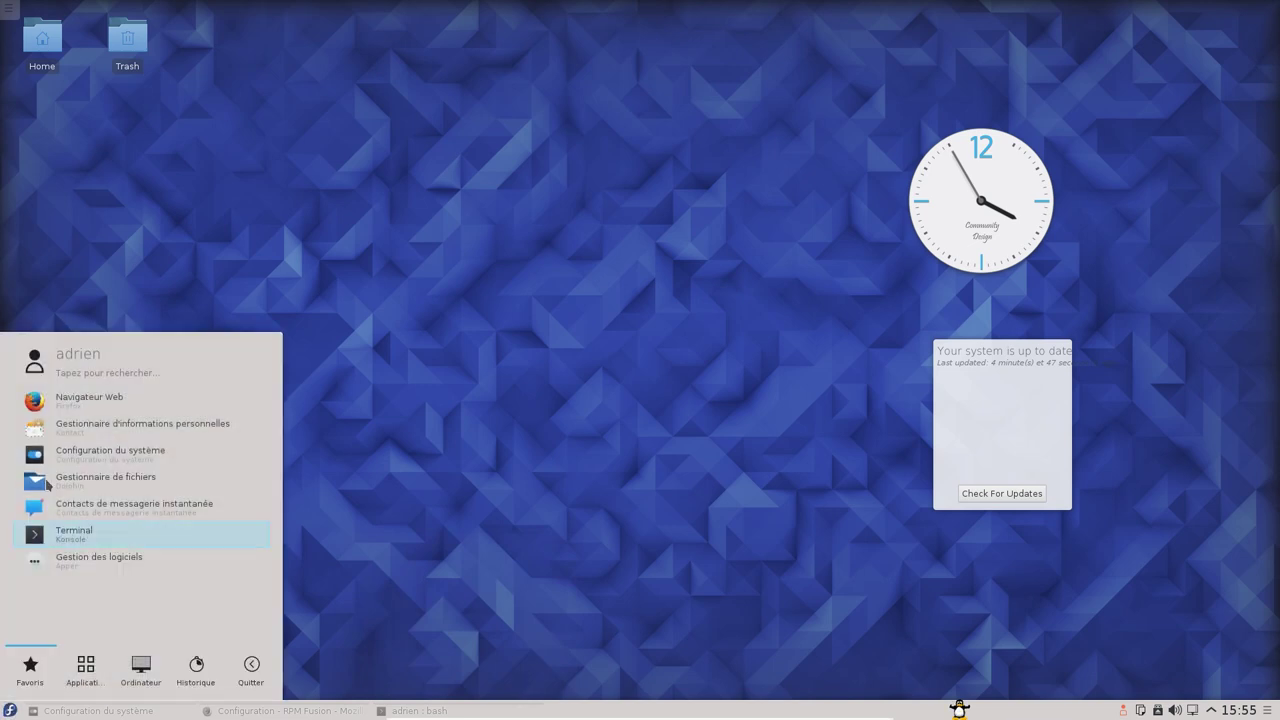
click(64, 538)
drag(423, 7, 637, 133)
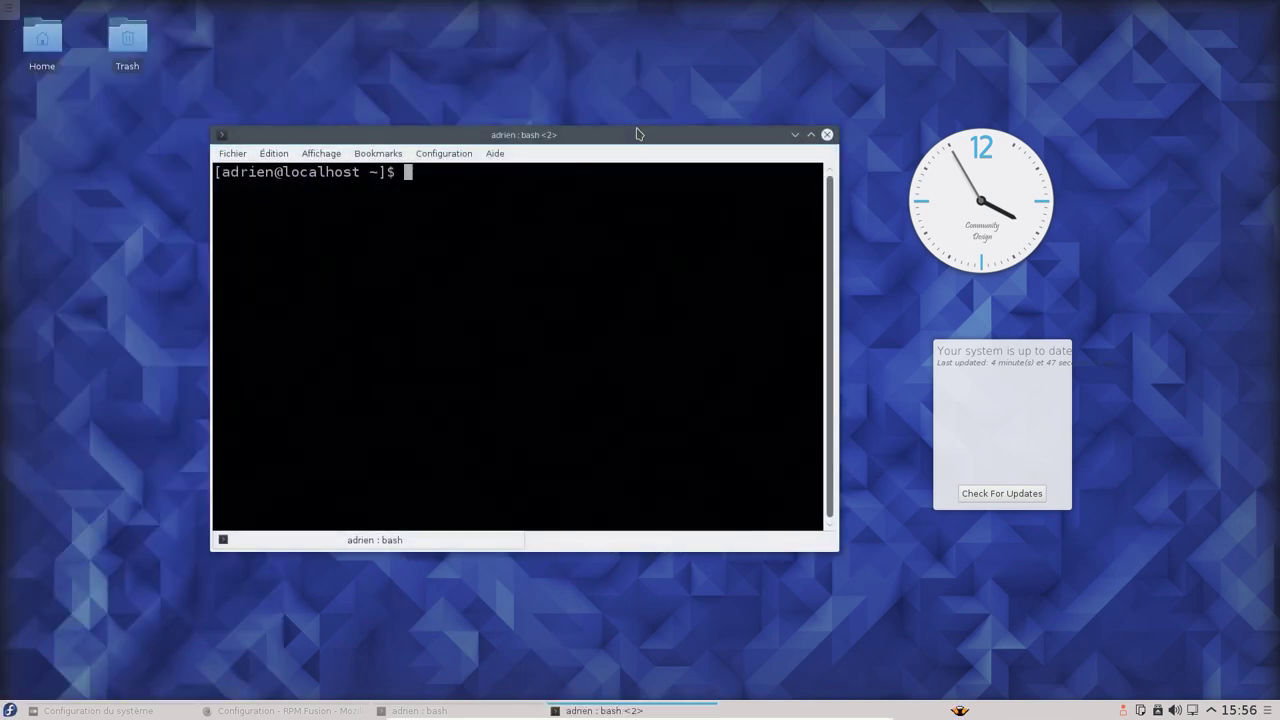
Become root with su, entering the root password, and run dnf update
text(su)
key(Return)
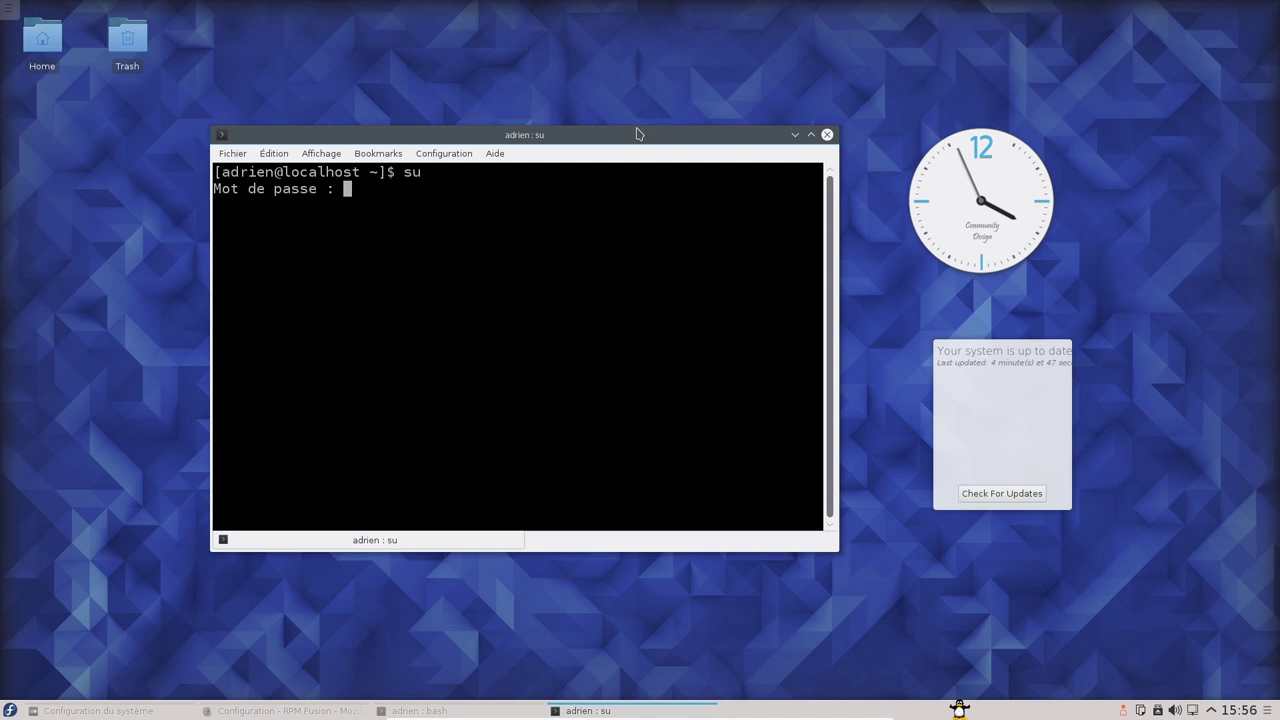
key(Return)
text(dnf update)
key(Return)
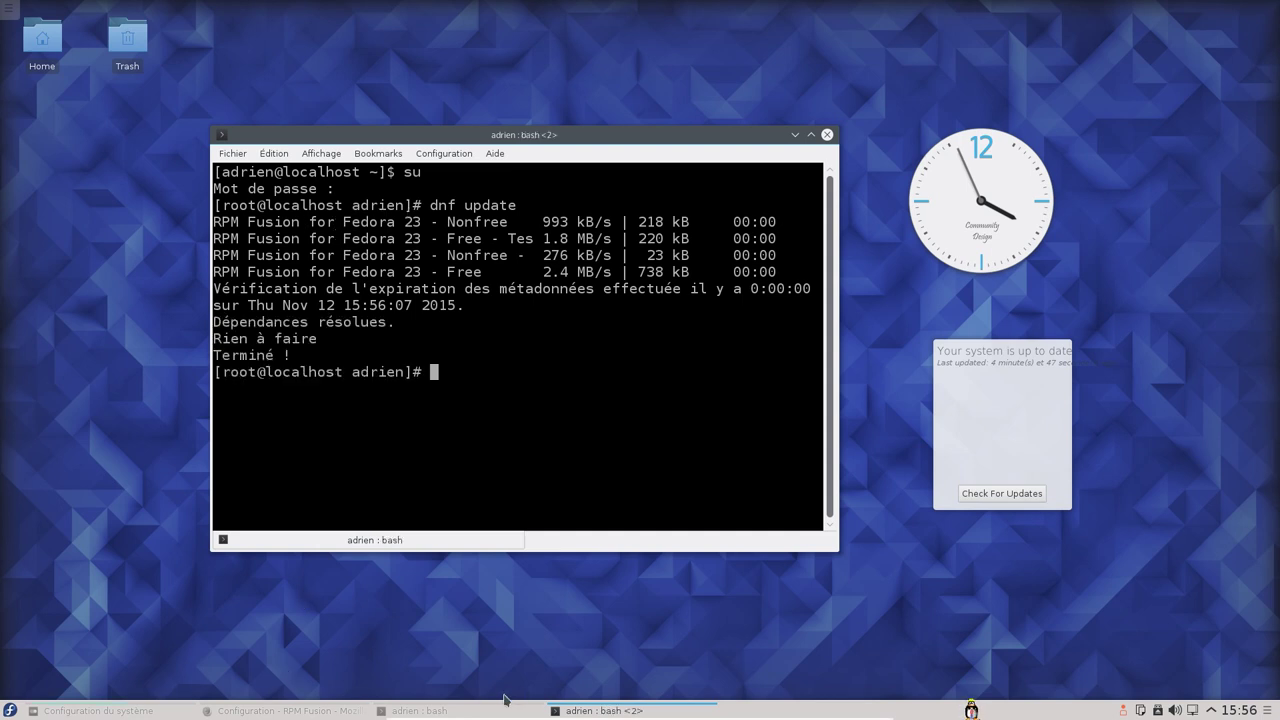
Open the Apper software manager, search for vlc, and mark vlc and vlc-extras for installation
key(alt+F1)
click(76, 568)
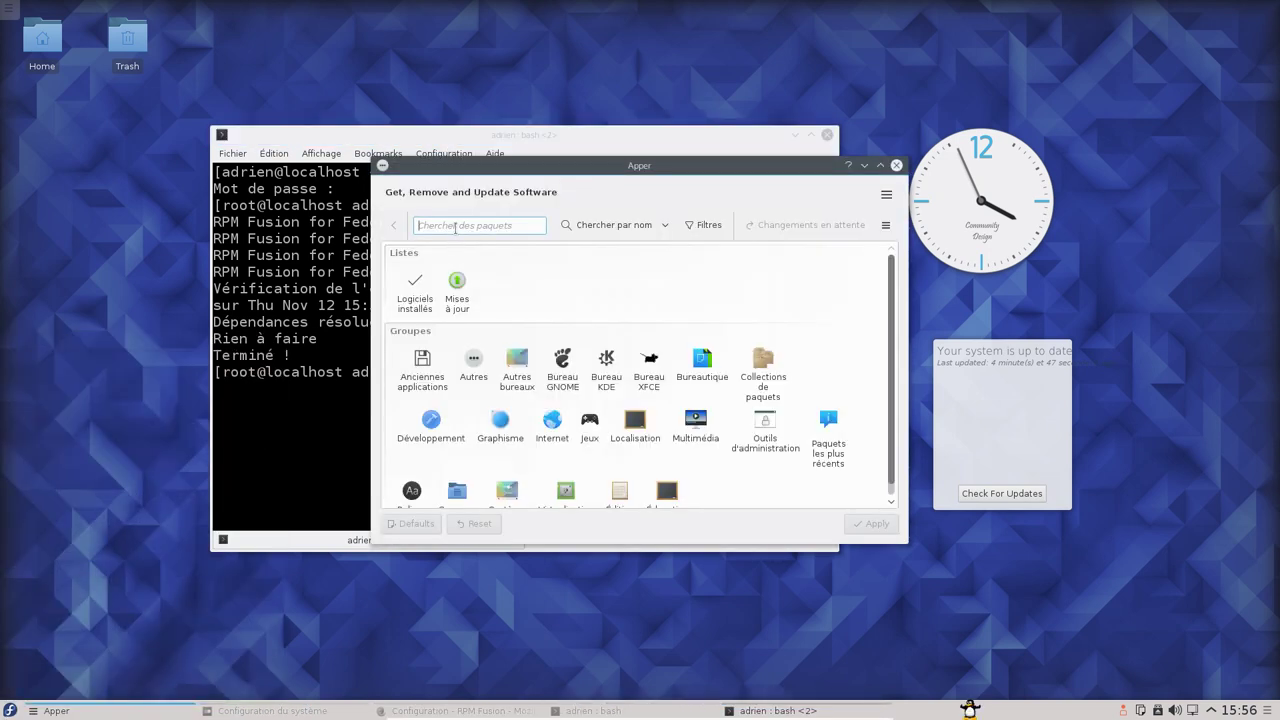
text(vlc)
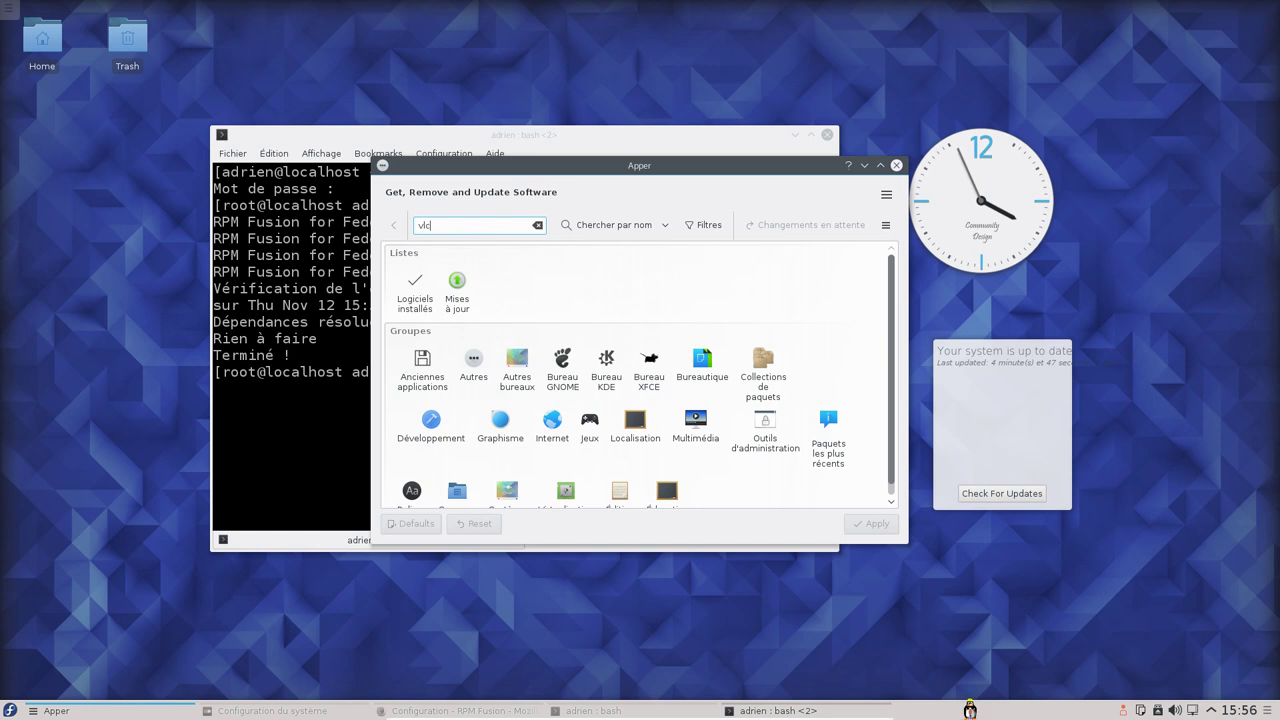
key(Return)
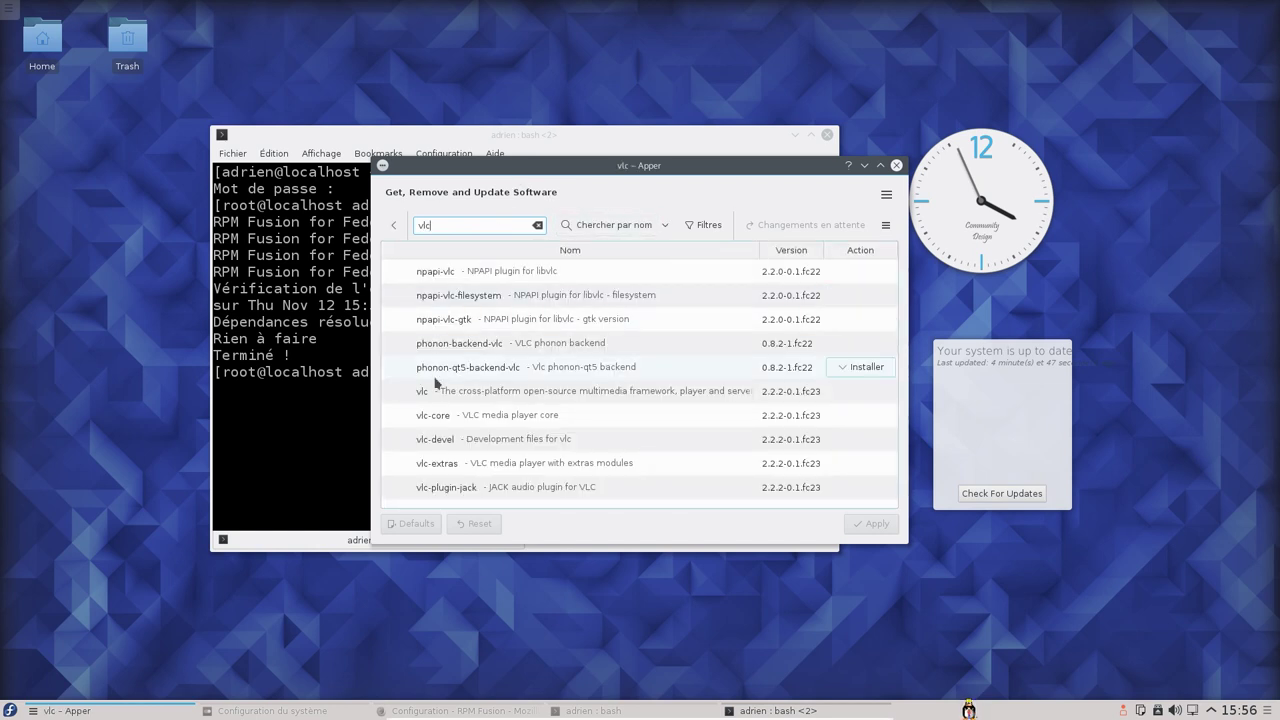
click(857, 394)
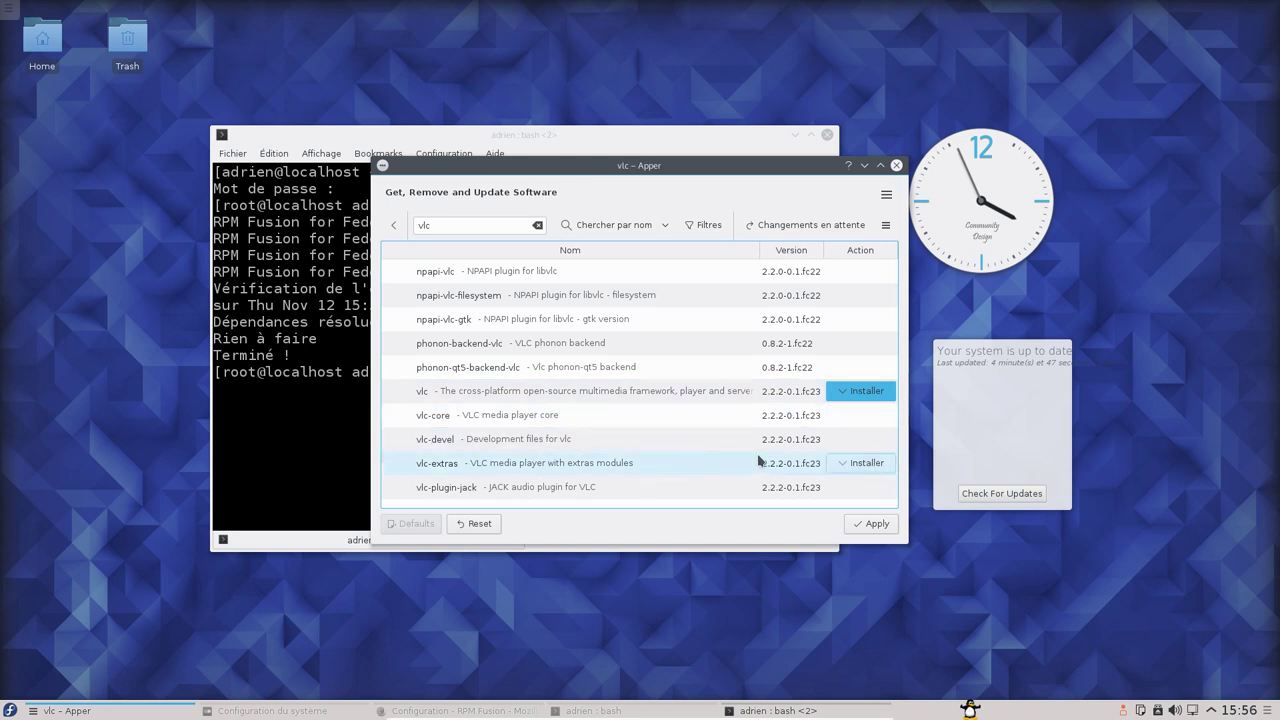
click(850, 470)
Search the packages for gstreamer and mark gstreamer-plugins-bad and gstreamer-plugins-bad-free for installation
double_click(530, 225)
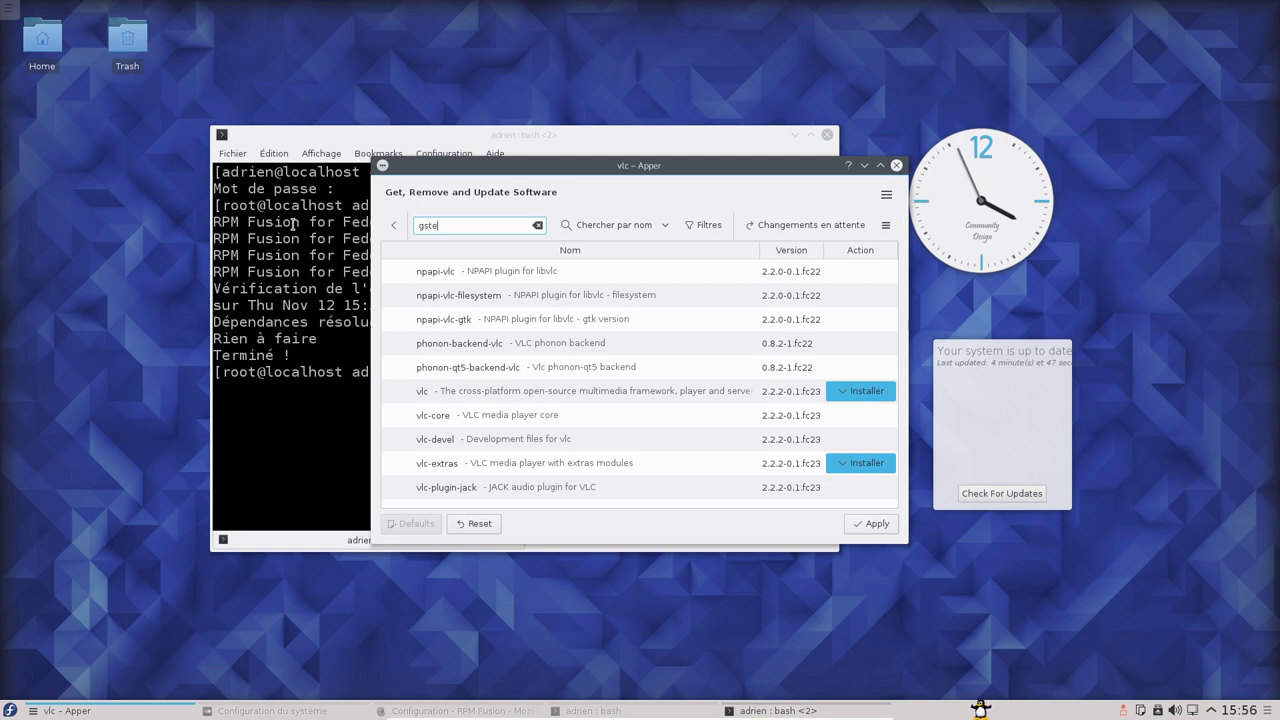
text(gstreamer)
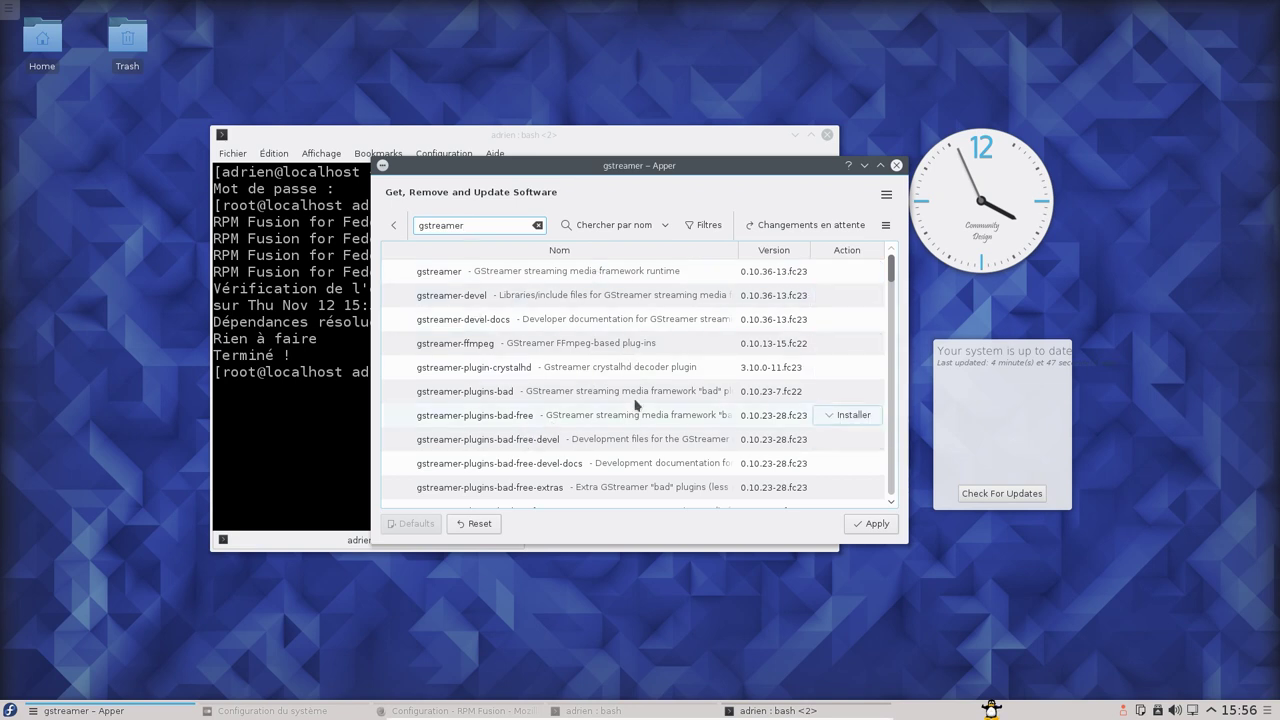
click(868, 396)
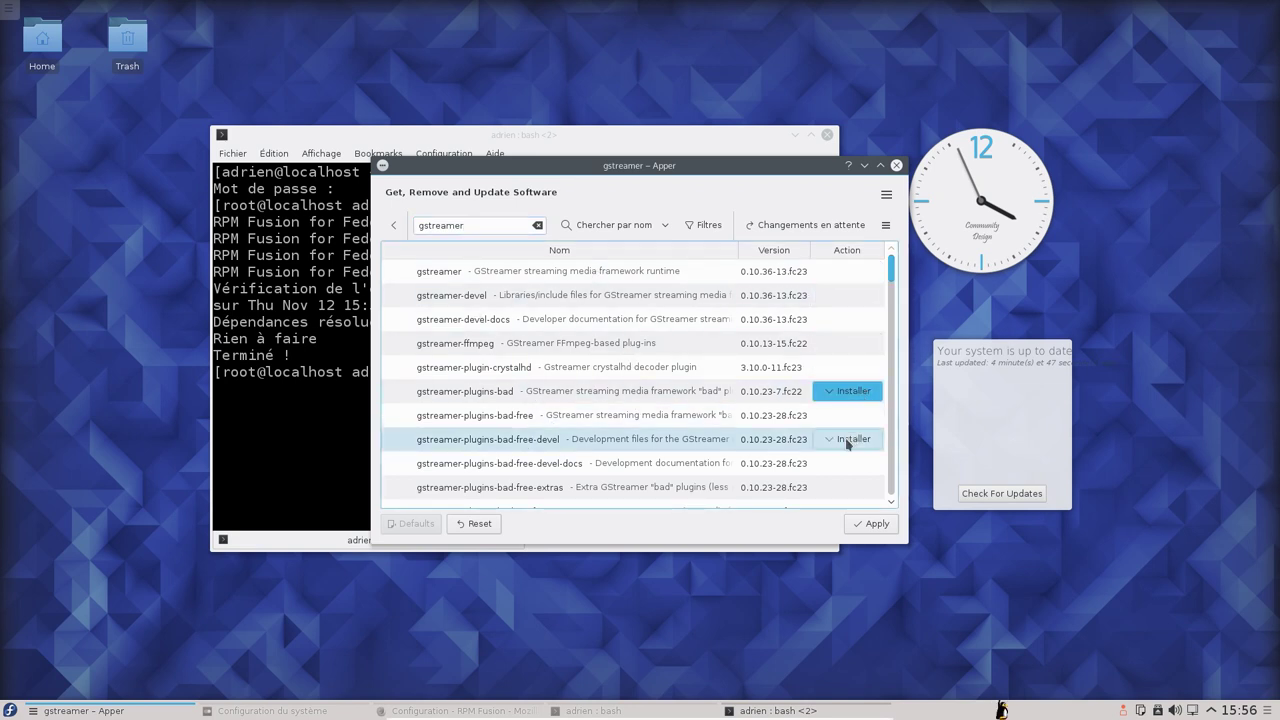
click(854, 418)
Mark gstreamer-plugins-bad-free-extras and gstreamer-plugins-bad-nonfree for installation and select gstreamer-plugins-base
scroll(847, 446, down, 2)
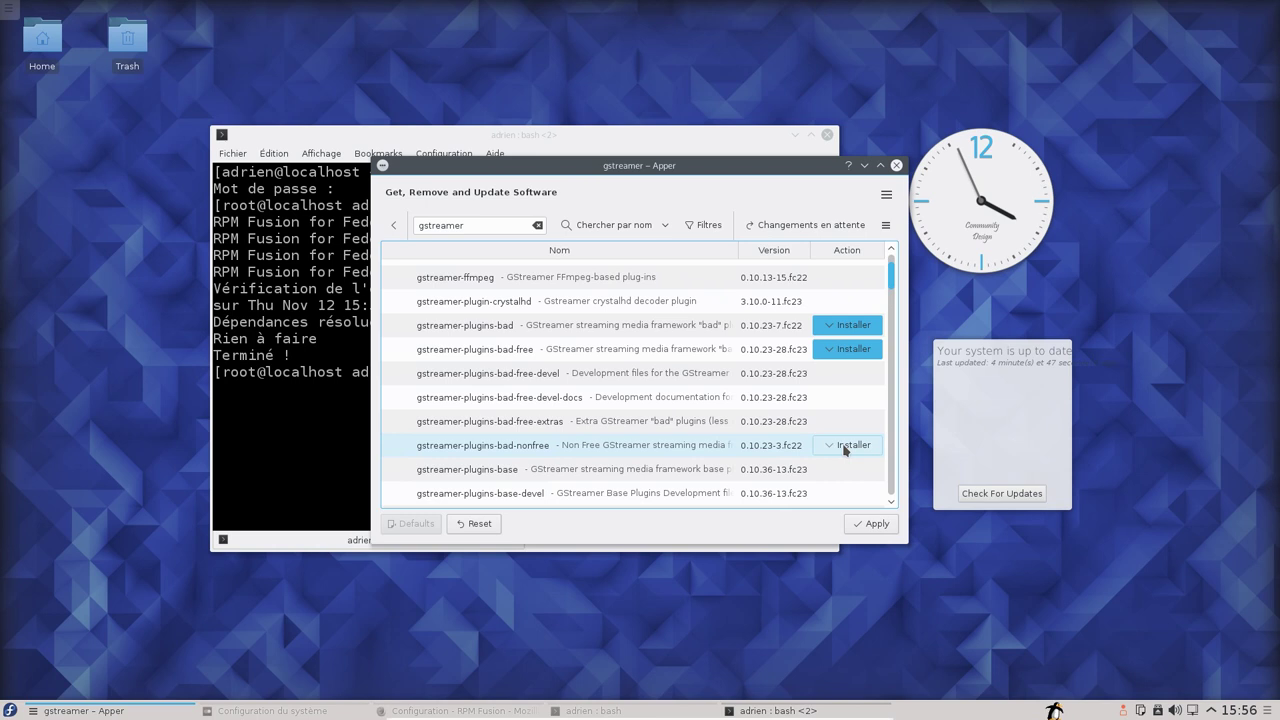
click(849, 421)
click(849, 445)
click(848, 472)
scroll(845, 460, down, 2)
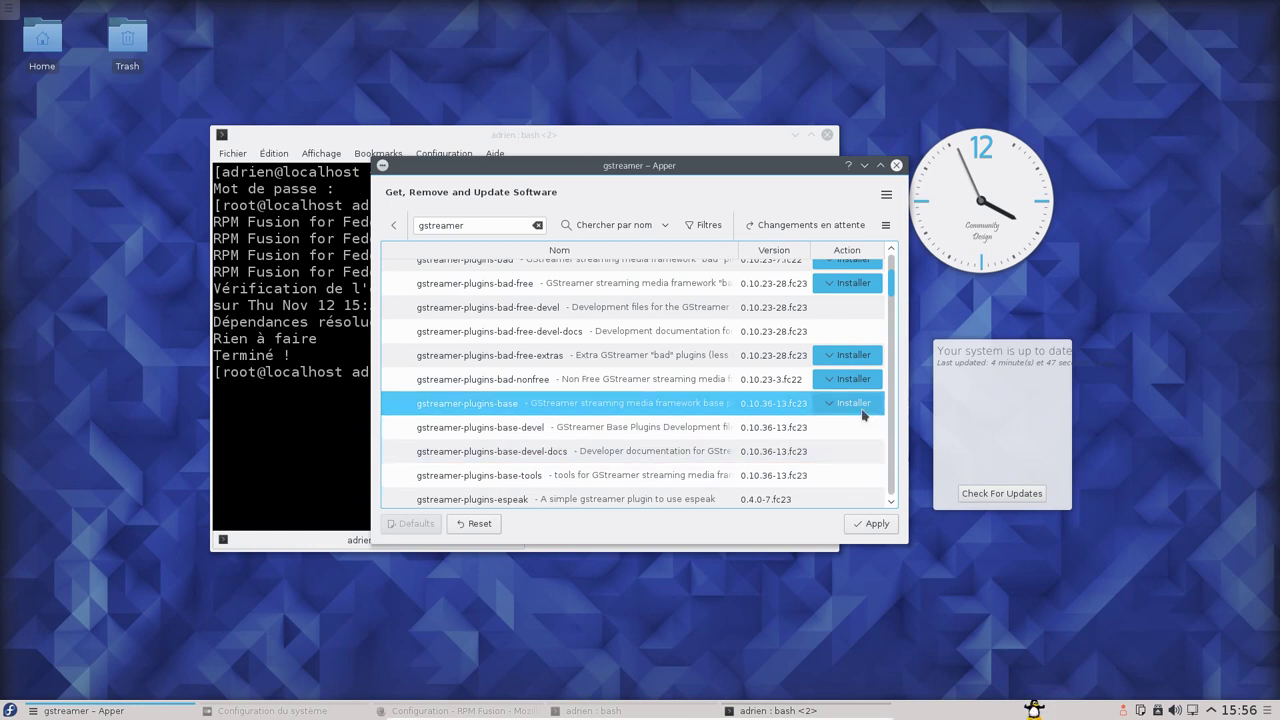
scroll(870, 340, up, 2)
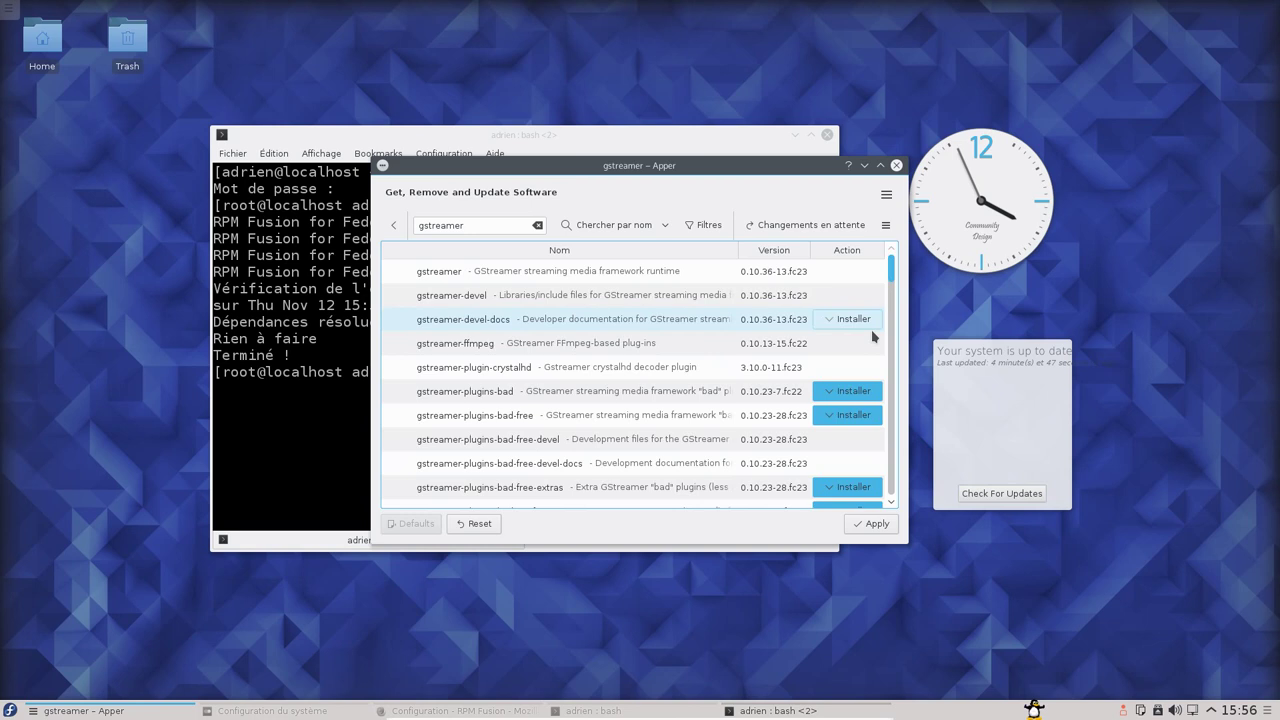
Mark gstreamer-plugins-good, gstreamer-plugins-good-extras and gstreamer-plugins-ugly for installation
scroll(866, 340, down, 5)
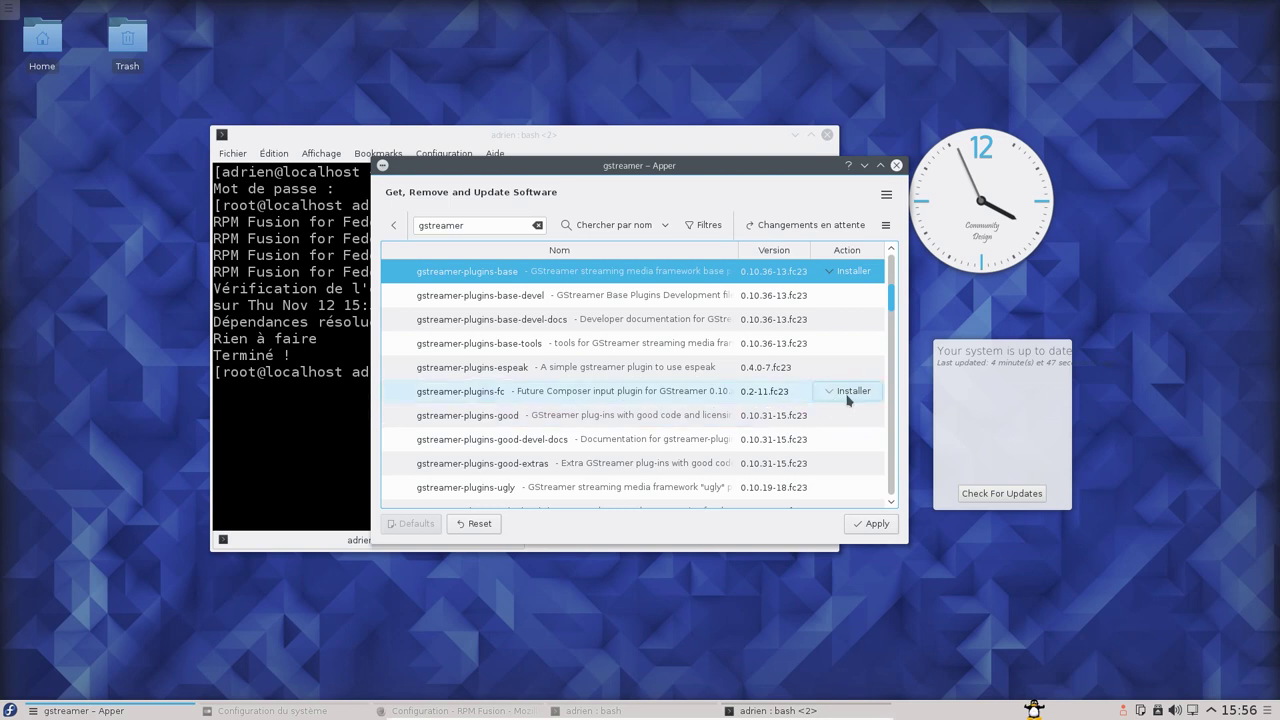
click(850, 415)
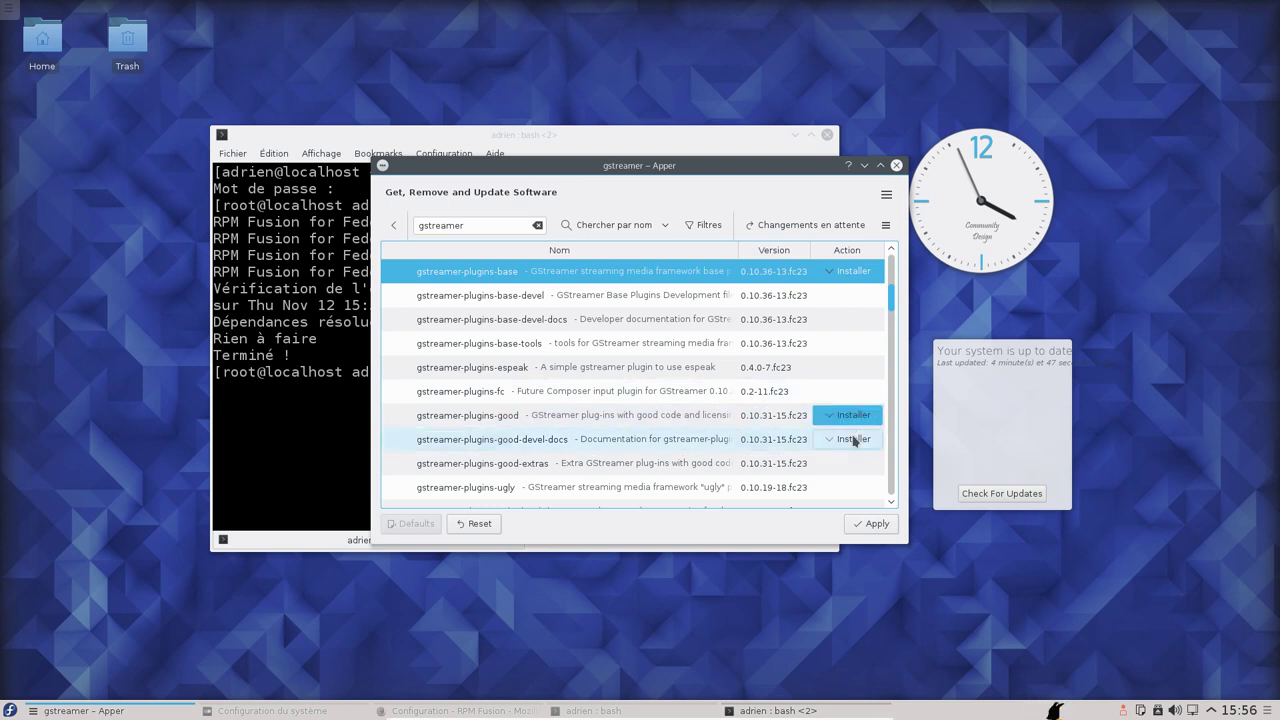
click(850, 463)
click(845, 487)
scroll(846, 470, down, 2)
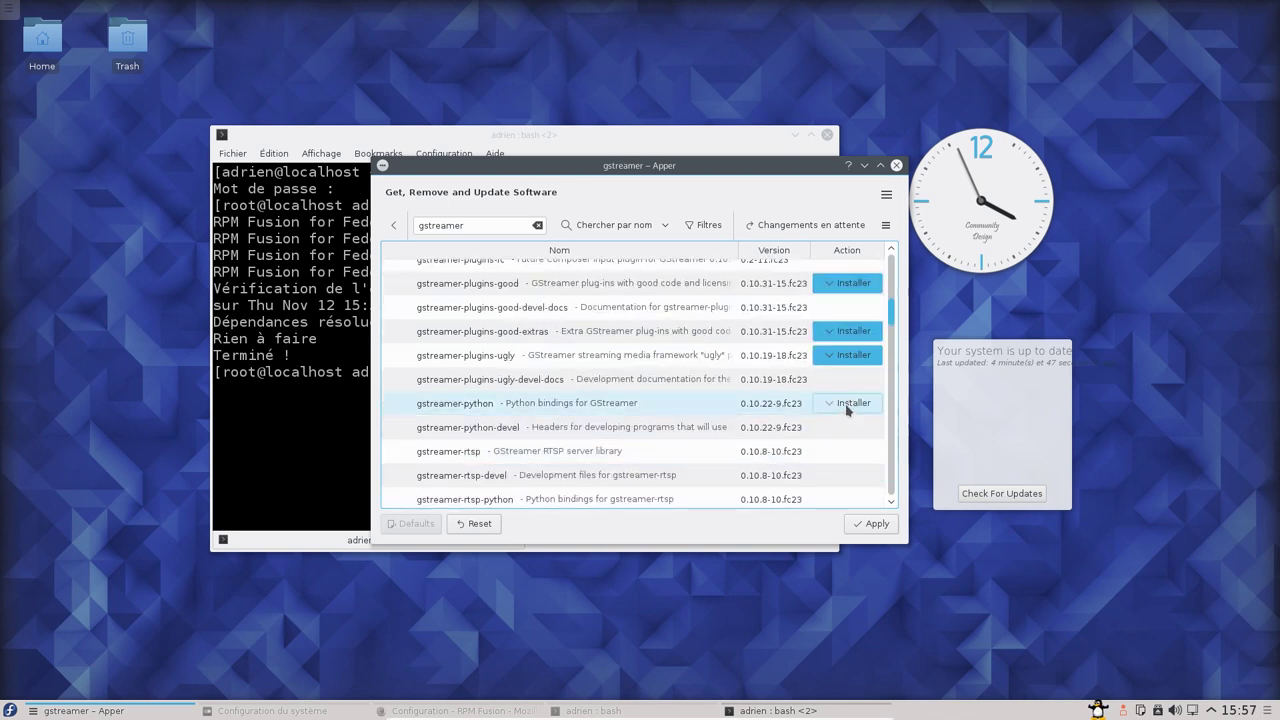
Apply the marked packages, review the list of additional packages in an enlarged dialog, and cancel the installation, closing Apper
scroll(846, 408, down, 5)
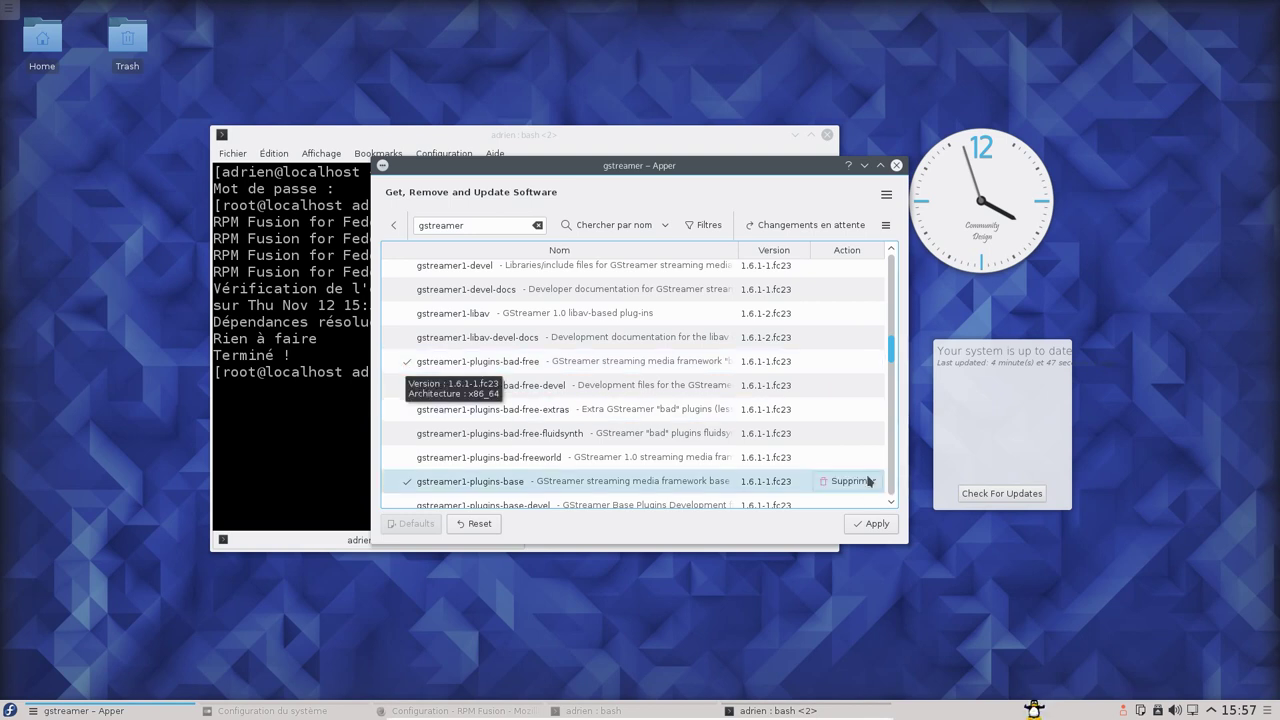
click(868, 525)
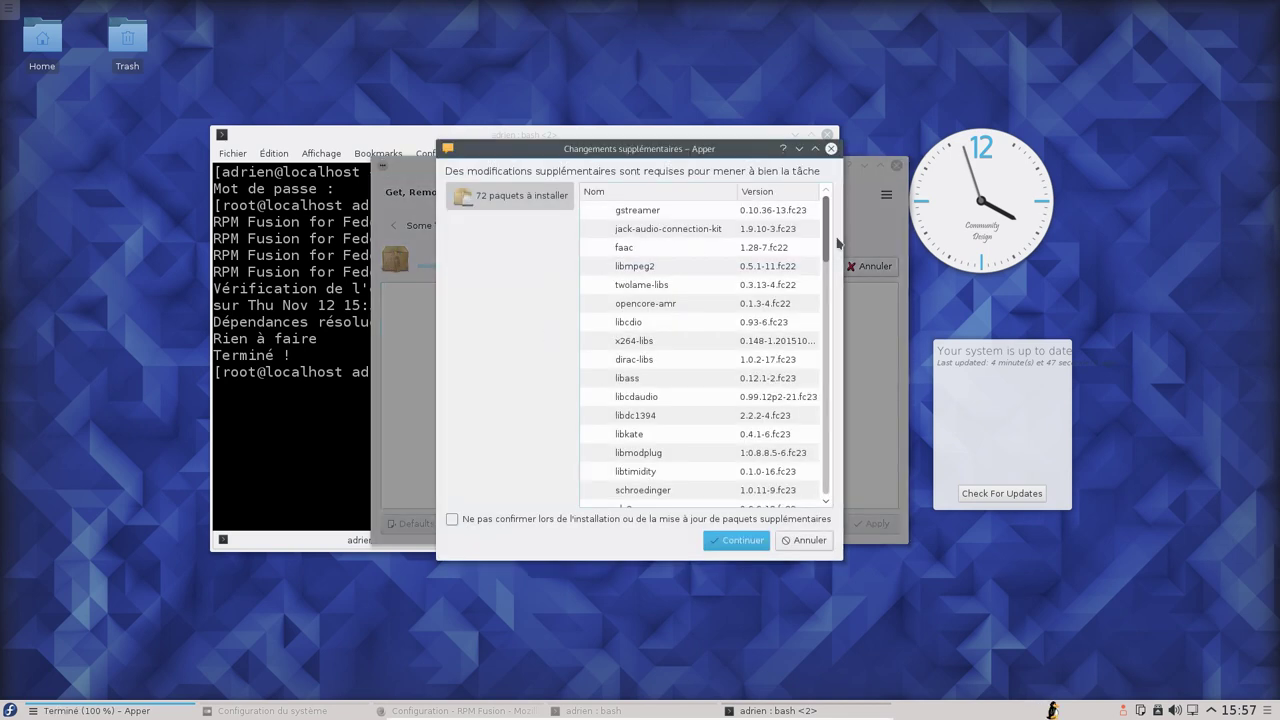
scroll(828, 236, down, 1)
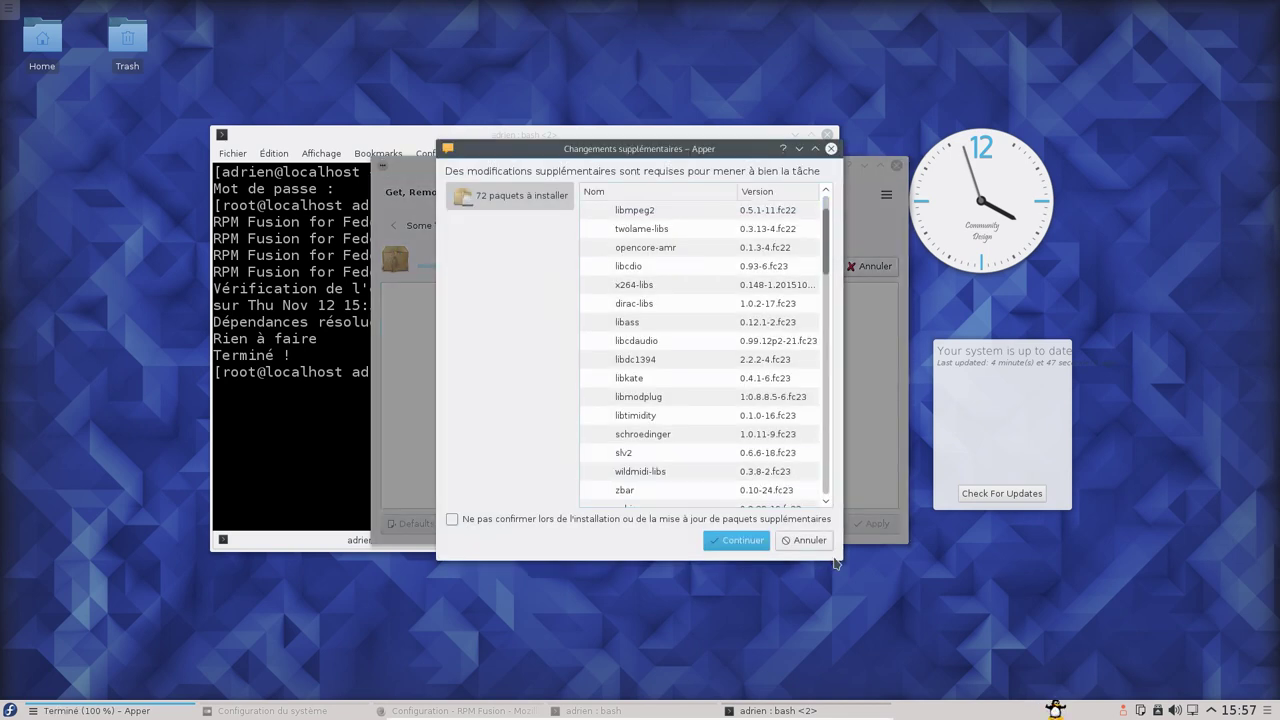
drag(863, 560, 970, 580)
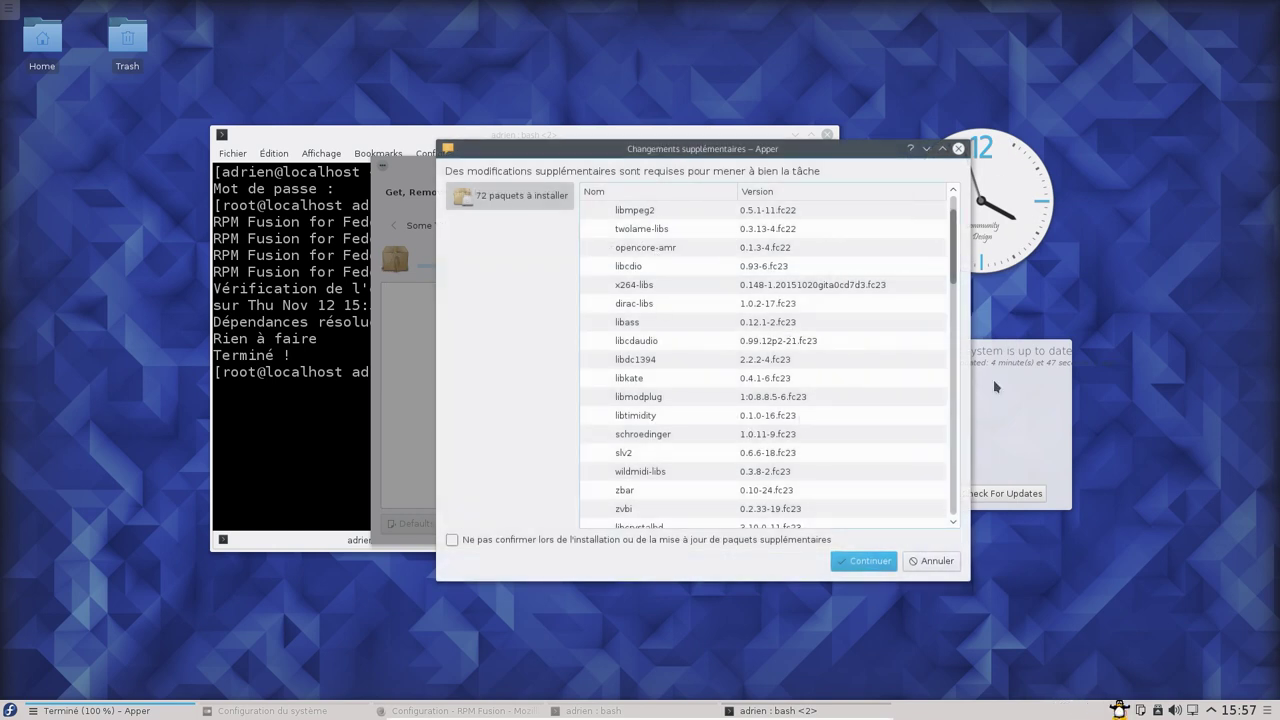
drag(953, 280, 953, 517)
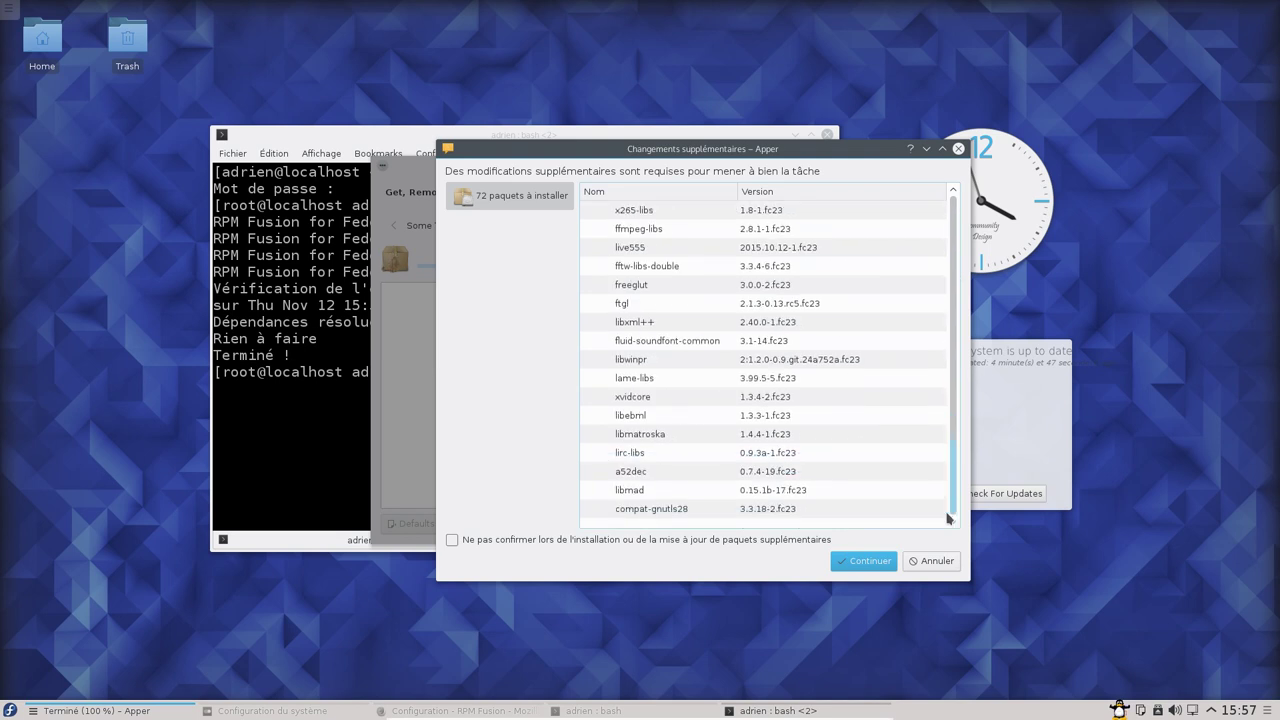
click(928, 562)
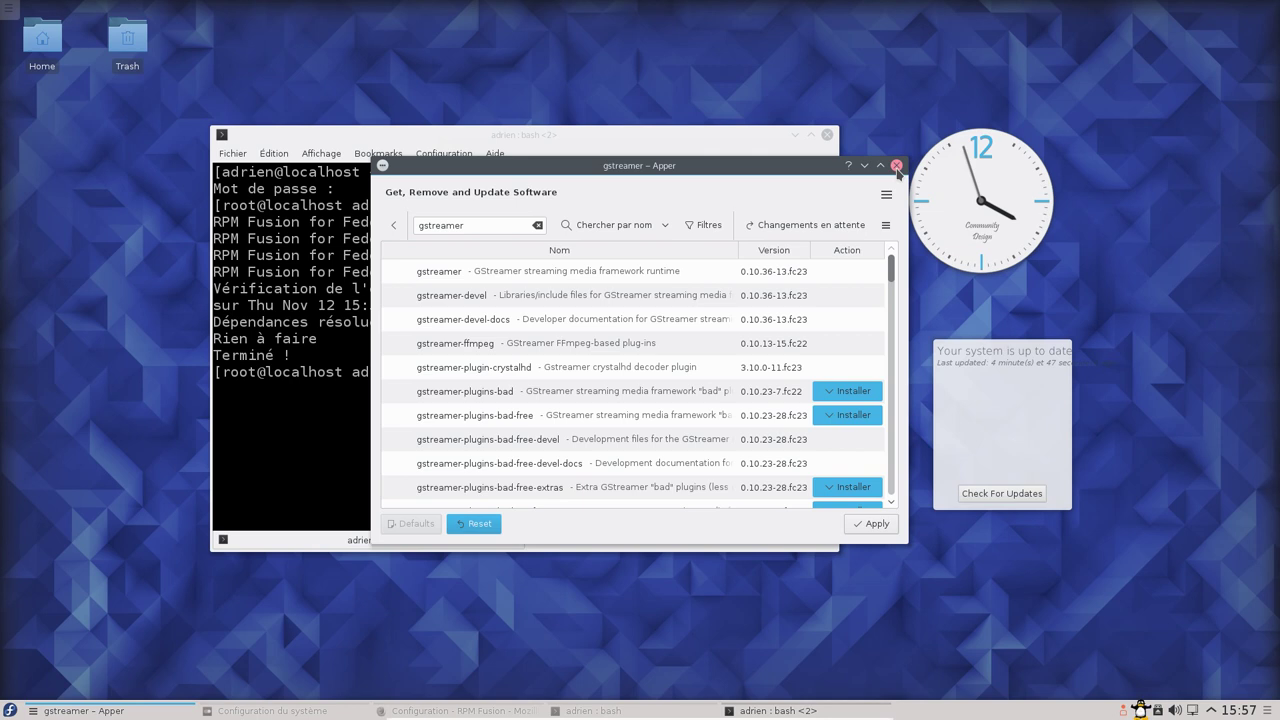
click(897, 166)
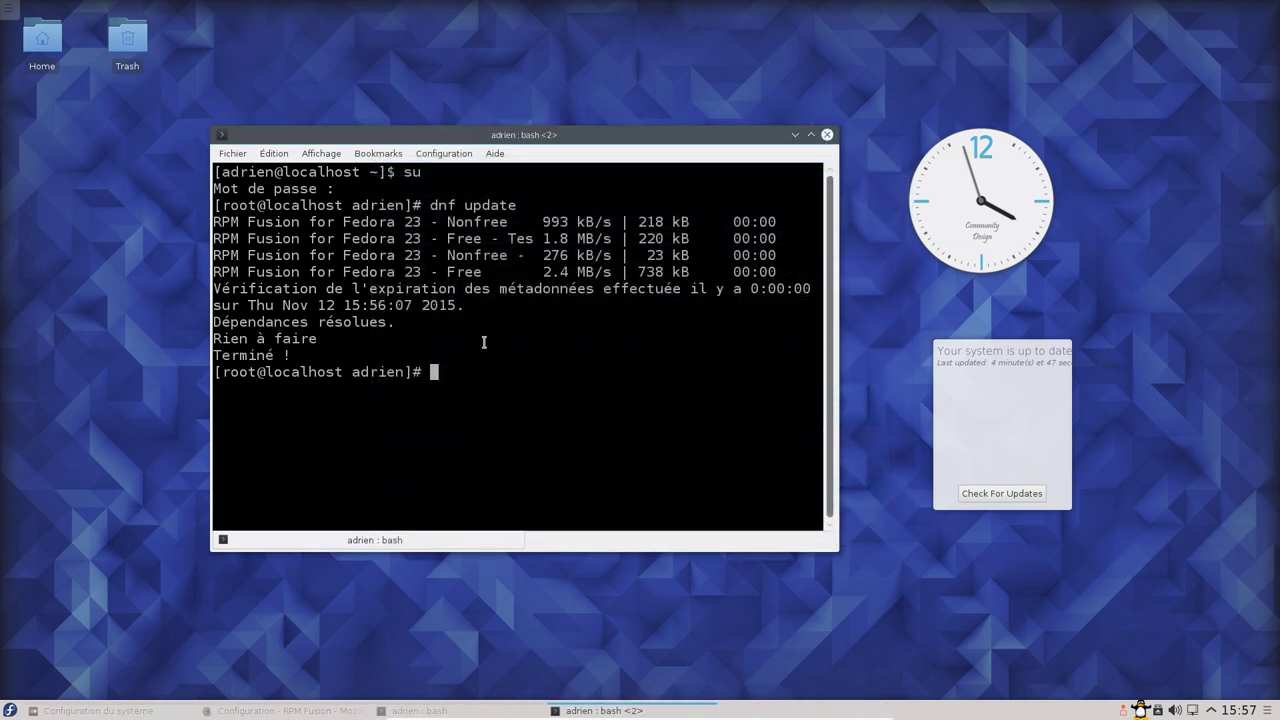
Run dnf install vlc in the root terminal and maximise its window
text(dnf insta)
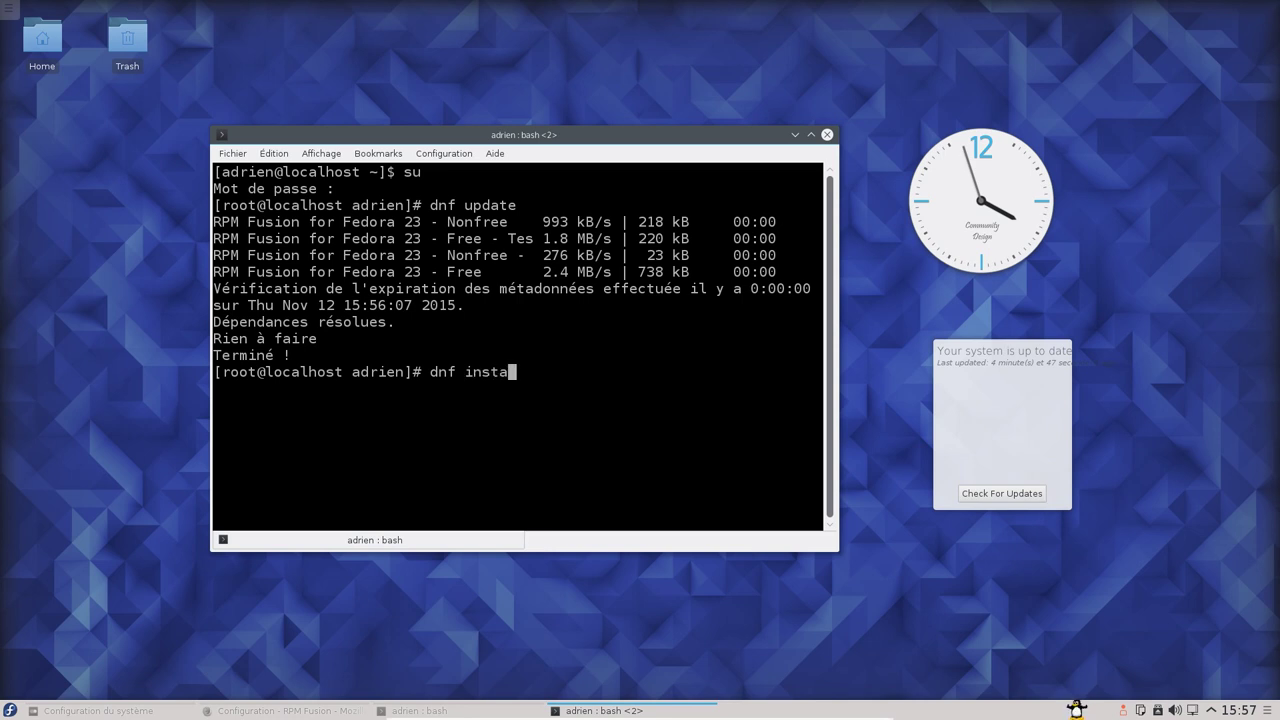
text(ll vlc)
click(811, 134)
key(Return)
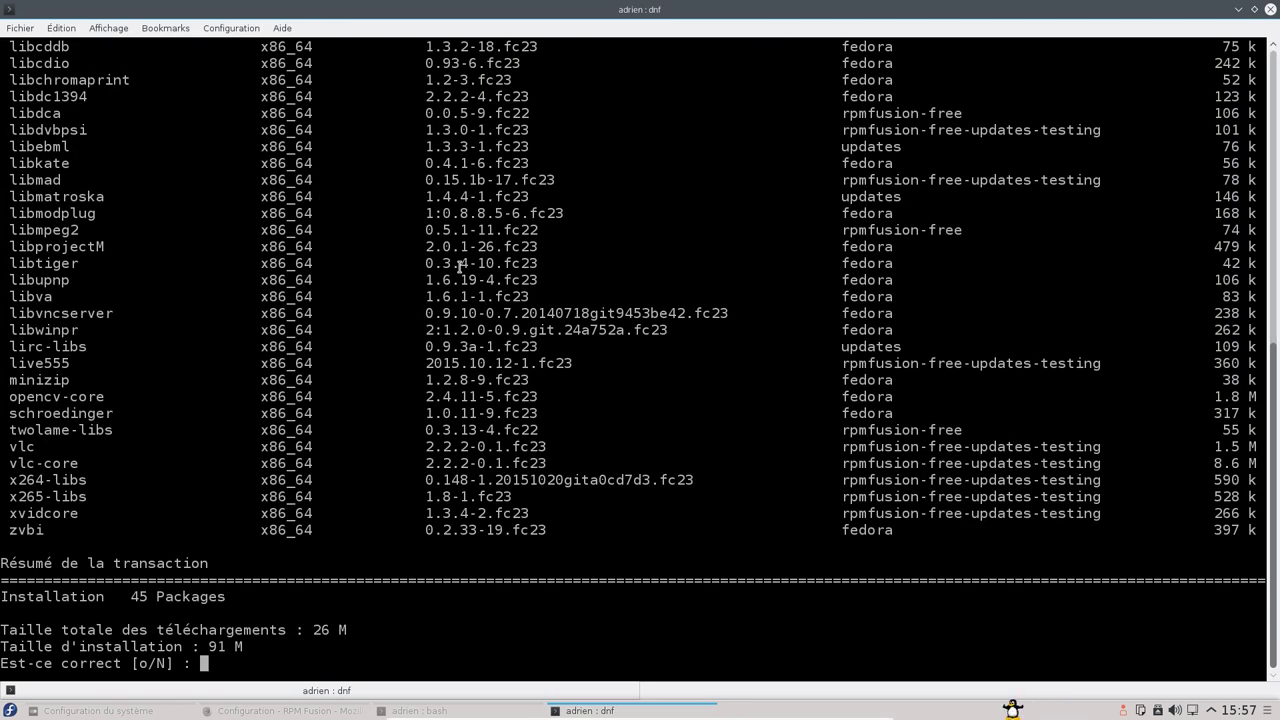
Review the source repositories of the listed packages, confirm the VLC installation and accept the RPM Fusion free GPG key
double_click(848, 433)
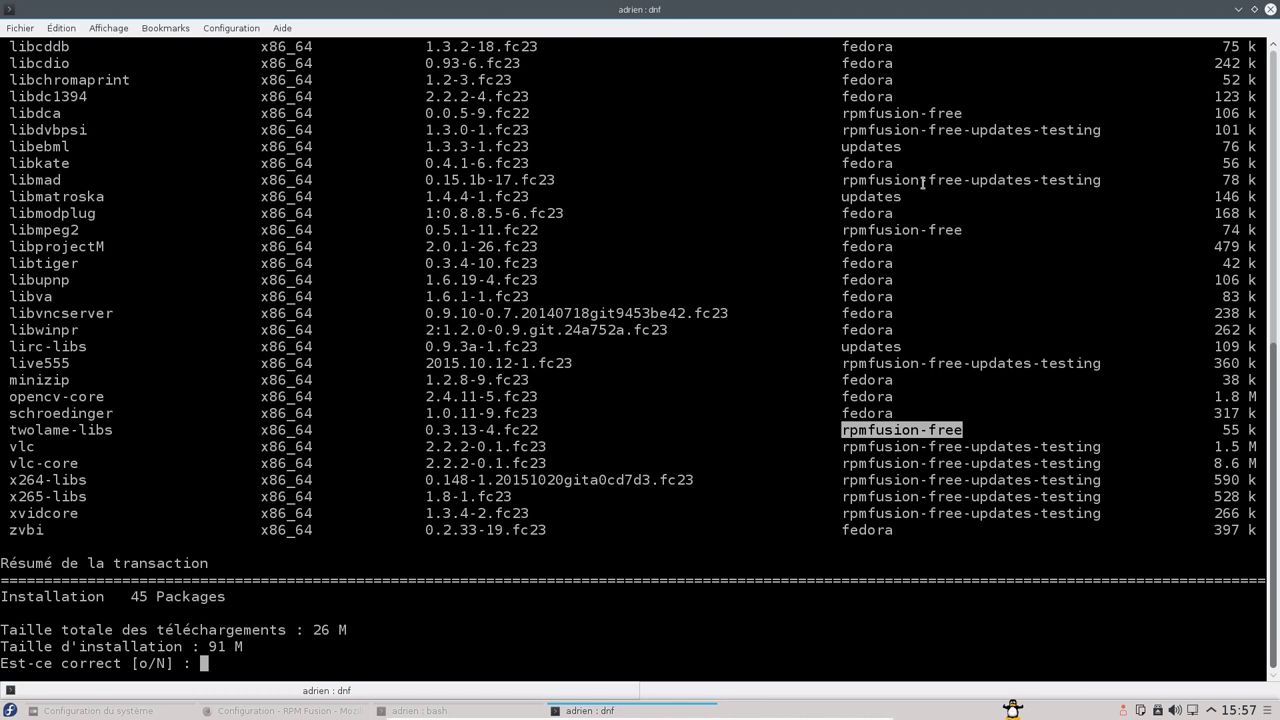
scroll(958, 237, up, 11)
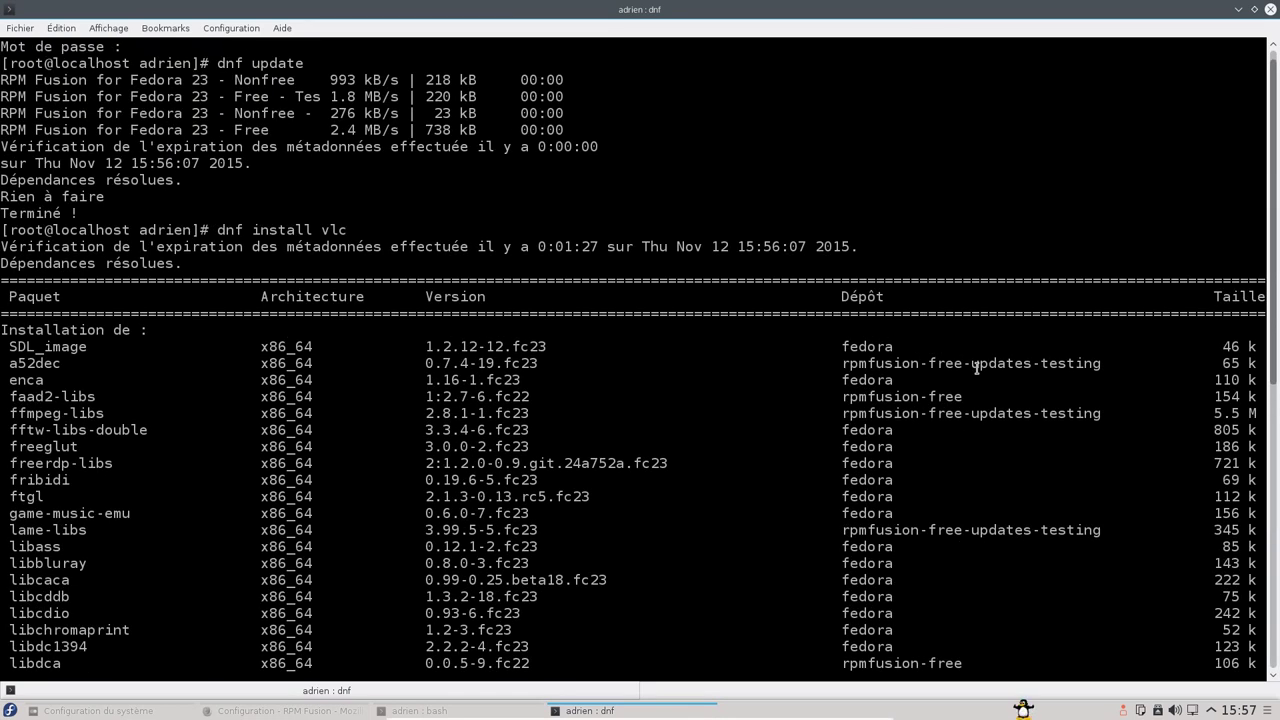
scroll(955, 372, down, 11)
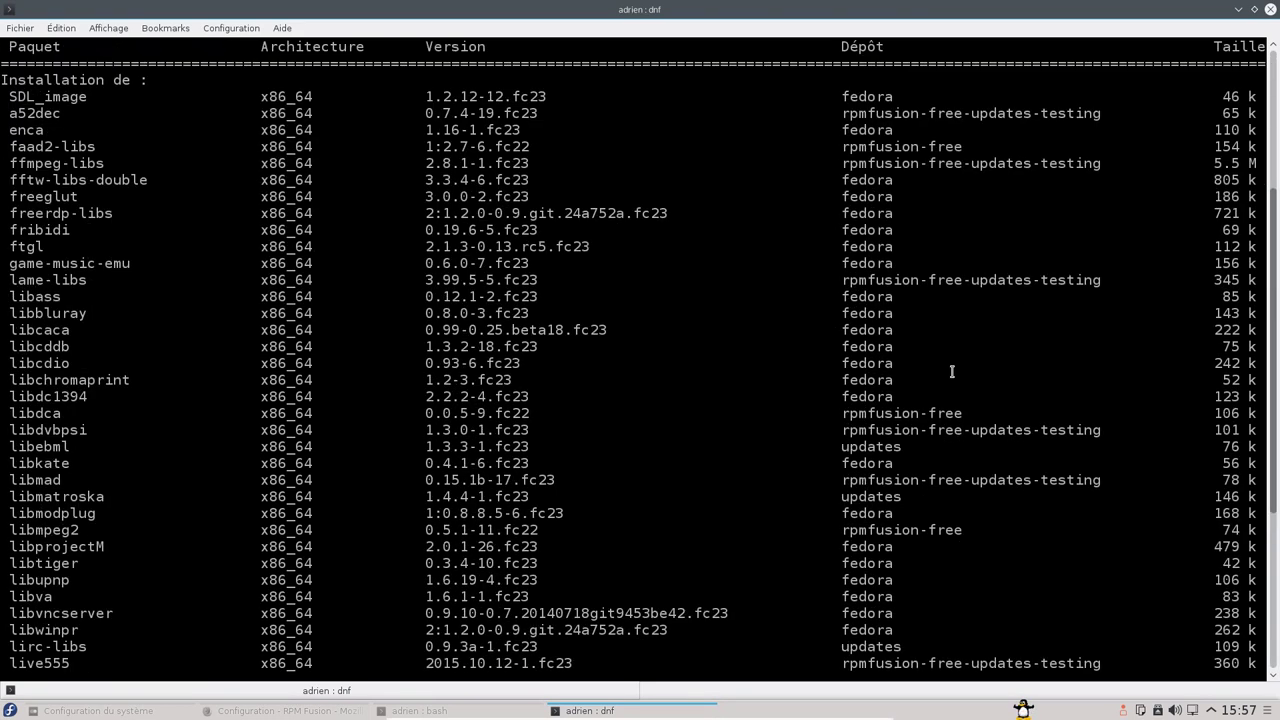
click(402, 533)
text(o)
key(Return)
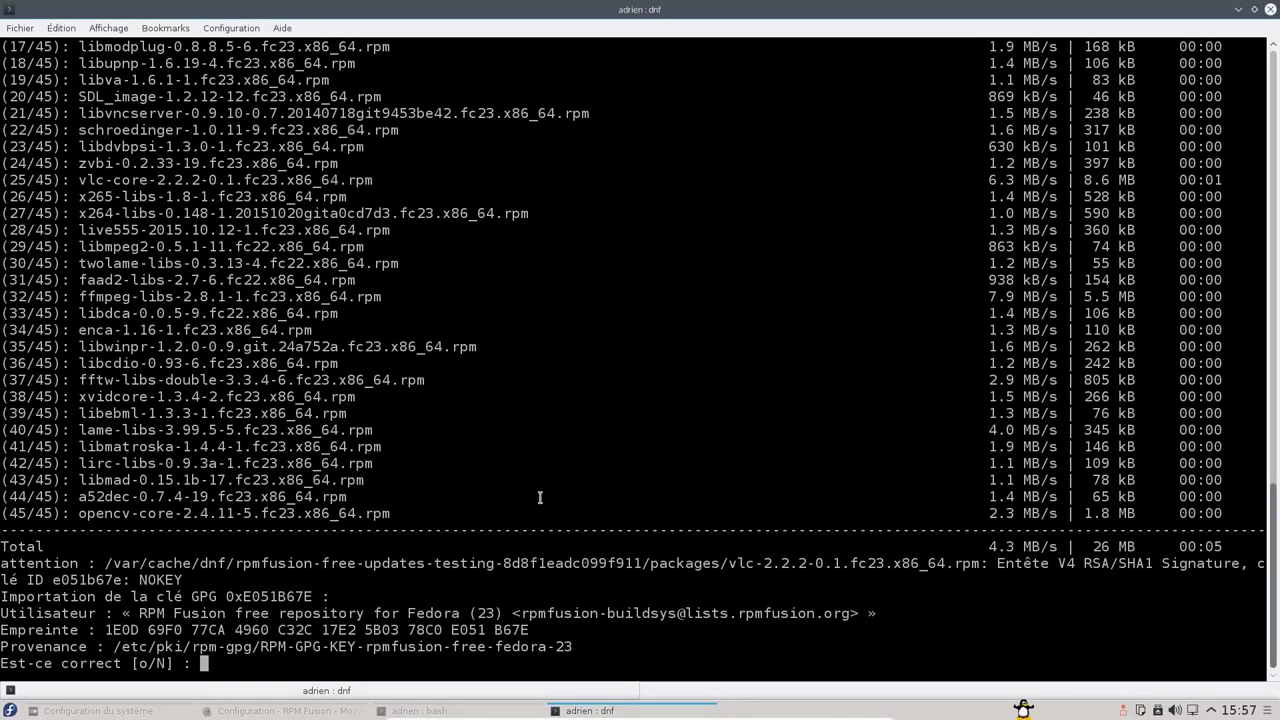
text(o)
key(Return)
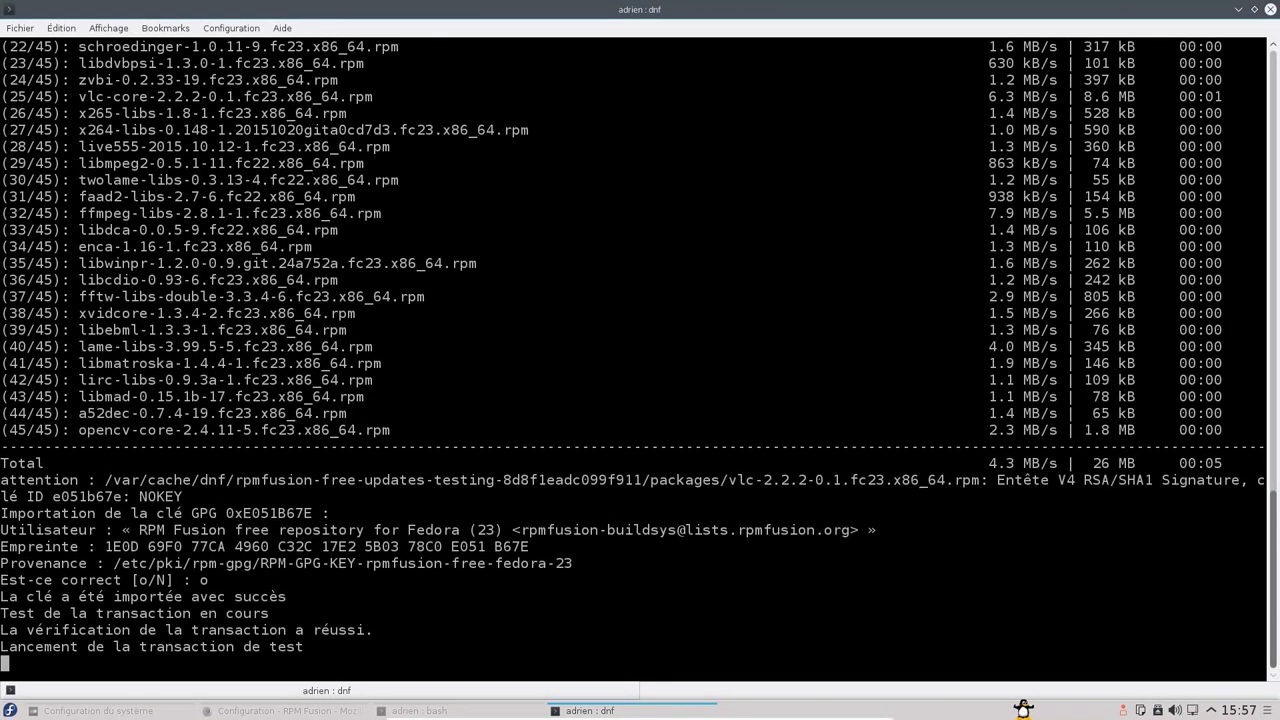
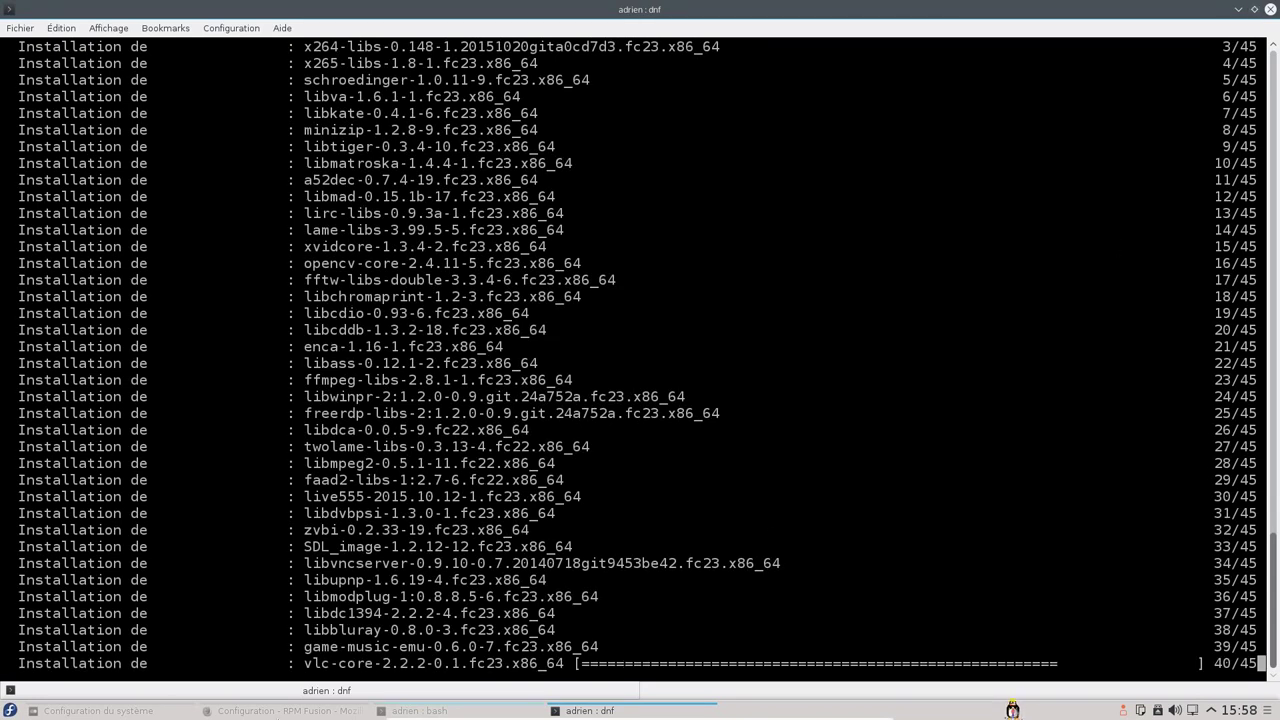
Switch to Firefox and examine the RPM Fusion configuration page, highlighting the end of the setup command for Fedora 22 and later
click(280, 711)
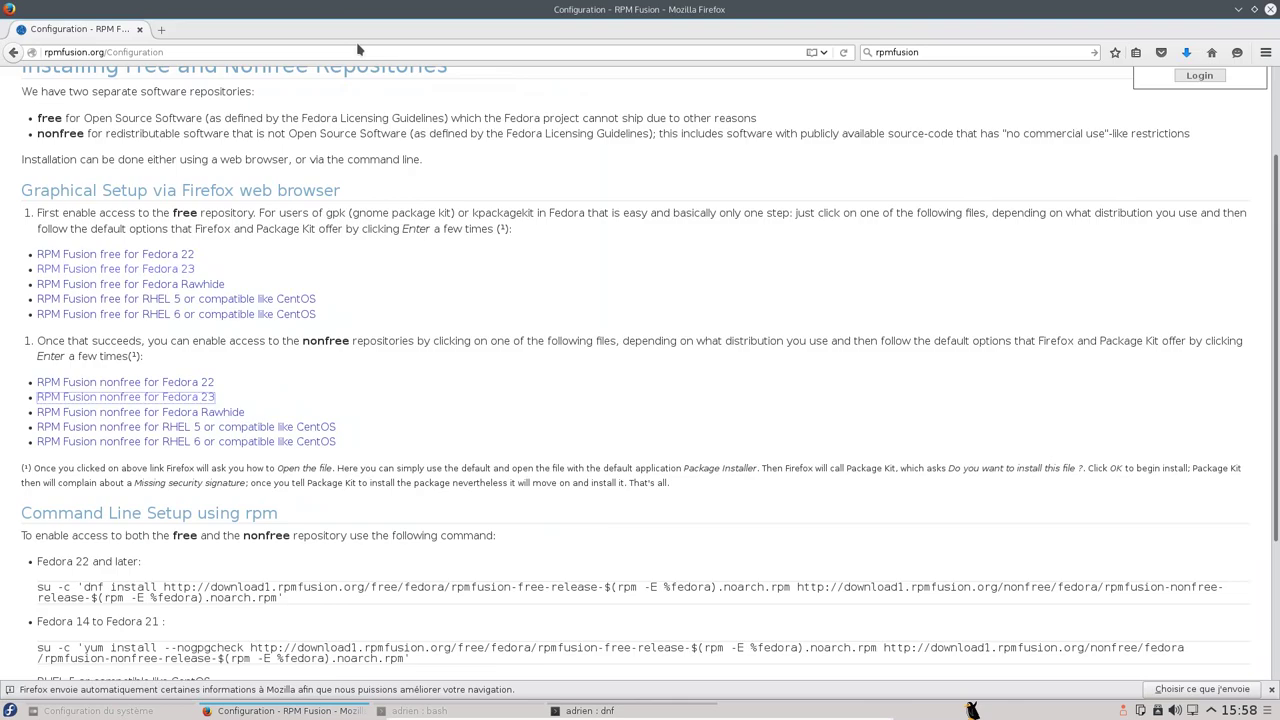
double_click(360, 33)
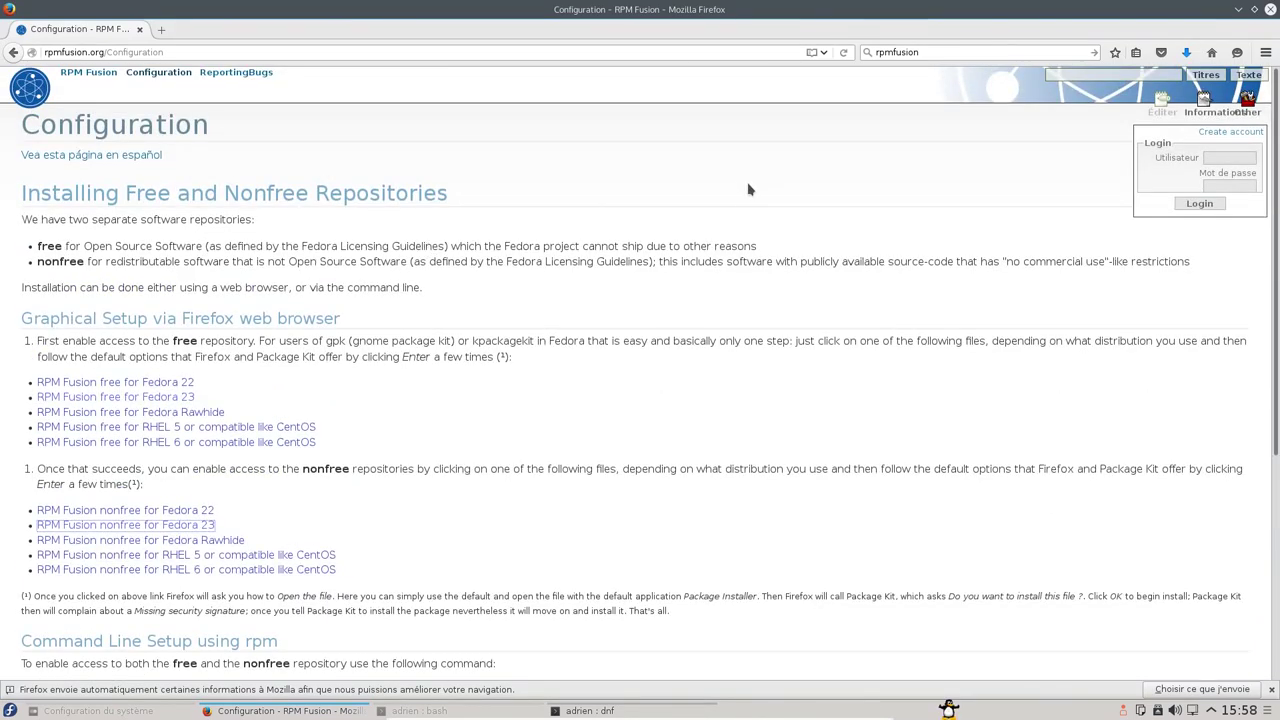
scroll(238, 421, down, 6)
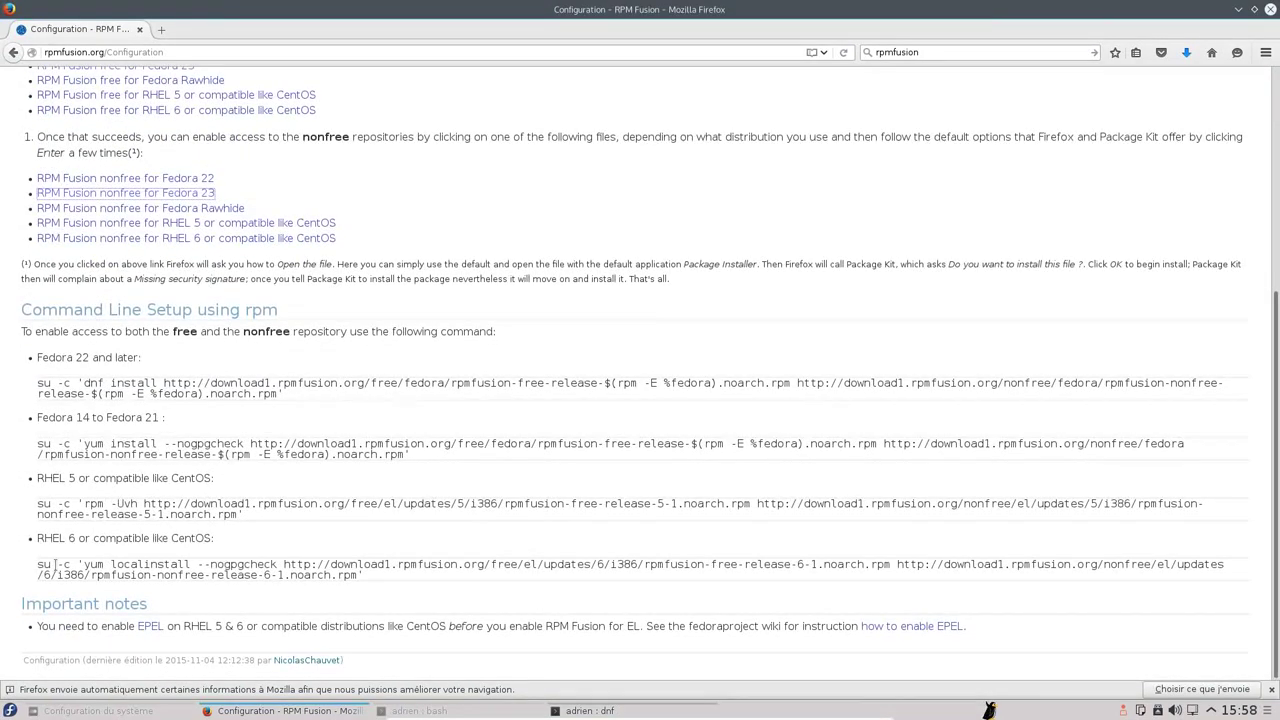
drag(86, 383, 18, 400)
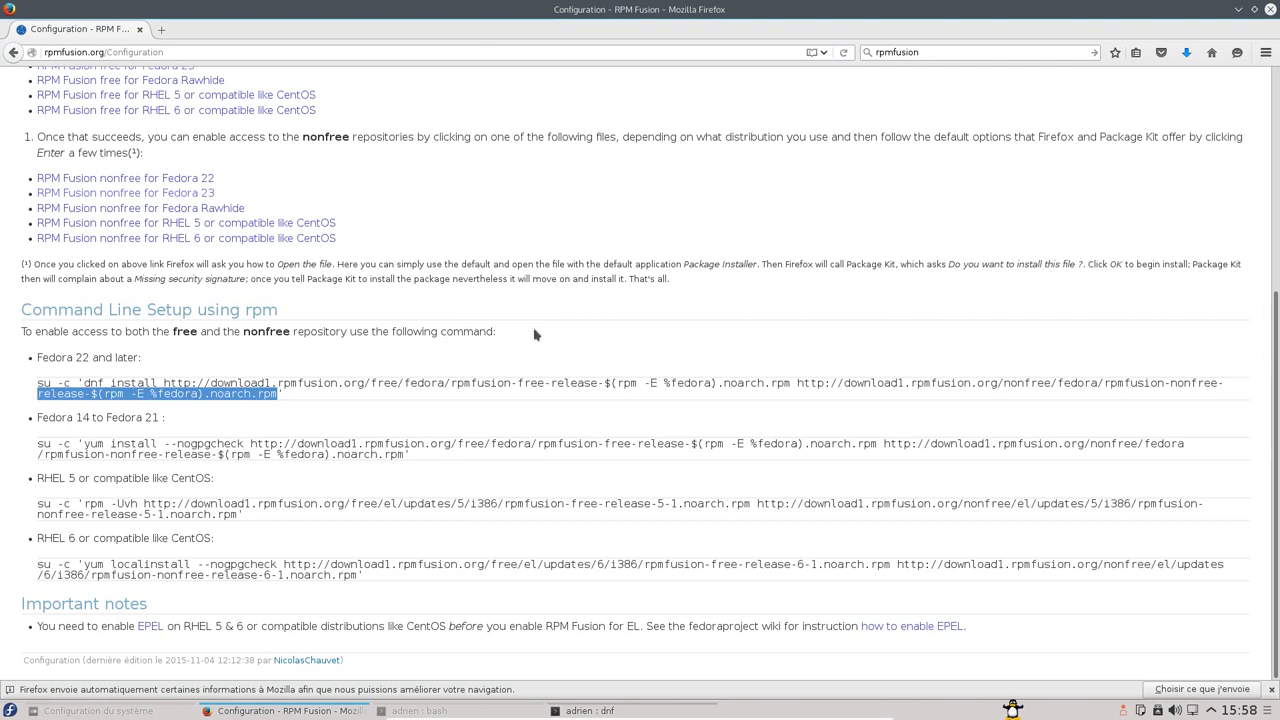
scroll(380, 317, up, 6)
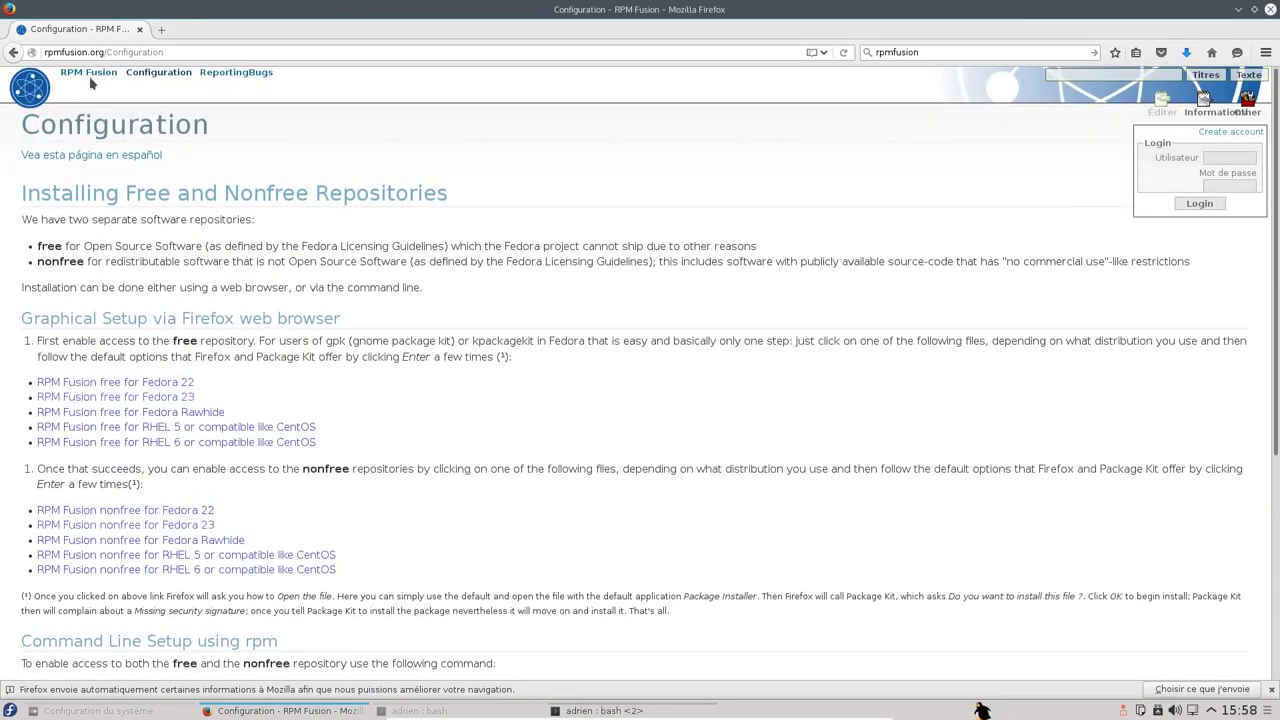
Go to pkgs.org and expand the Fedora 23 repository list
click(195, 48)
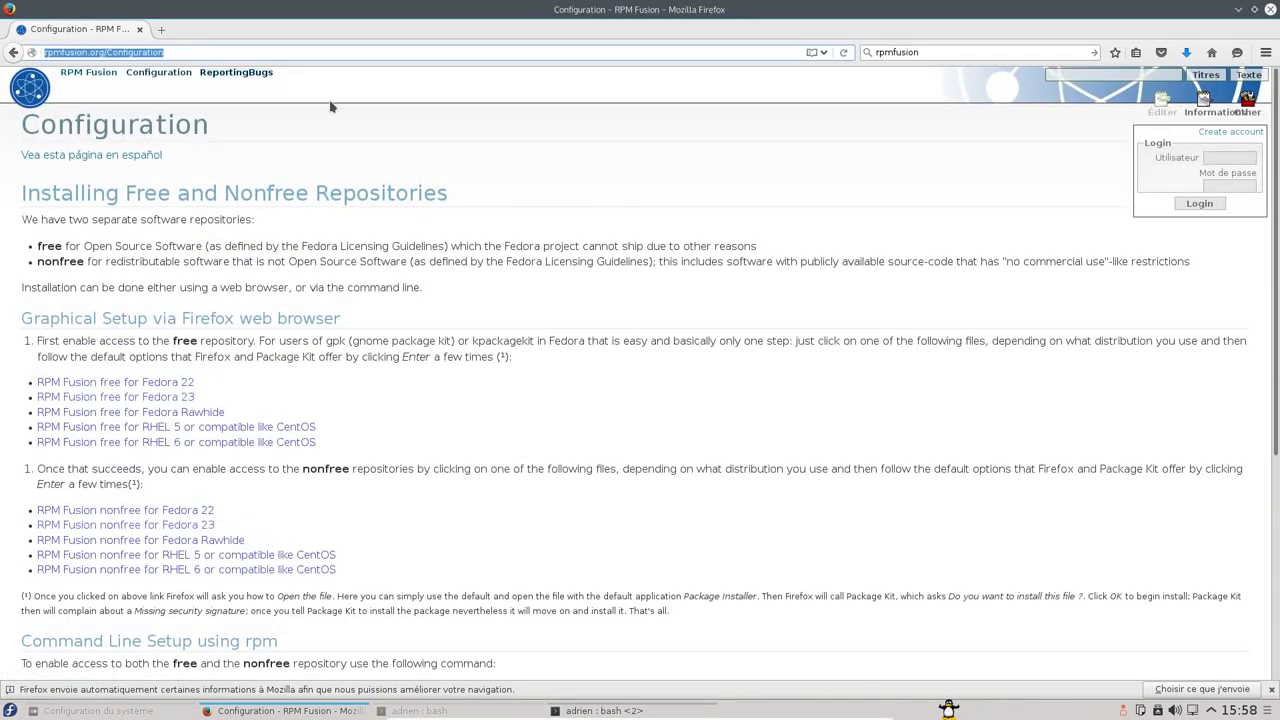
text(pkgs.org)
key(Return)
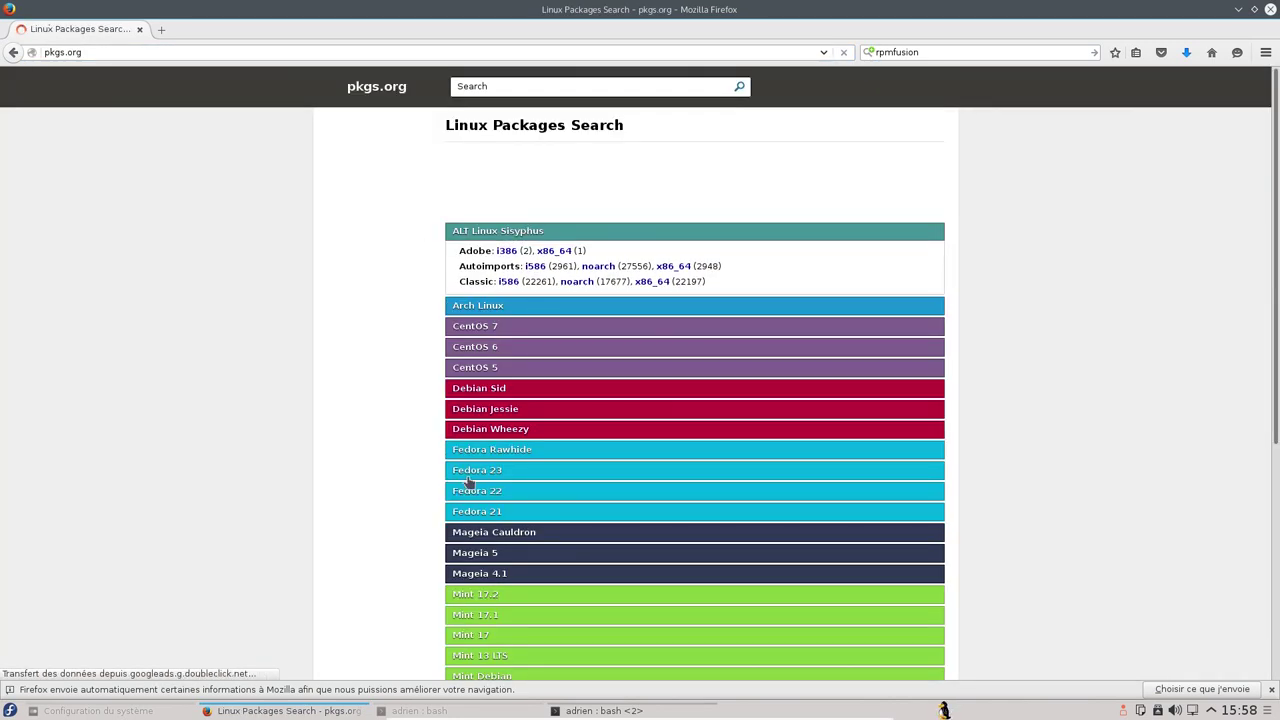
click(466, 474)
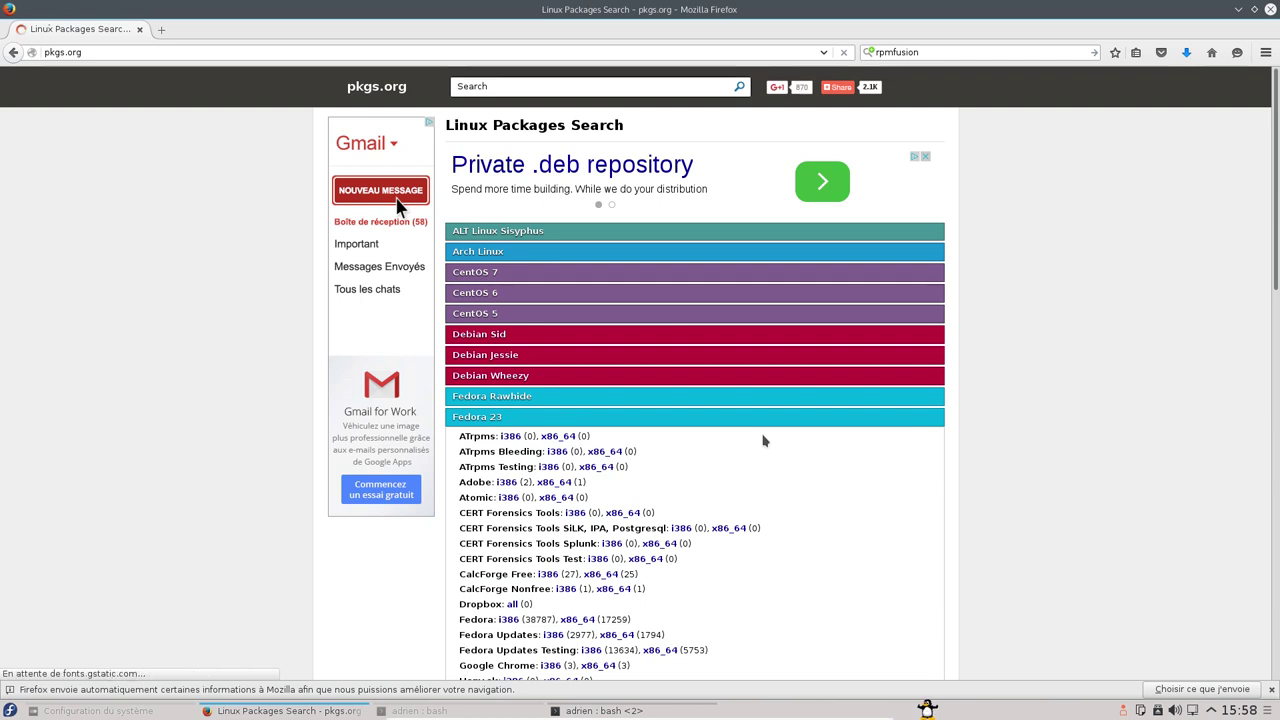
Open the x86_64 listing of RPM Fusion Free Updates Testing and browse its packages down to the gstreamer1 plugins
scroll(763, 441, down, 3)
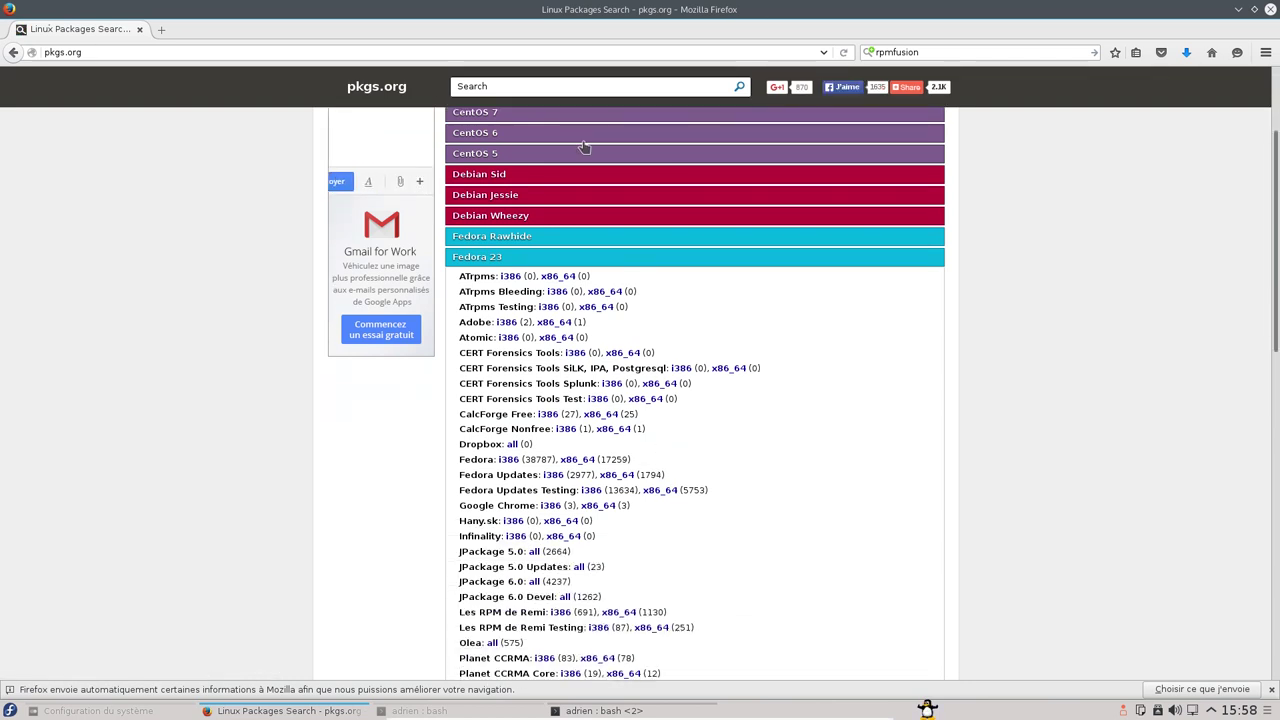
scroll(574, 588, down, 3)
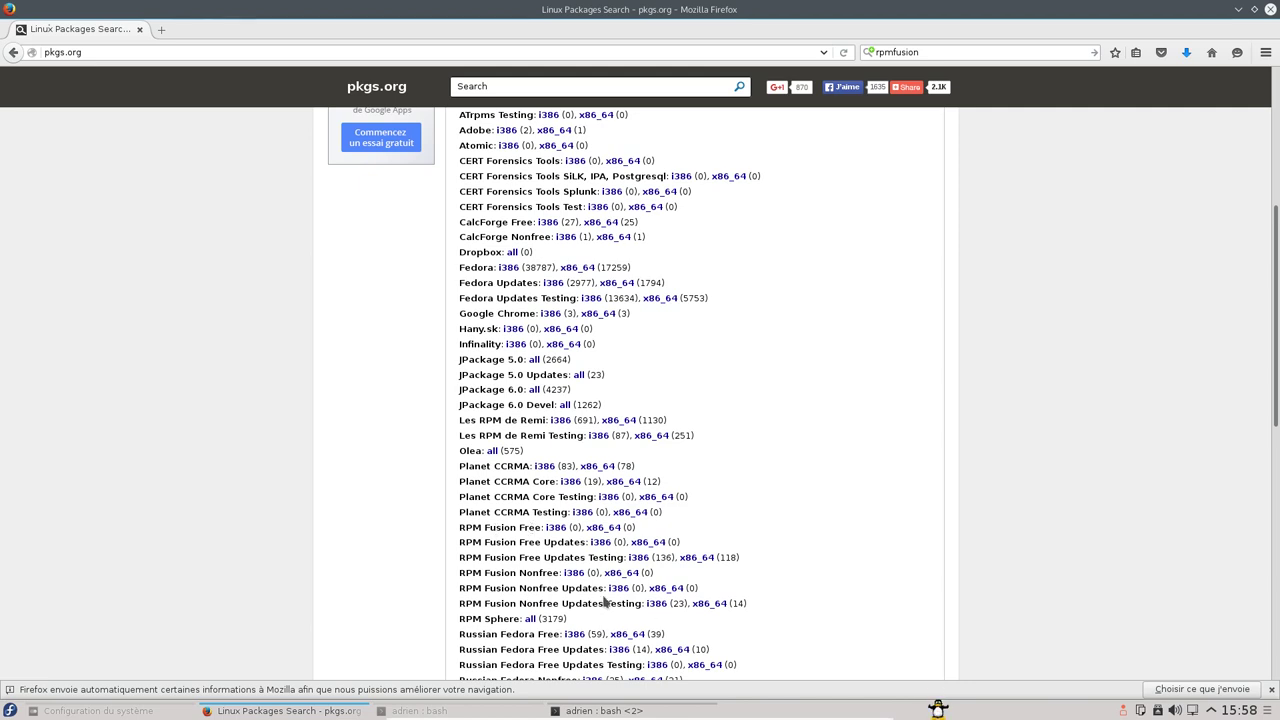
click(697, 558)
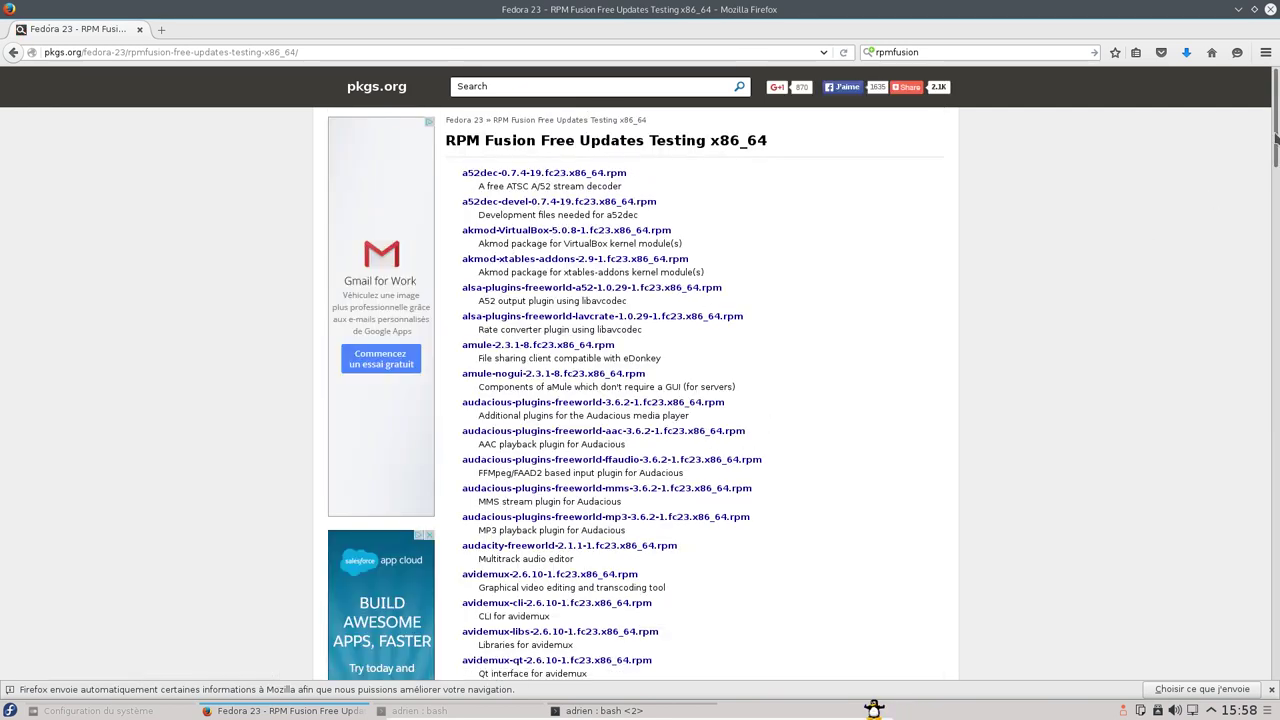
drag(1275, 137, 1275, 150)
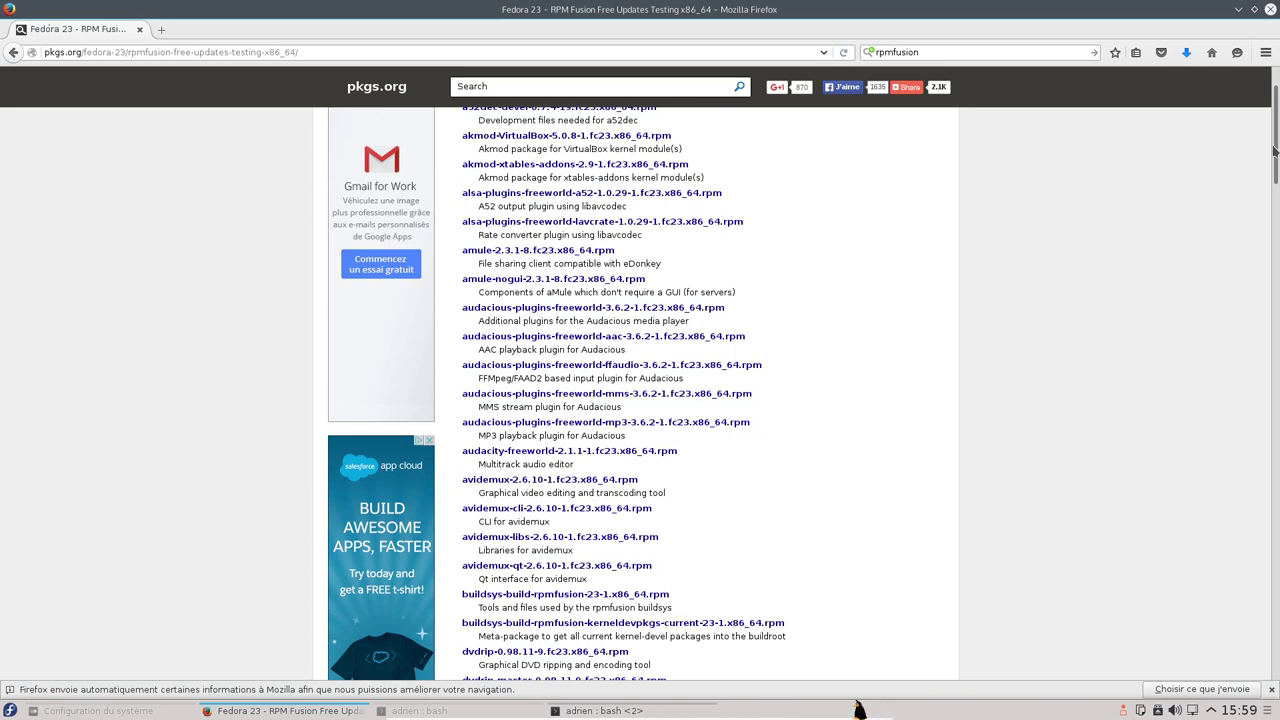
drag(1274, 152, 1267, 172)
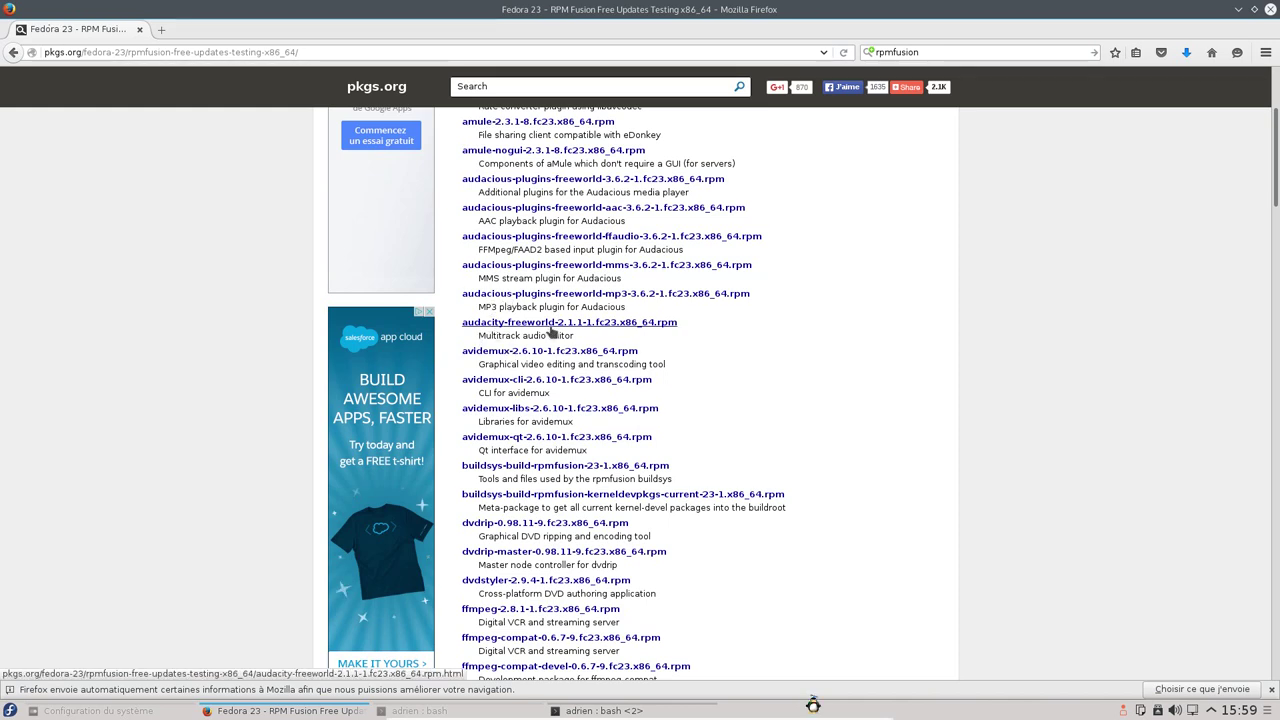
drag(1276, 170, 1273, 222)
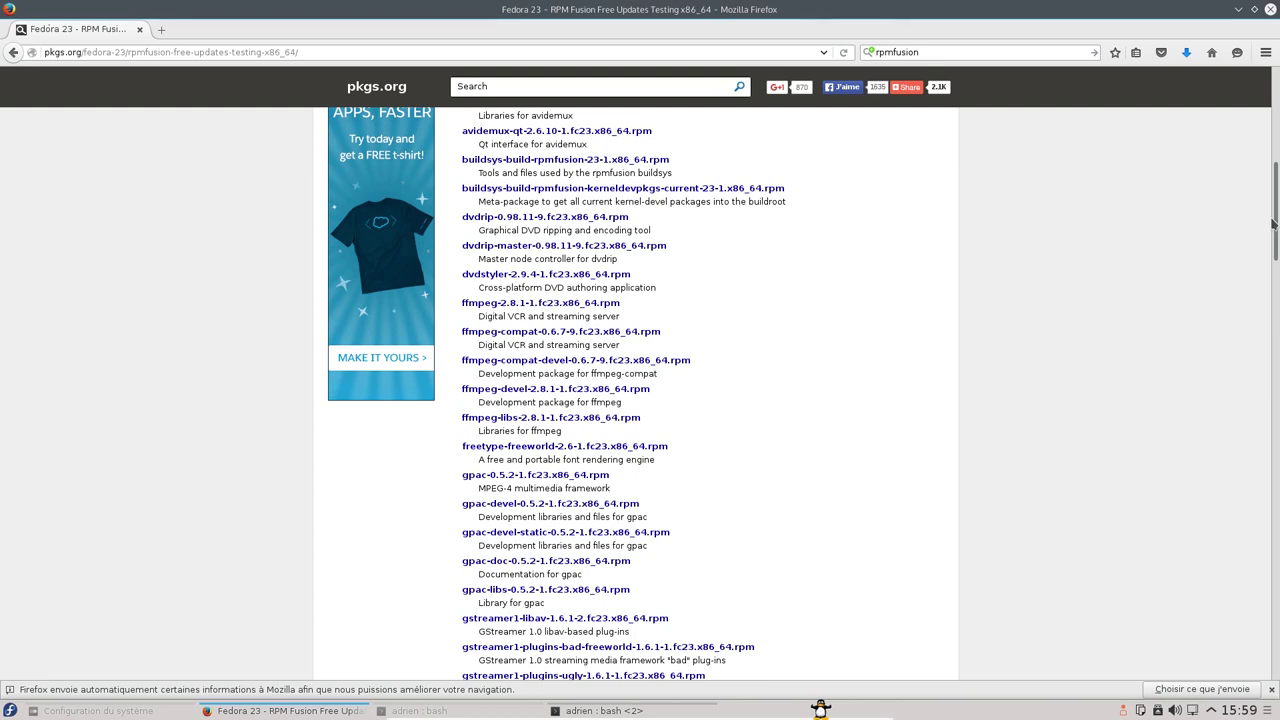
Browse the RPM Fusion Free packages to the end, then open and examine the Fedora 23 i386 listing of RPM Fusion Nonfree Updates Testing
drag(1273, 222, 1190, 656)
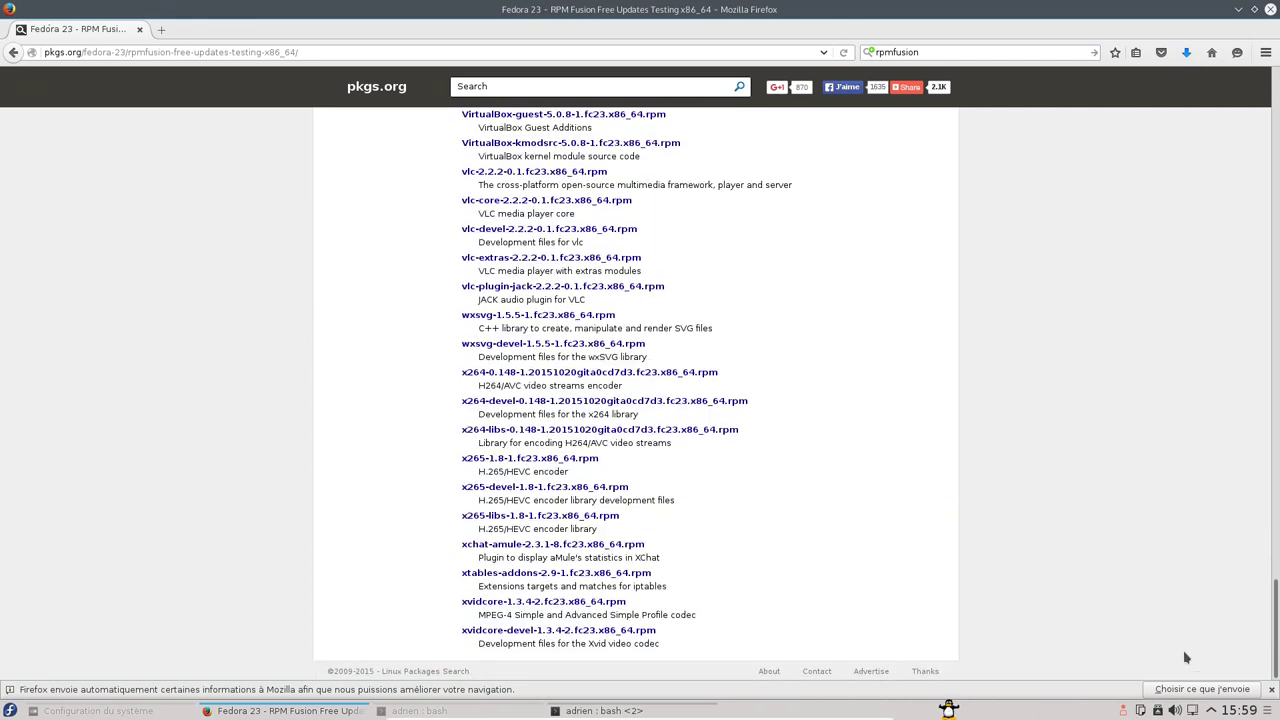
click(13, 52)
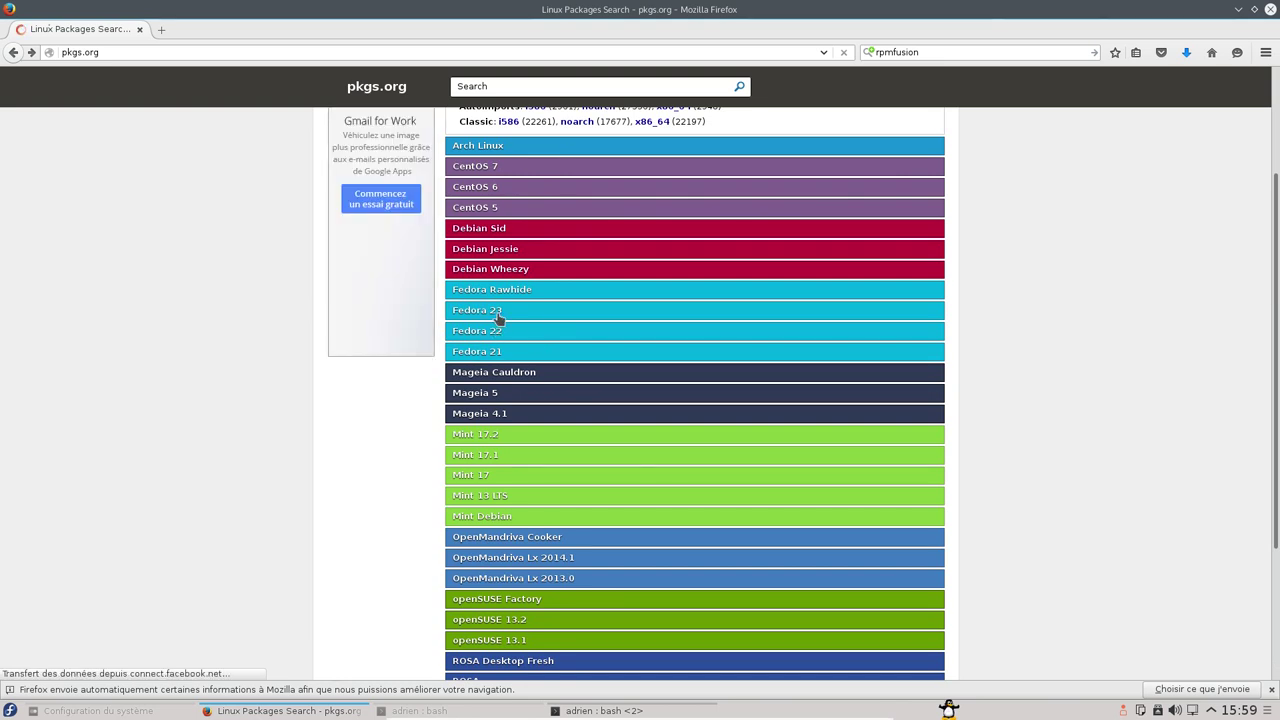
click(500, 310)
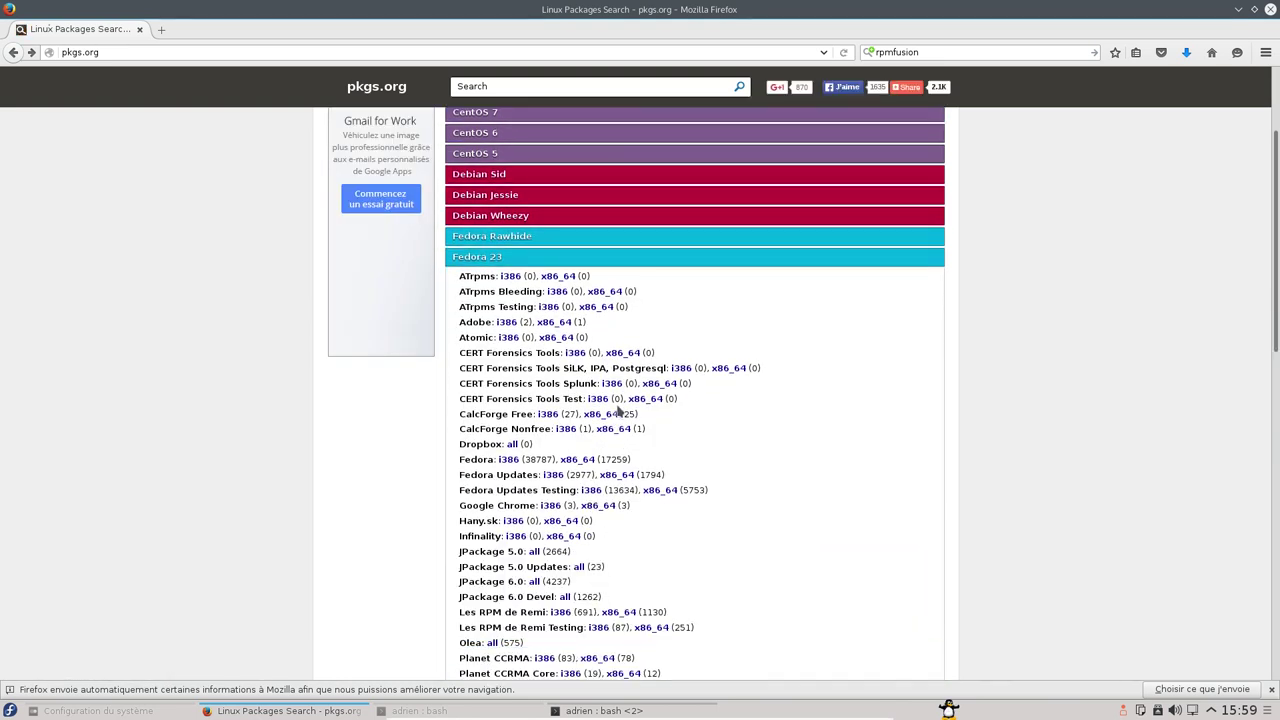
scroll(590, 608, down, 3)
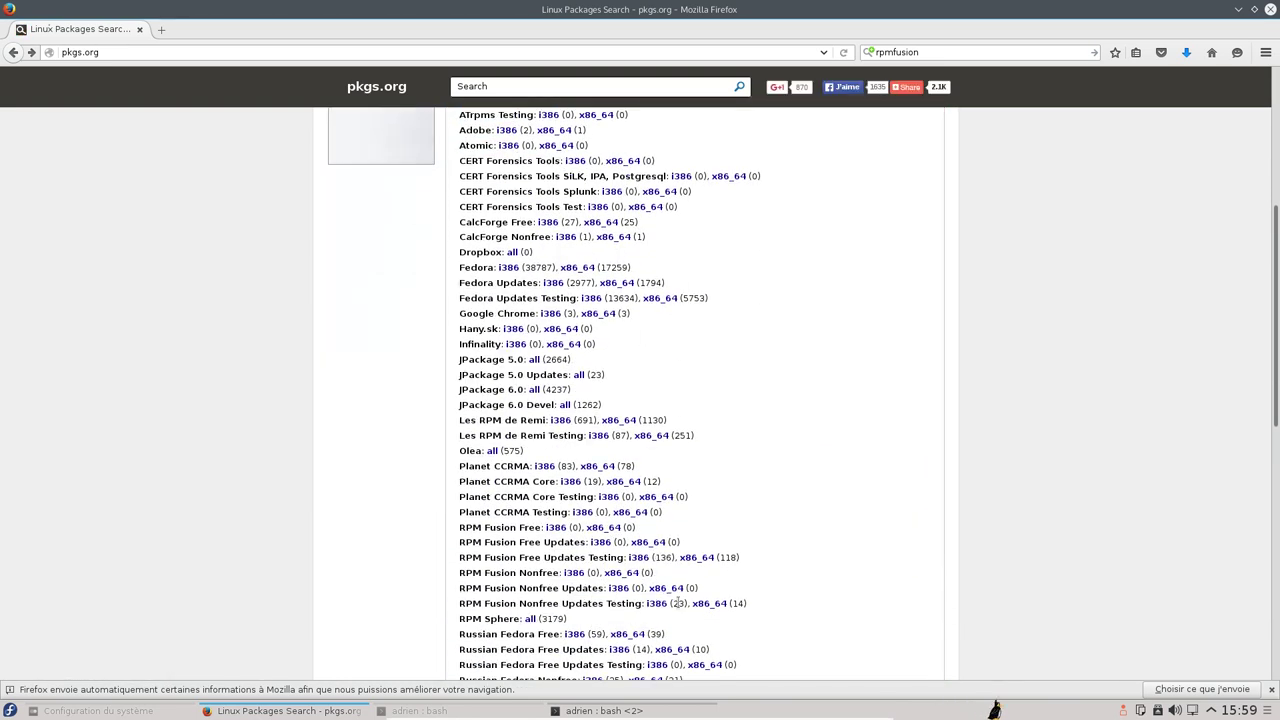
click(655, 604)
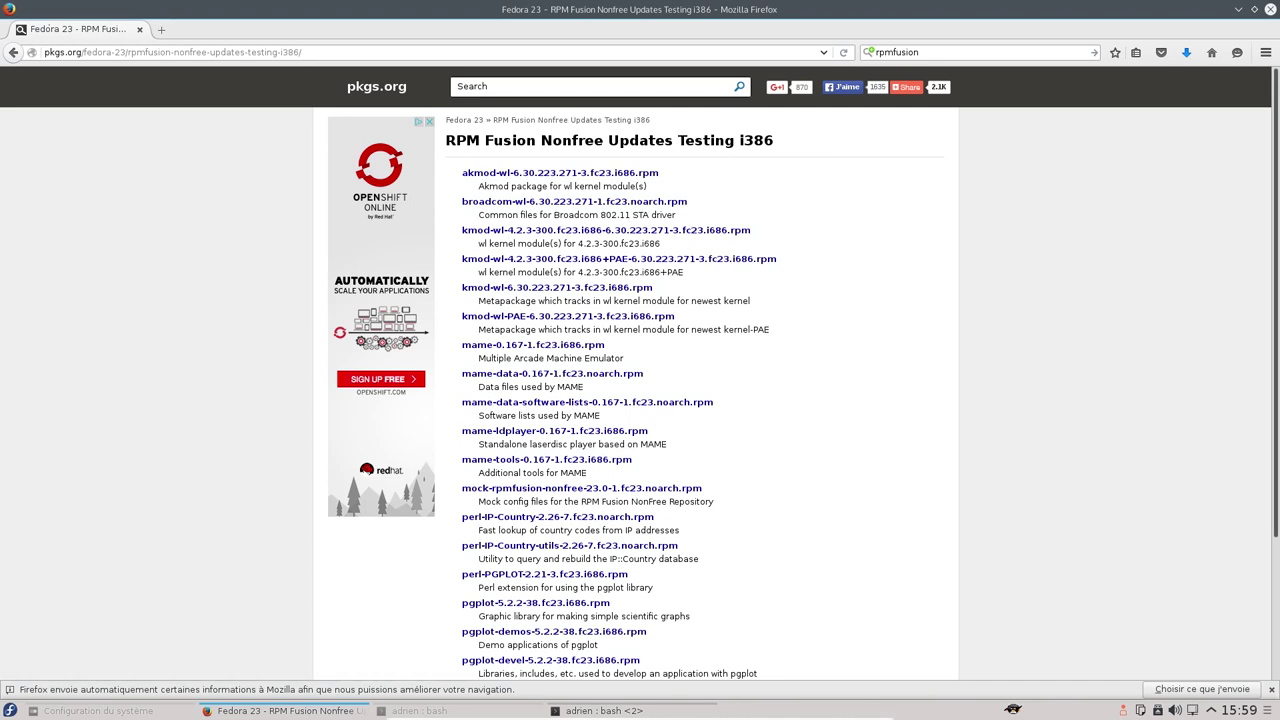
scroll(1274, 248, down, 1)
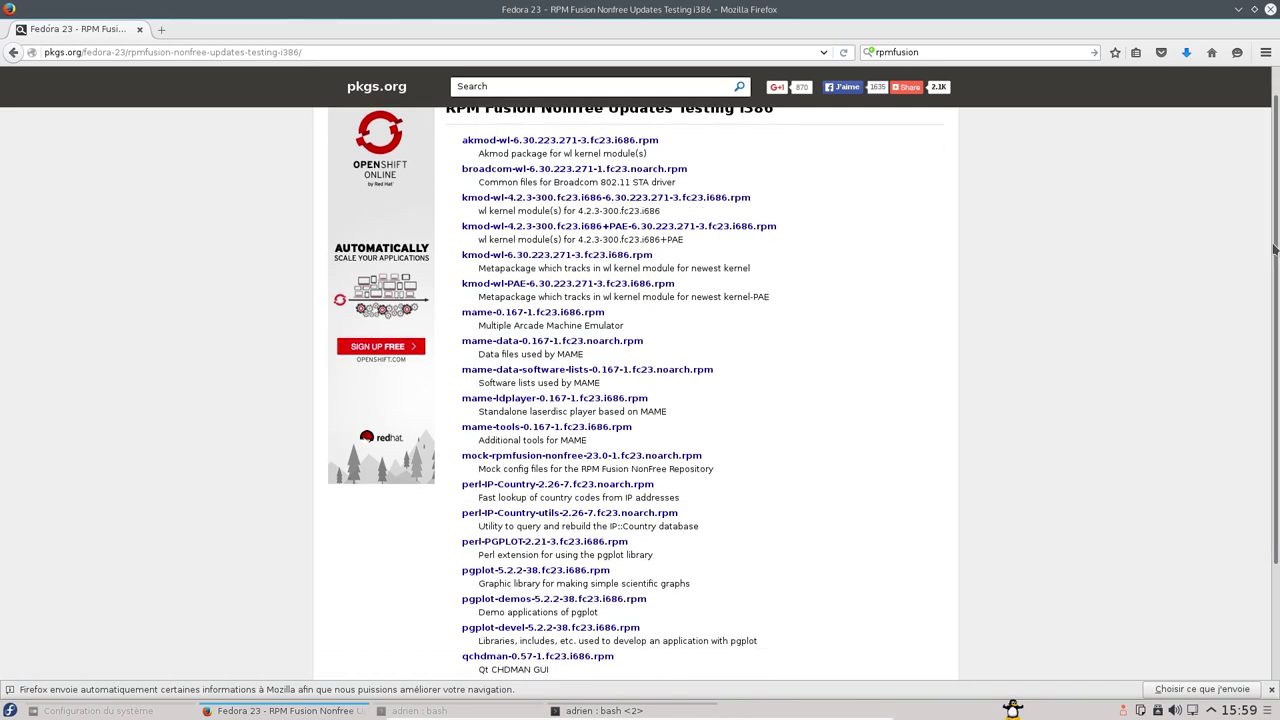
scroll(1274, 248, down, 3)
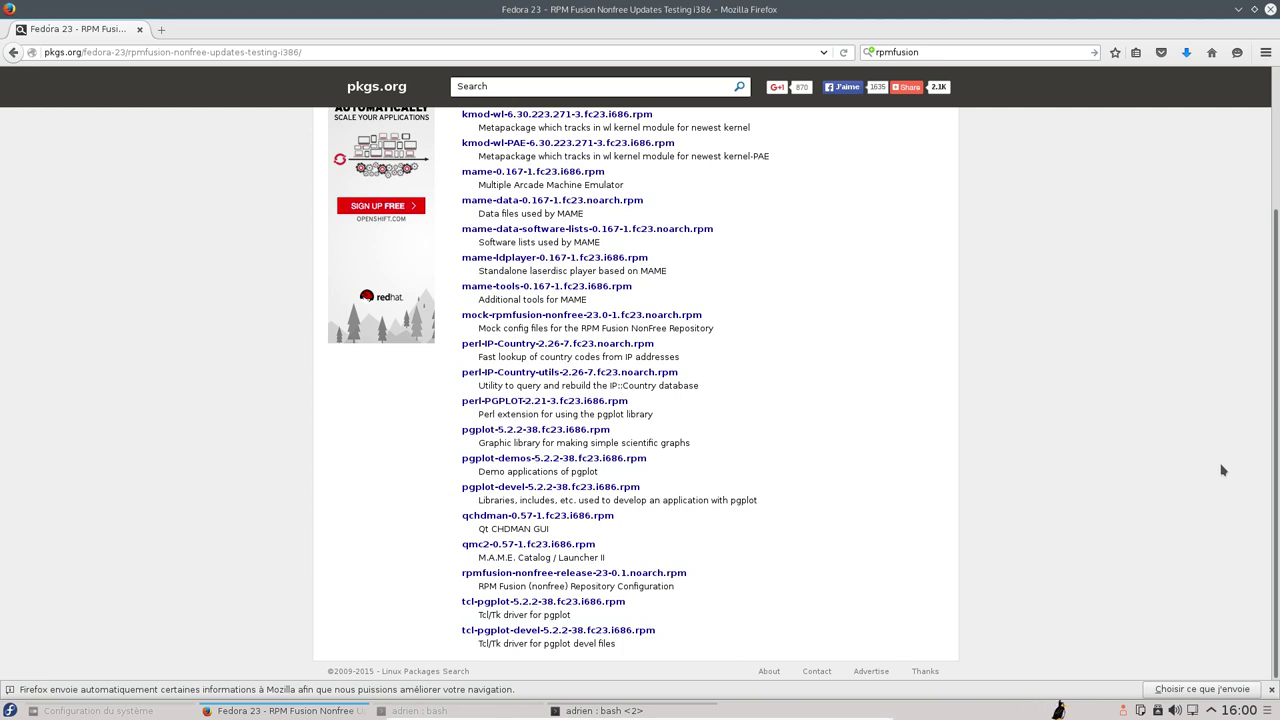
scroll(1222, 194, up, 4)
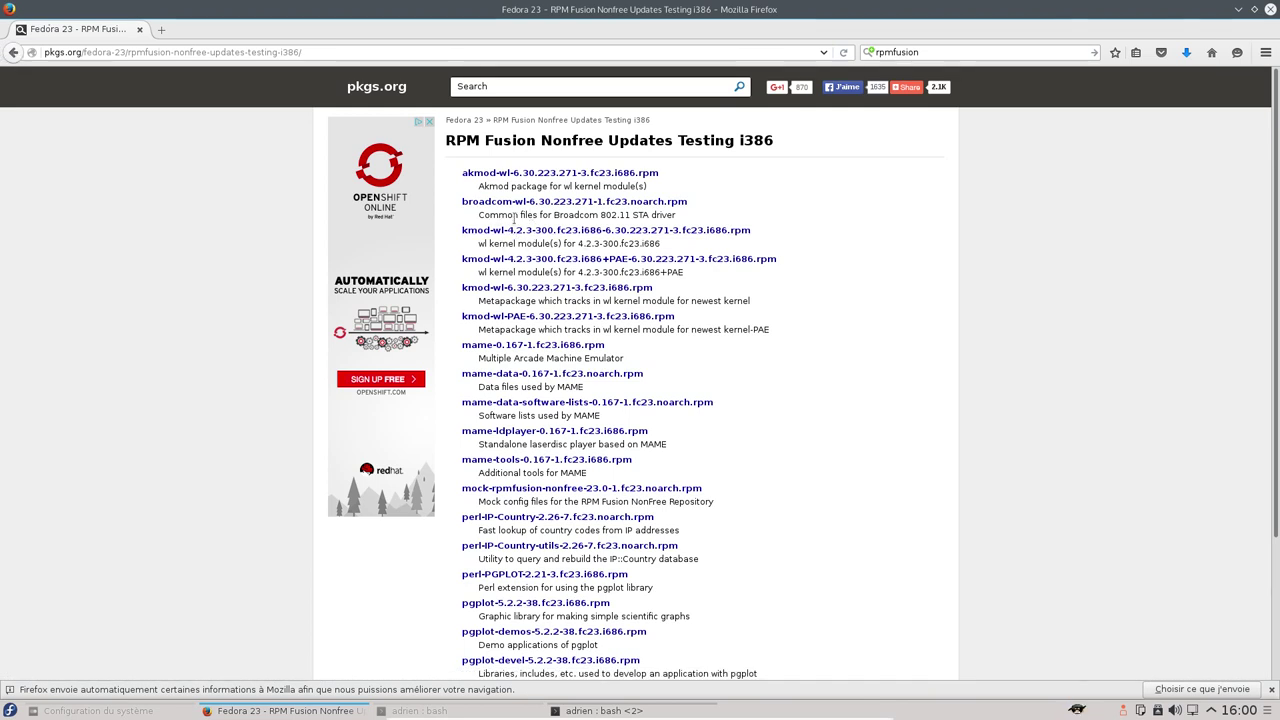
Return to the pkgs.org distribution overview and review the RPM Fusion entries in the Fedora 23 repository list
click(13, 52)
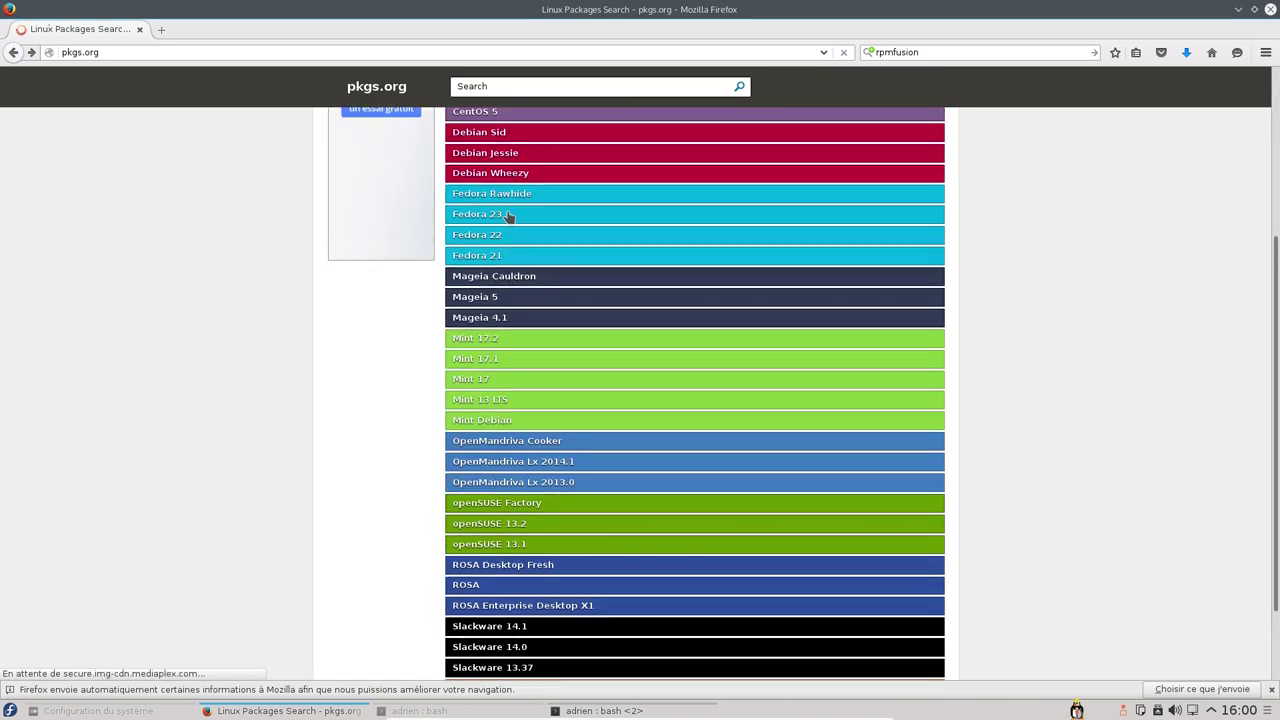
click(509, 229)
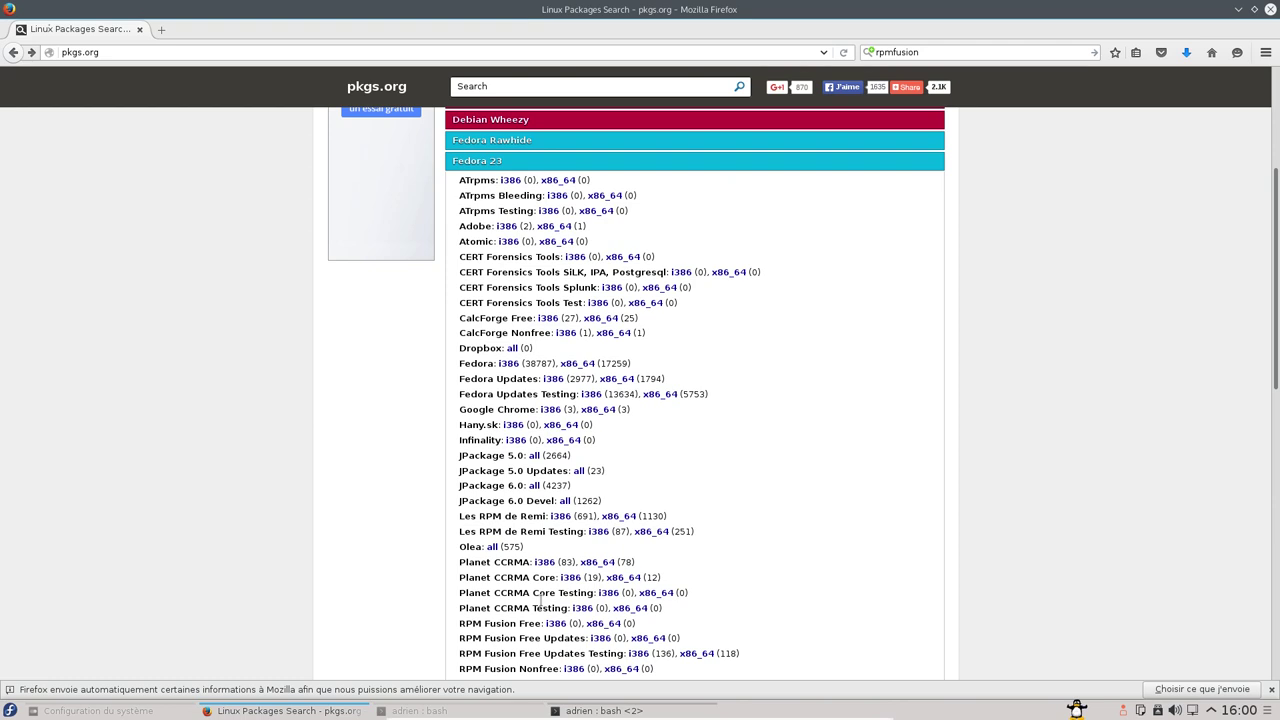
scroll(686, 620, down, 2)
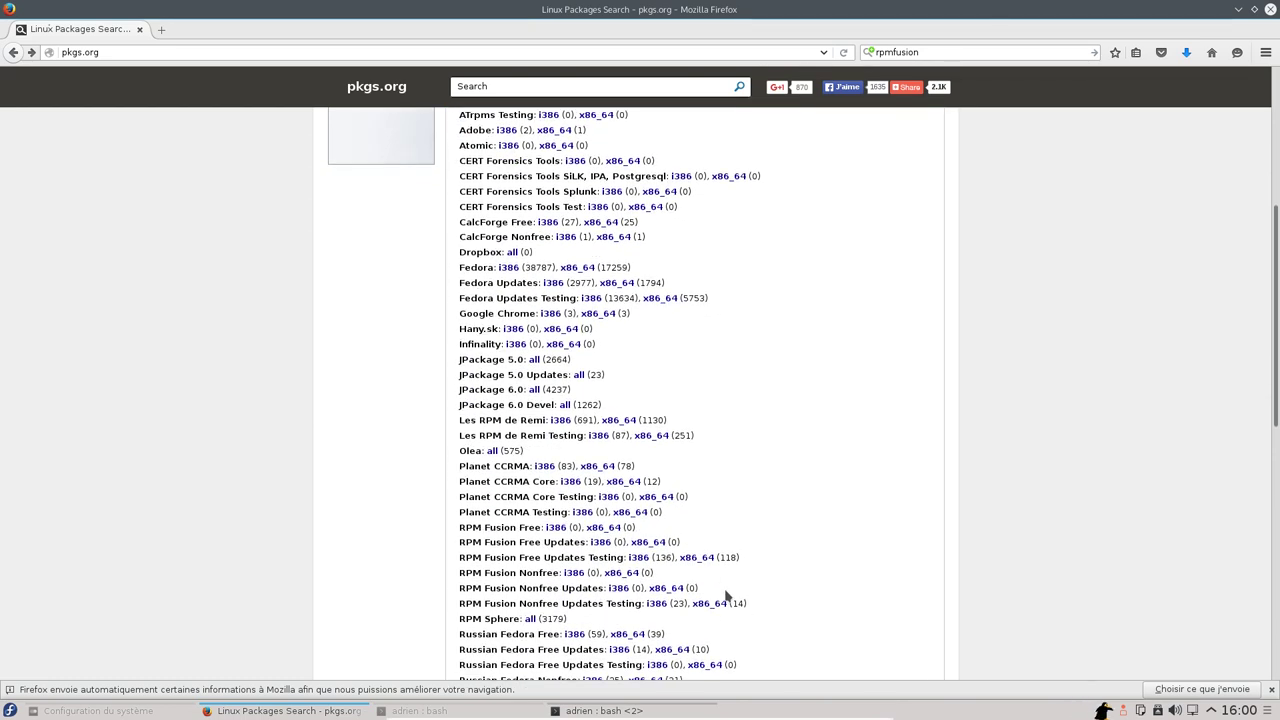
Close Firefox, the terminal used for the VLC installation, and the System Settings window
click(1269, 9)
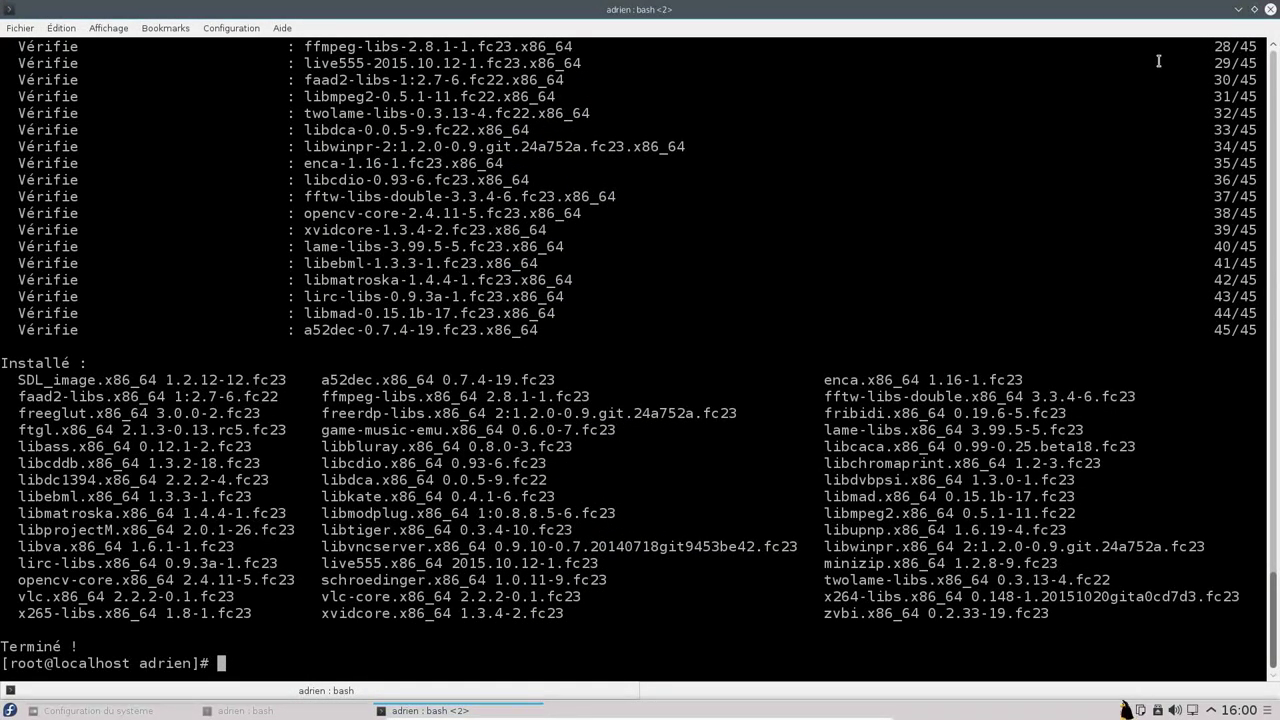
click(1269, 9)
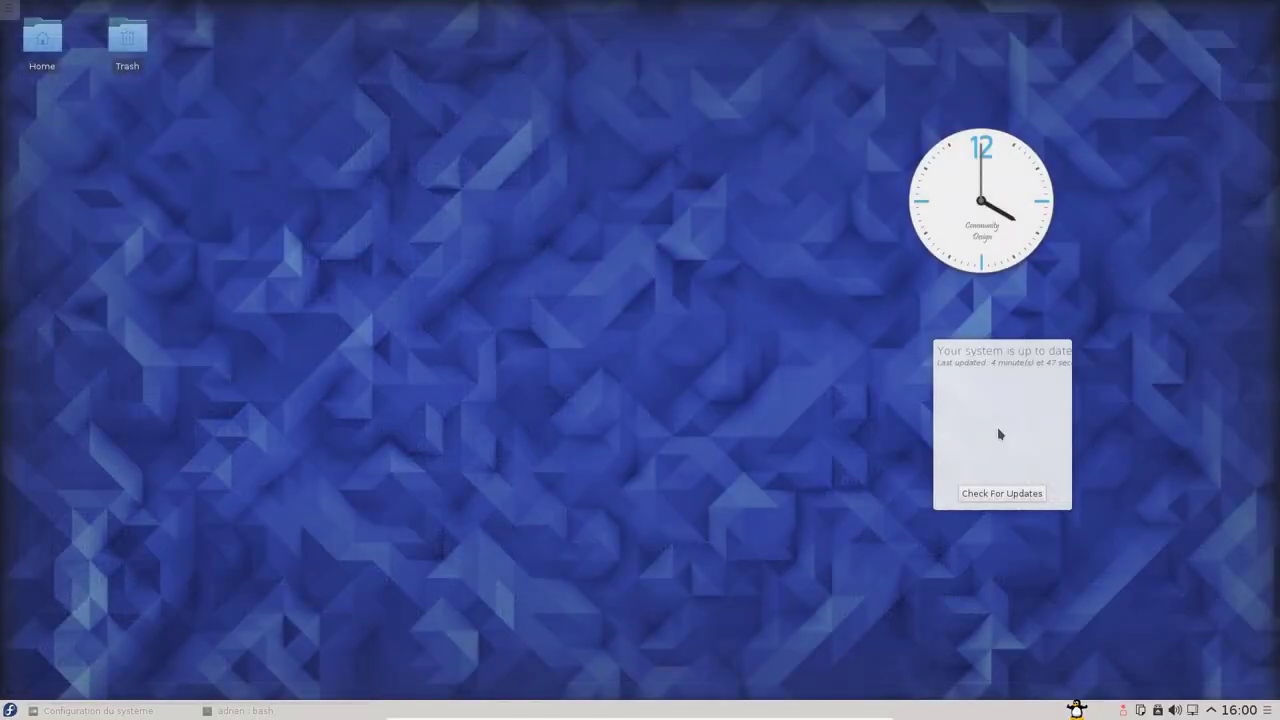
mouse_move(995, 408)
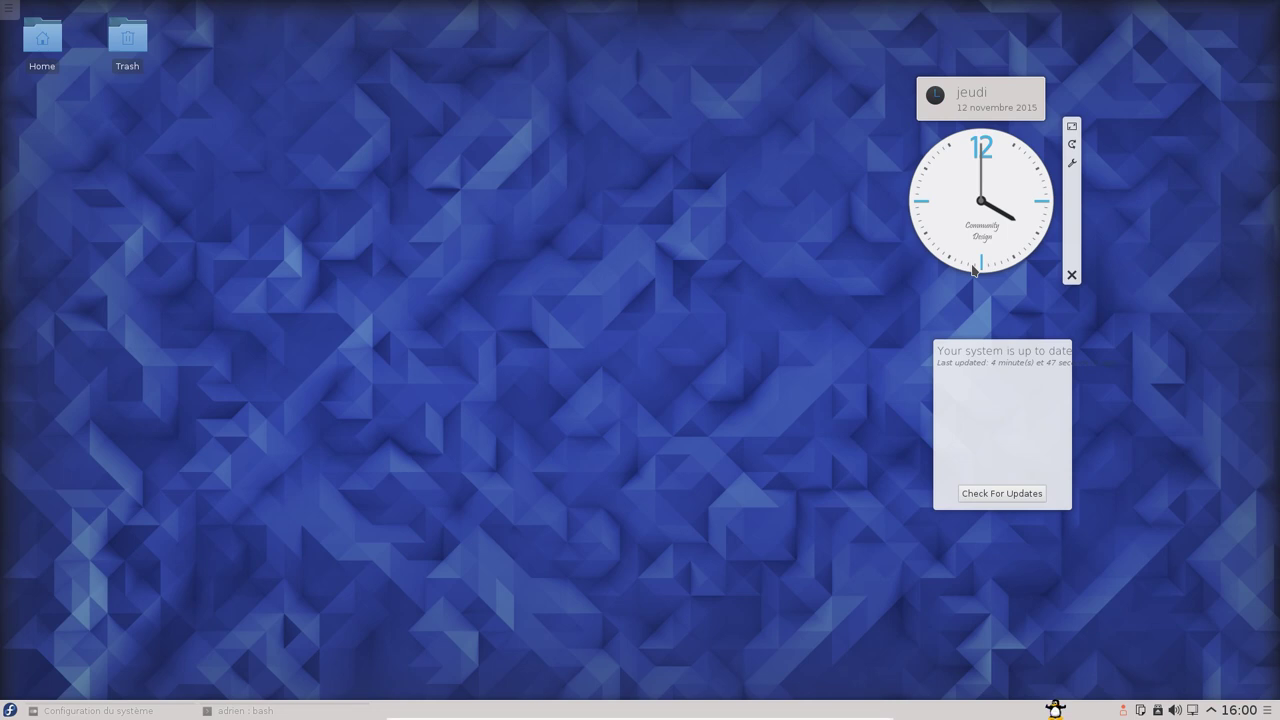
click(1157, 710)
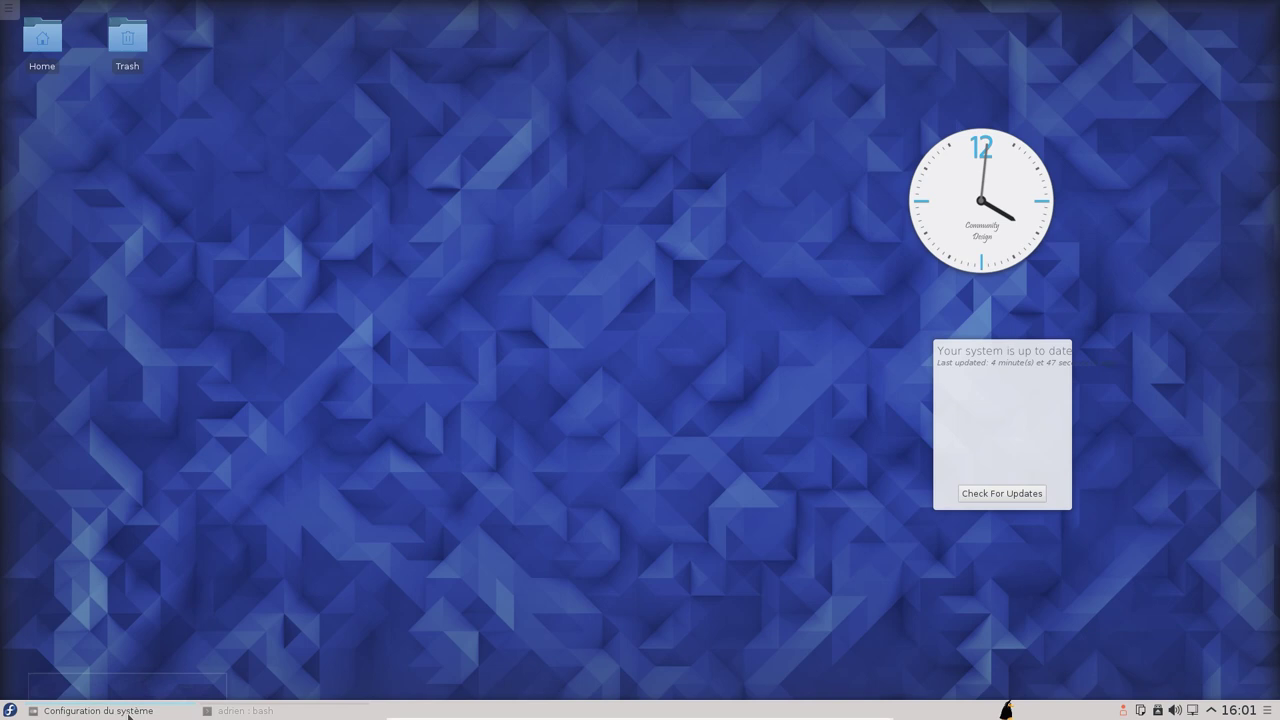
click(90, 710)
click(832, 46)
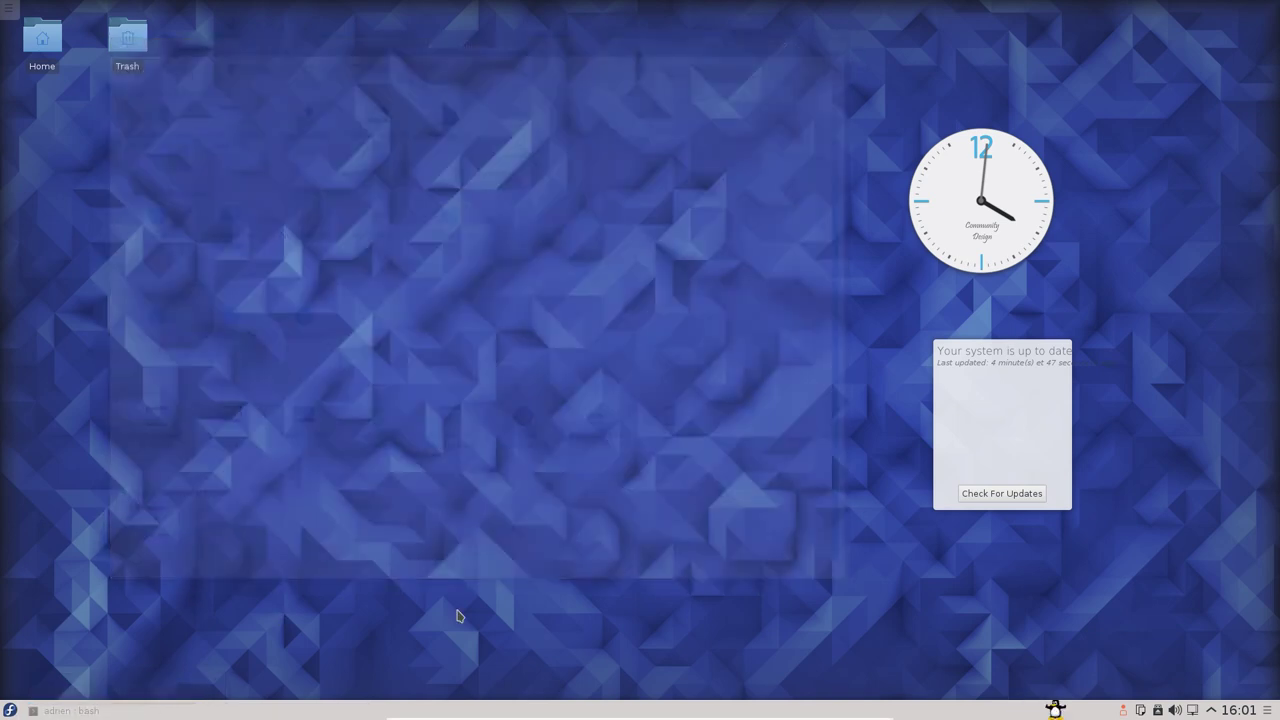
Restore the remaining terminal, view the home folder in Dolphin, and close both windows
click(111, 711)
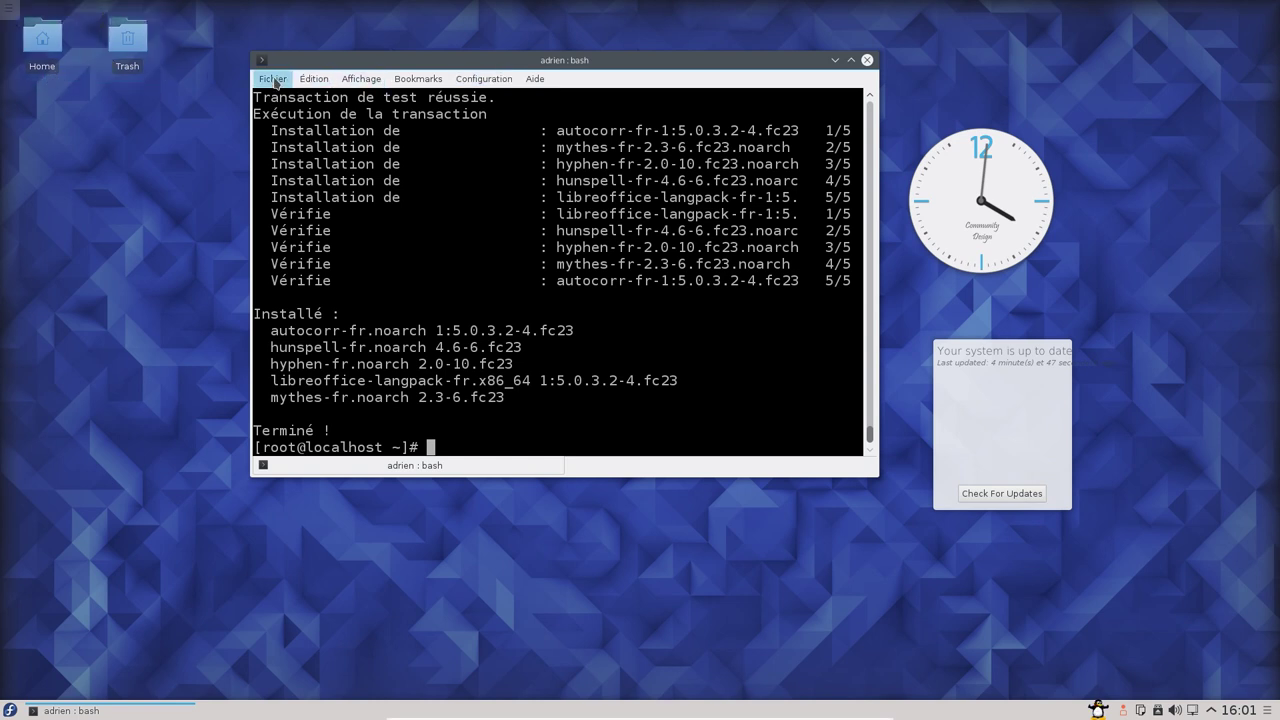
click(42, 40)
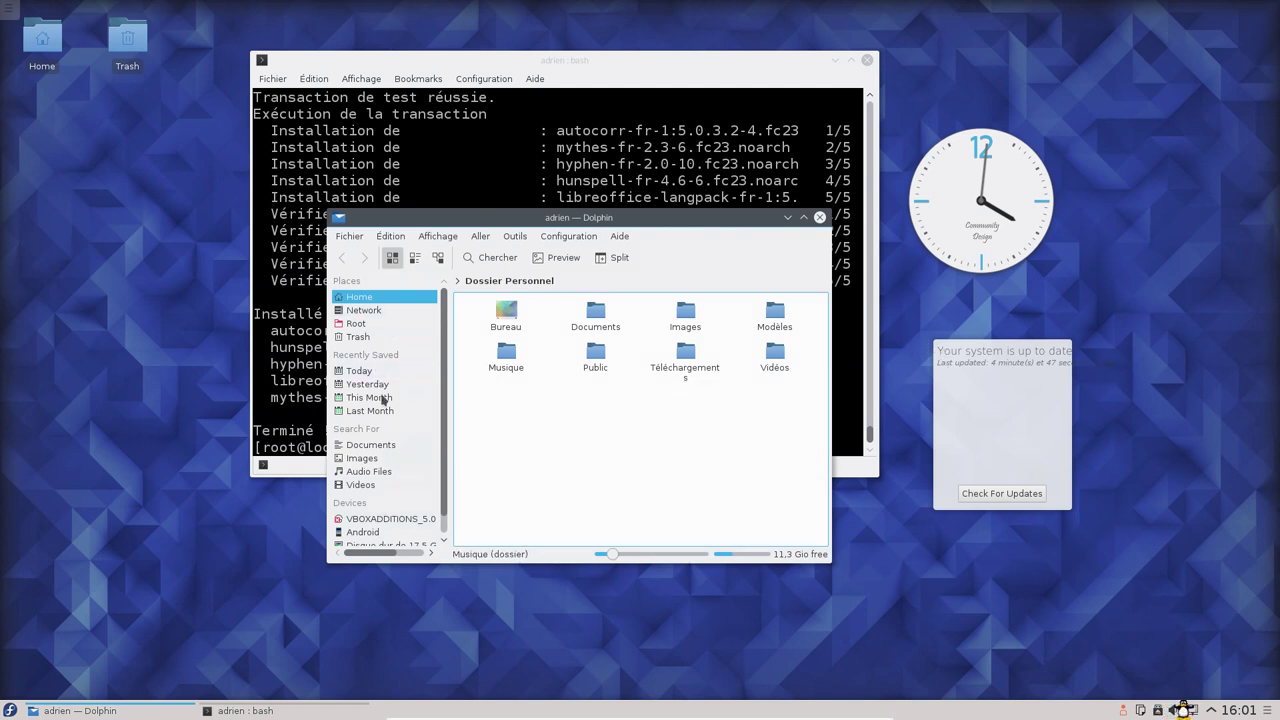
click(819, 217)
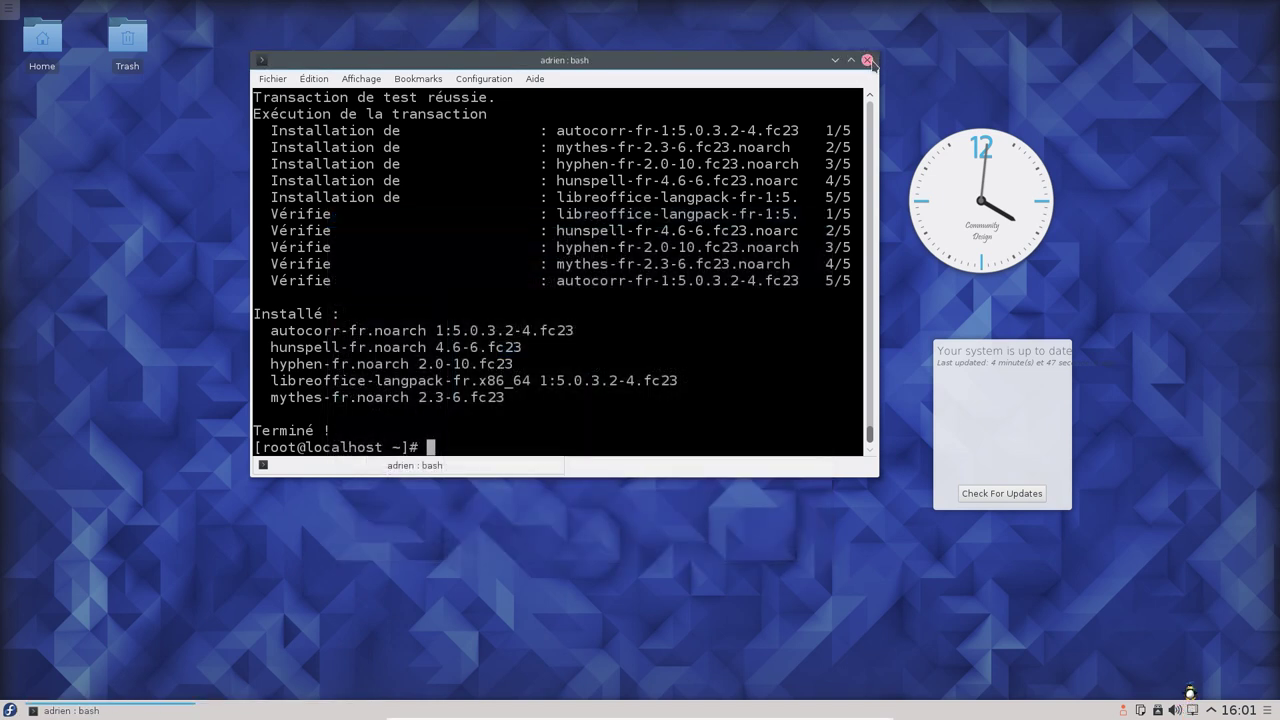
click(867, 60)
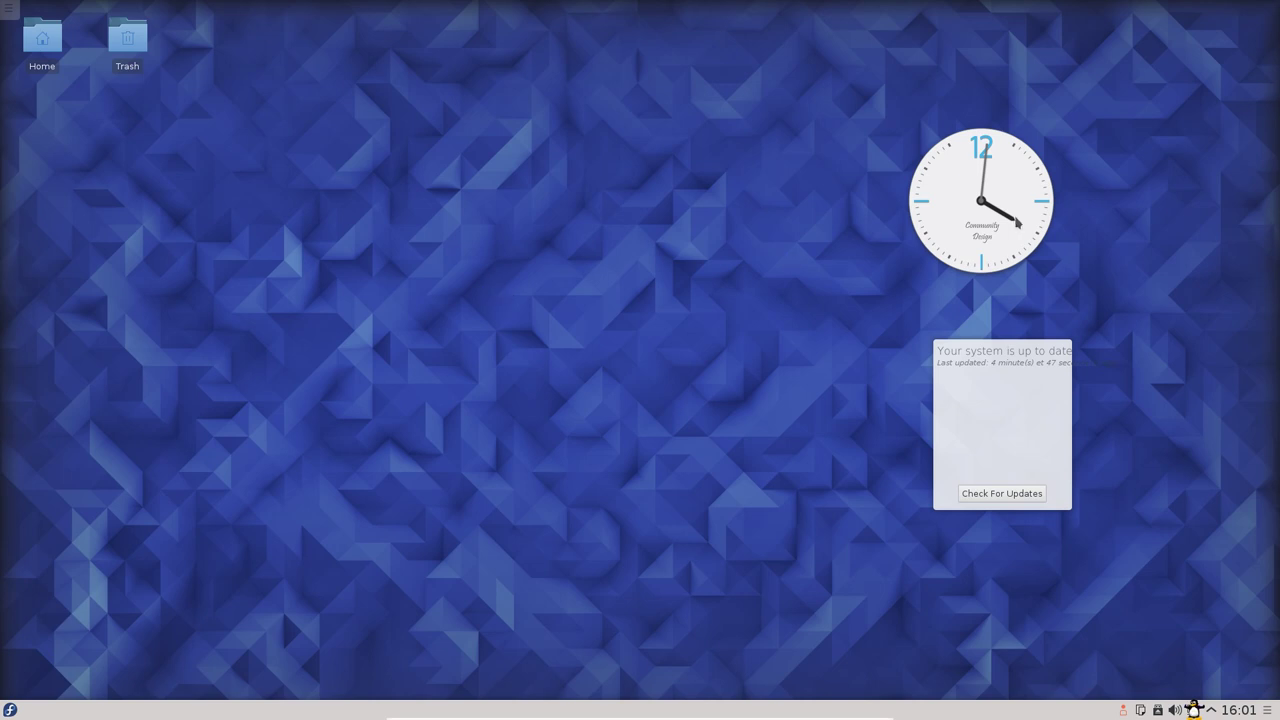
click(1005, 241)
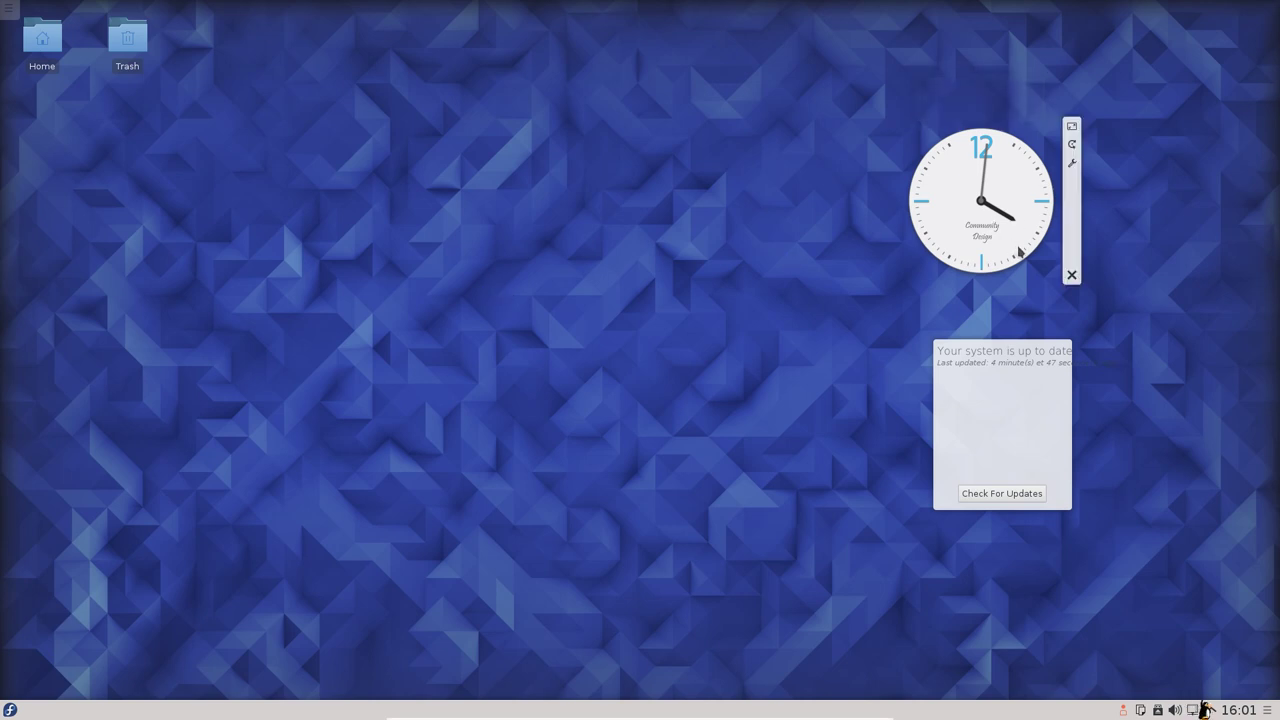
click(717, 203)
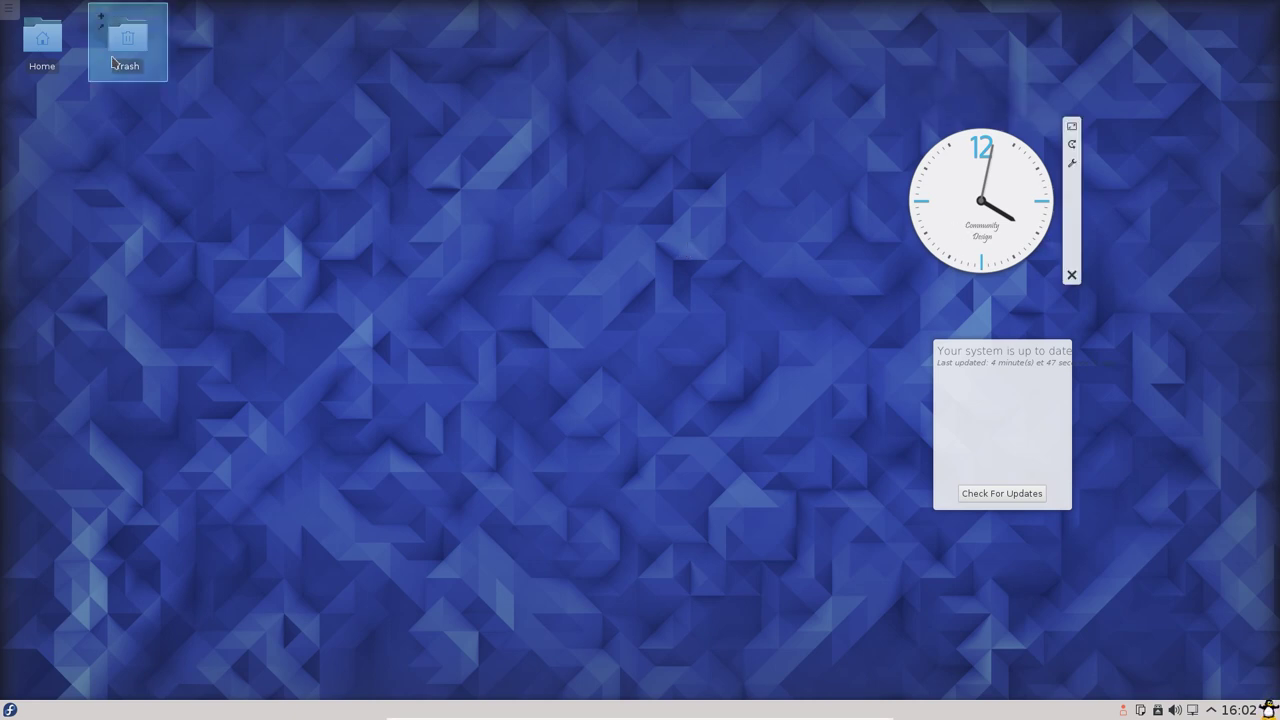
Shut down the Fedora KDE virtual machine from its desktop and confirm the shutdown
click(11, 711)
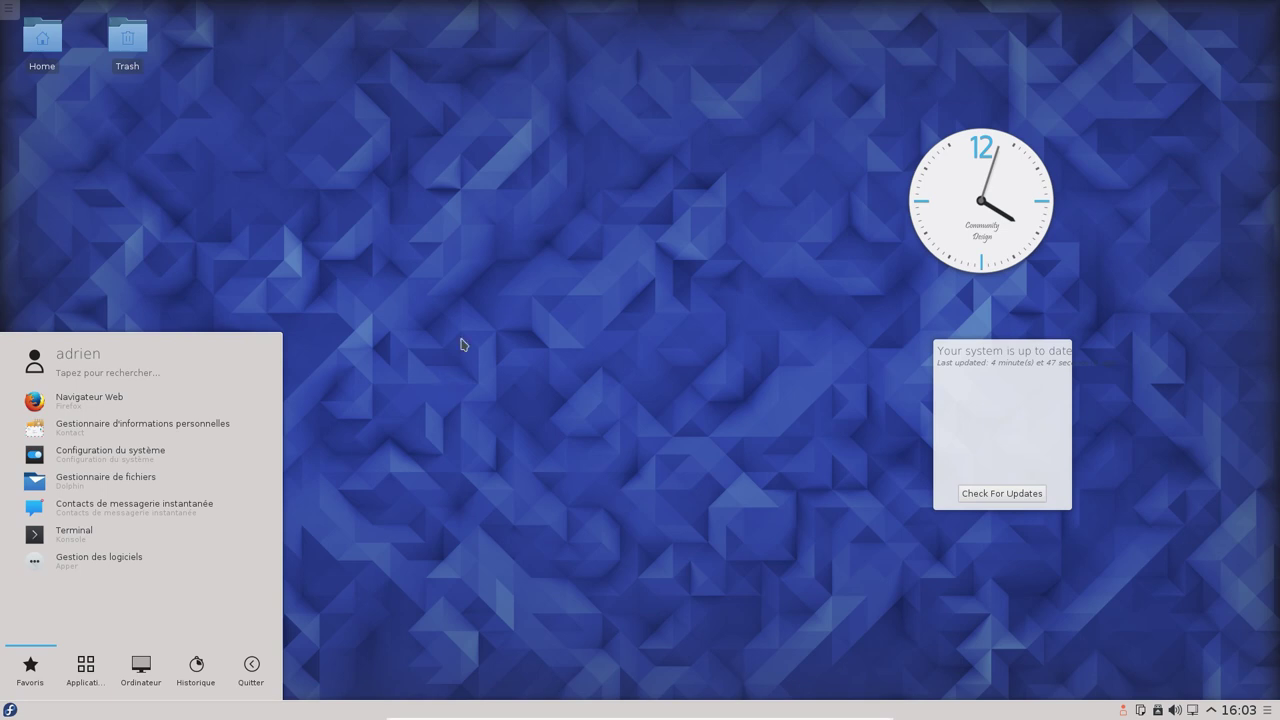
click(249, 679)
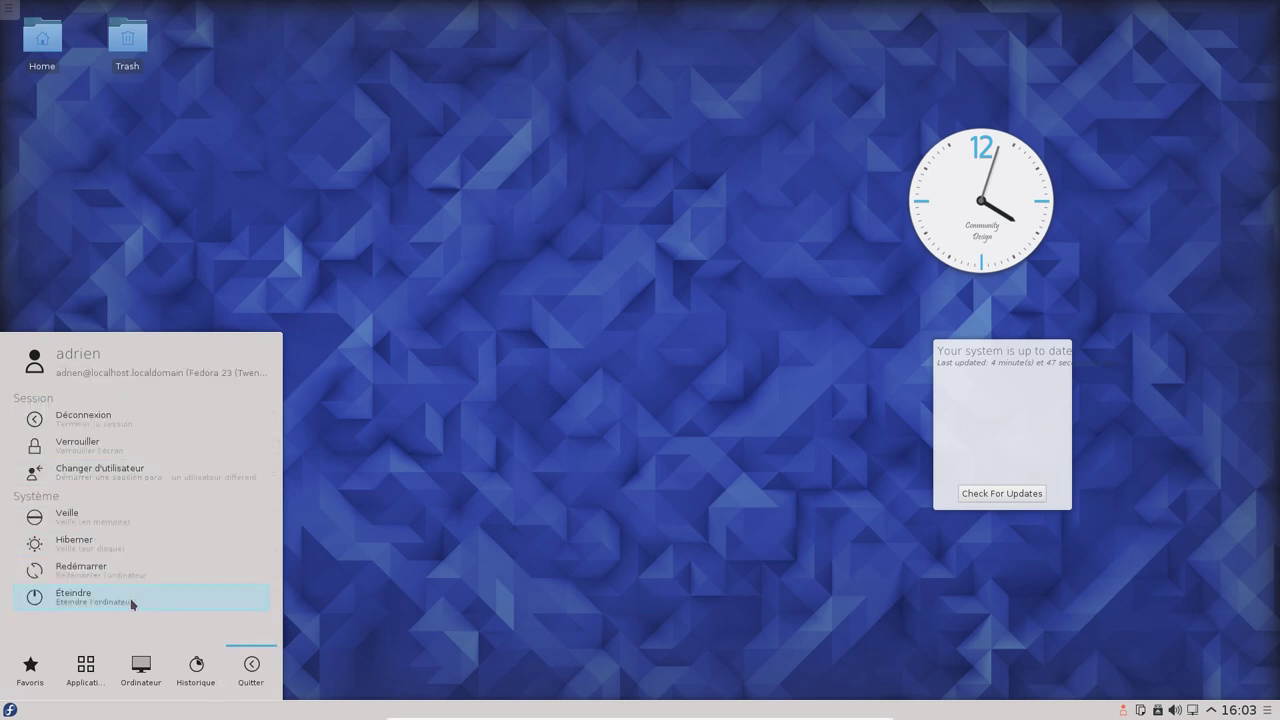
click(131, 604)
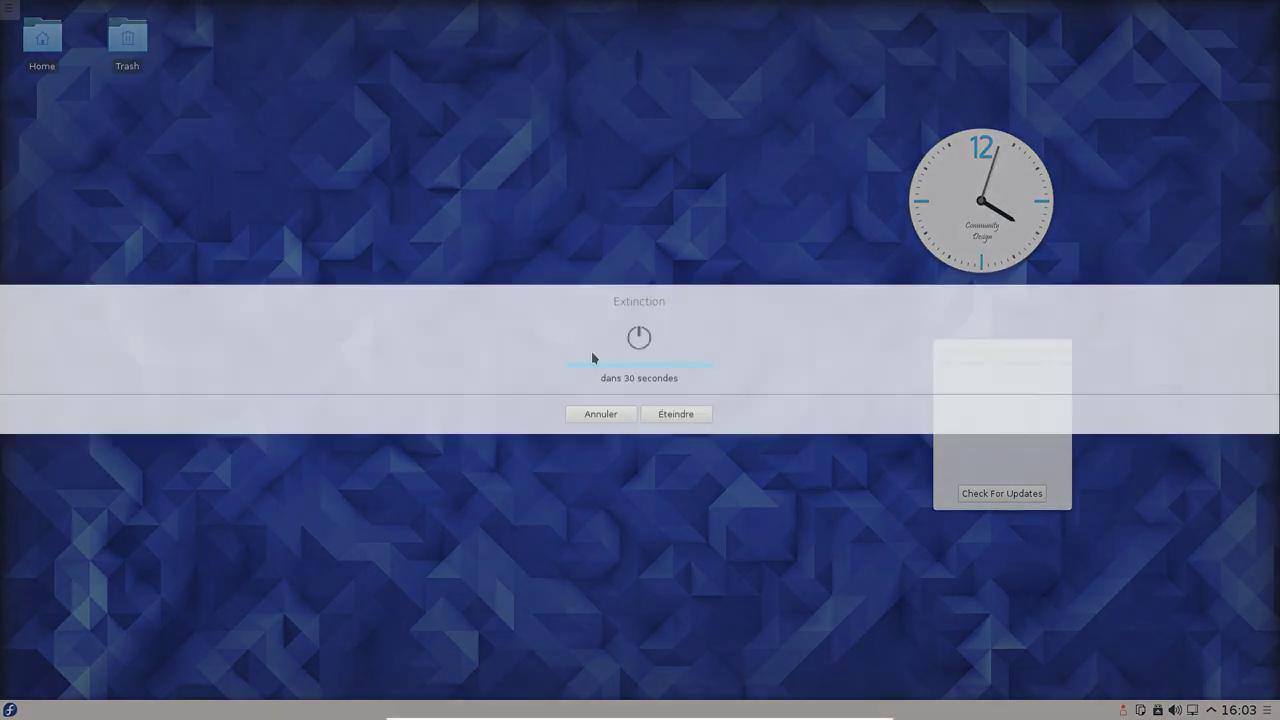
click(642, 343)
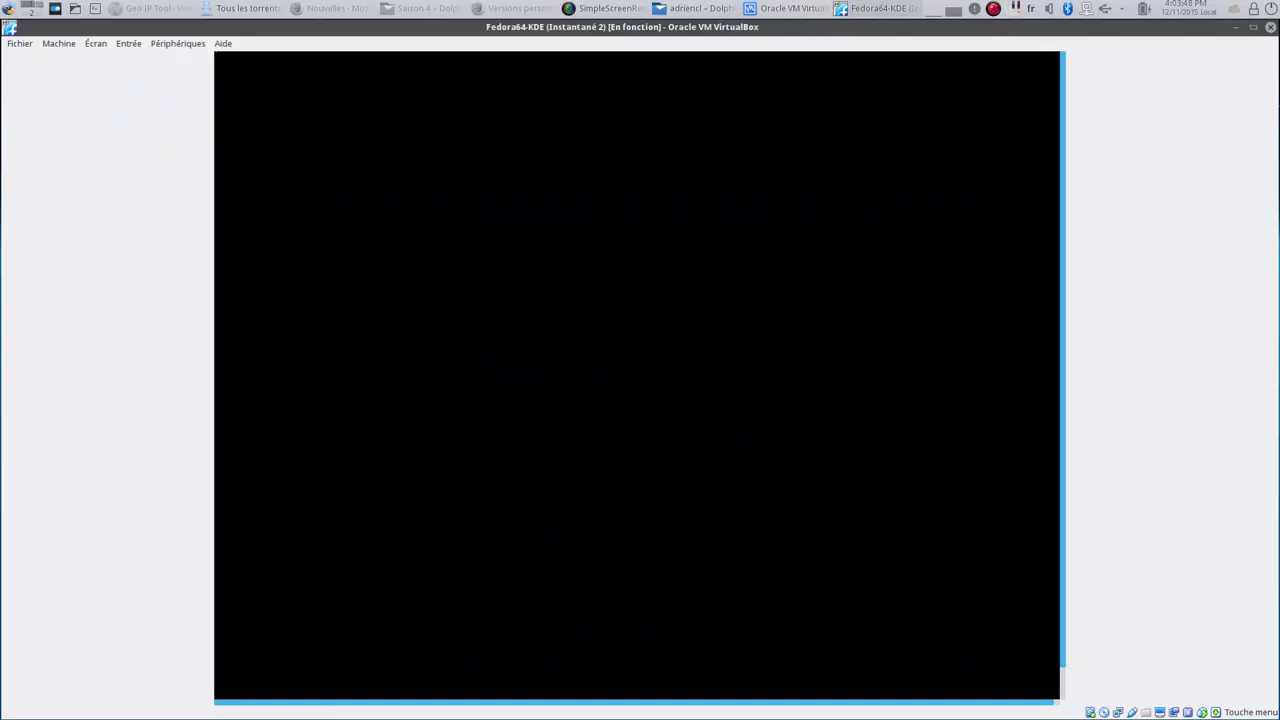
right_click(994, 9)
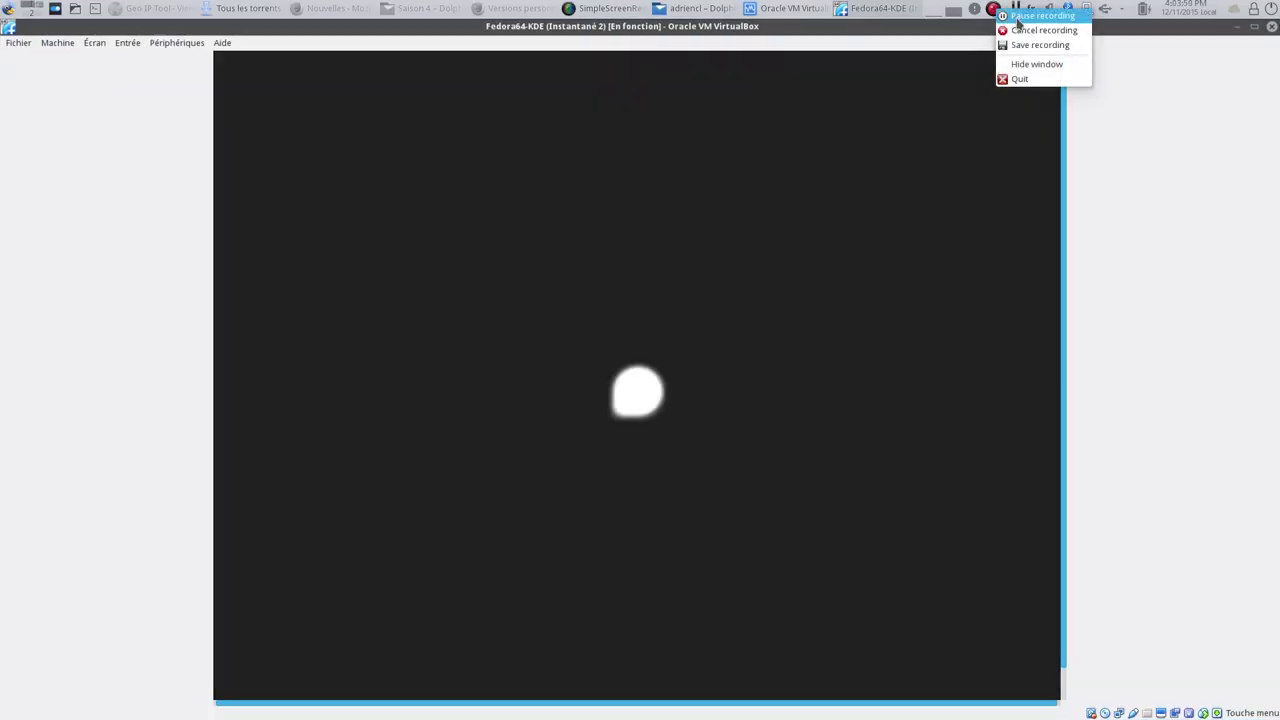